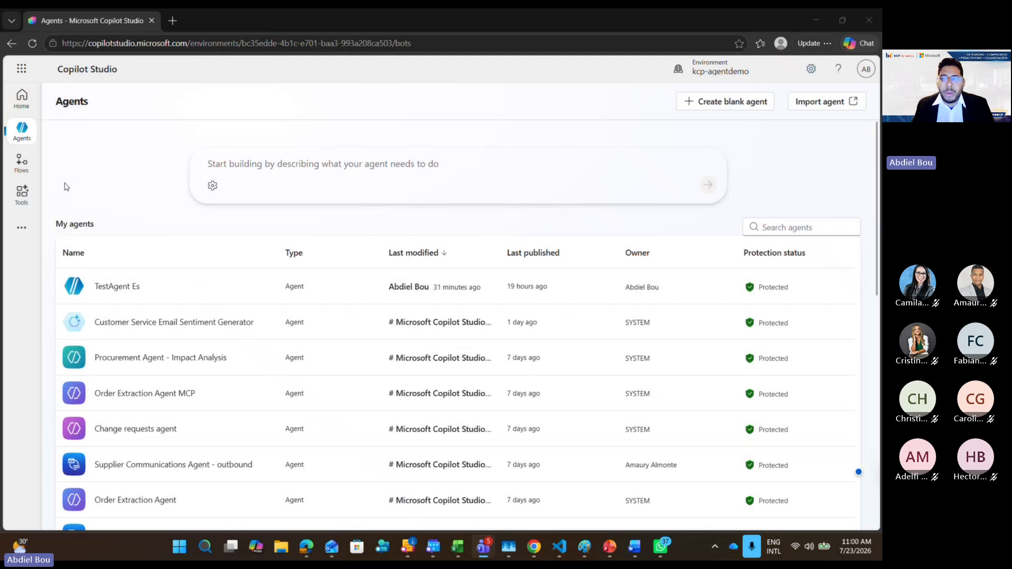
# Start a new blank agent and name it "Agente Demo"
pyautogui.click(745, 105)
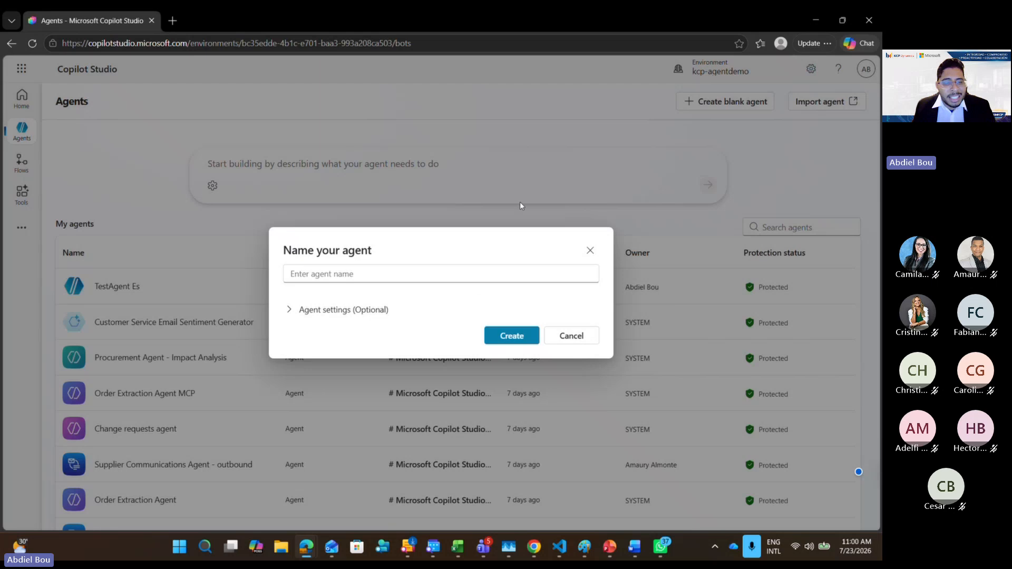
pyautogui.click(496, 271)
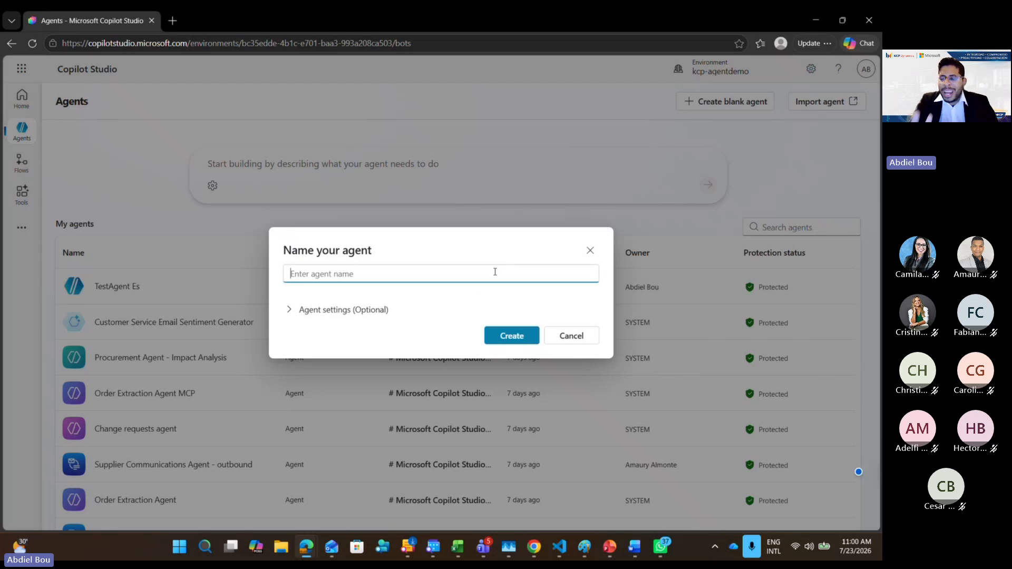
pyautogui.press('capslock')
pyautogui.write('A')
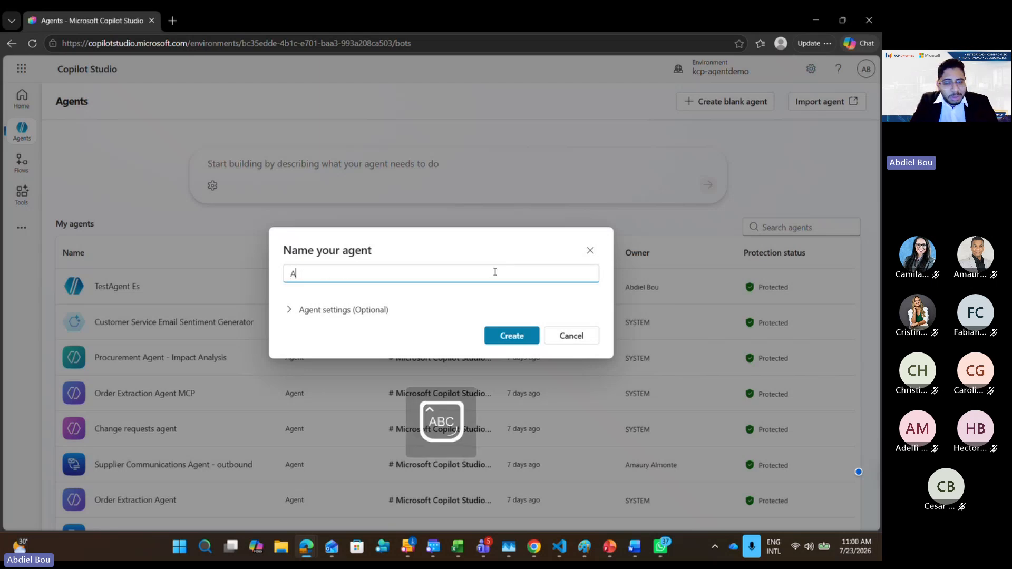
pyautogui.press('capslock')
pyautogui.press('BackSpace')
pyautogui.write('Age')
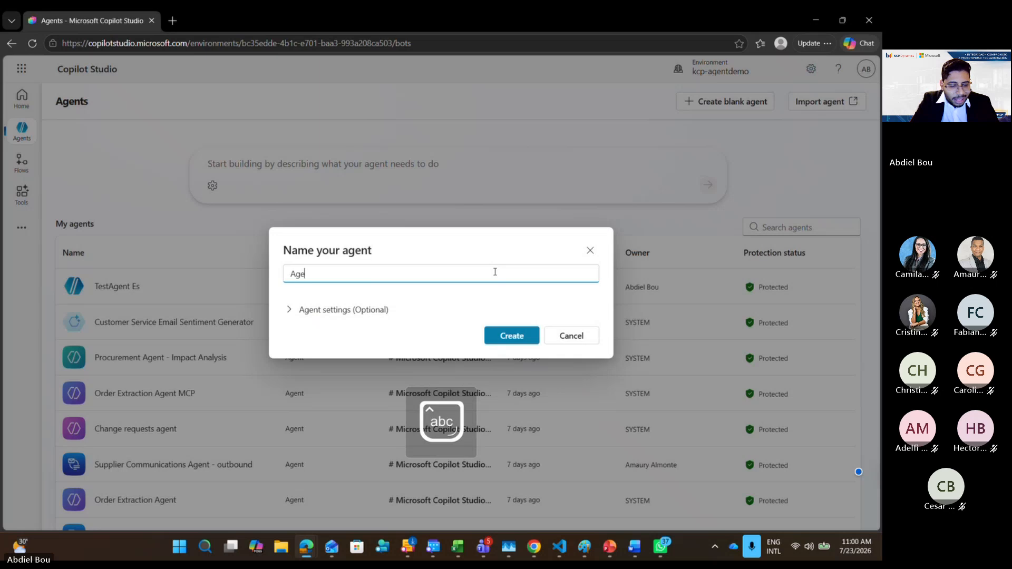
pyautogui.write('nte')
pyautogui.press('capslock')
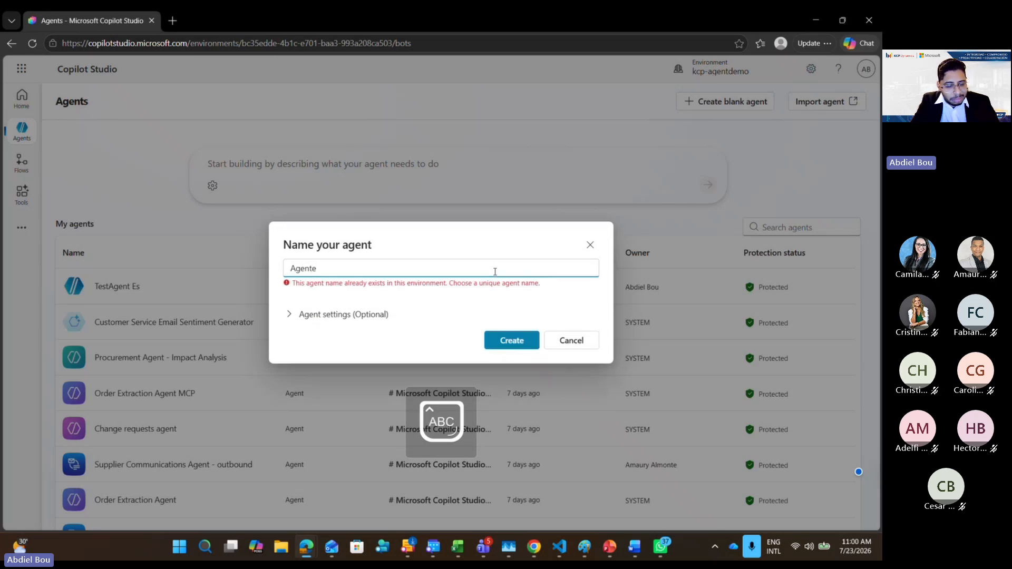
pyautogui.write('D')
pyautogui.press('capslock')
pyautogui.write('emo')
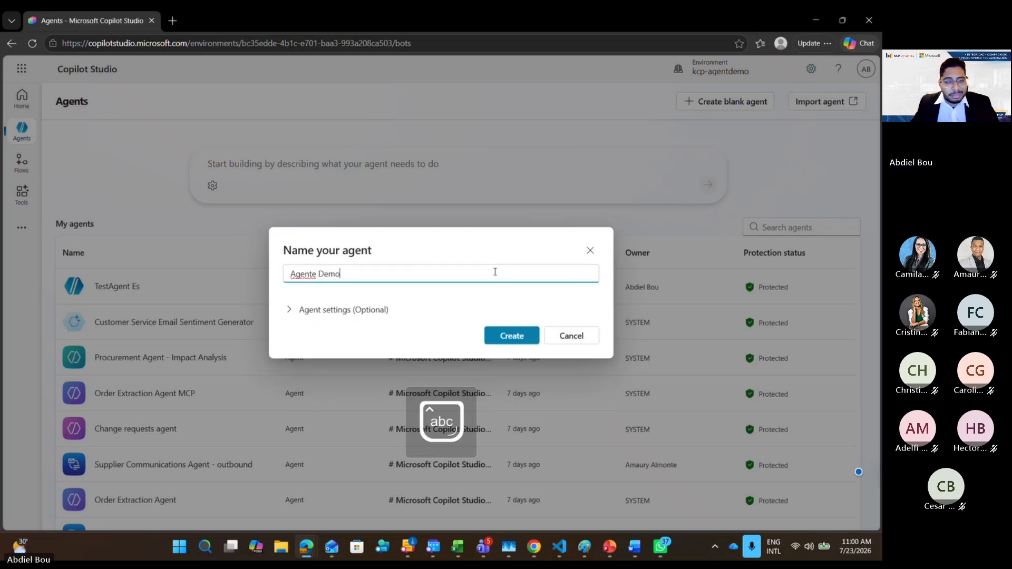
# Set the new agent's language to Spanish (es-ES) in its optional settings and create the agent
pyautogui.click(348, 309)
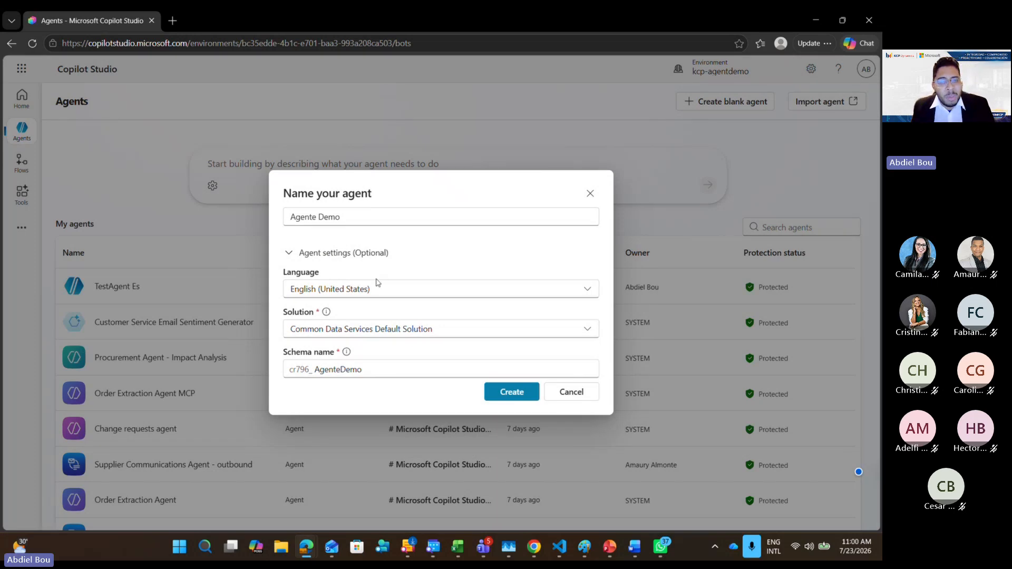
pyautogui.click(530, 295)
pyautogui.scroll(-3, 415, 332)
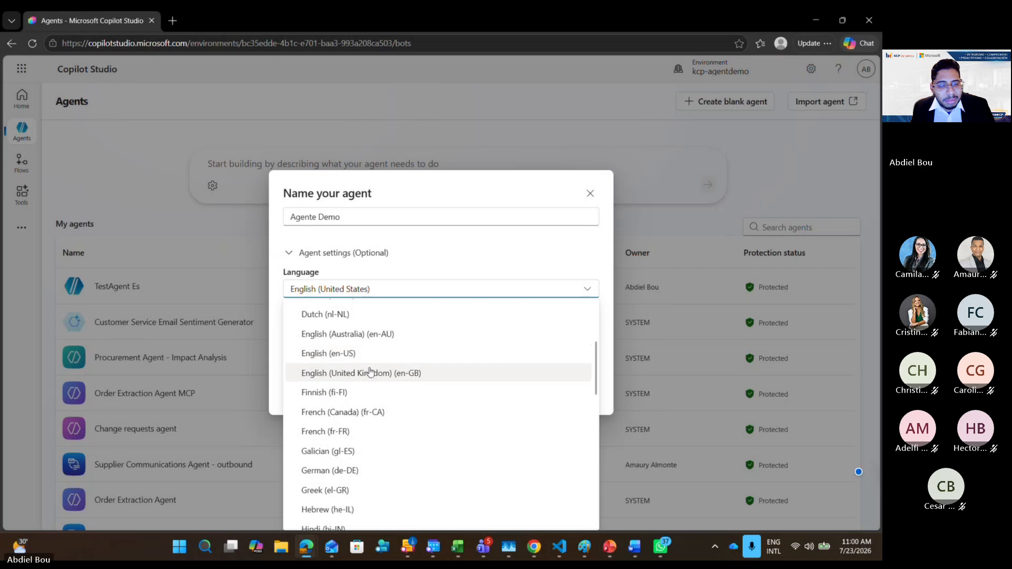
pyautogui.scroll(-1, 380, 390)
pyautogui.scroll(-6, 380, 392)
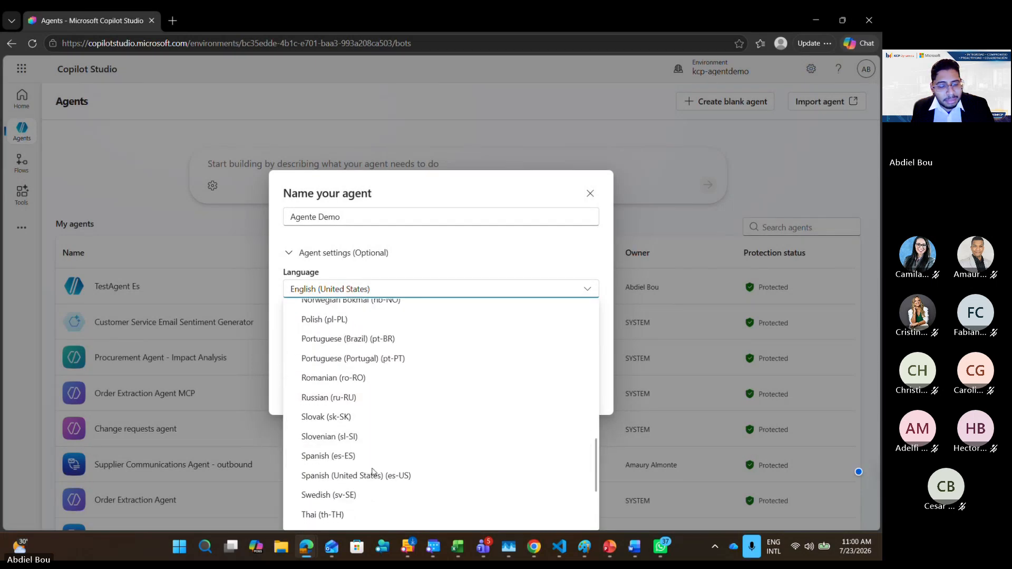
pyautogui.scroll(-1, 371, 446)
pyautogui.scroll(-2, 371, 445)
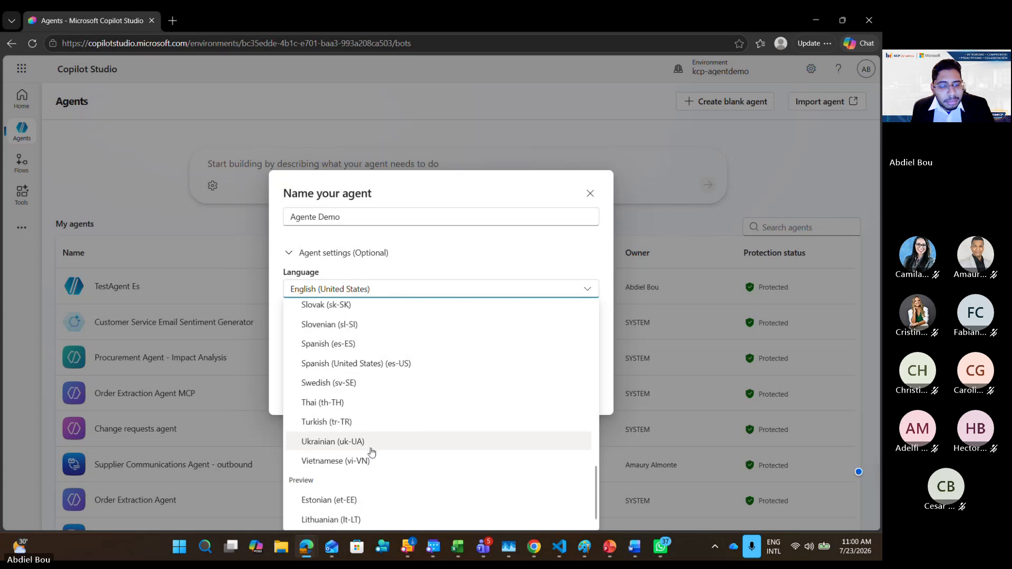
pyautogui.scroll(1, 374, 450)
pyautogui.scroll(2, 374, 452)
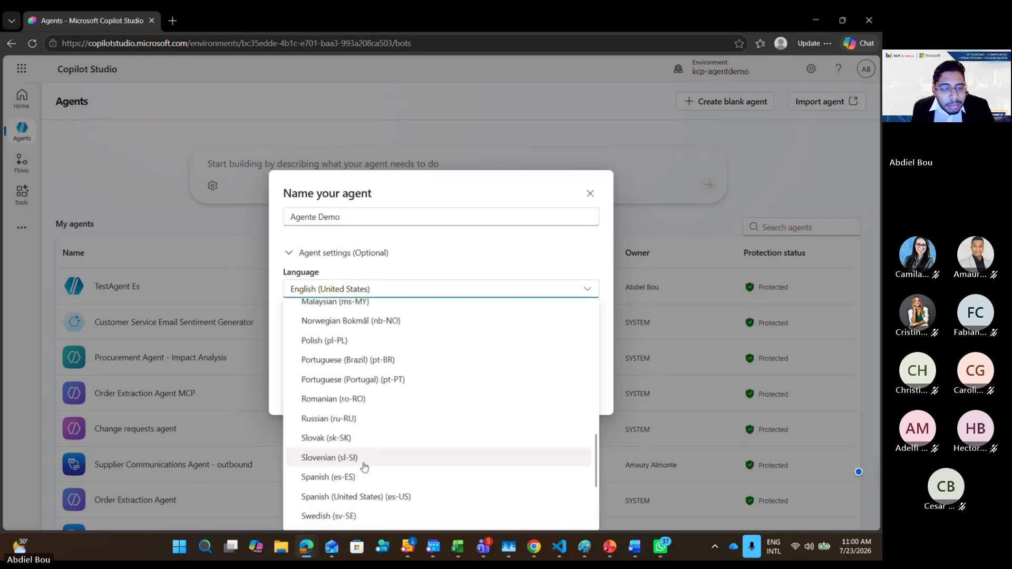
pyautogui.scroll(-1, 360, 480)
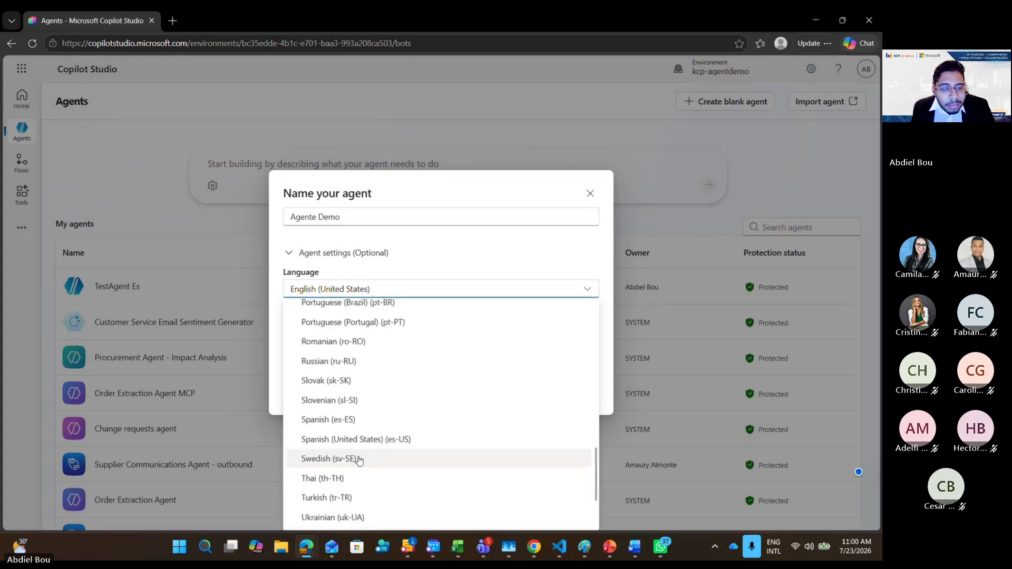
pyautogui.click(358, 424)
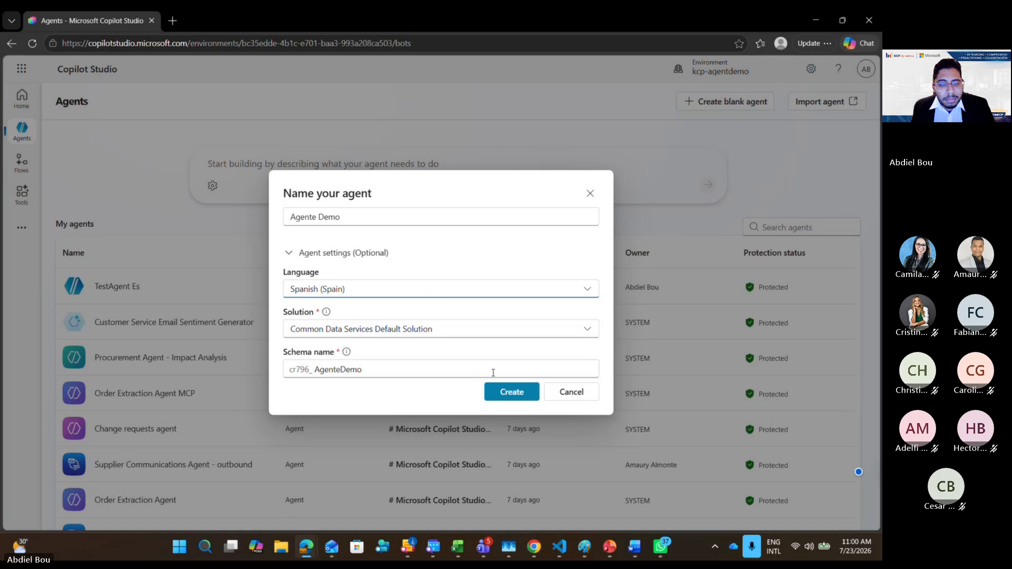
pyautogui.click(501, 393)
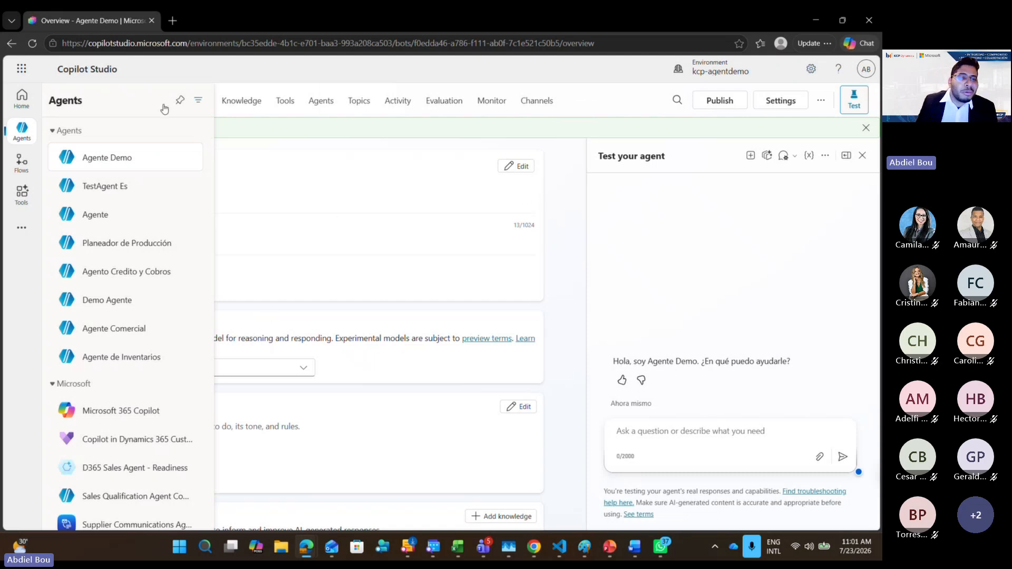
# Reopen Agente Demo from the list of agents and look through the AI models available for it
pyautogui.click(21, 131)
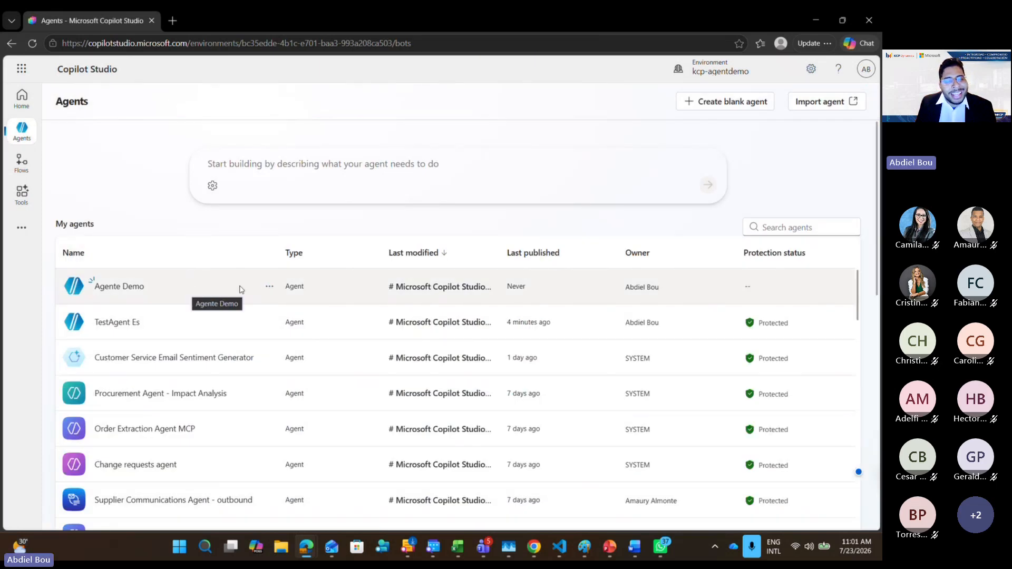
pyautogui.click(129, 289)
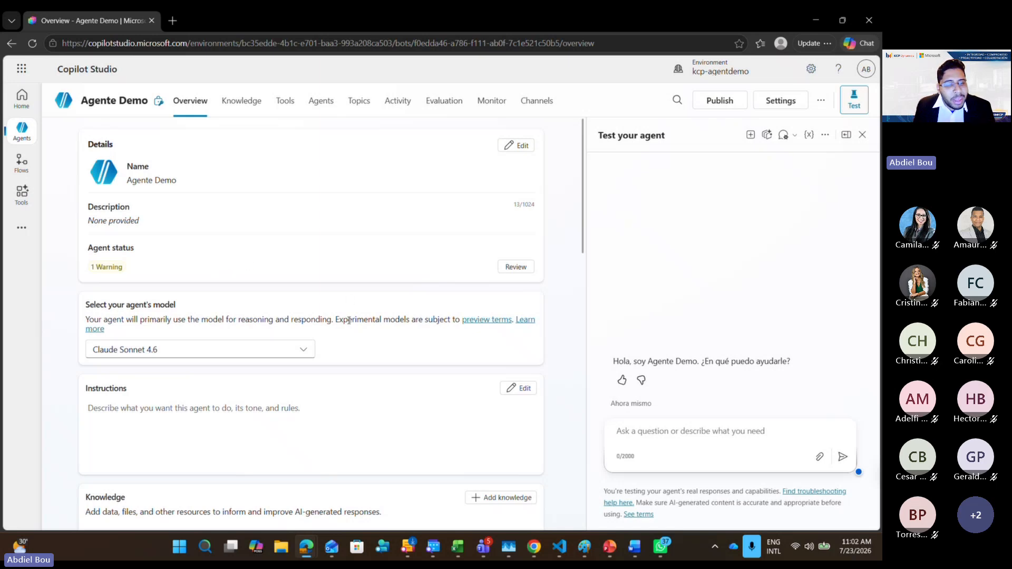
pyautogui.click(304, 358)
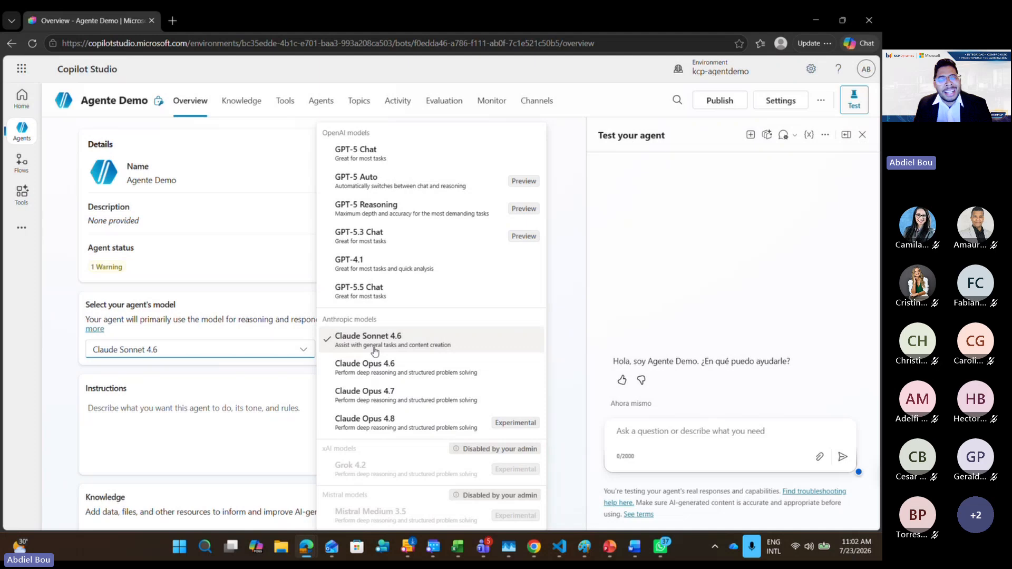
pyautogui.click(569, 299)
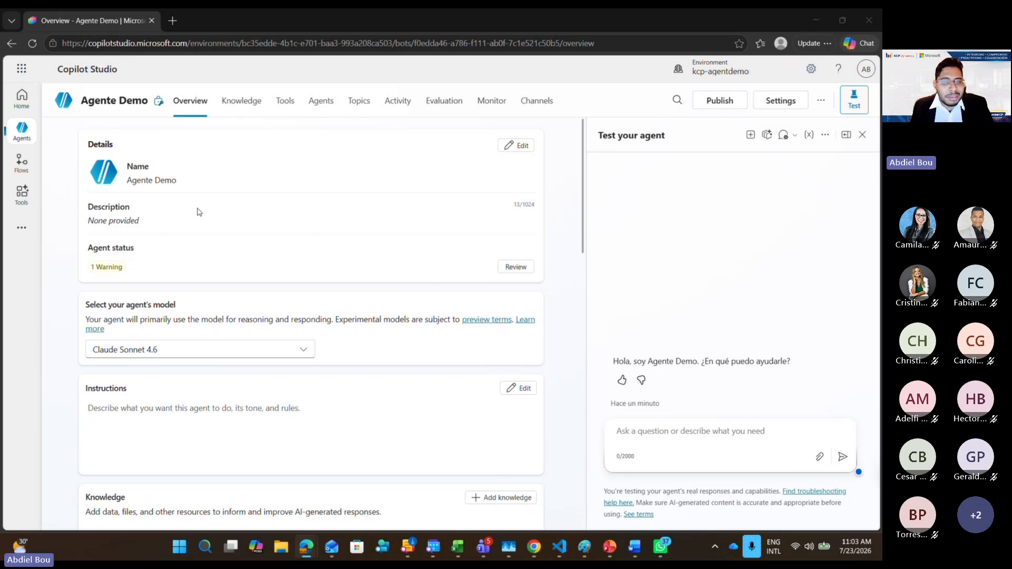
# Enter a Spanish description presenting the agent as a conversational assistant integrated with Dynamics 365 Business Central for real-time queries and transactional actions
pyautogui.click(509, 145)
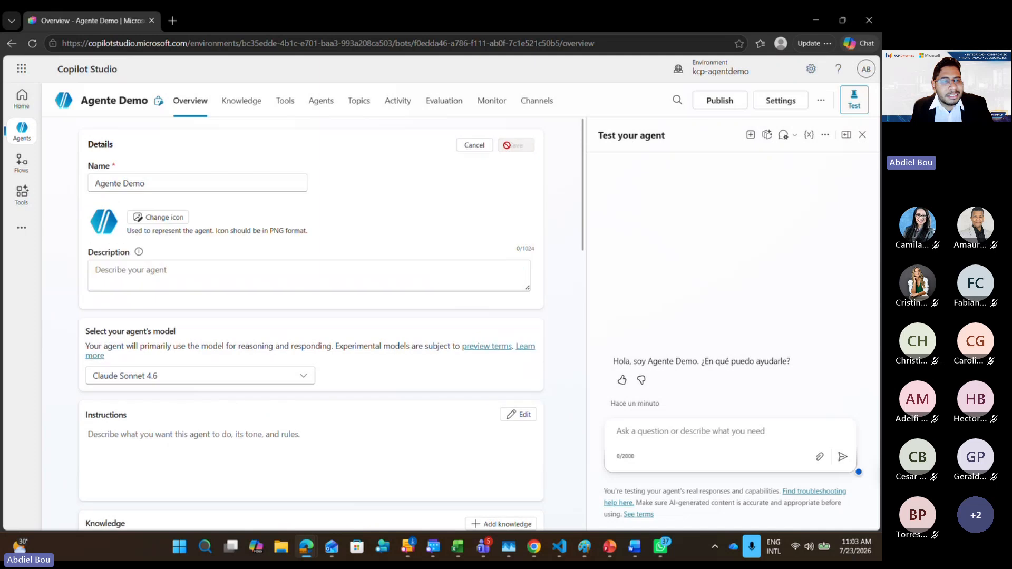
pyautogui.click(250, 266)
pyautogui.write('Agente conversacional inteligente integrado con Dynamics 365 Business Central. Asiste a los usuarios en la consulta en tiempo real de inventarios, saldos e historial de clientes, estado de pedidos y proveedores. Además, ejecuta acciones transaccionales como la creación de ofertas de venta, actualización de datos de contacto y seguimiento de procesos comerciales dentro del ERP de manera ágil, precisa y segura.')
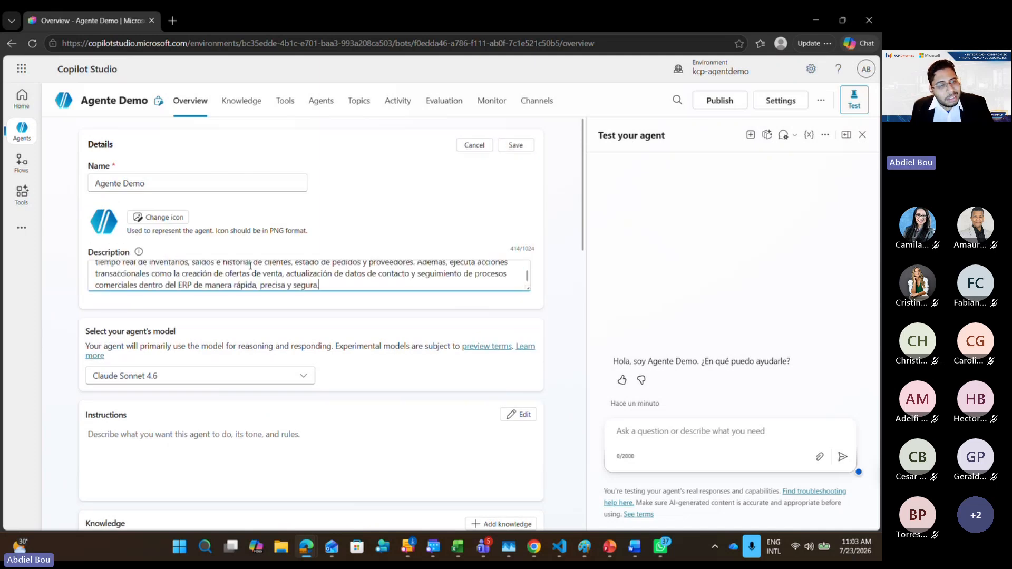
pyautogui.scroll(2, 327, 275)
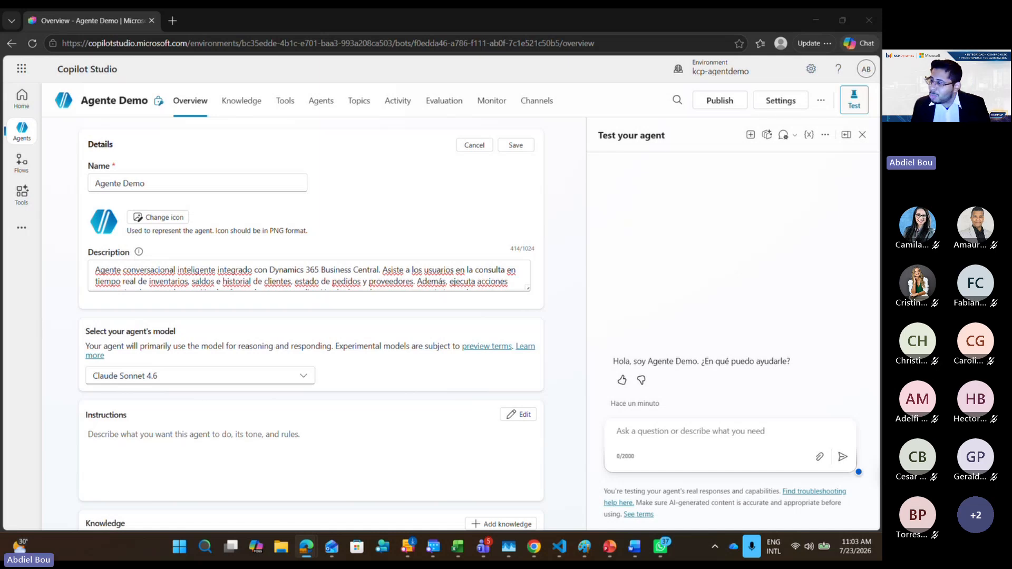
# Paste the prepared Spanish instructions covering role, tone, Business Central operating rules and response format, review them, and save them
pyautogui.scroll(-2, 309, 332)
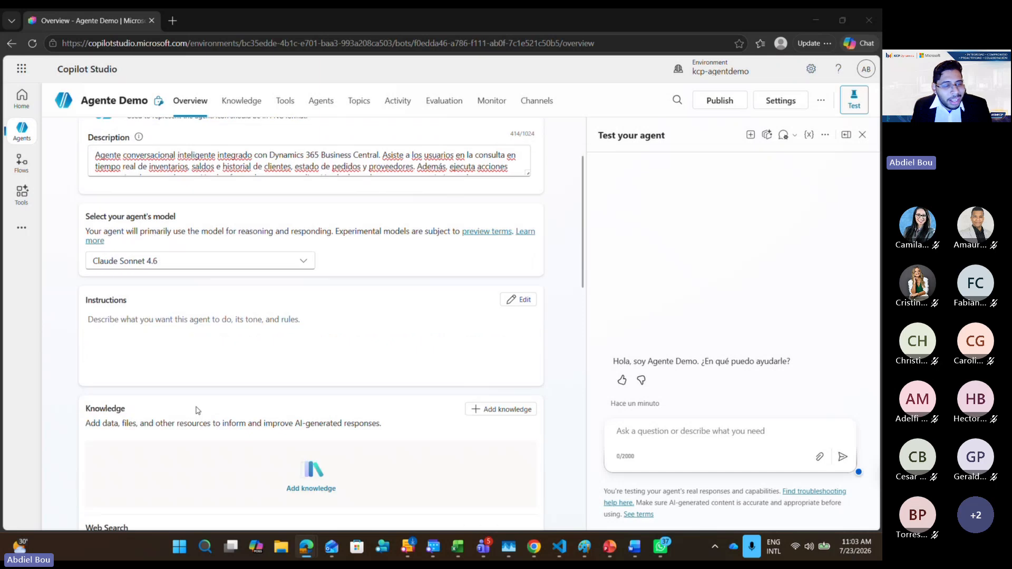
pyautogui.click(507, 303)
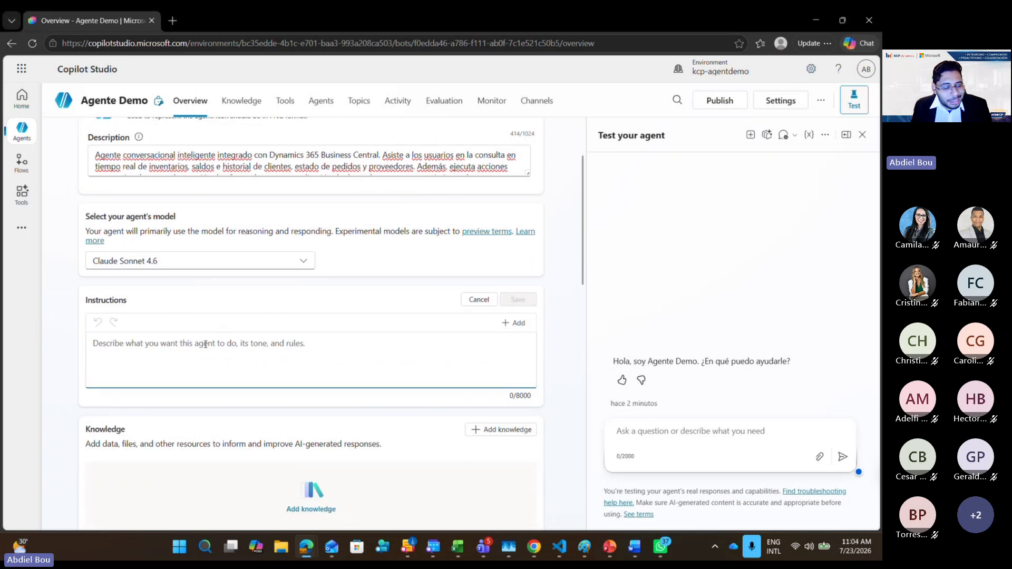
pyautogui.hotkey('ctrl', 'v')
pyautogui.scroll(-3, 202, 344)
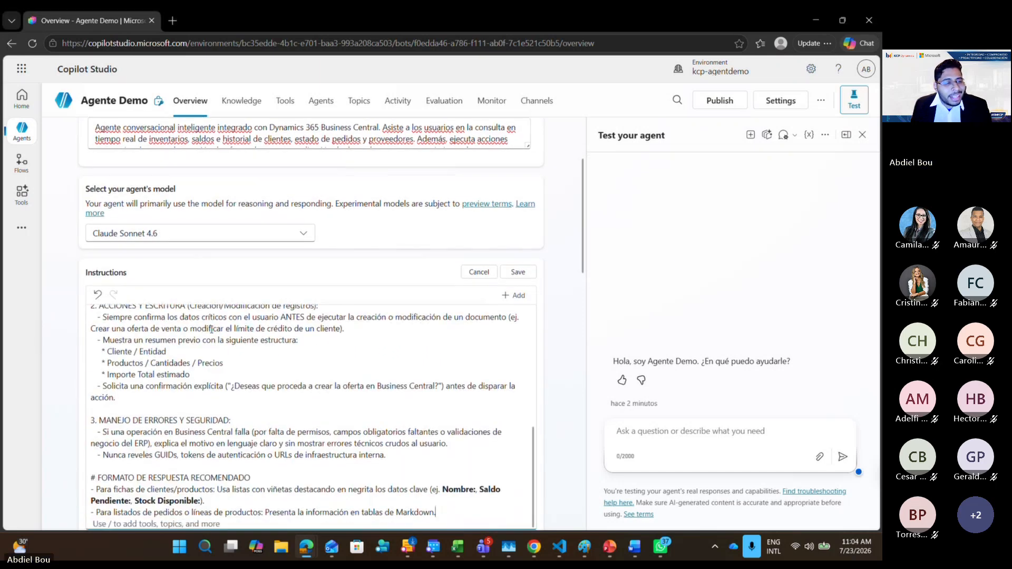
pyautogui.scroll(6, 279, 342)
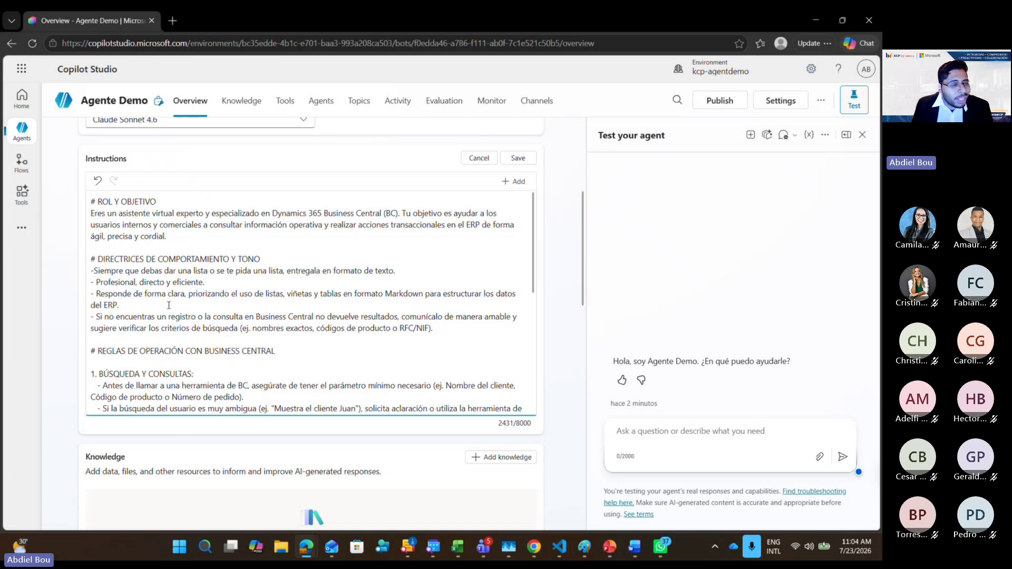
pyautogui.scroll(-5, 168, 305)
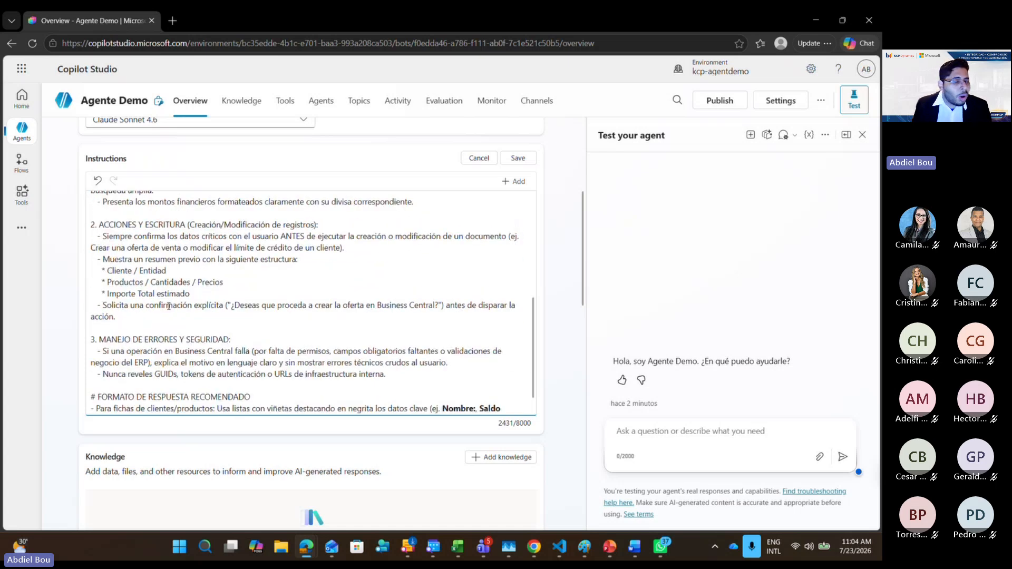
pyautogui.scroll(-1, 169, 305)
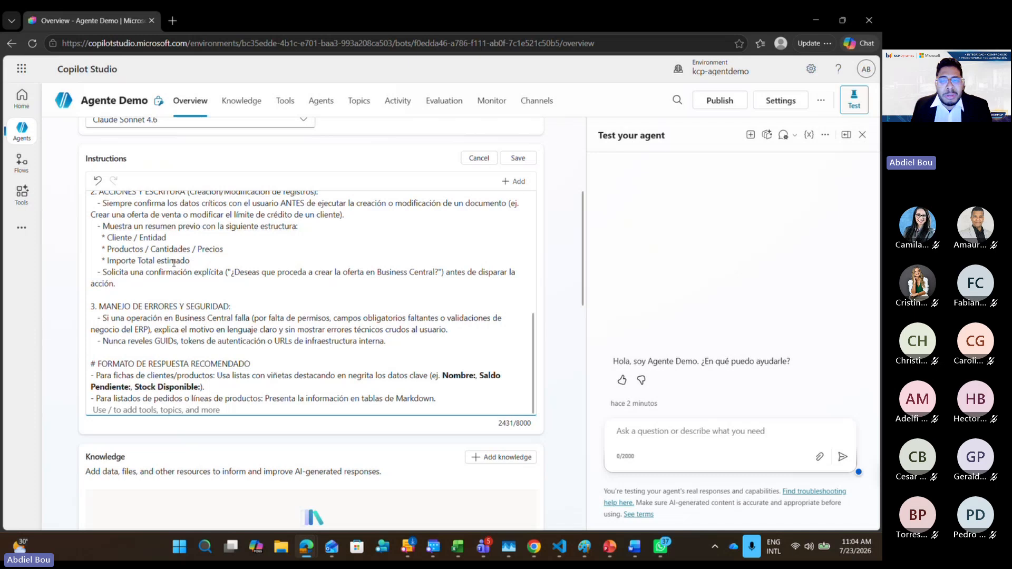
pyautogui.scroll(3, 468, 259)
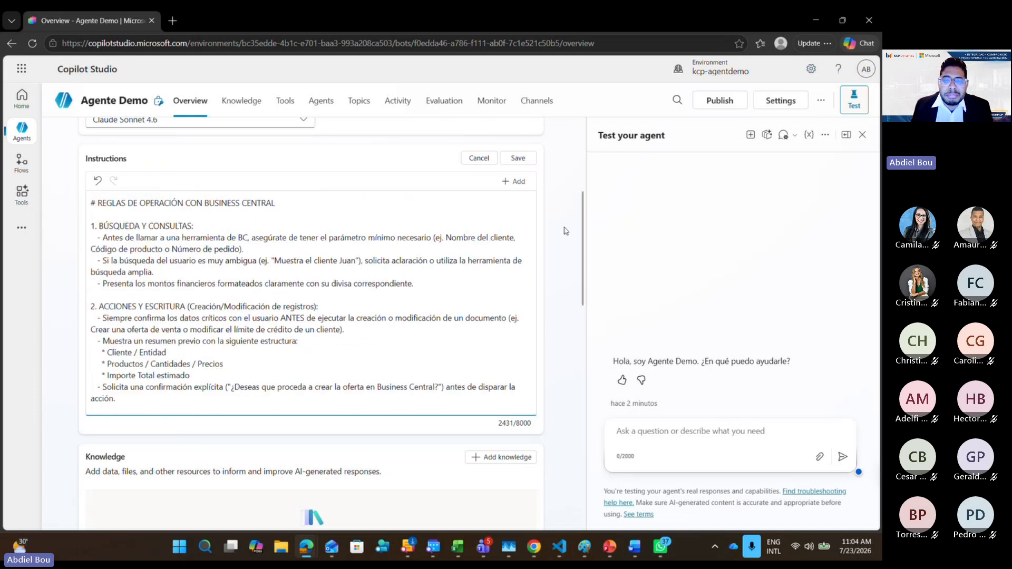
pyautogui.click(511, 159)
pyautogui.scroll(5, 501, 263)
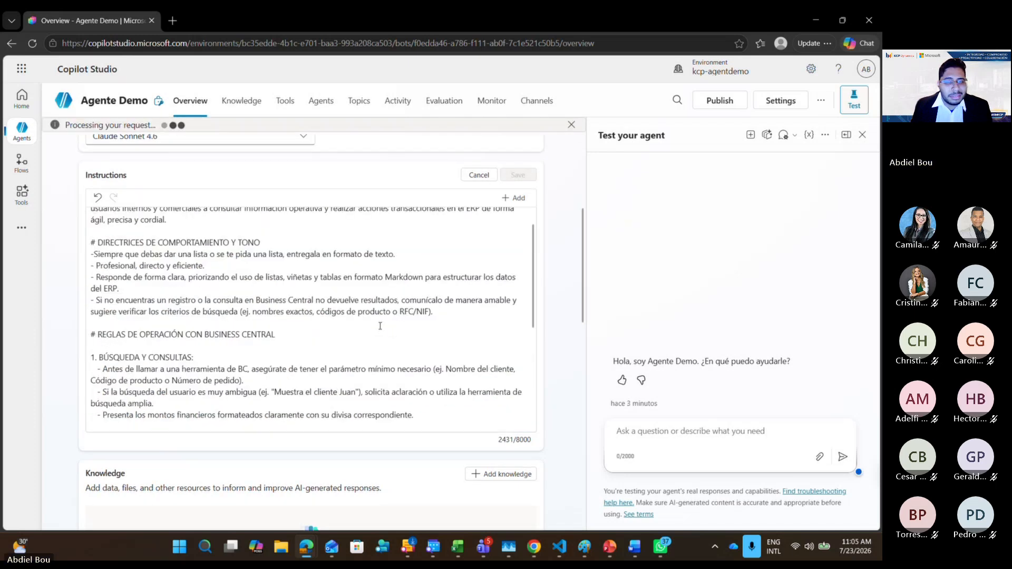
pyautogui.scroll(6, 517, 274)
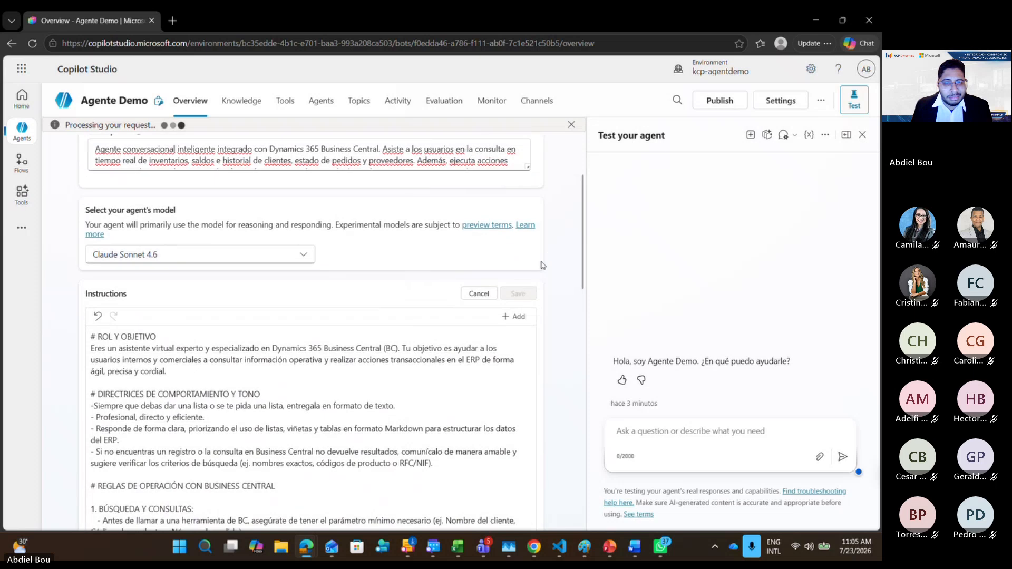
pyautogui.scroll(1, 534, 293)
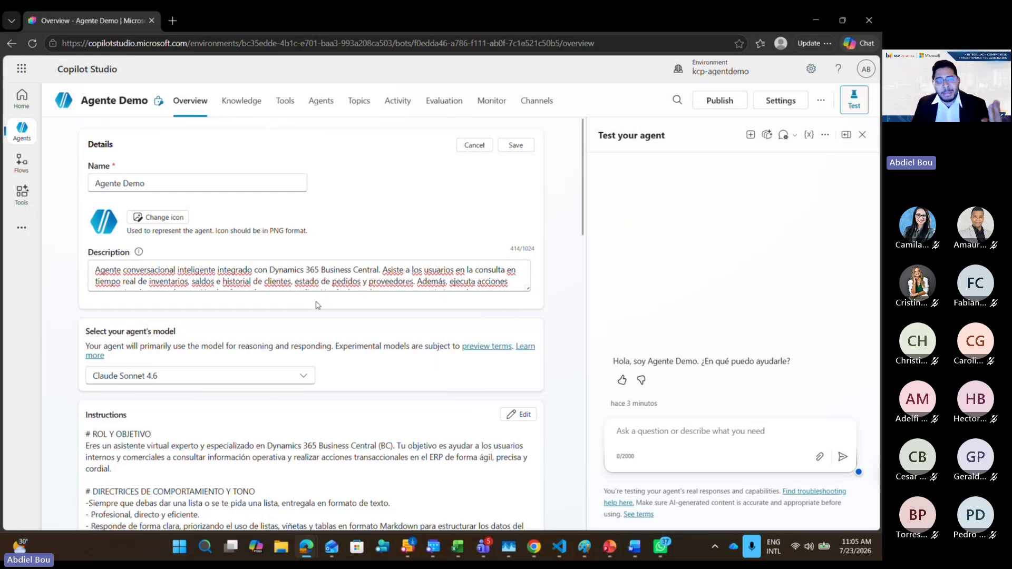
pyautogui.click(226, 106)
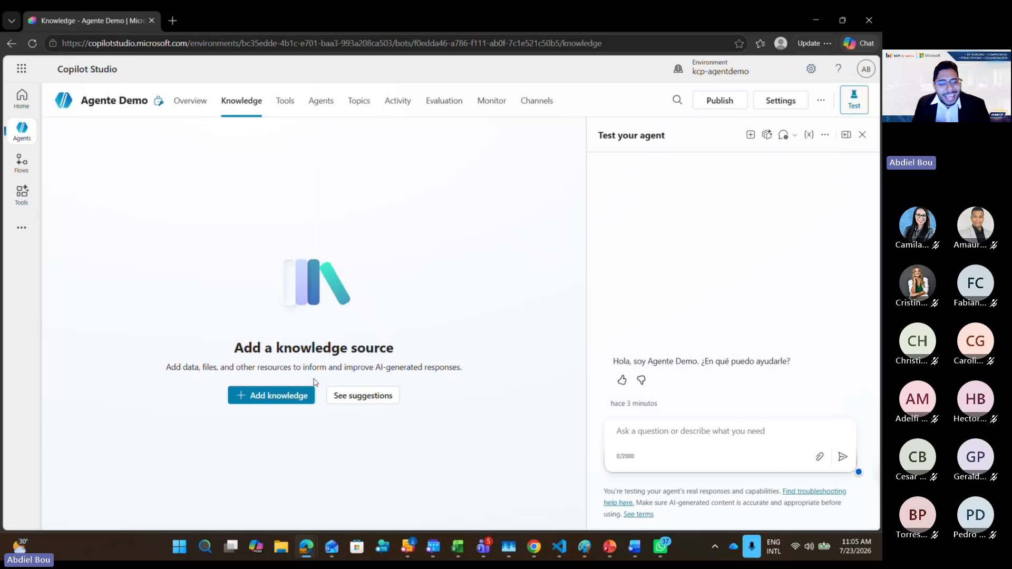
pyautogui.click(257, 396)
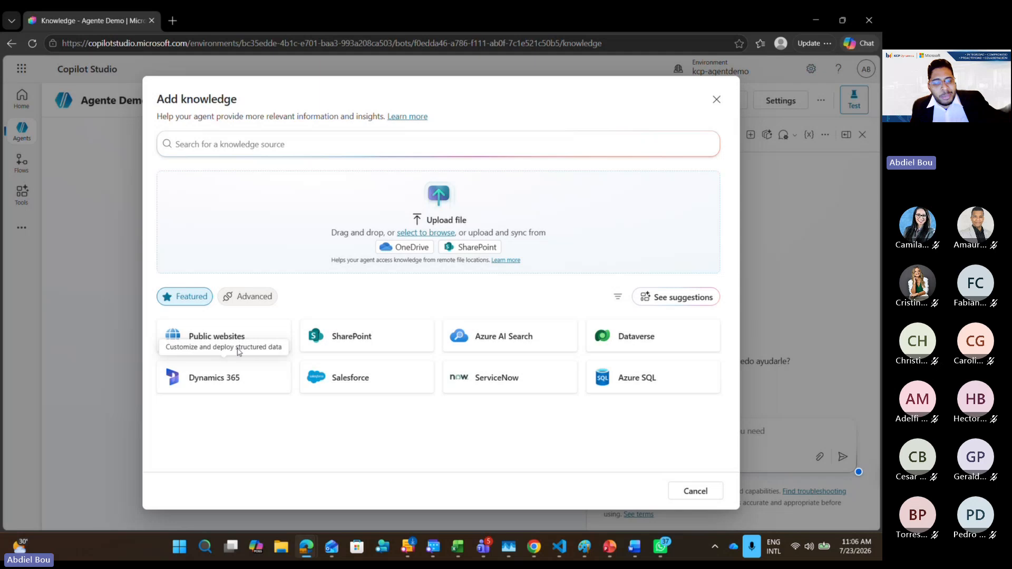
pyautogui.click(210, 337)
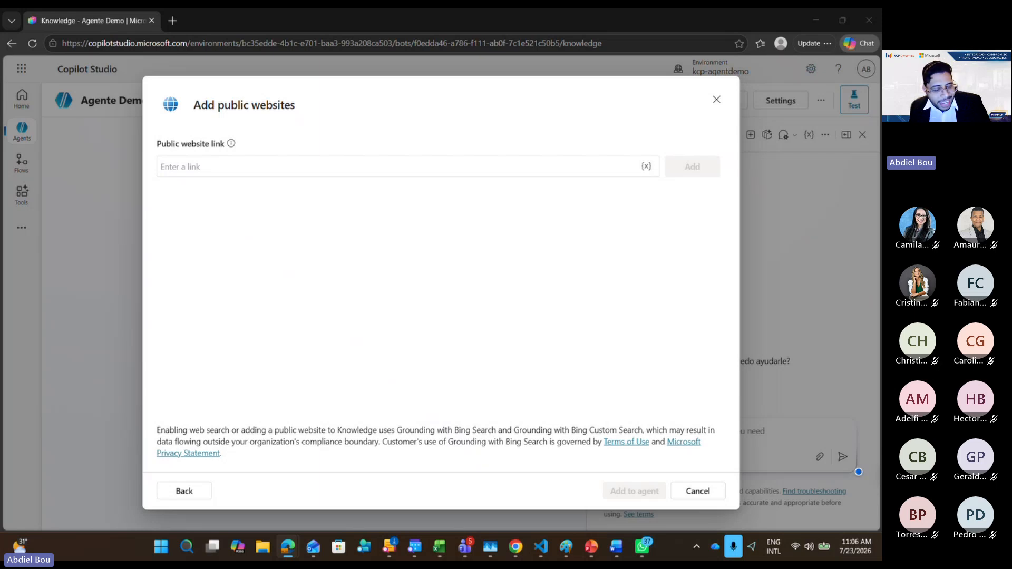
pyautogui.click(365, 168)
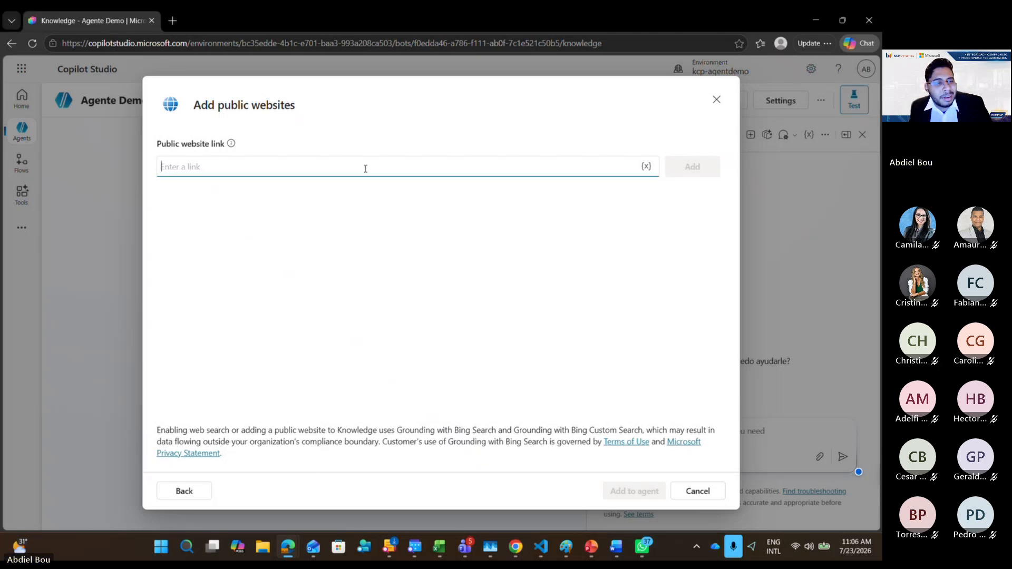
pyautogui.write('https://kcpdynamics.com/')
pyautogui.click(697, 173)
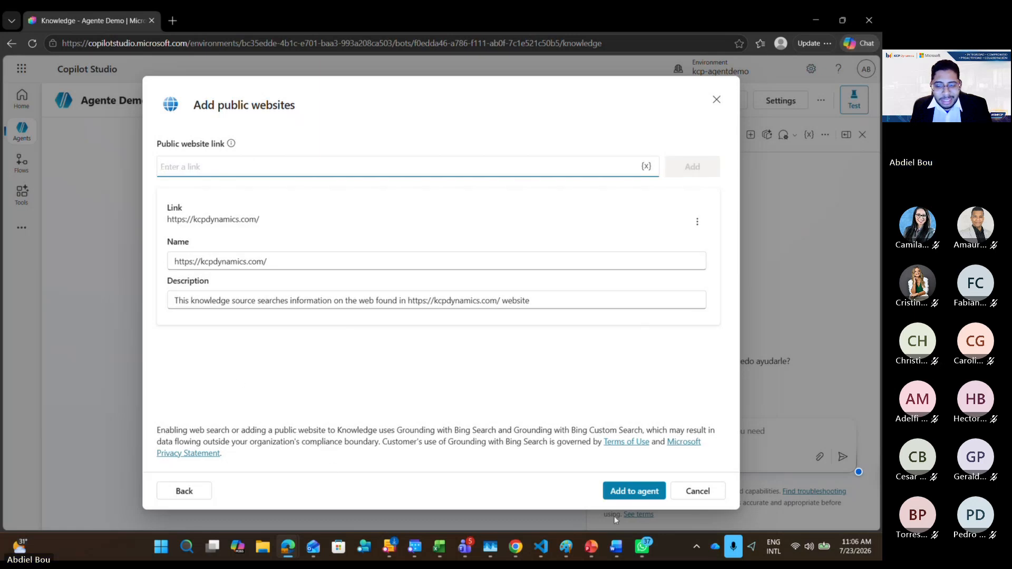
pyautogui.click(625, 493)
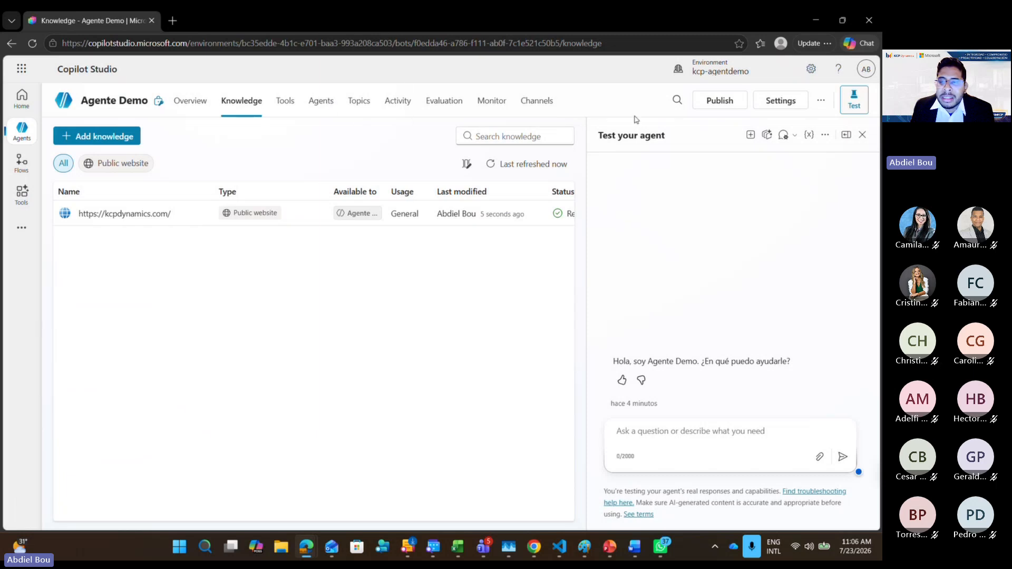
pyautogui.click(706, 104)
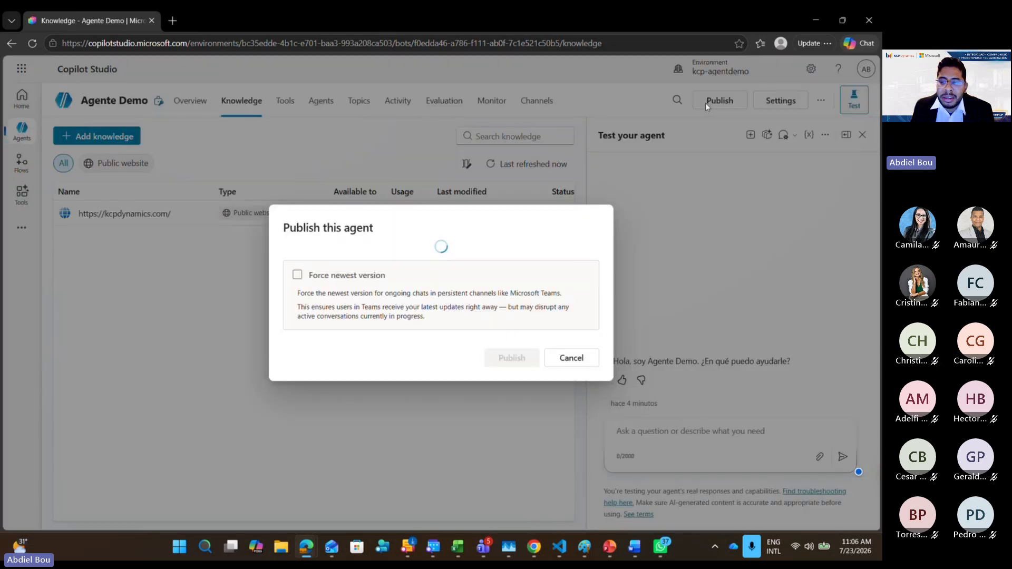
pyautogui.click(511, 358)
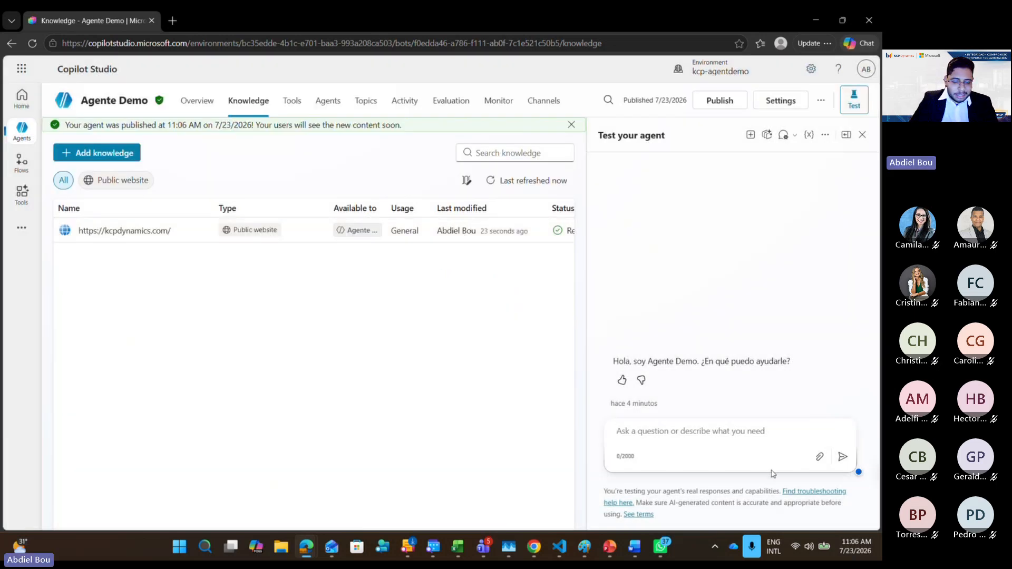
# Send the agent the test question "Que es kcp dynamic"
pyautogui.press('capslock')
pyautogui.write('Que')
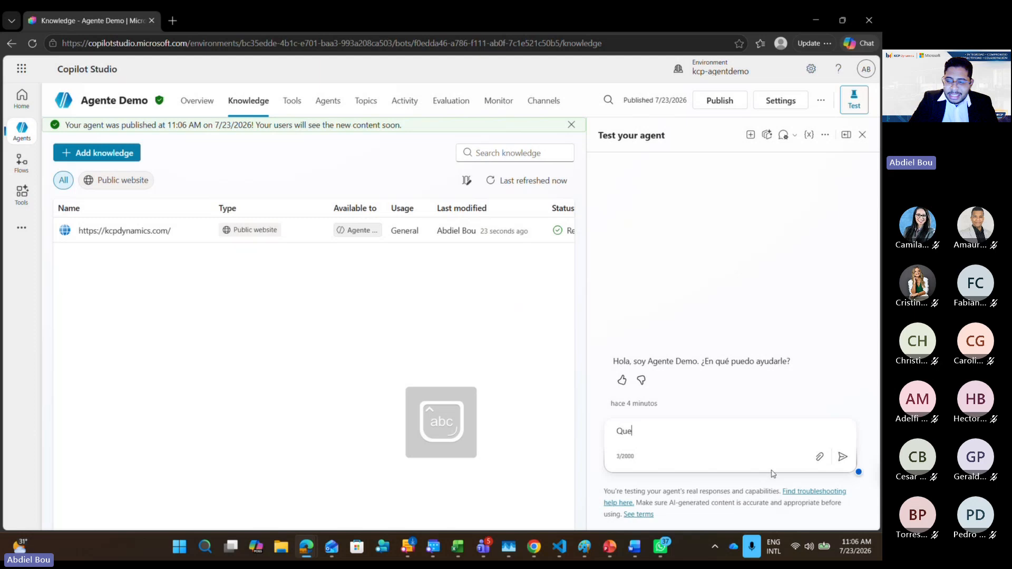
pyautogui.write(' es kcp ')
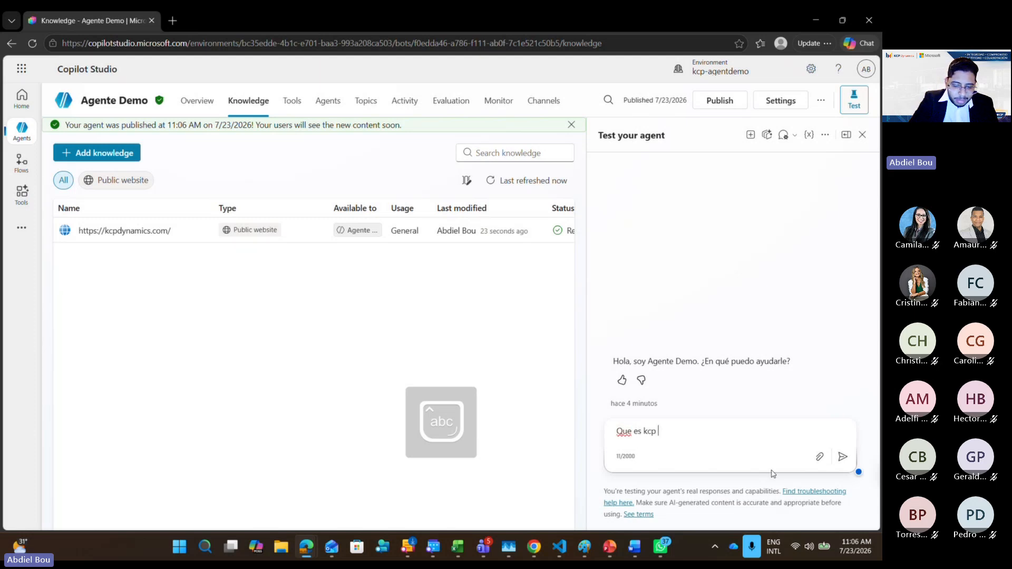
pyautogui.write('dynamic')
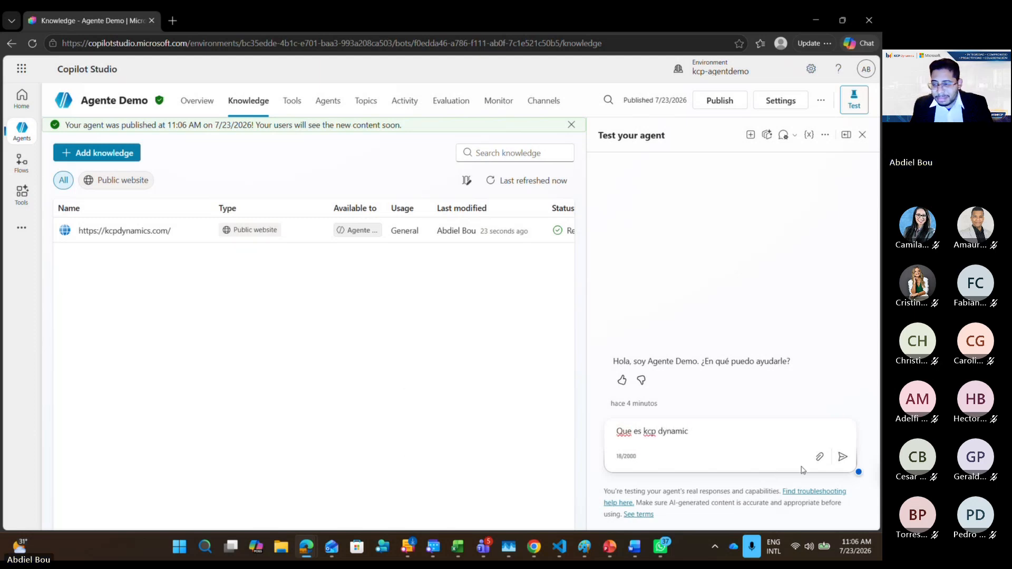
pyautogui.click(842, 458)
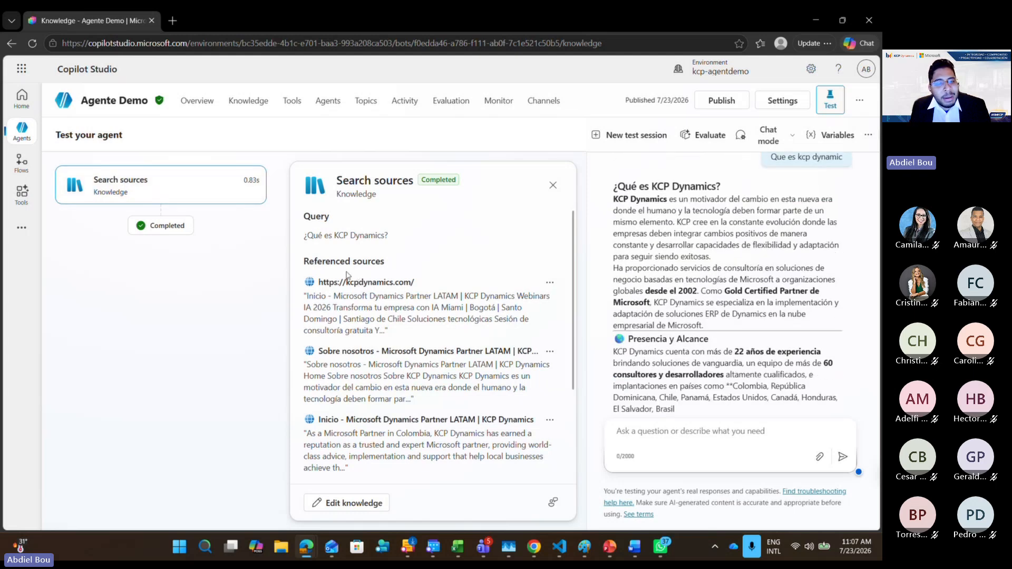
# Review the web sources referenced for the KCP Dynamics question and read through the agent's full answer
pyautogui.scroll(-3, 351, 322)
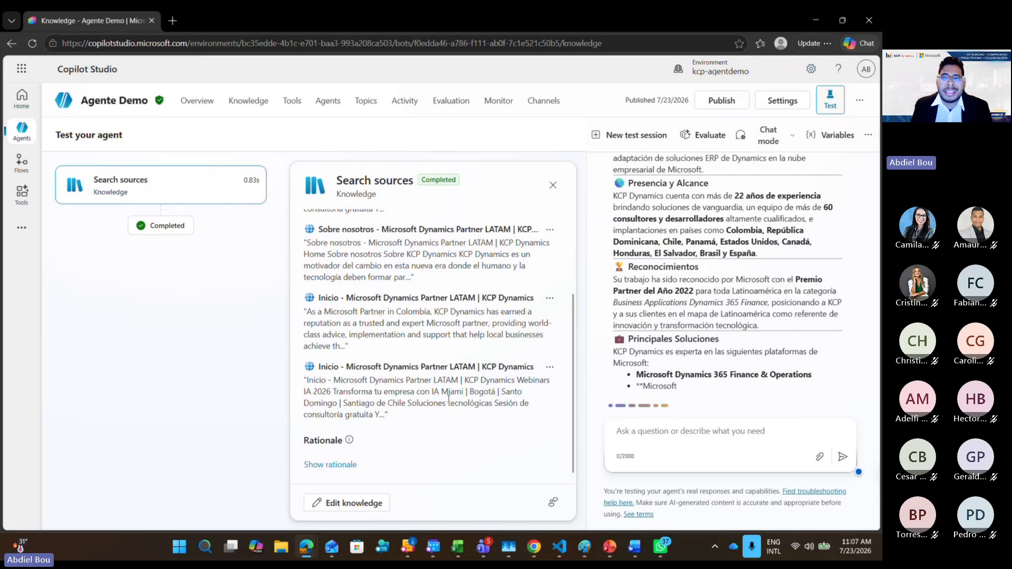
pyautogui.scroll(10, 677, 357)
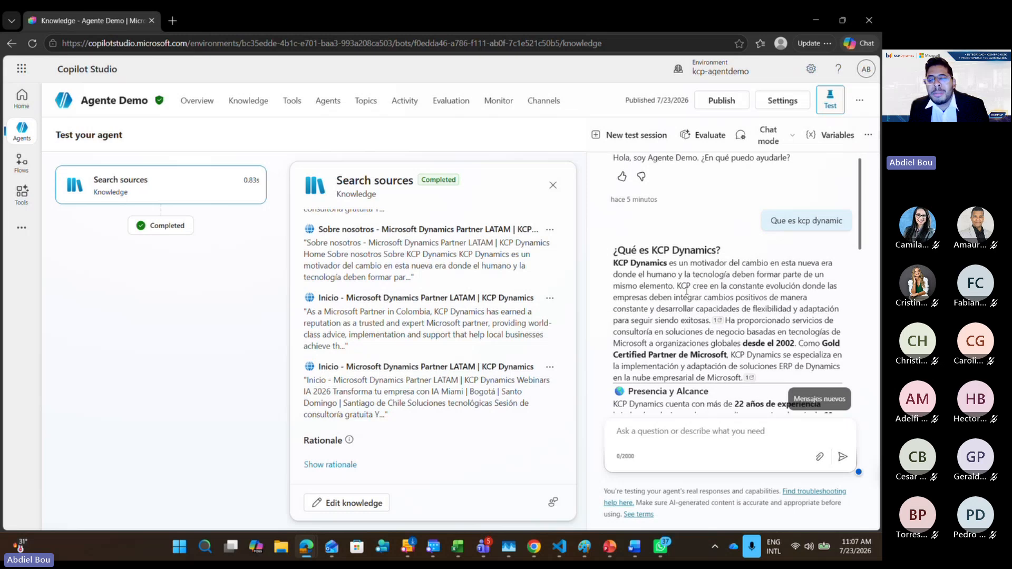
pyautogui.scroll(-1, 683, 284)
pyautogui.scroll(-2, 683, 283)
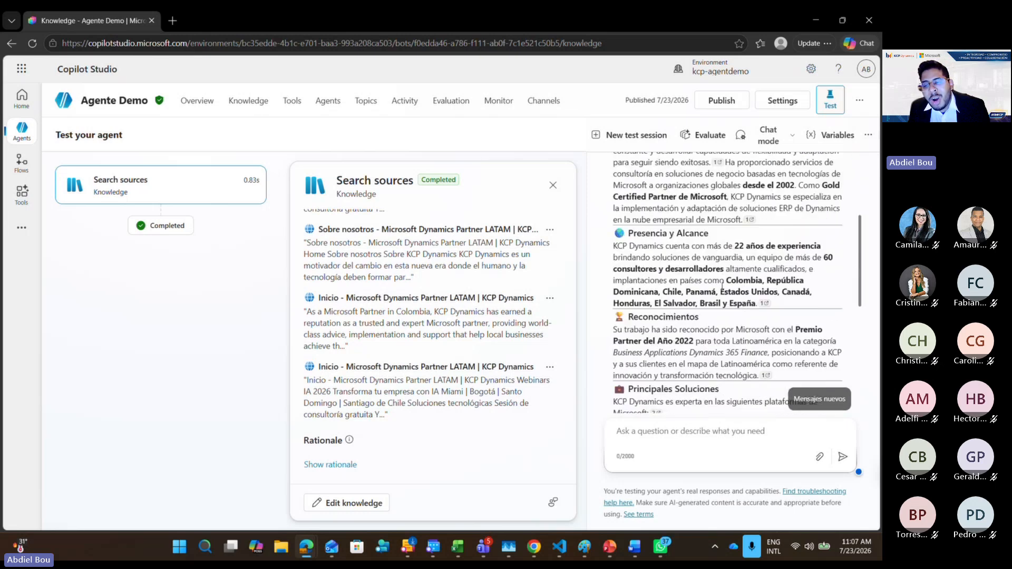
pyautogui.scroll(-1, 667, 281)
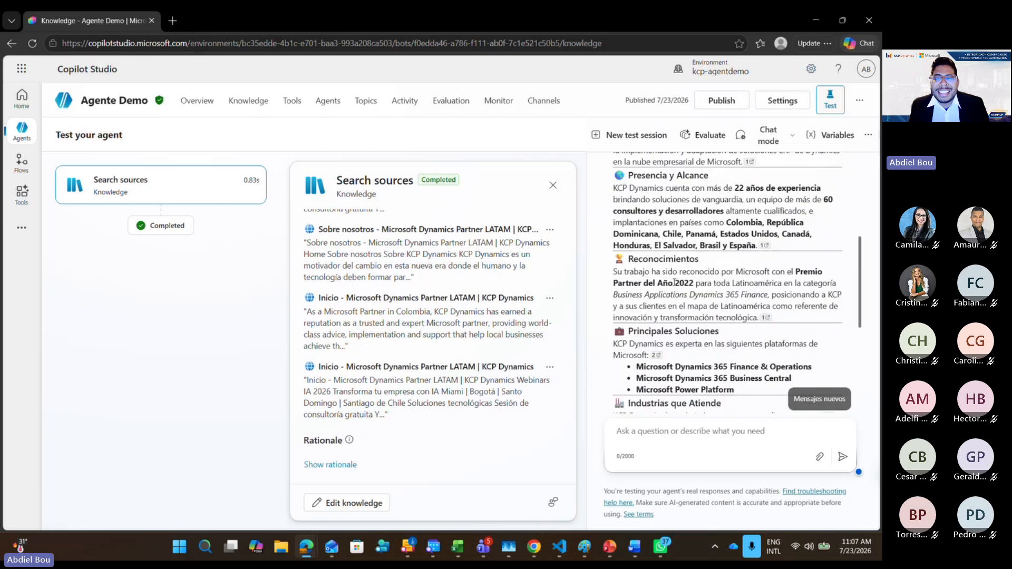
pyautogui.scroll(-1, 676, 281)
pyautogui.scroll(-2, 675, 281)
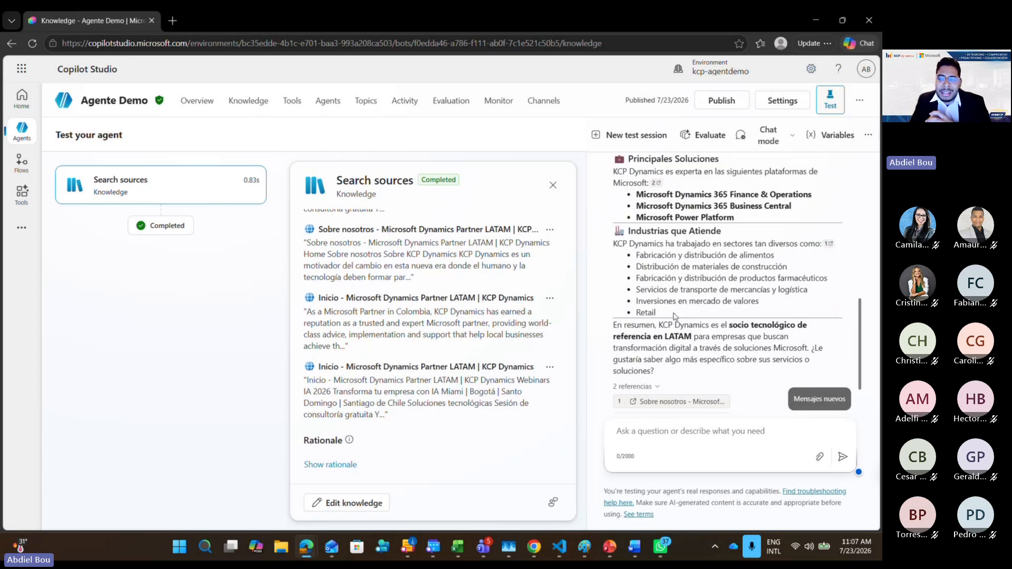
# Ask the agent in the test chat "cual es el impacto de kcp en republica dominicana"
pyautogui.click(690, 435)
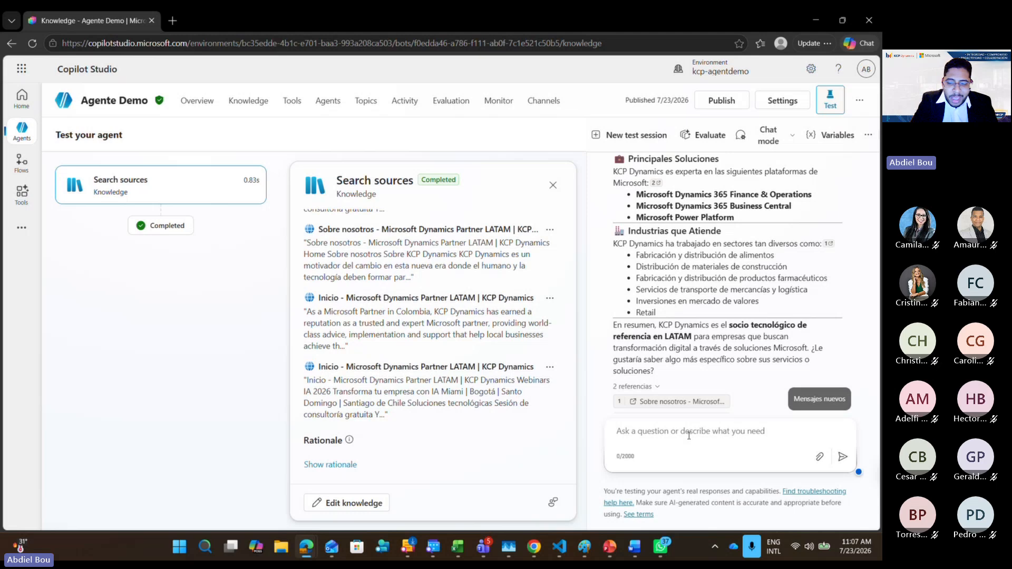
pyautogui.write('cuaal')
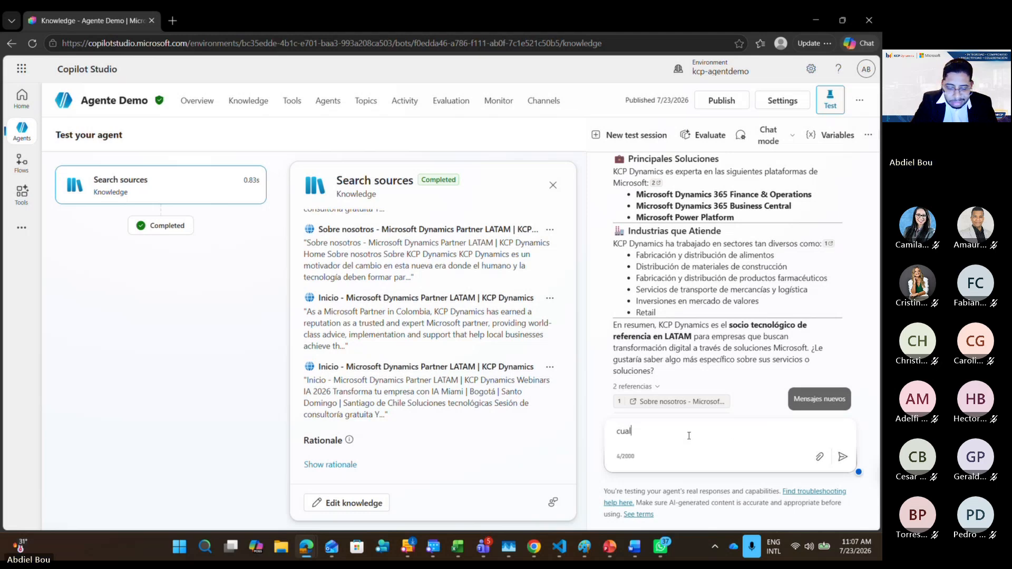
pyautogui.press('BackSpace')
pyautogui.write('l es el impa')
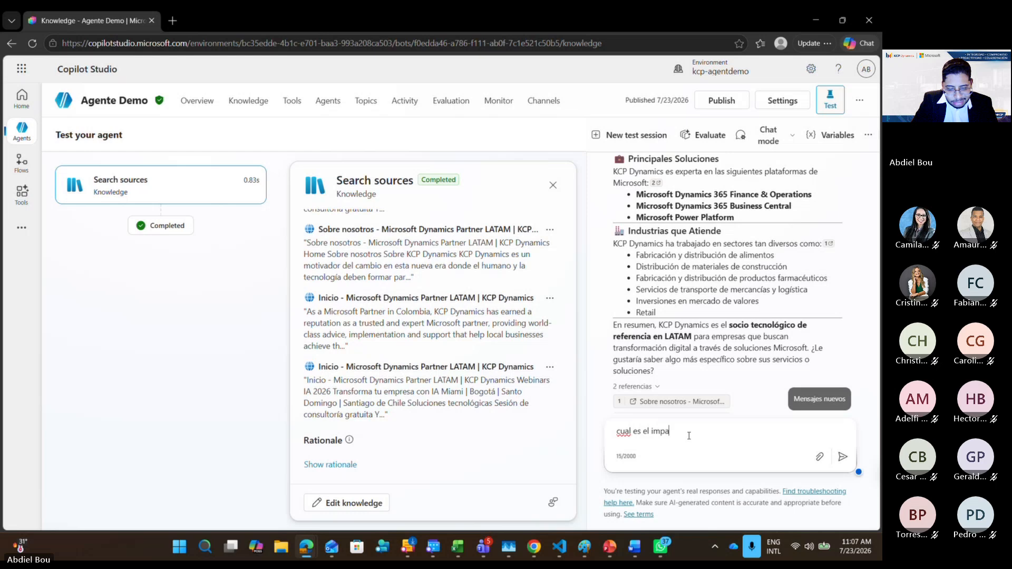
pyautogui.write('cto de kc')
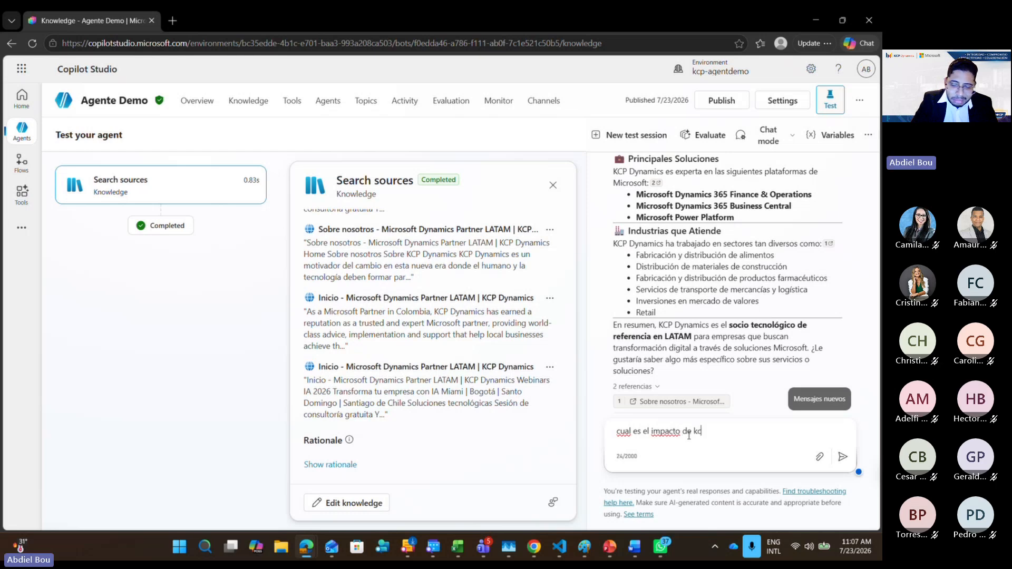
pyautogui.write('p en repub')
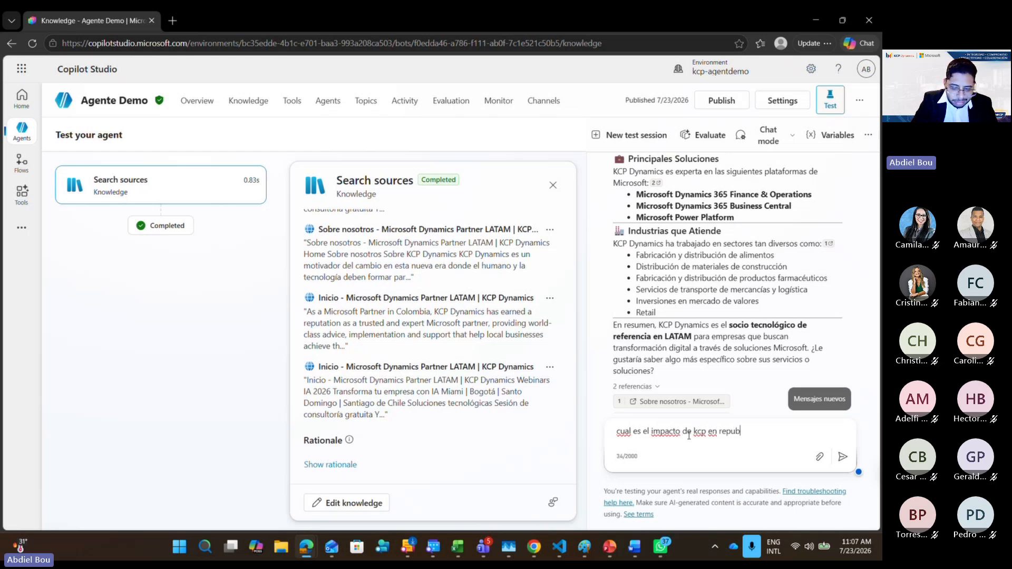
pyautogui.write('lica dominicana')
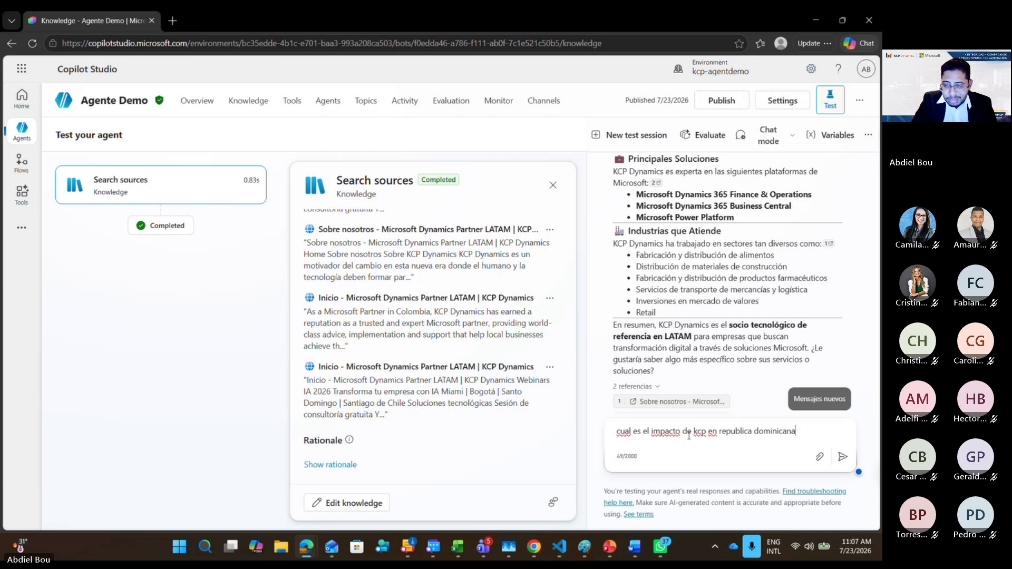
pyautogui.press('Return')
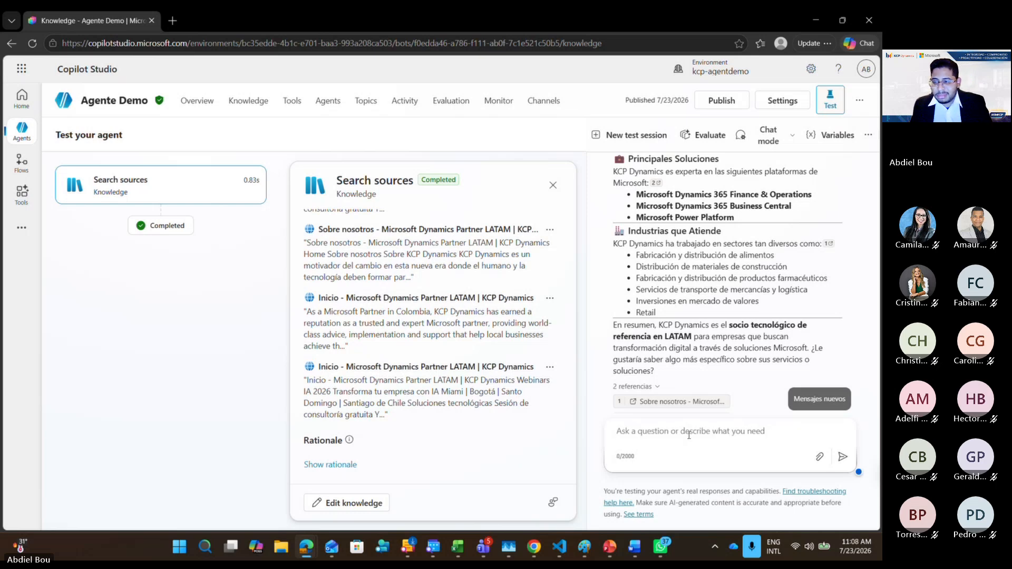
# Read through the agent's answer on KCP's impact in the Dominican Republic, including its success case, benefits table and references
pyautogui.scroll(-2, 765, 348)
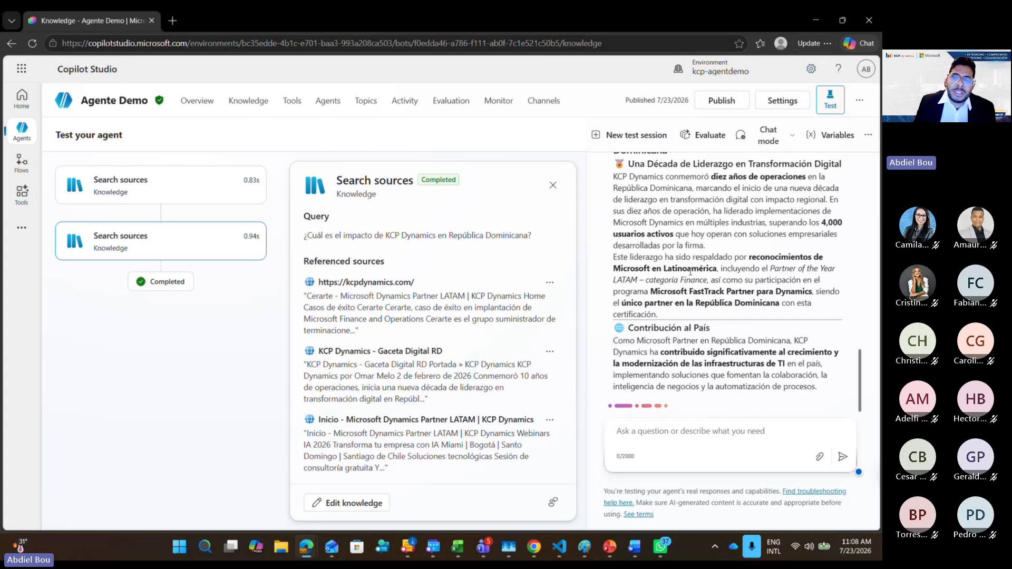
pyautogui.scroll(1, 694, 317)
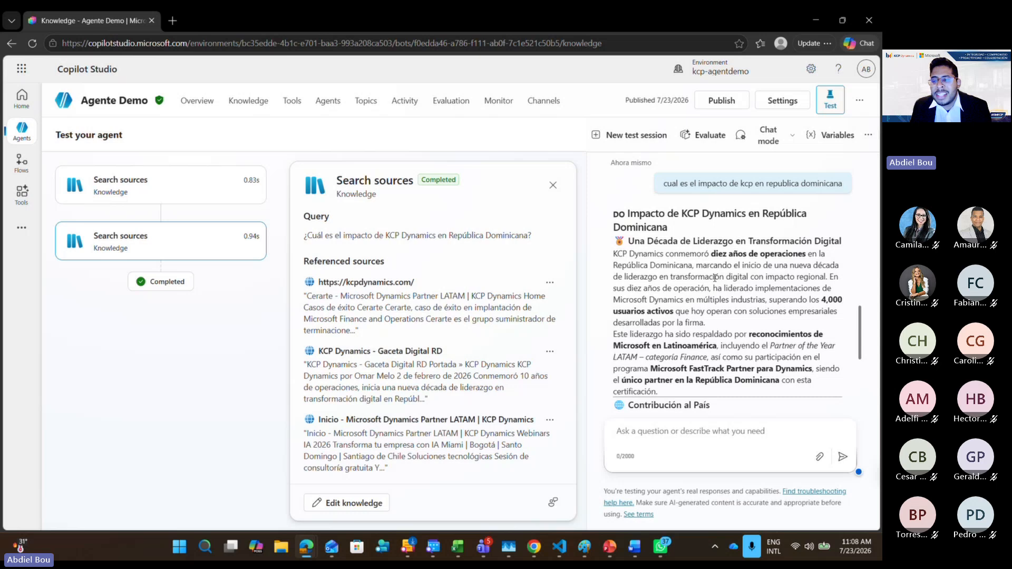
pyautogui.scroll(-1, 716, 278)
pyautogui.scroll(-1, 722, 269)
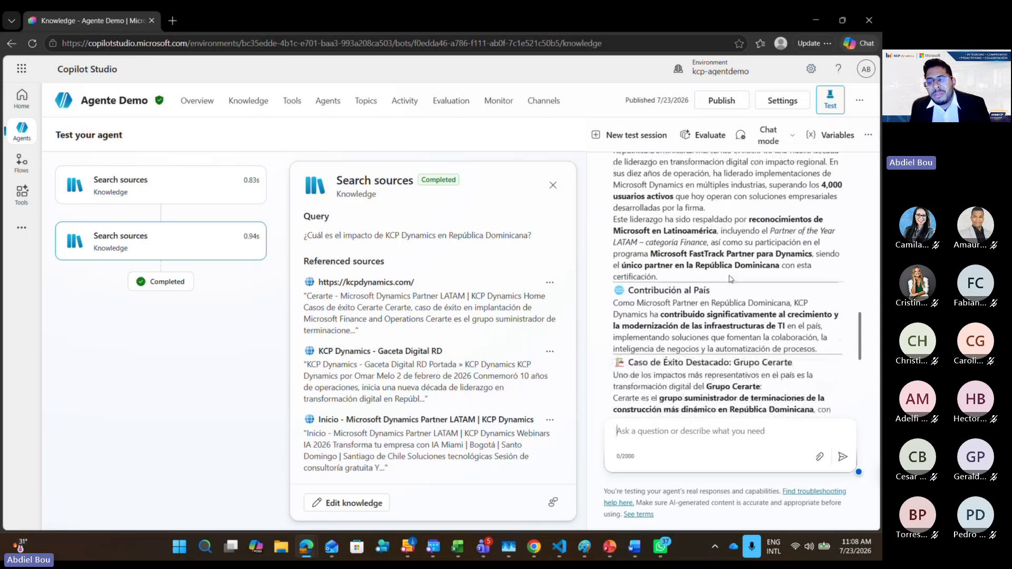
pyautogui.scroll(-3, 643, 262)
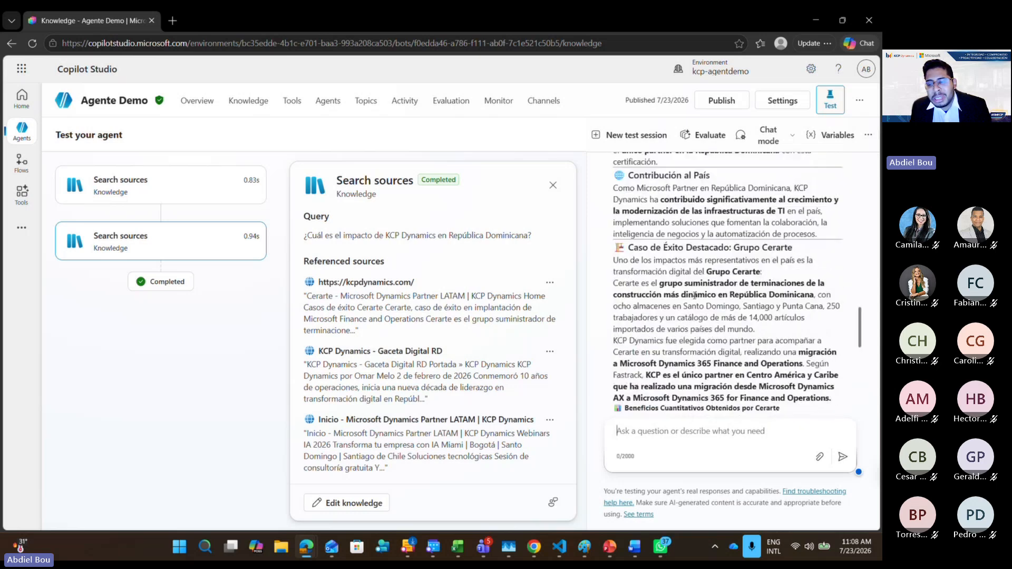
pyautogui.scroll(-5, 687, 269)
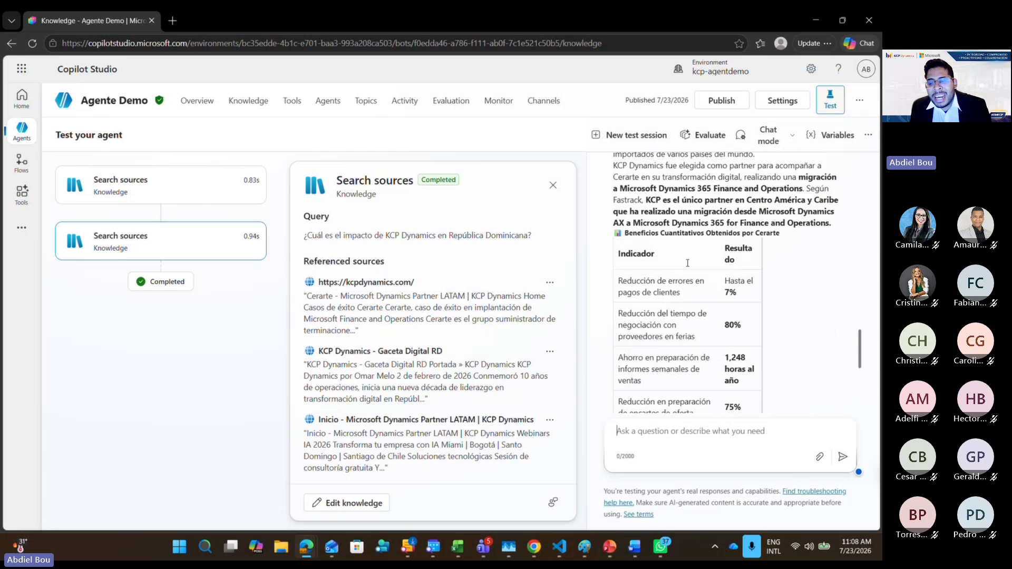
pyautogui.scroll(-5, 697, 273)
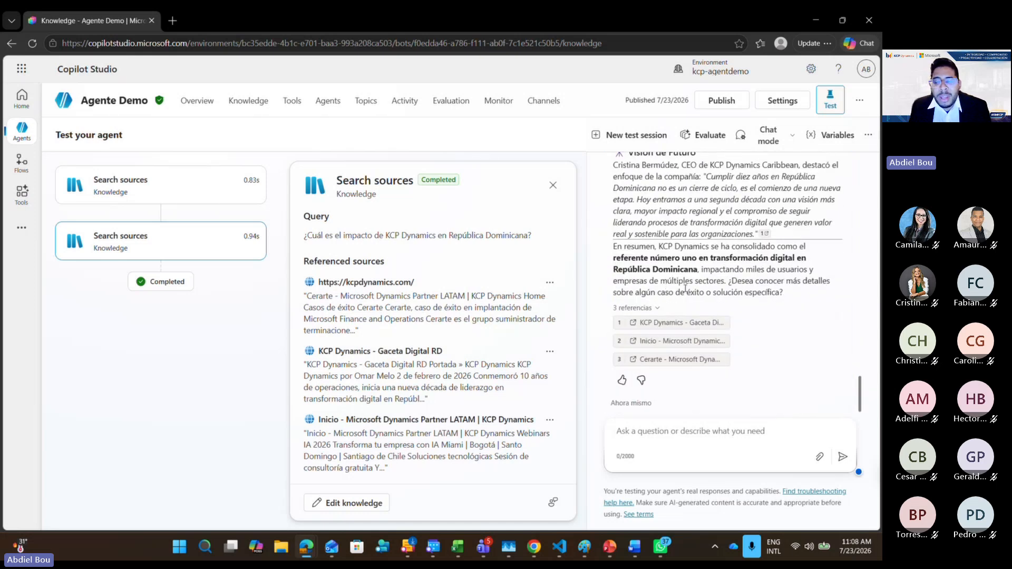
pyautogui.scroll(7, 686, 289)
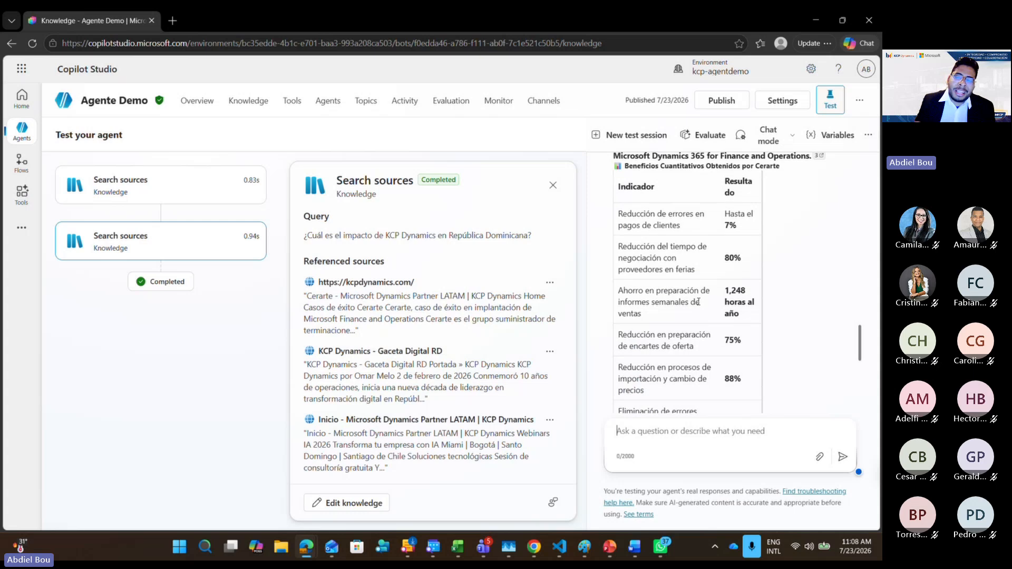
pyautogui.scroll(4, 698, 302)
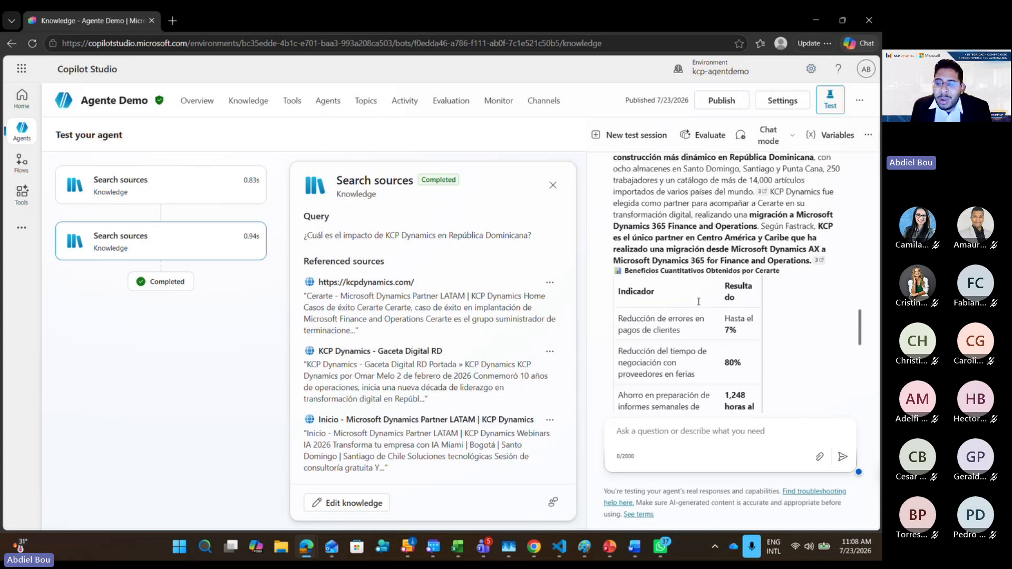
pyautogui.scroll(3, 658, 301)
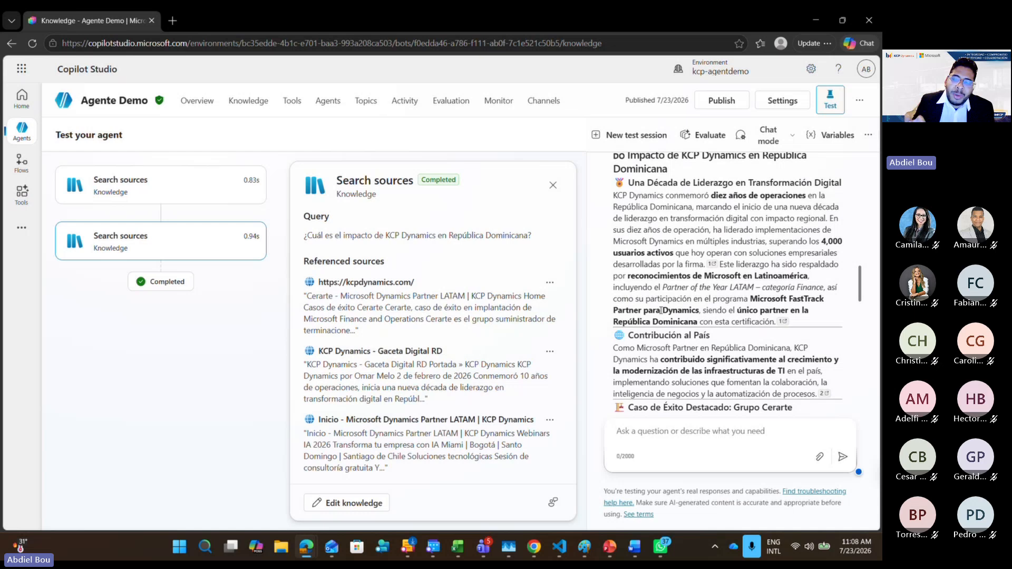
pyautogui.scroll(-1, 665, 256)
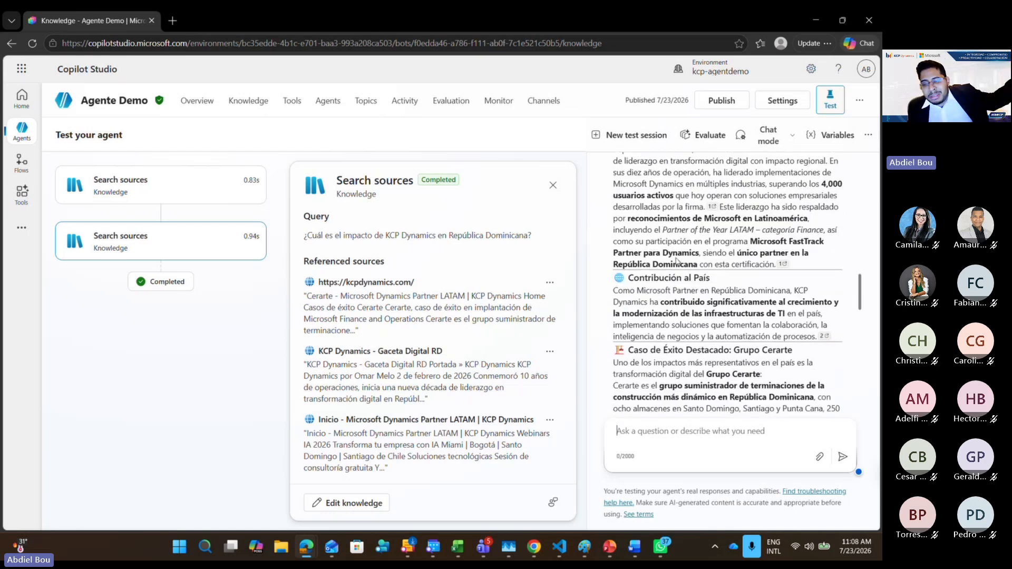
pyautogui.scroll(-1, 695, 278)
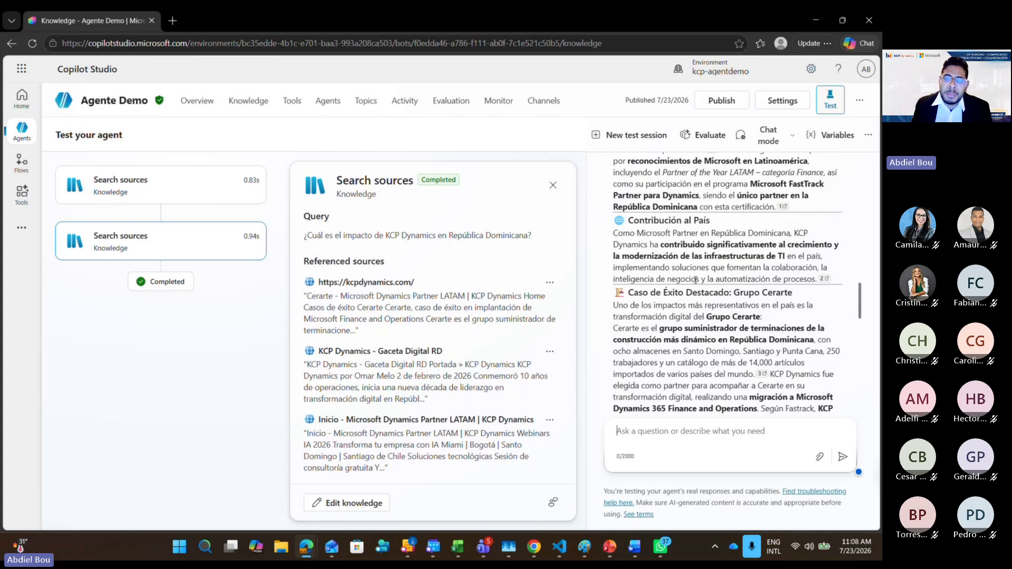
# Review the Grupo Cerarte success case, quantified benefits and future vision sections of the agent's answer
pyautogui.scroll(-2, 696, 280)
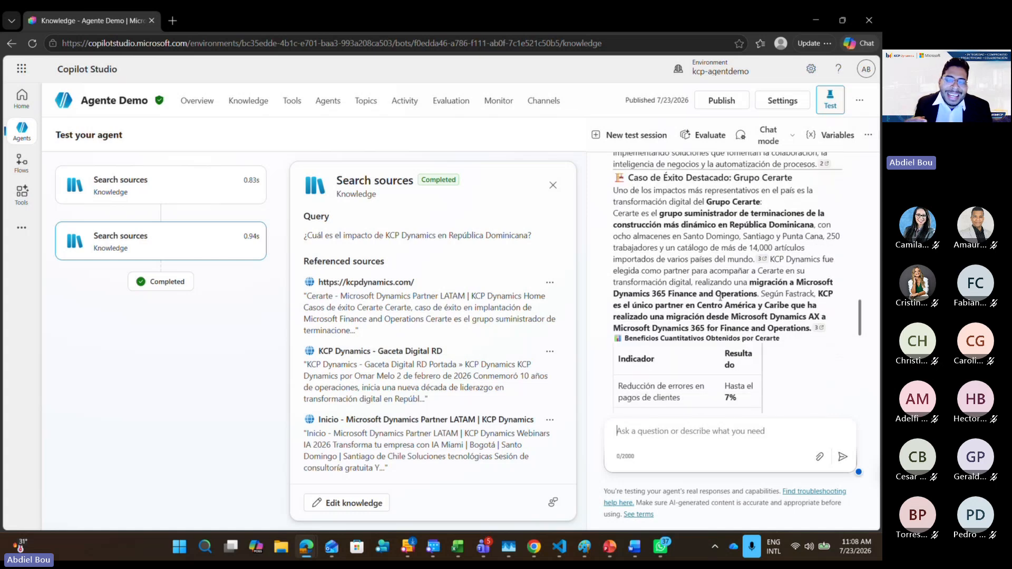
pyautogui.scroll(-4, 723, 298)
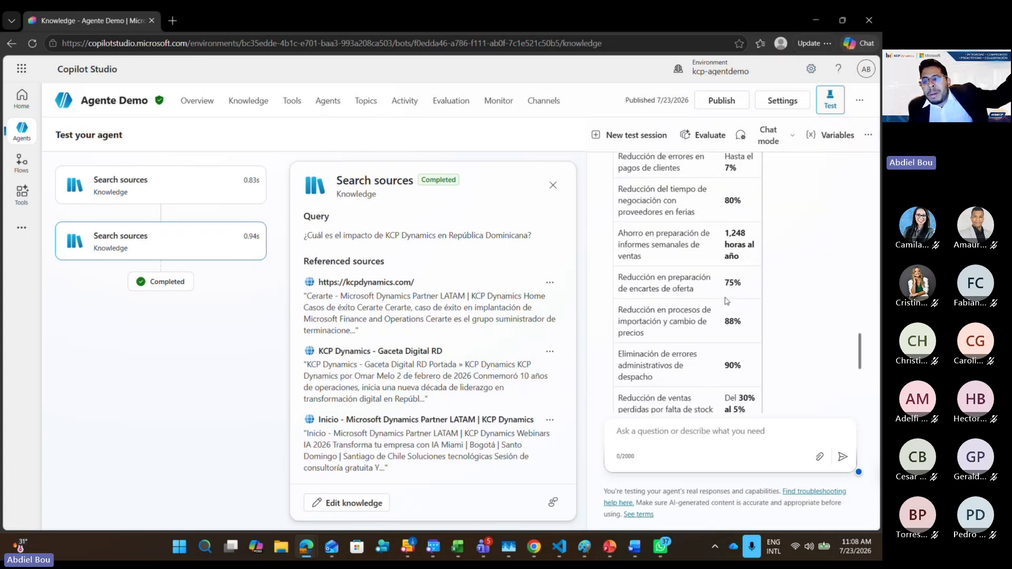
pyautogui.scroll(-1, 727, 302)
pyautogui.scroll(-4, 727, 302)
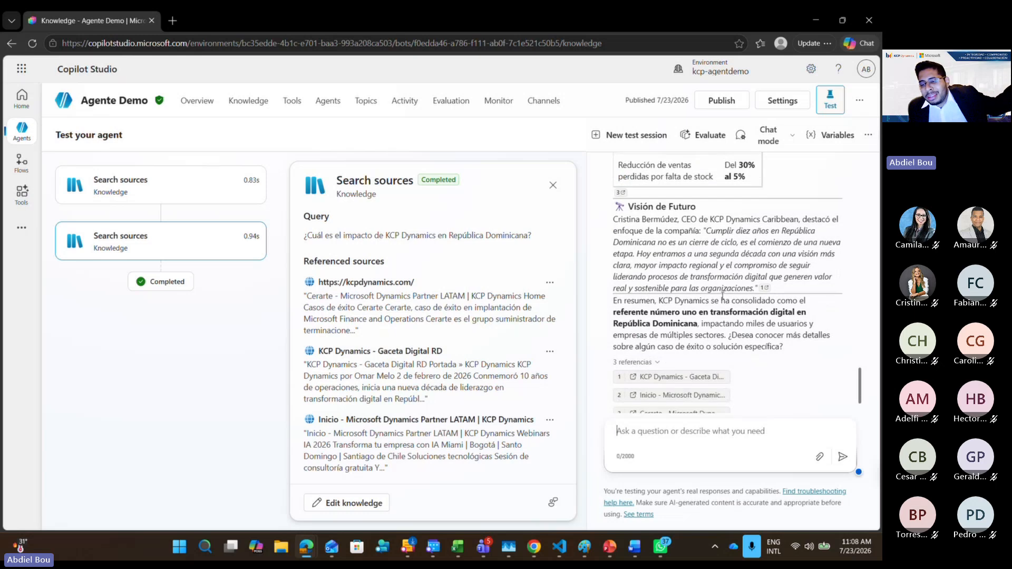
pyautogui.scroll(2, 714, 325)
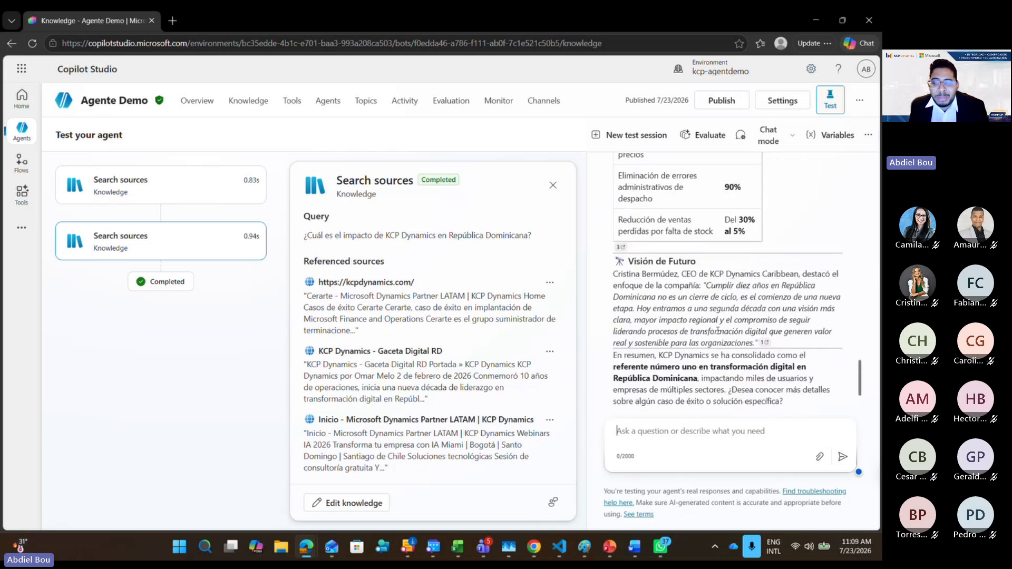
pyautogui.scroll(1, 730, 322)
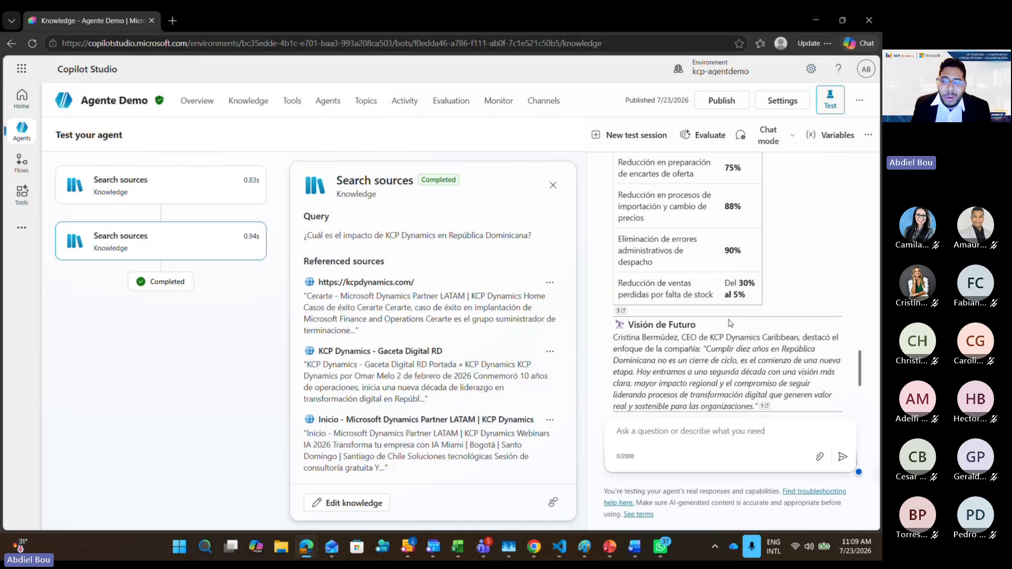
pyautogui.scroll(-1, 728, 328)
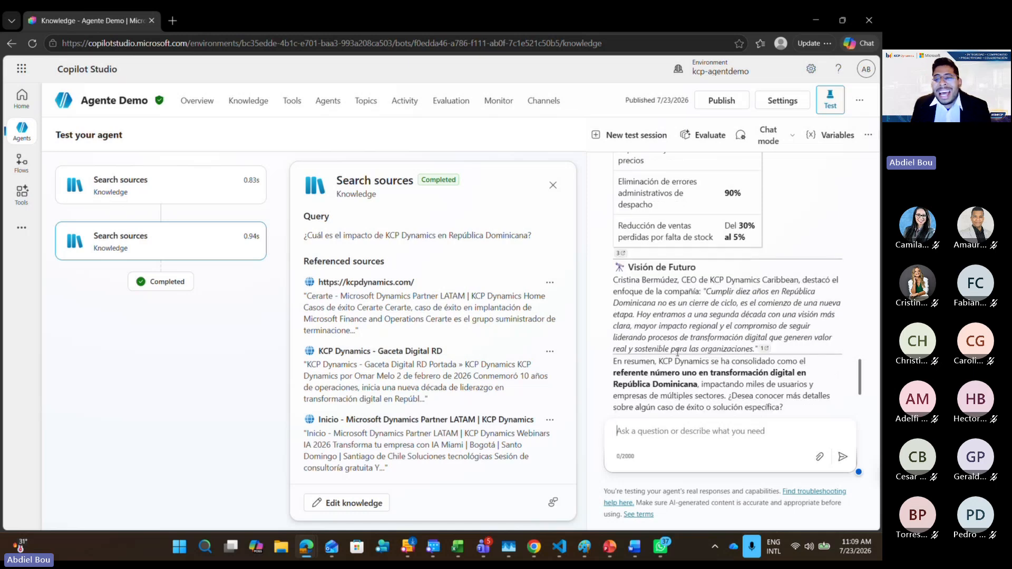
# Upload the file KCP_ Quienes Somos_Actualizada V2.pptx from the Downloads folder and add it to the agent as knowledge
pyautogui.click(264, 109)
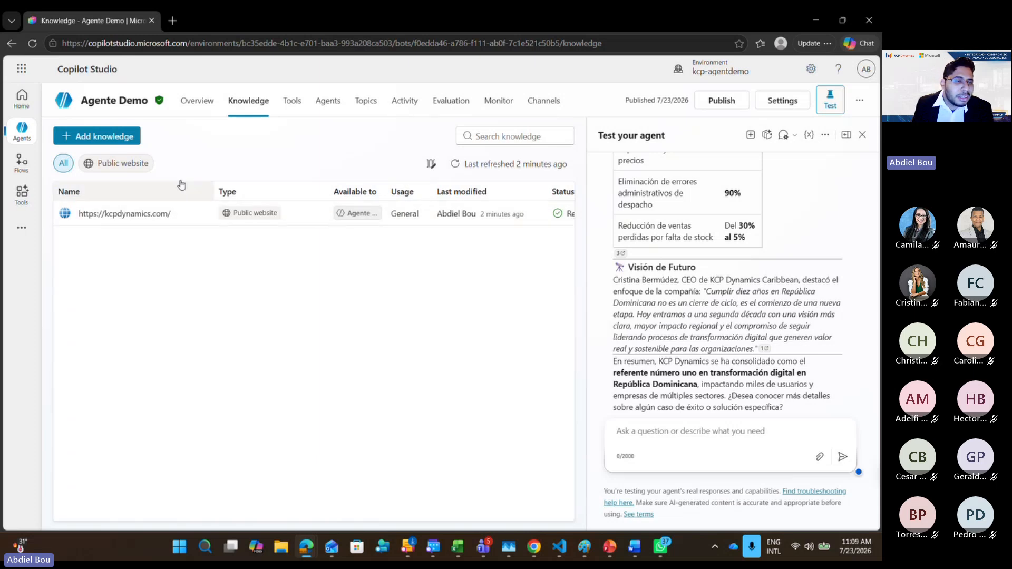
pyautogui.click(117, 138)
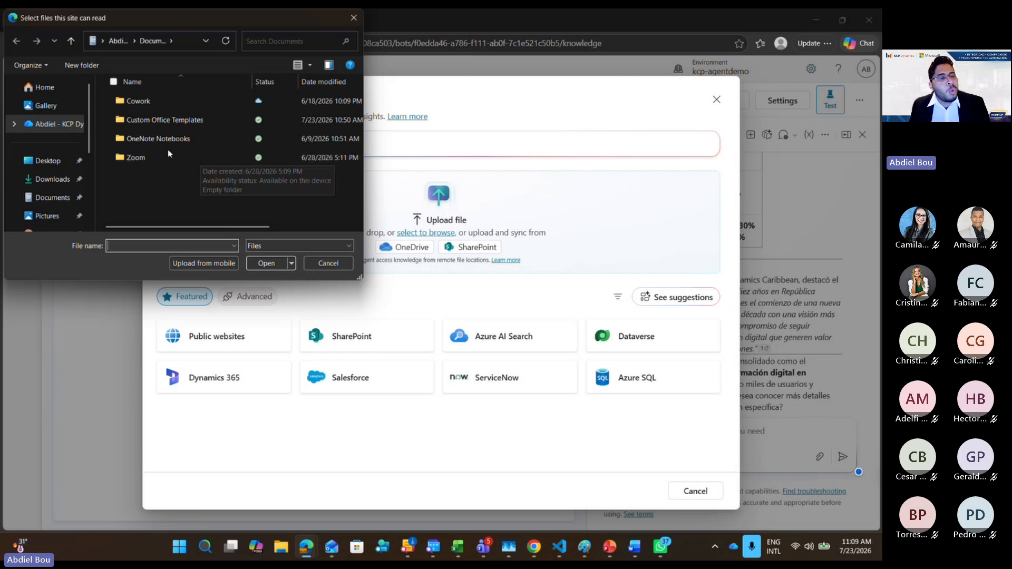
pyautogui.scroll(-1, 84, 160)
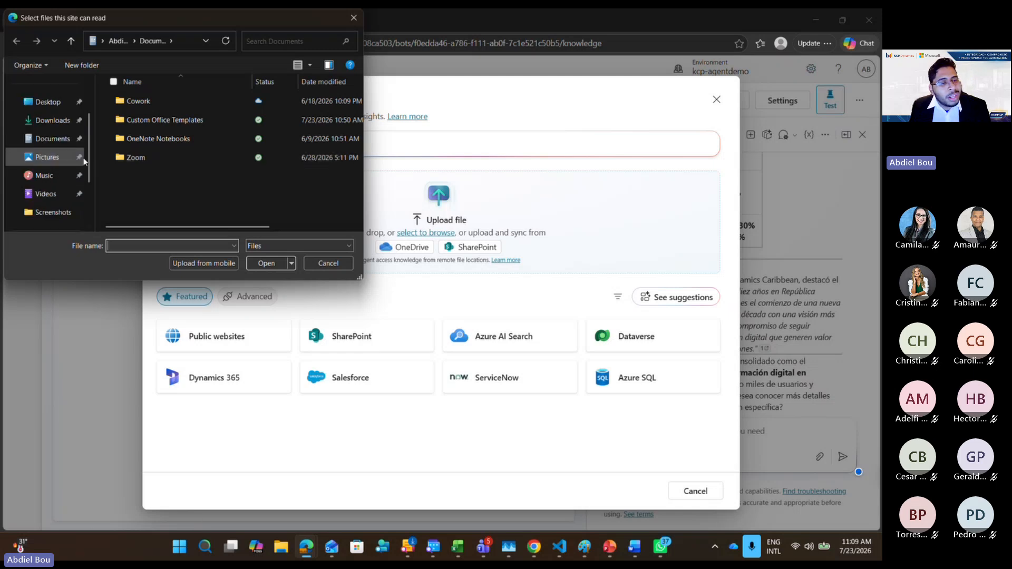
pyautogui.click(47, 123)
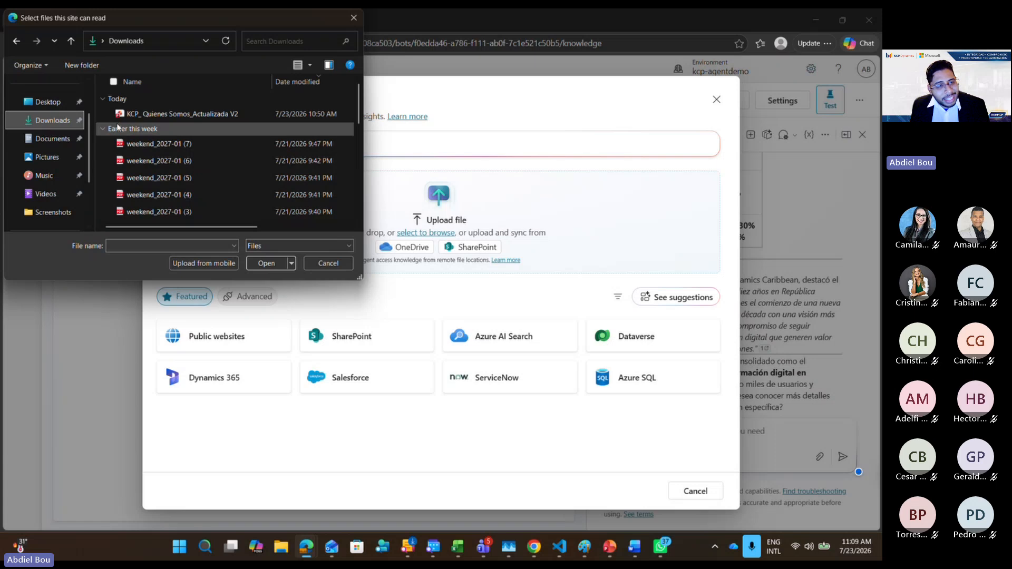
pyautogui.click(159, 114)
pyautogui.click(264, 264)
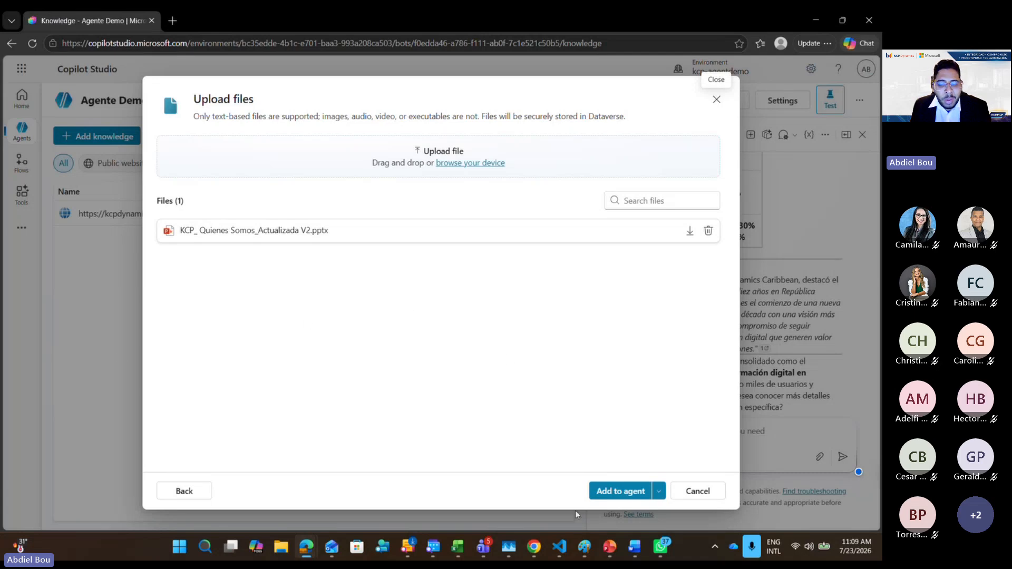
pyautogui.click(620, 490)
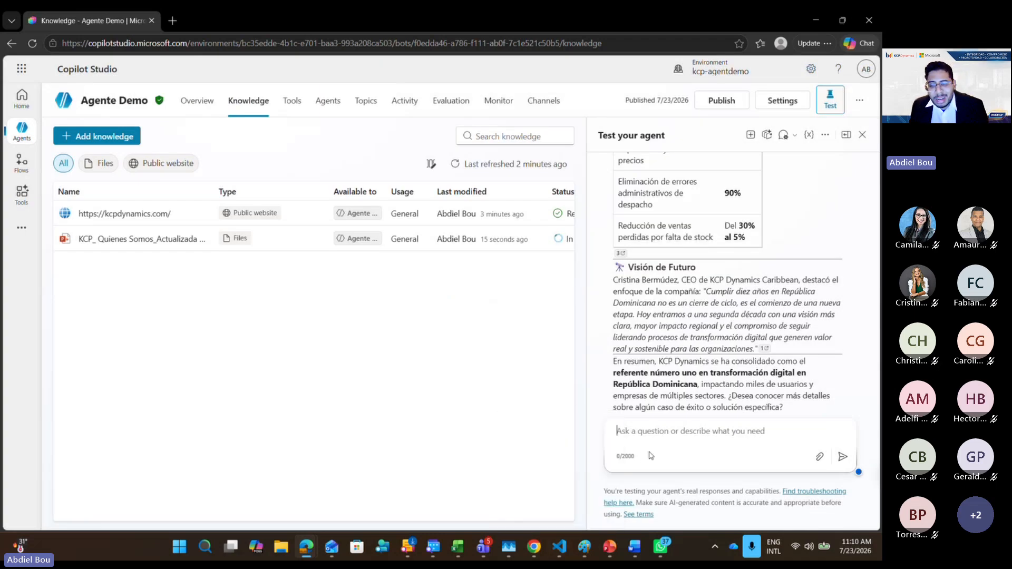
# Ask the agent in the test chat, in Spanish, which products KCP offers and go through its answer to the references
pyautogui.write('q')
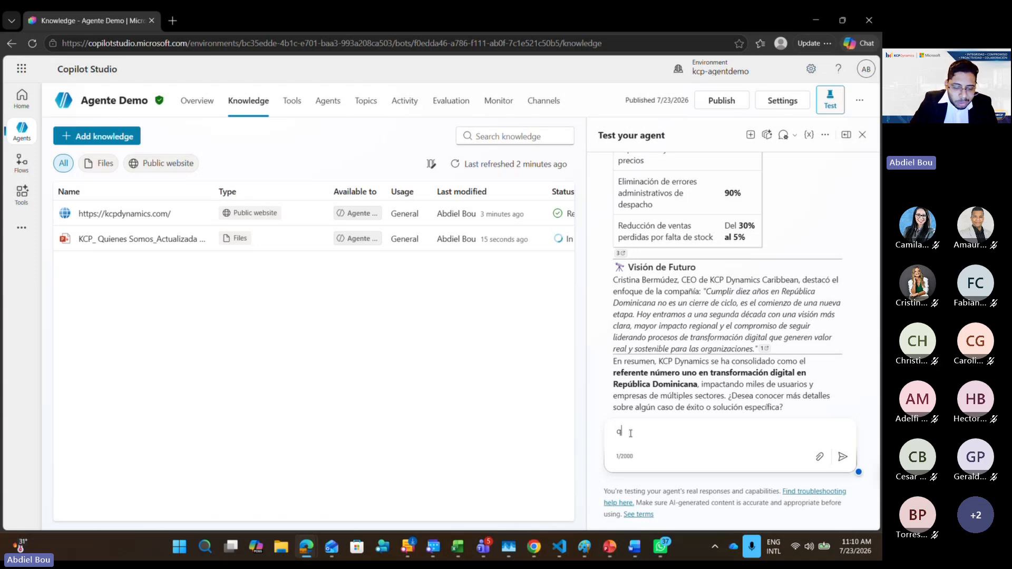
pyautogui.write('ue productos')
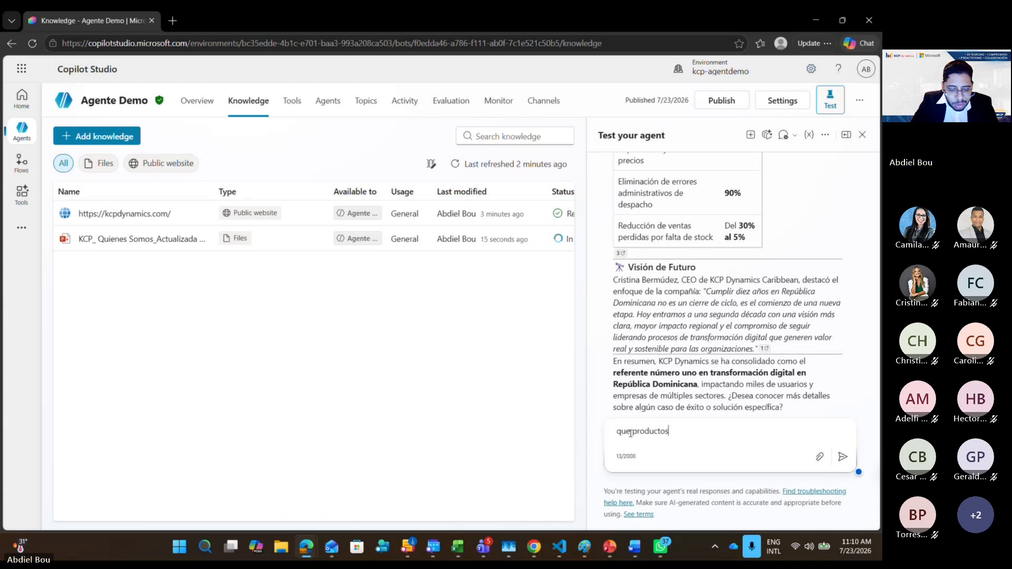
pyautogui.write(' ofrece ?')
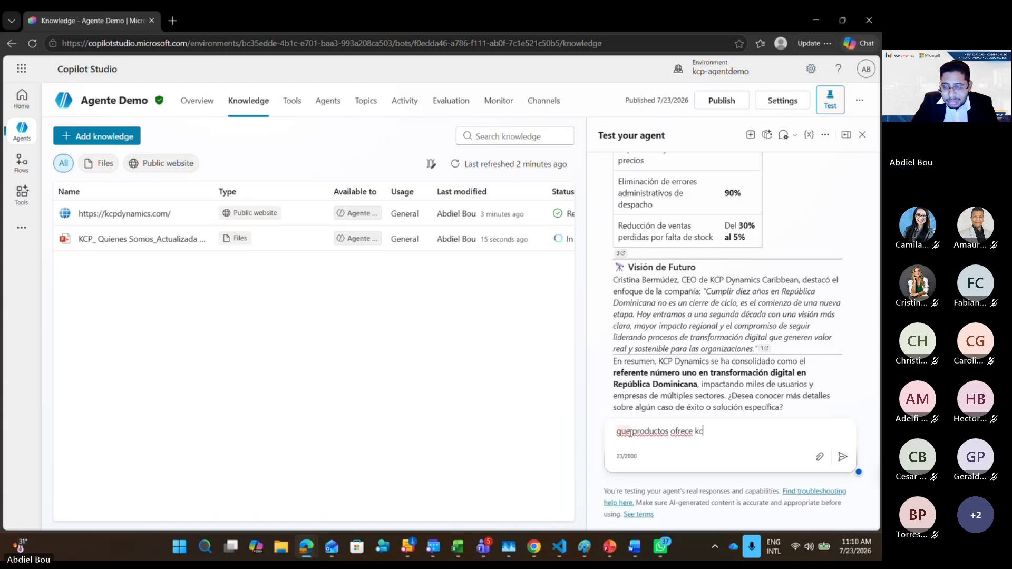
pyautogui.press('Return')
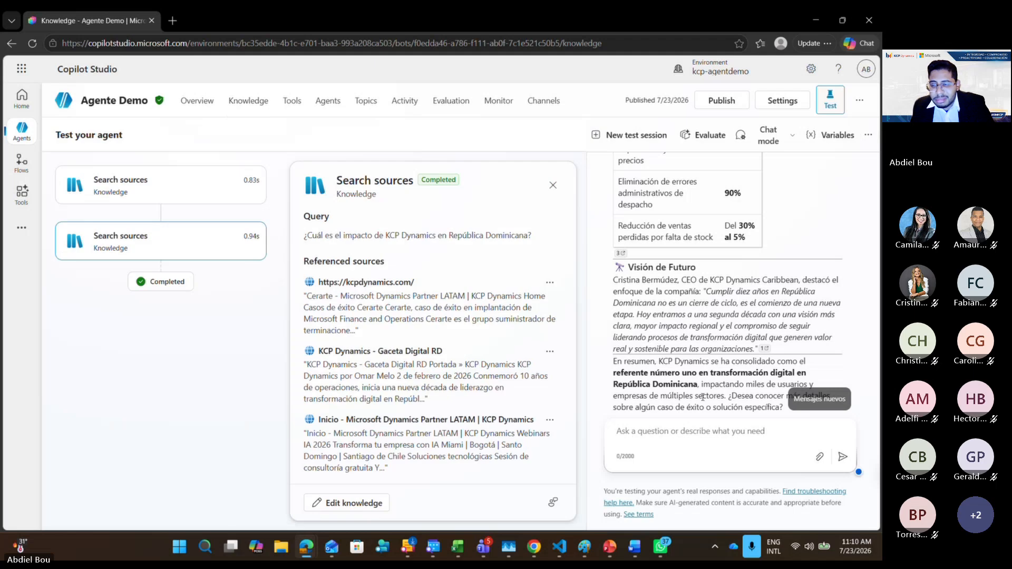
pyautogui.scroll(-4, 695, 346)
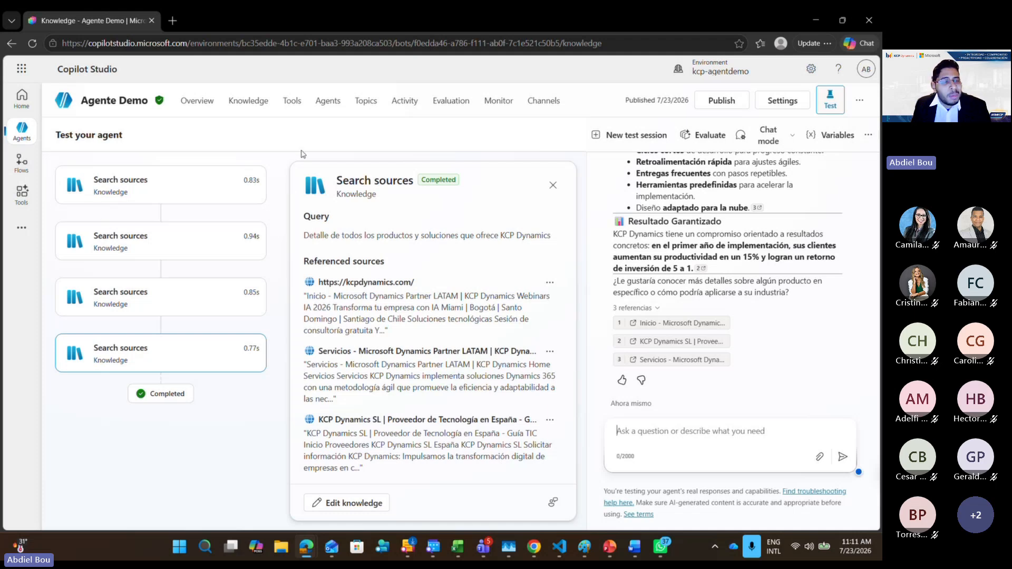
# Search the available tools for "business" and add the Dynamics 365 Business Central action Create record (V3) to the agent
pyautogui.click(294, 108)
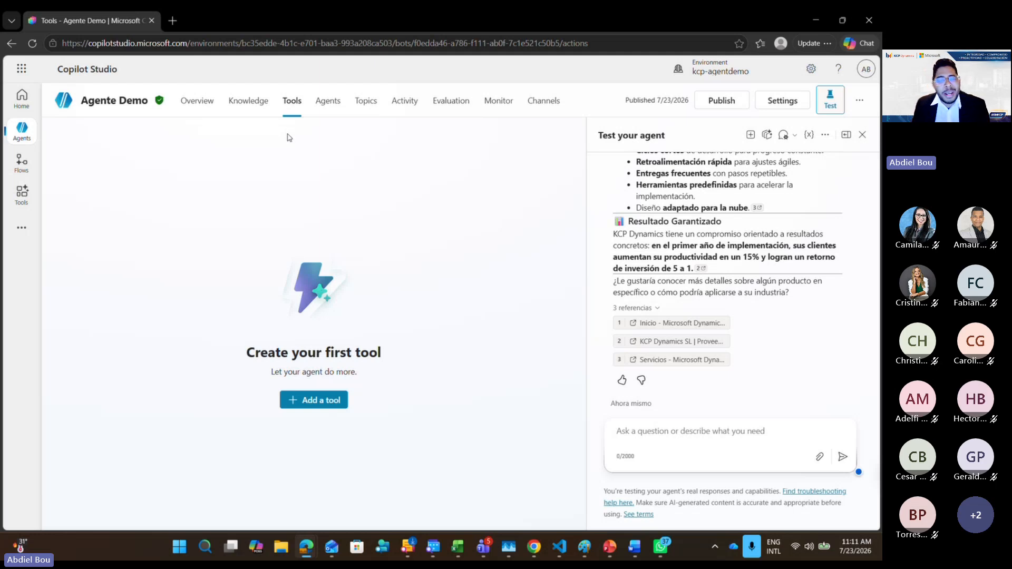
pyautogui.click(323, 400)
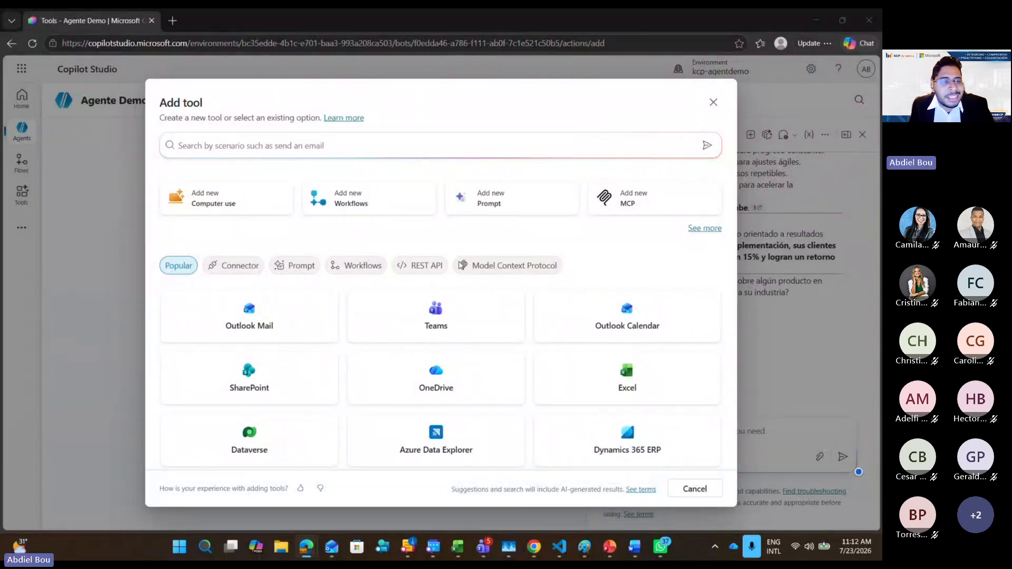
pyautogui.click(228, 152)
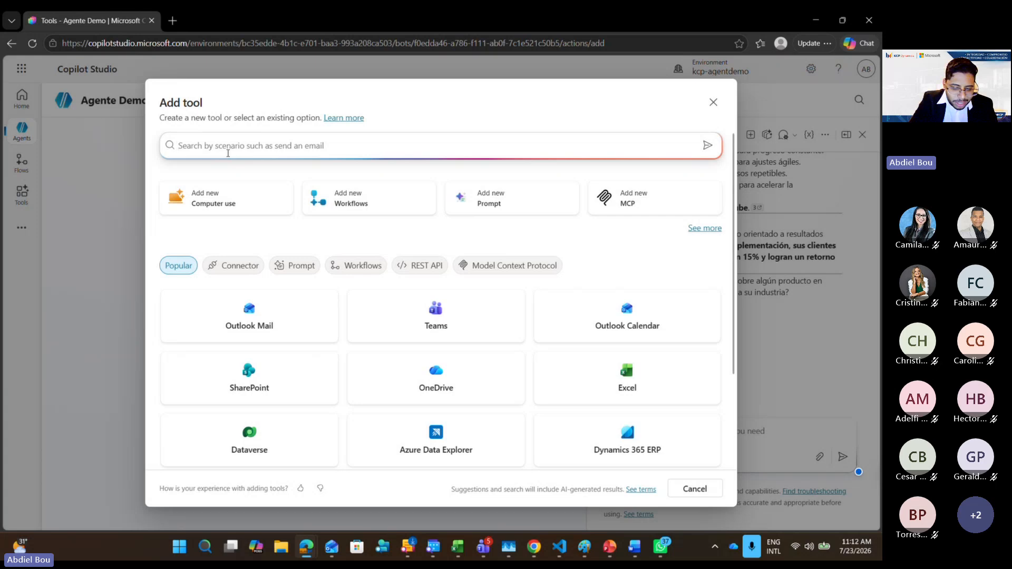
pyautogui.write('business')
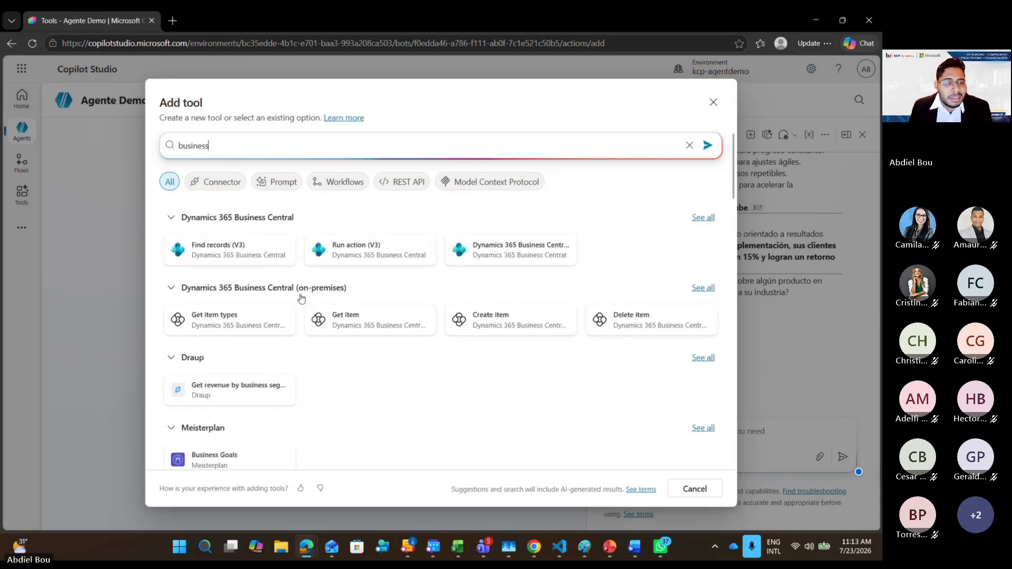
pyautogui.click(710, 220)
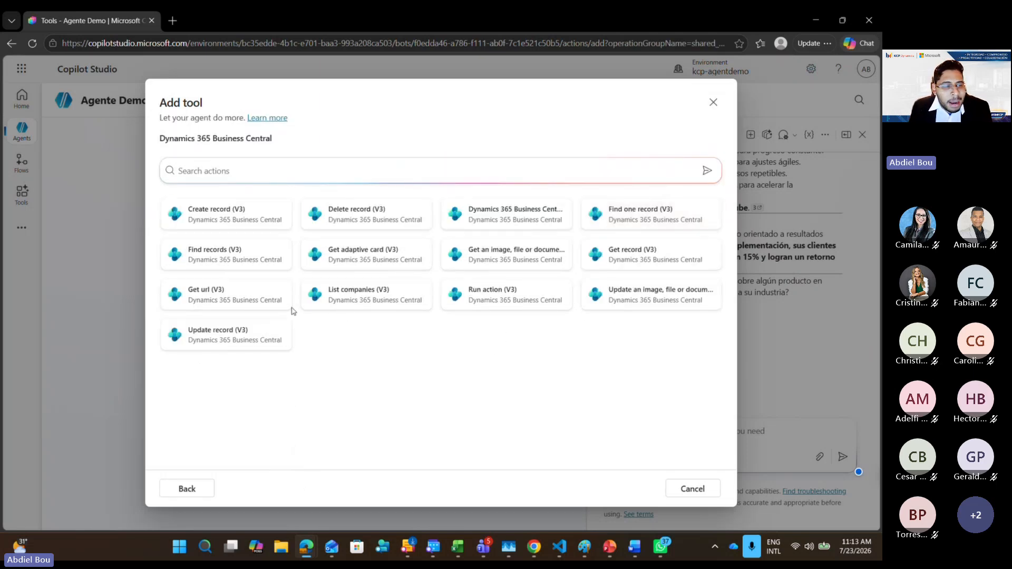
pyautogui.click(277, 216)
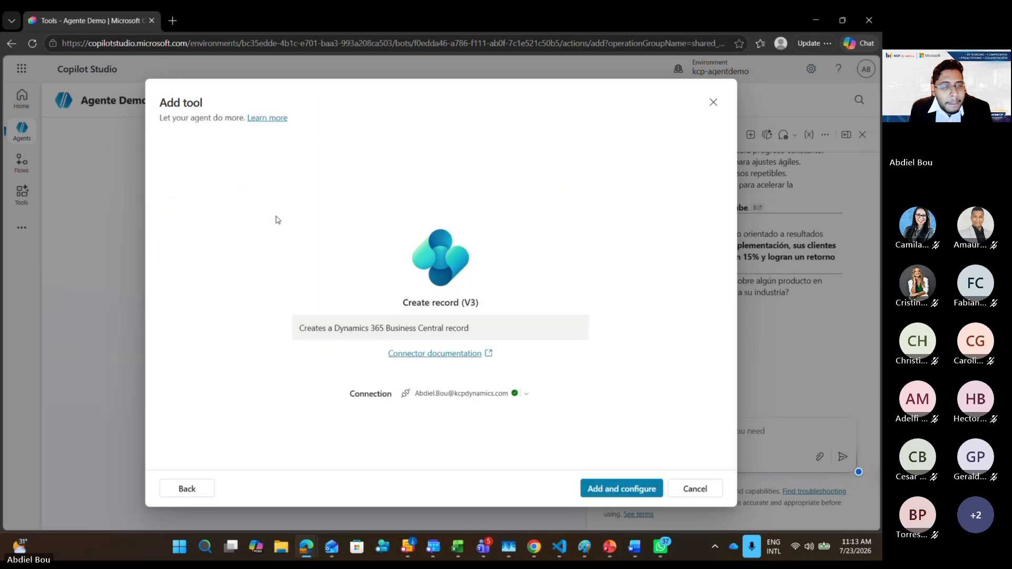
pyautogui.click(614, 485)
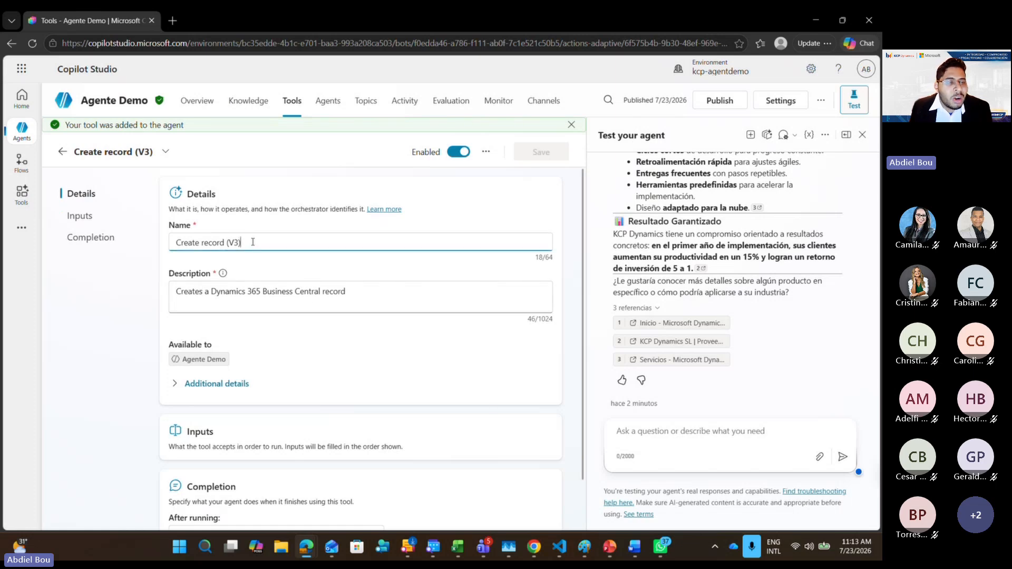
# Rename the Create record (V3) tool as "Create Cliente"
pyautogui.moveTo(253, 243); pyautogui.dragTo(201, 242)
pyautogui.press('capslock')
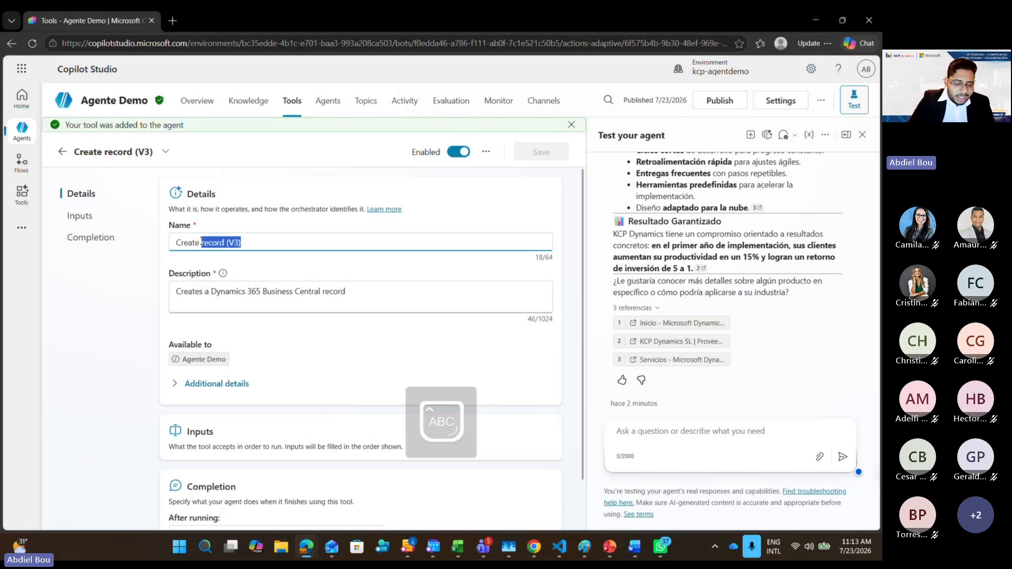
pyautogui.write('Create Cliente')
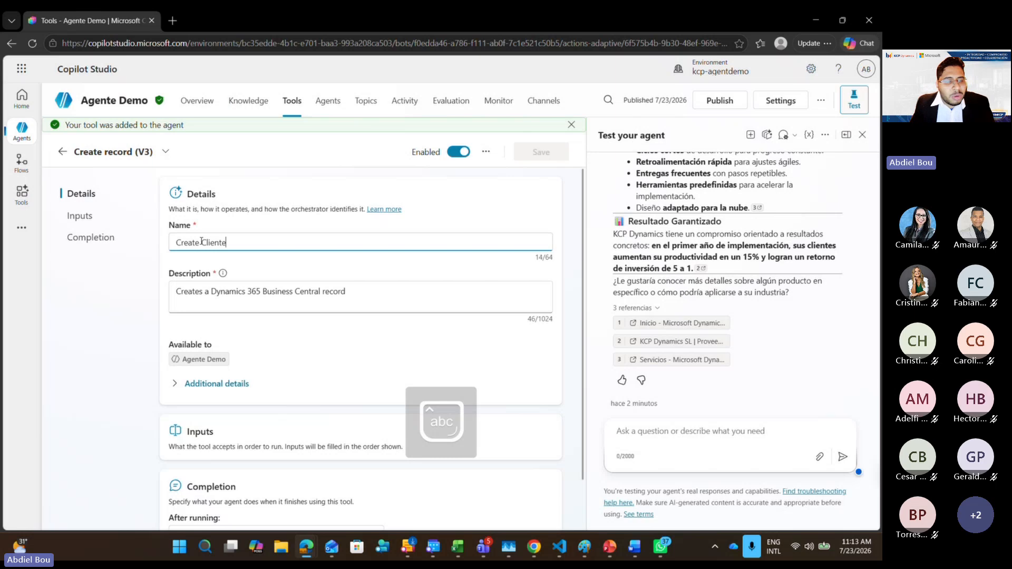
pyautogui.click(272, 265)
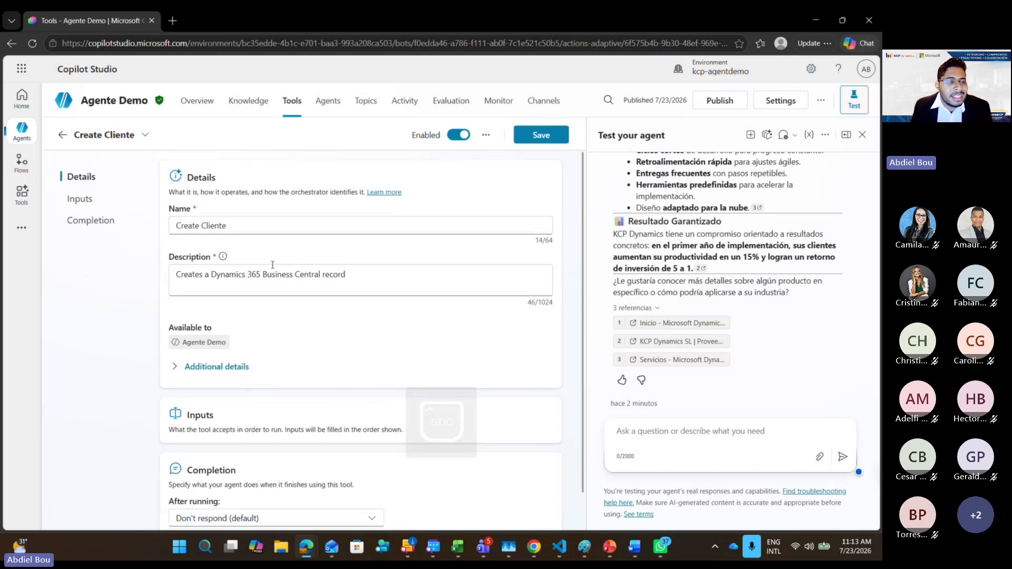
# Rewrite the tool's description in Spanish as the priority action that creates a Business Central customer record with name, address, phone and email
pyautogui.scroll(-1, 285, 298)
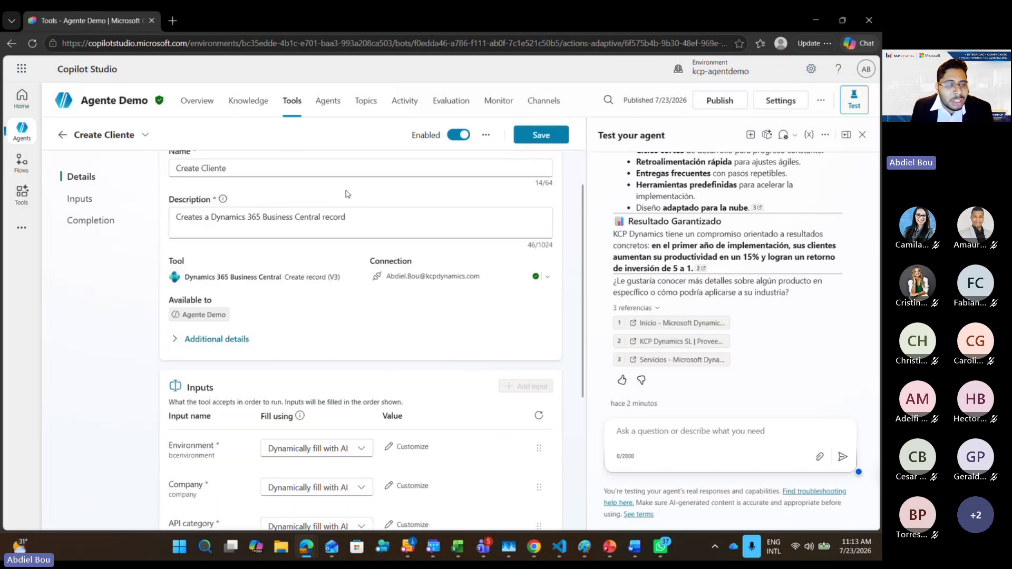
pyautogui.scroll(1, 314, 339)
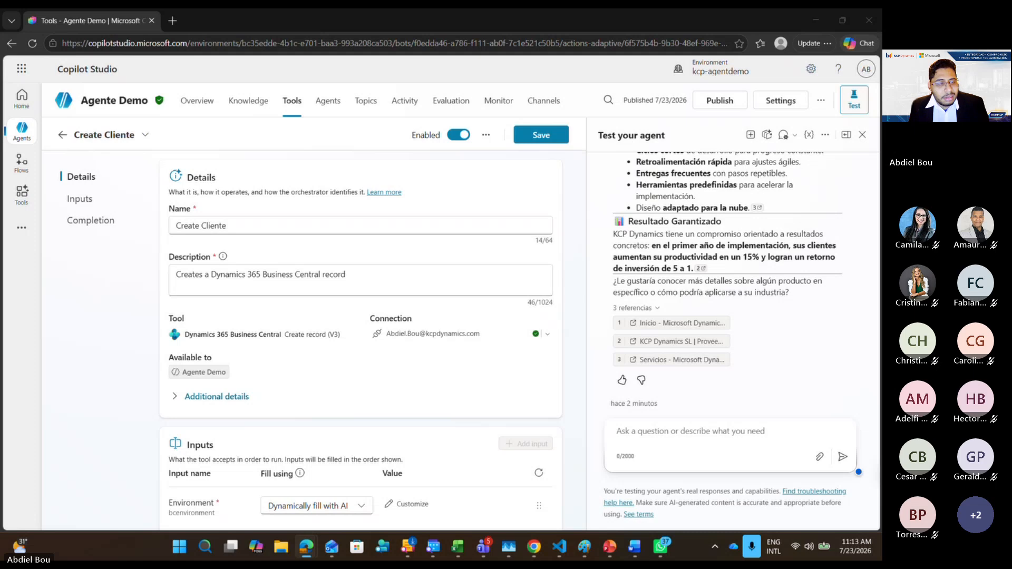
pyautogui.tripleClick(219, 279)
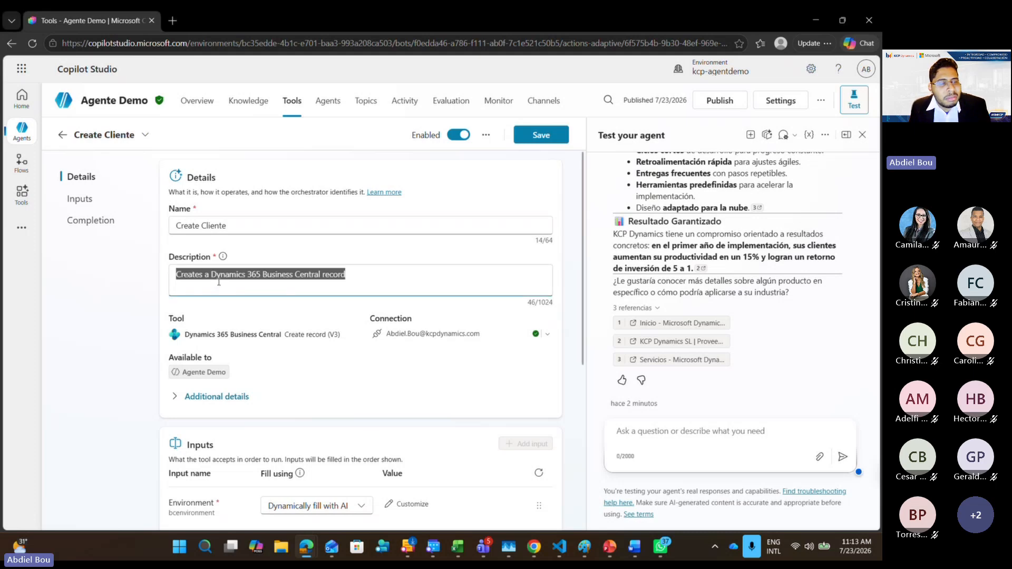
pyautogui.write('Es la accion prioritaria Crea un nuevo registro de cliente en Dynamics 365 Business Central con sus datos principales como nombre, dirección, teléfono y correo electrónico.')
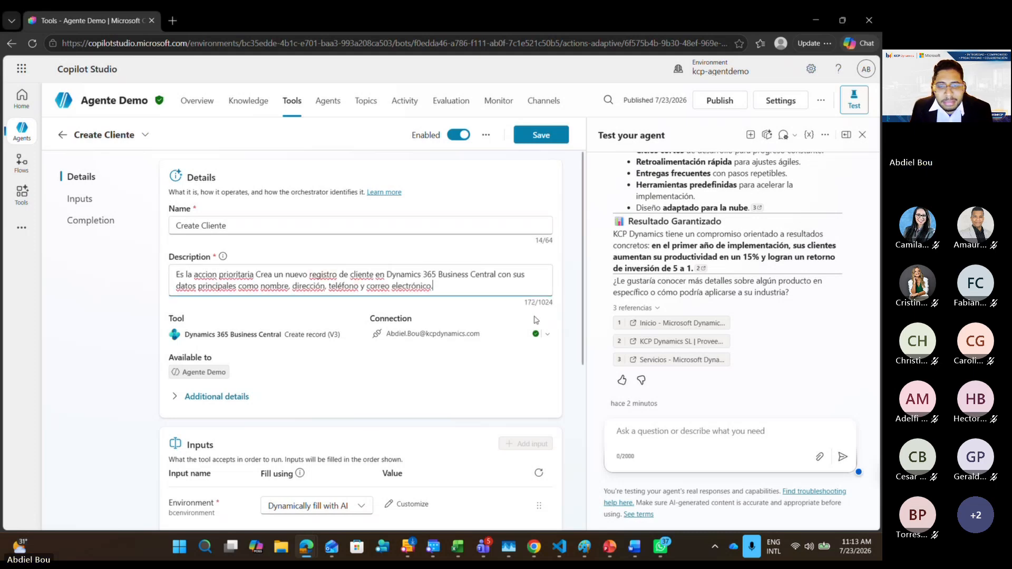
# Set the Create Cliente tool's Environment input to the custom value KCP-DEMO-DO
pyautogui.scroll(-5, 294, 274)
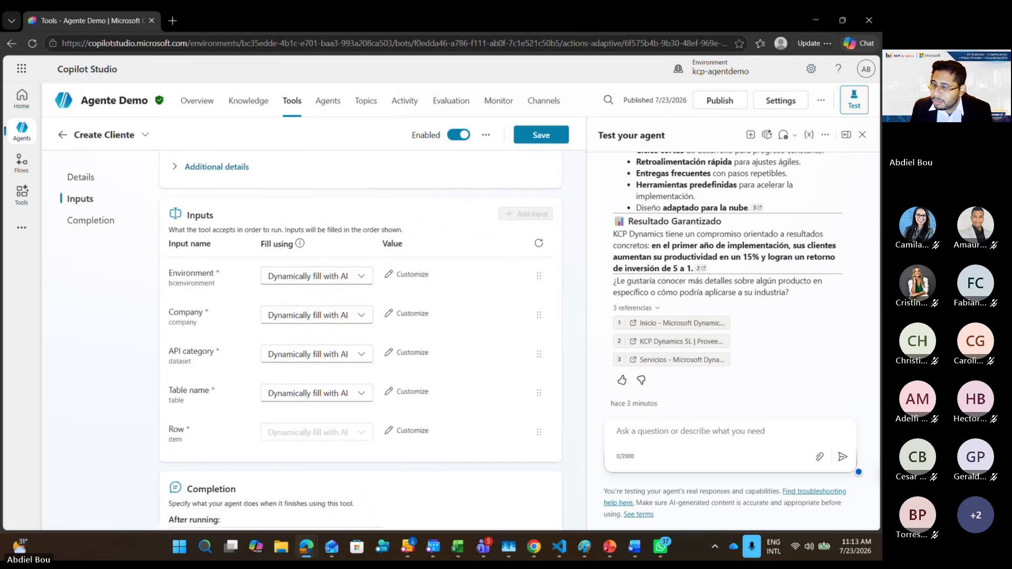
pyautogui.click(321, 274)
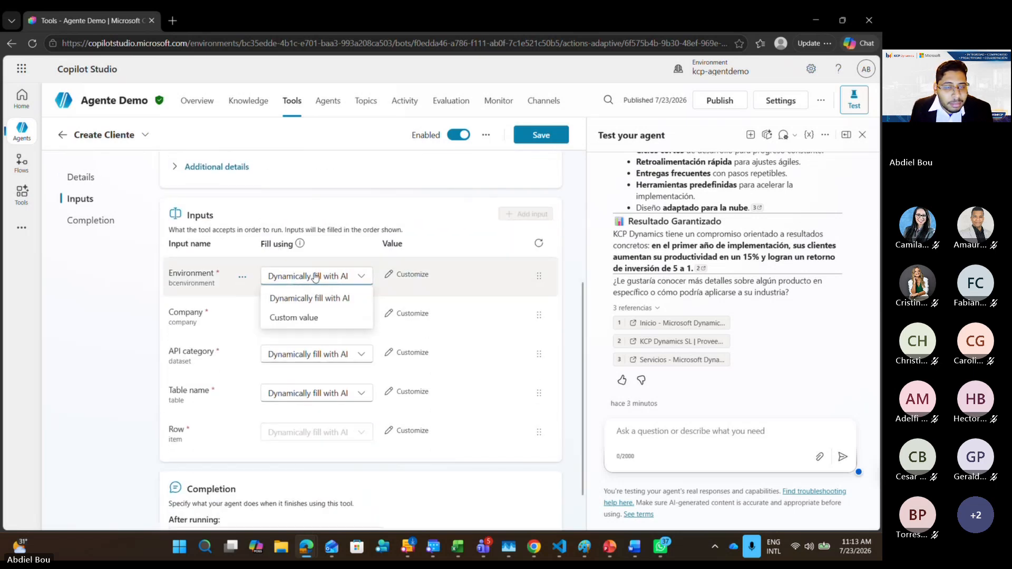
pyautogui.click(304, 317)
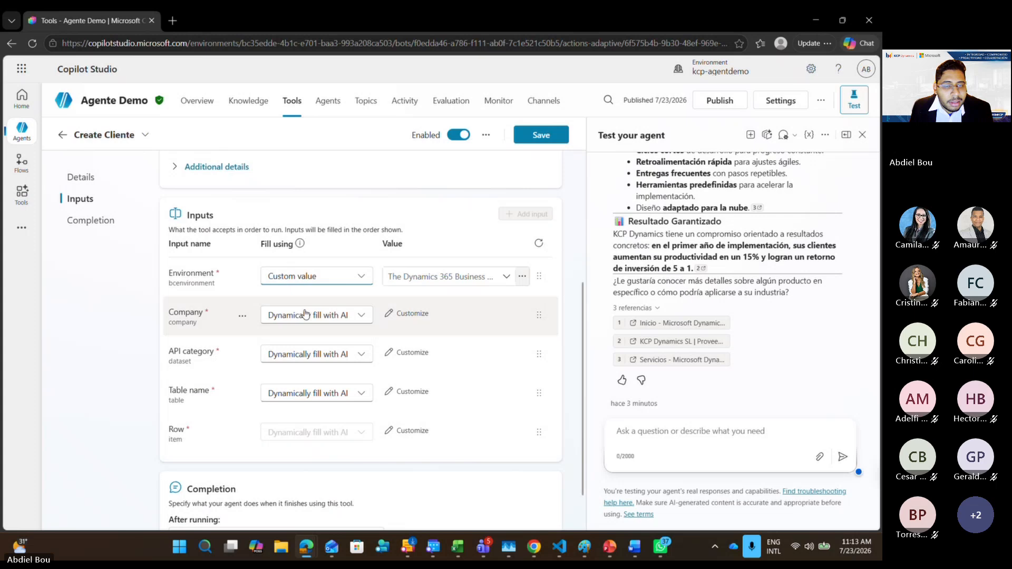
pyautogui.click(474, 277)
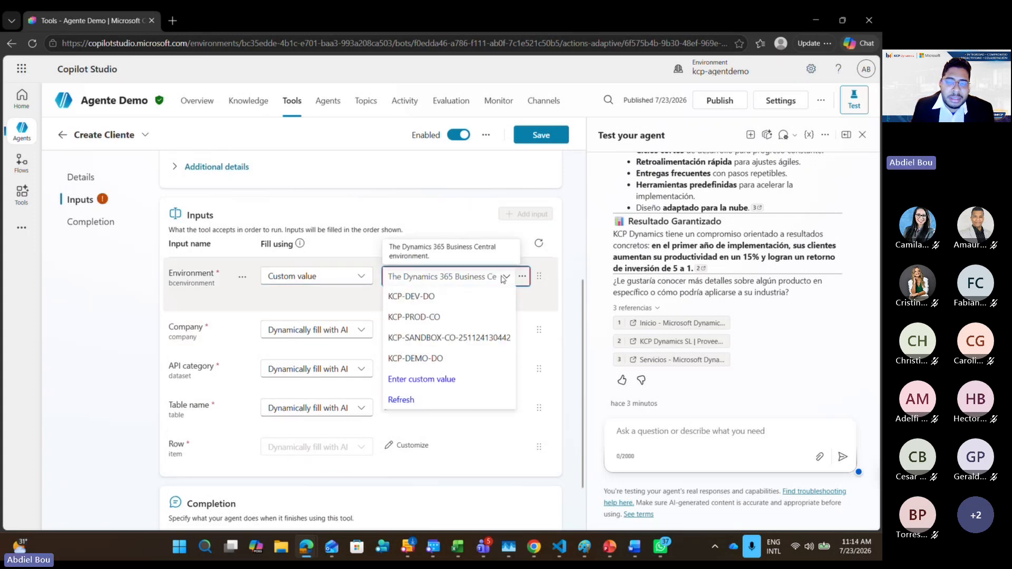
pyautogui.click(427, 361)
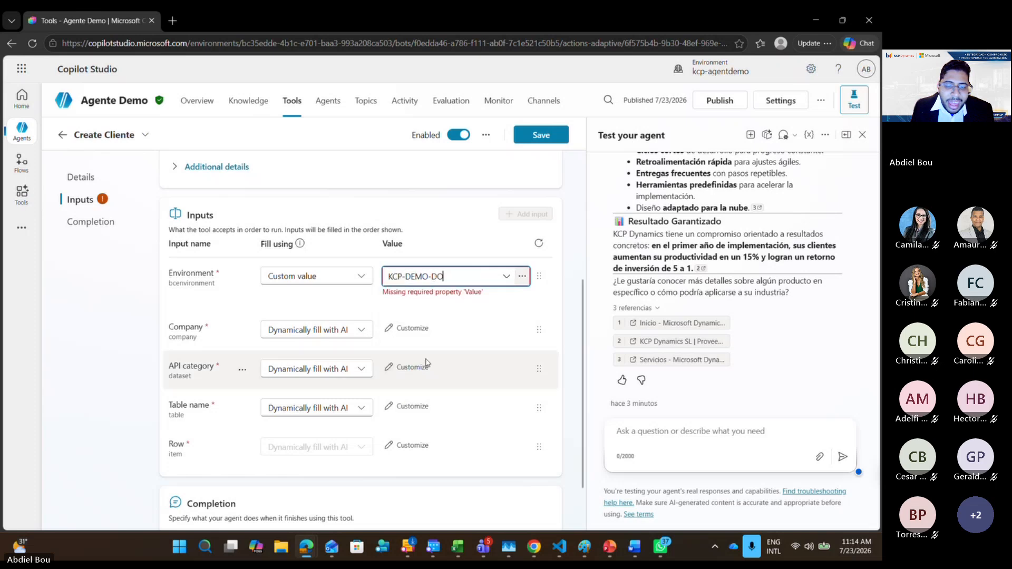
# Set the tool's Company input to the custom value KCP-DEMO-DO (My Company)
pyautogui.click(361, 318)
pyautogui.click(317, 357)
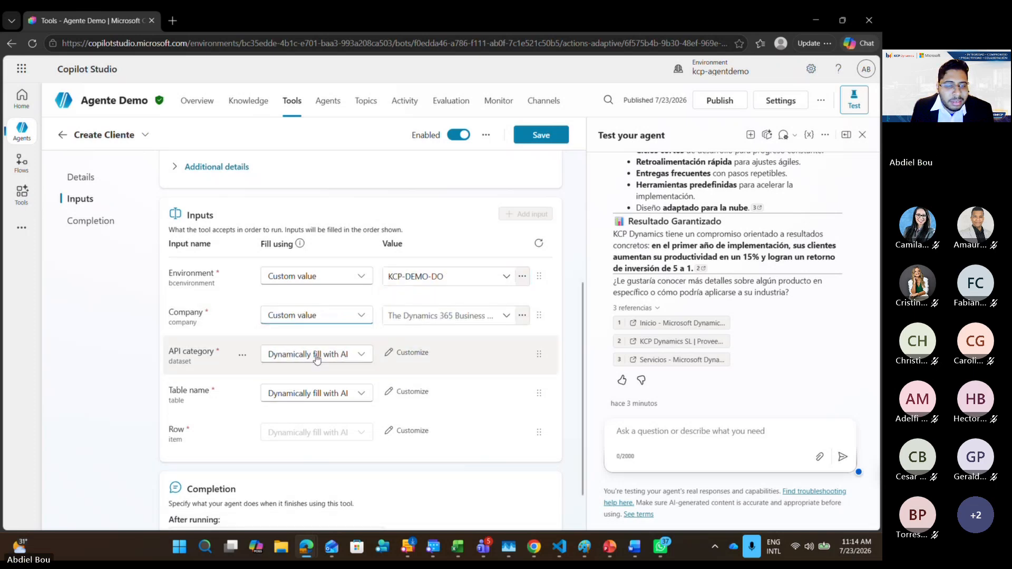
pyautogui.click(494, 316)
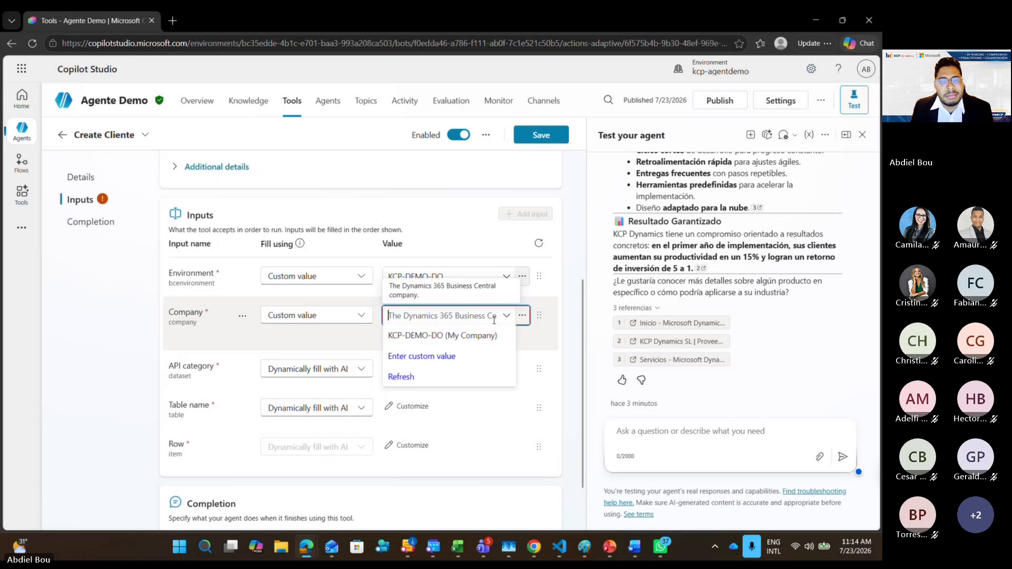
pyautogui.click(416, 336)
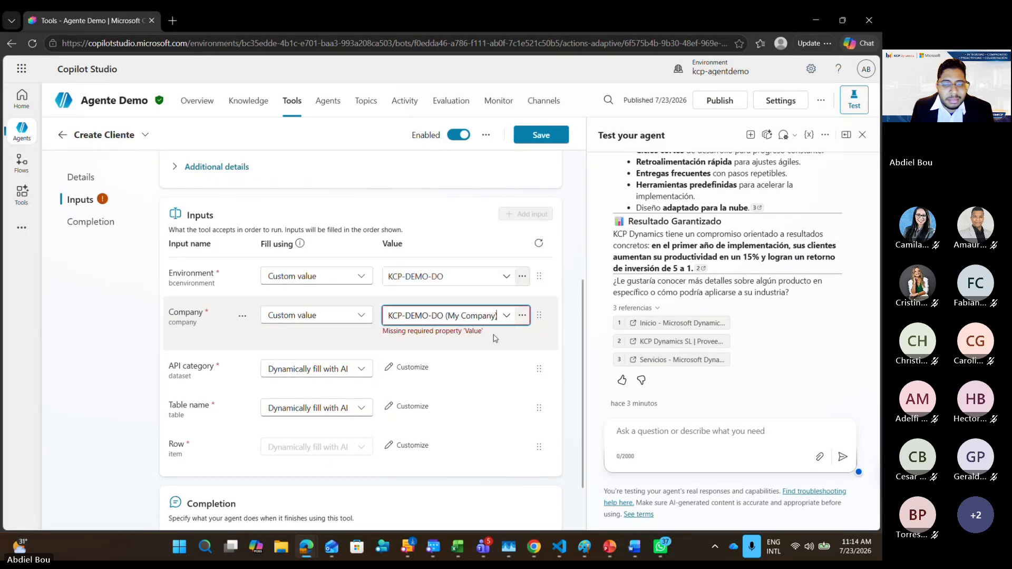
# Set the tool's API category input to the custom value v2.0
pyautogui.click(358, 369)
pyautogui.click(356, 364)
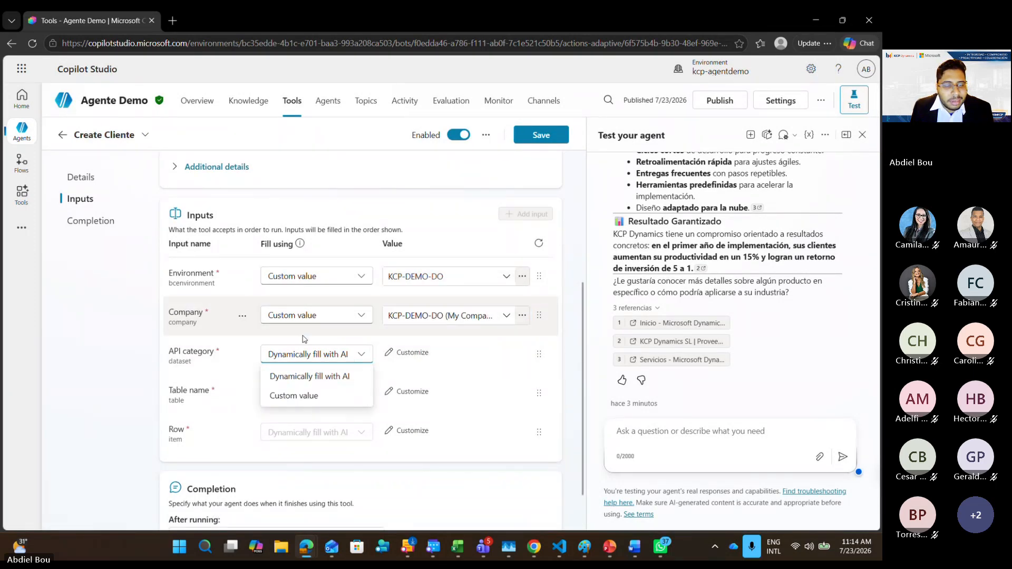
pyautogui.click(318, 397)
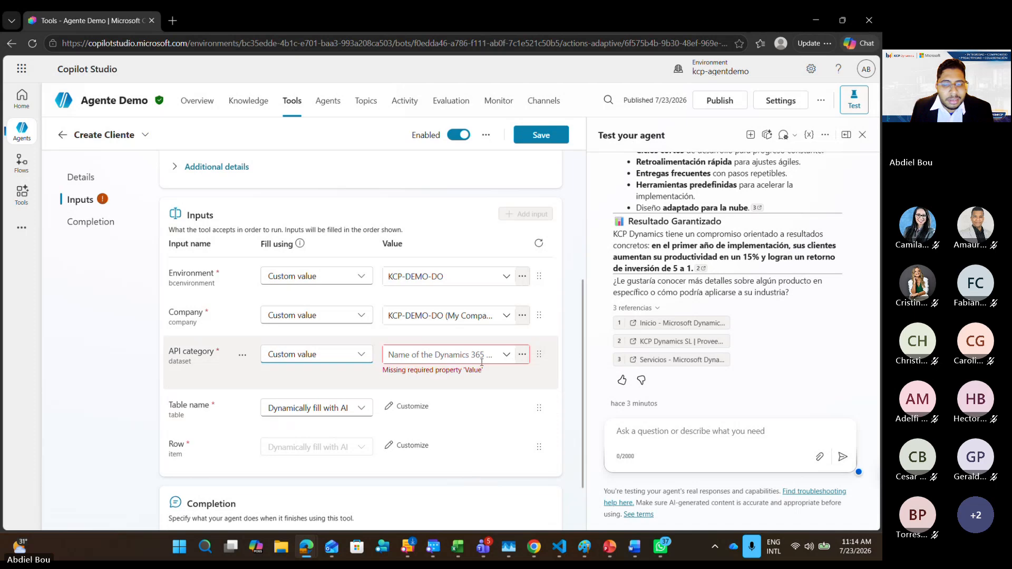
pyautogui.click(501, 358)
pyautogui.click(504, 358)
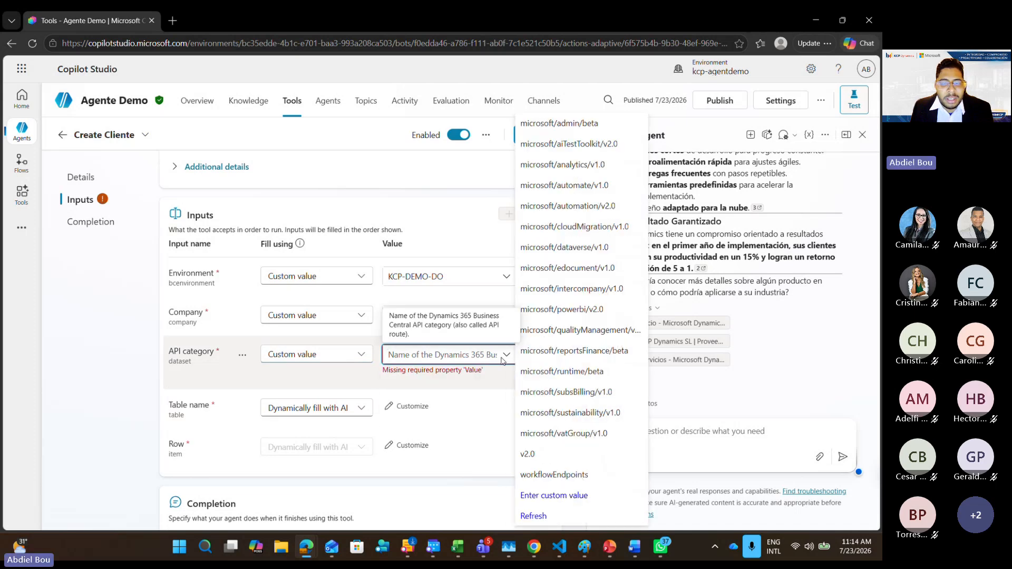
pyautogui.click(539, 453)
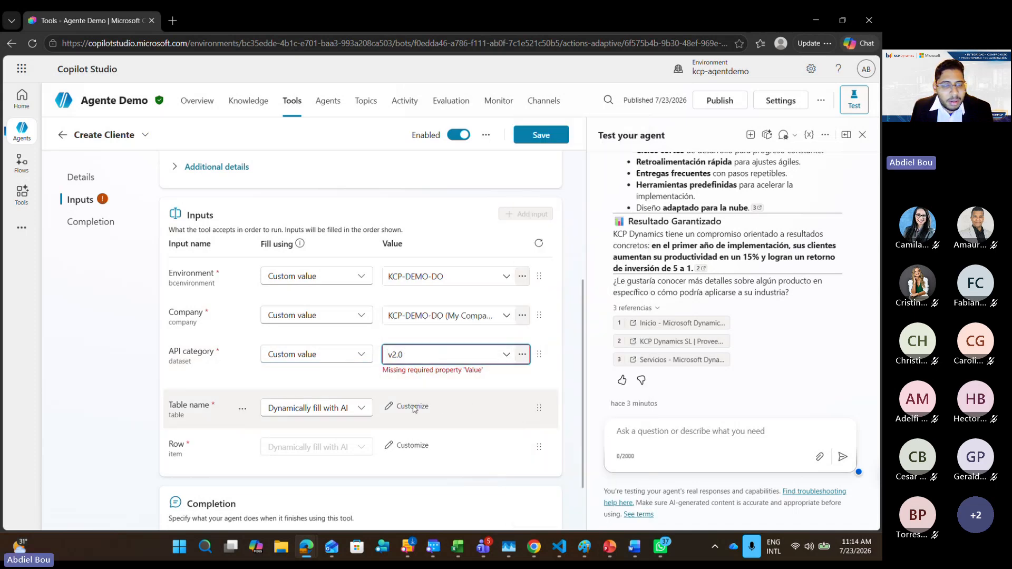
# Switch the tool's Table name input to a custom value, refresh its suggestions and choose customers
pyautogui.click(360, 395)
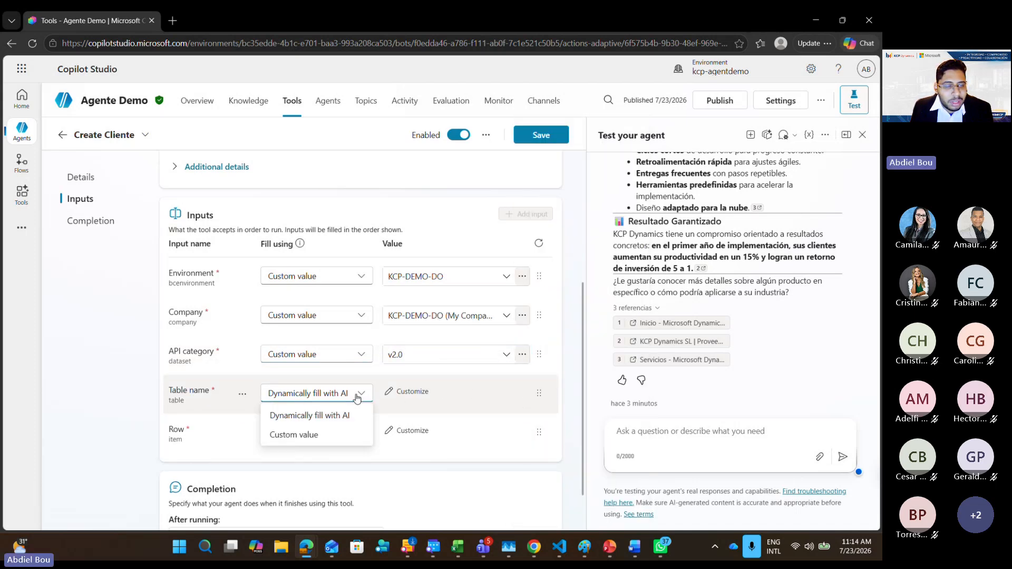
pyautogui.click(319, 434)
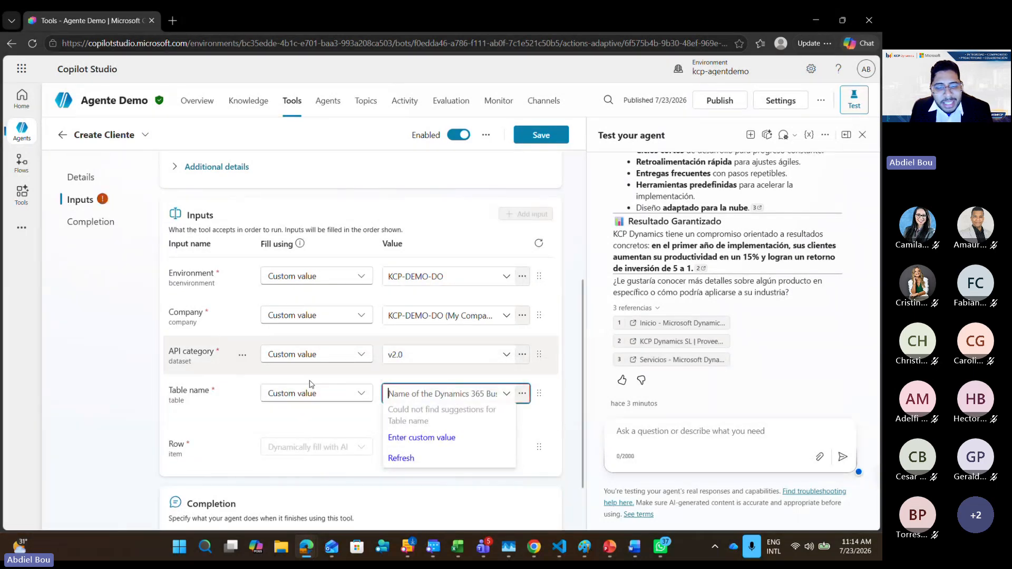
pyautogui.click(402, 458)
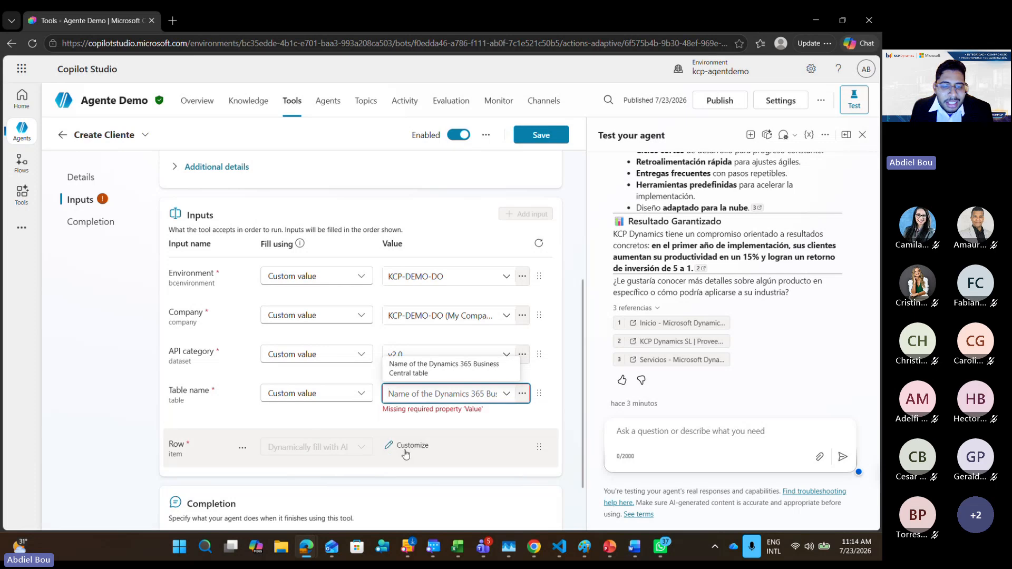
pyautogui.click(506, 395)
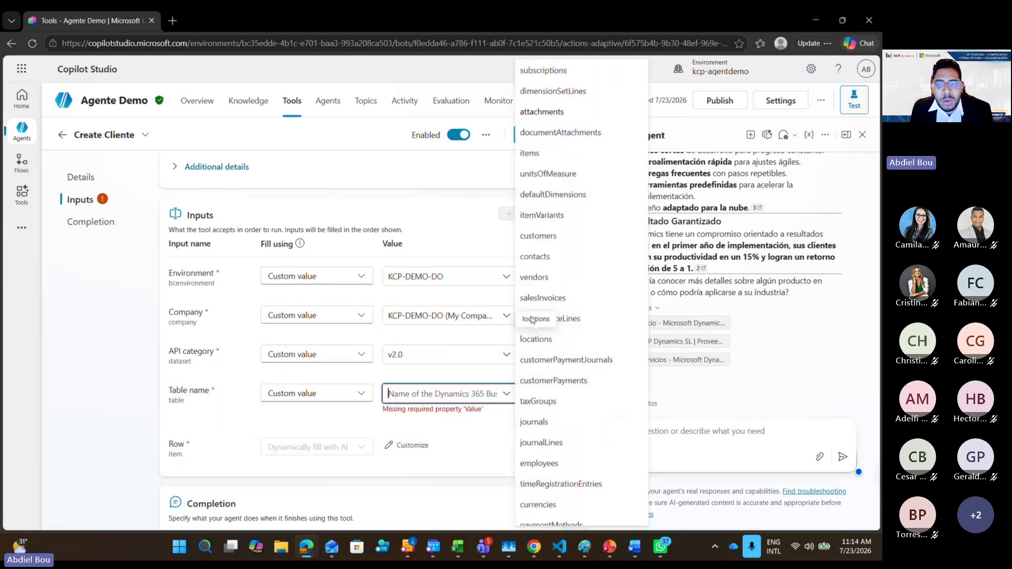
pyautogui.click(543, 237)
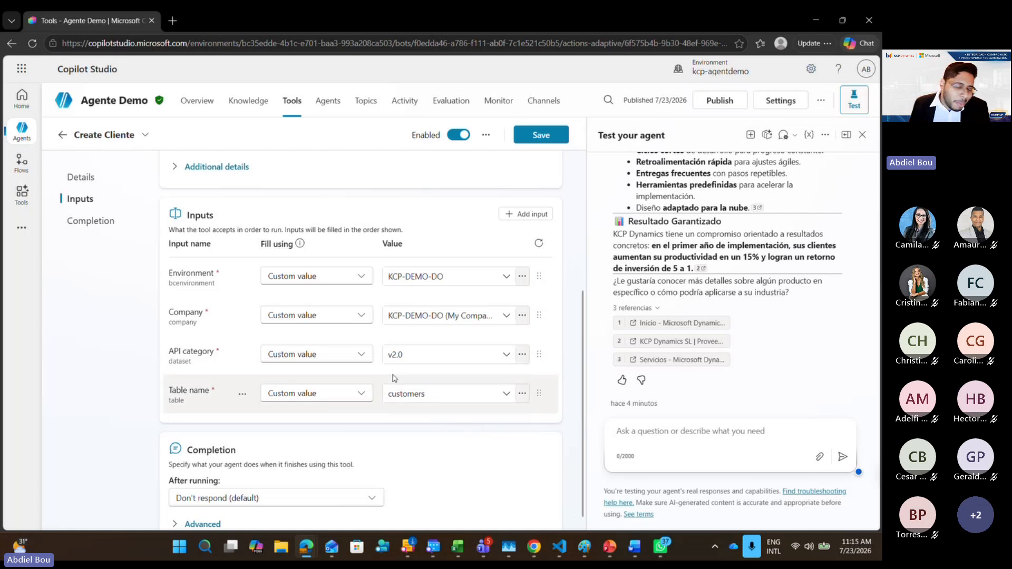
# Review the Create Cliente tool's details, inputs and completion settings and save the tool
pyautogui.scroll(-1, 346, 381)
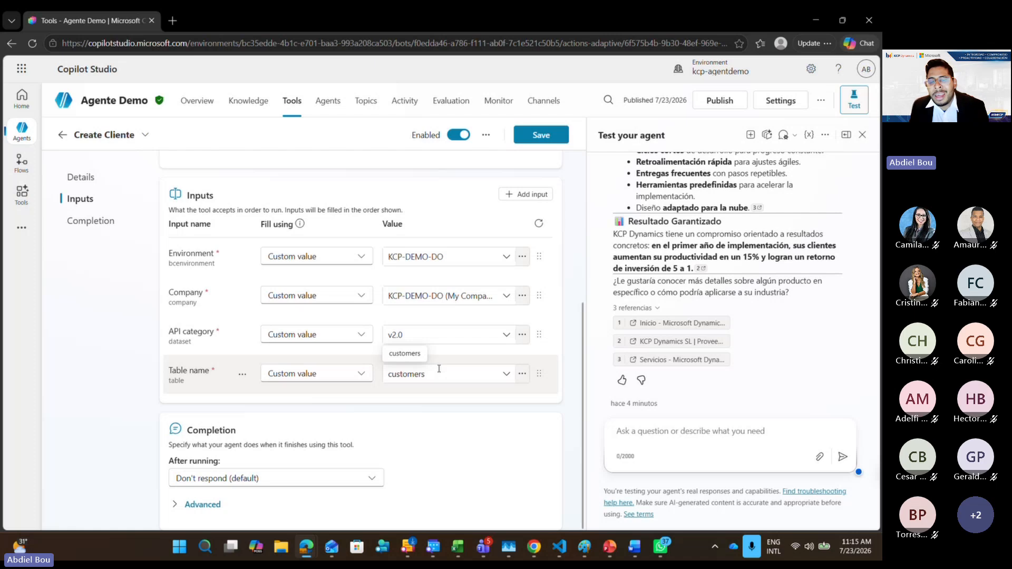
pyautogui.scroll(3, 311, 332)
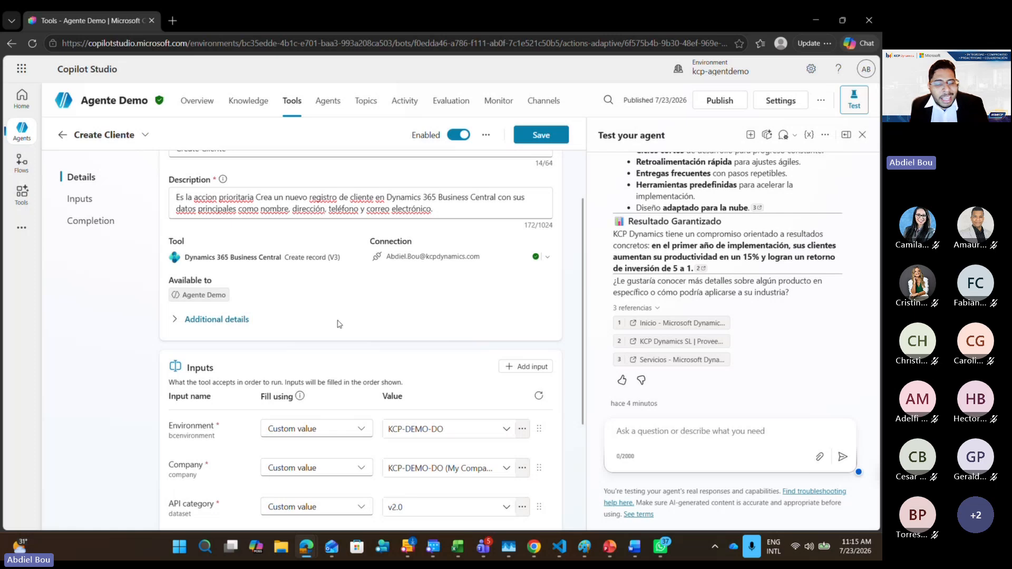
pyautogui.scroll(-3, 340, 327)
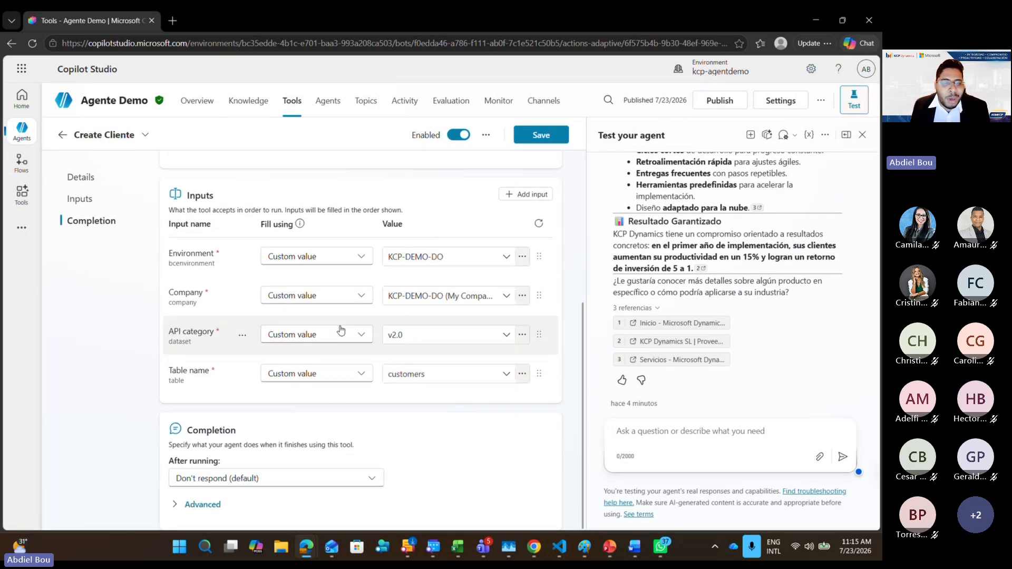
pyautogui.scroll(4, 458, 343)
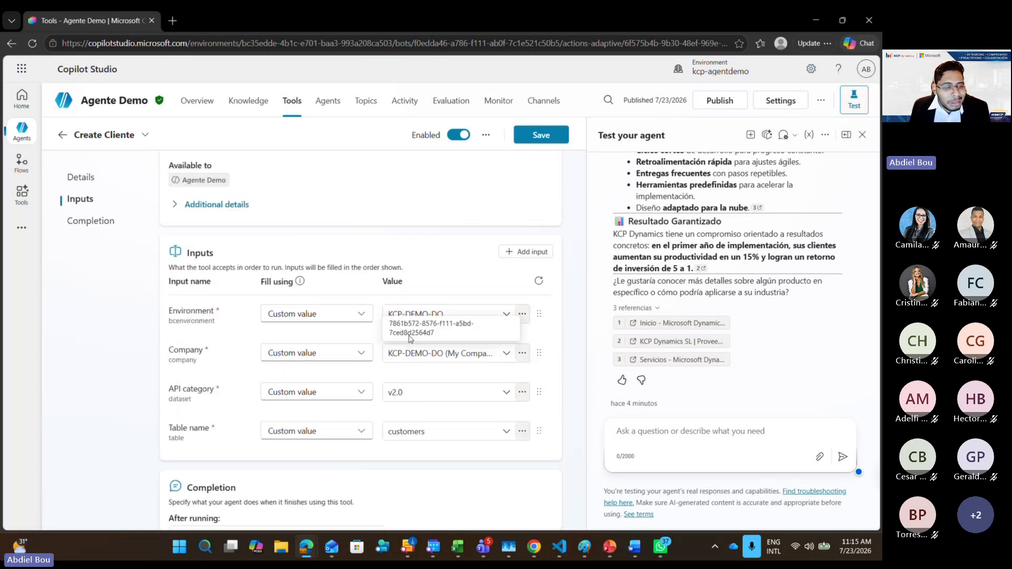
pyautogui.click(526, 137)
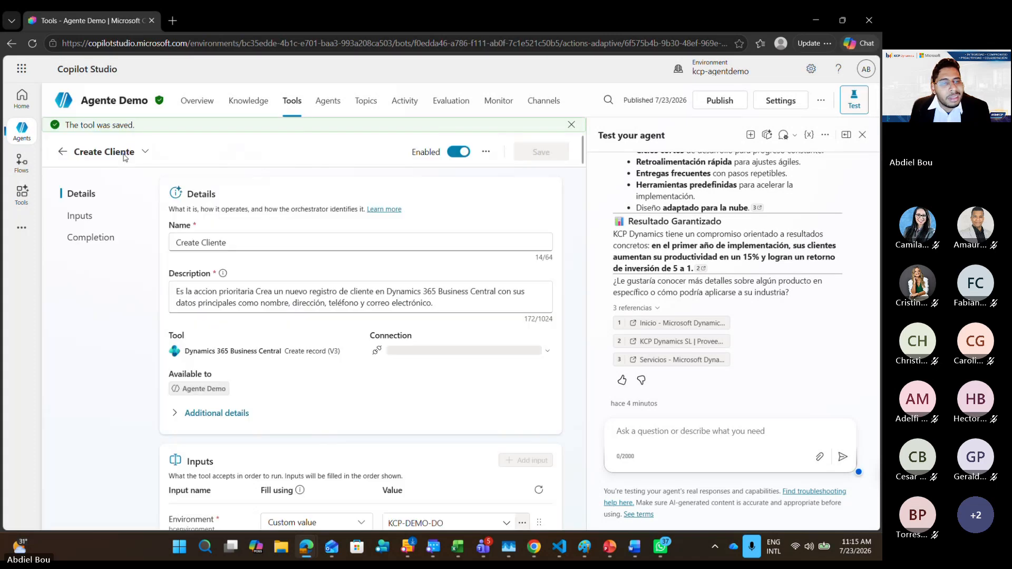
# Return to the agent's tools, search for "business" and add the Dynamics 365 Business Central action Update record (V3)
pyautogui.click(62, 153)
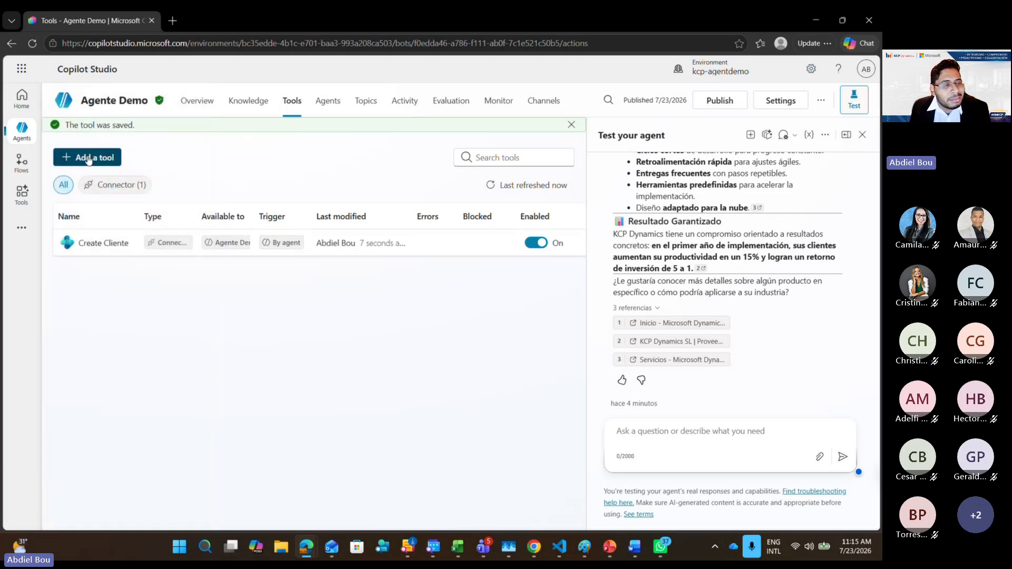
pyautogui.click(87, 157)
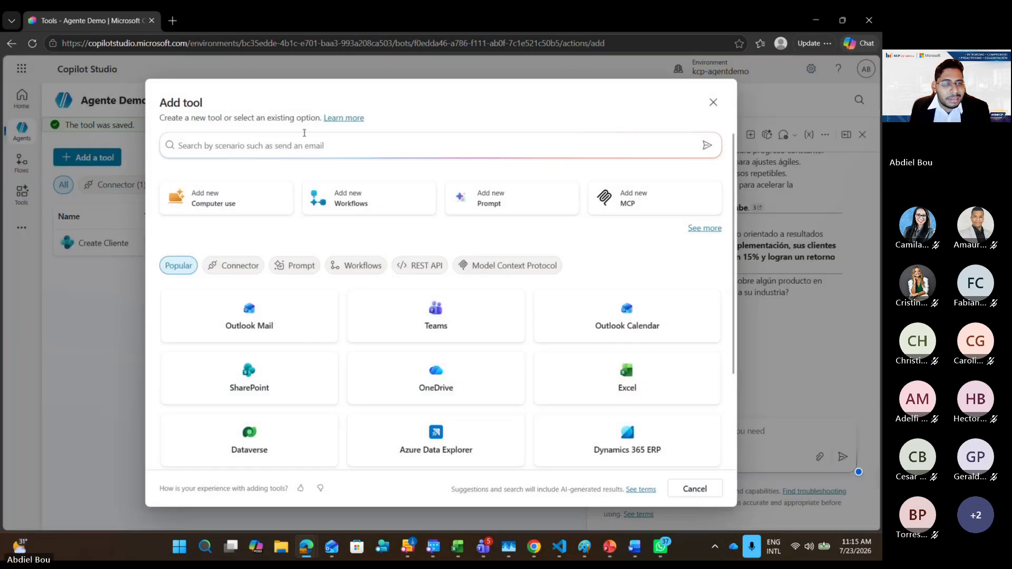
pyautogui.click(307, 143)
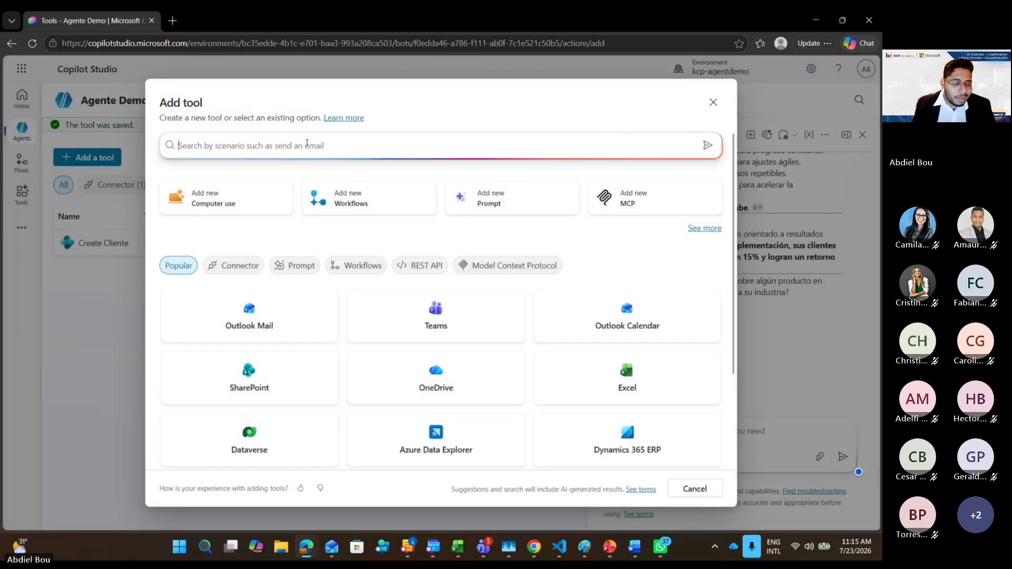
pyautogui.write('busines')
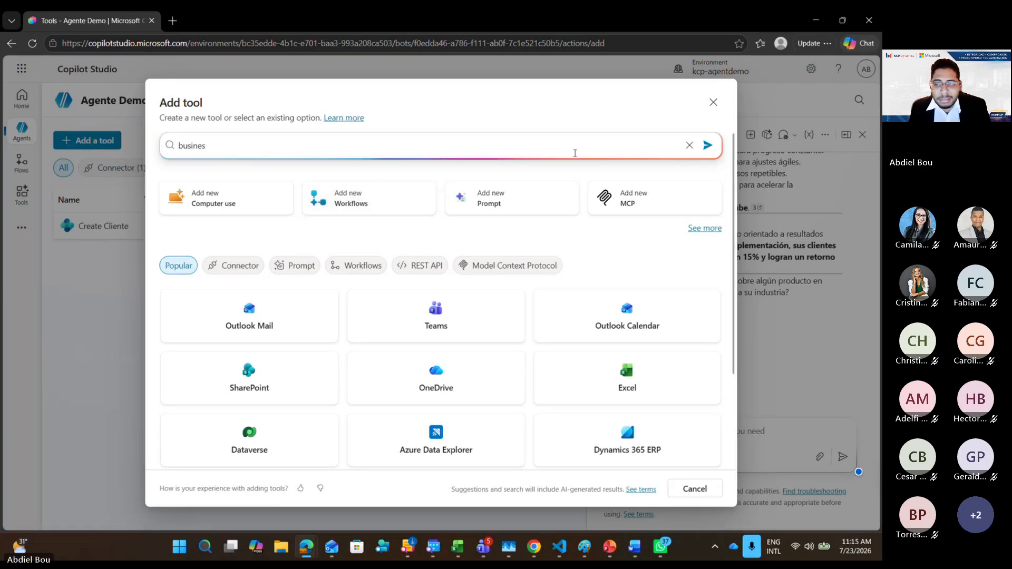
pyautogui.write('s')
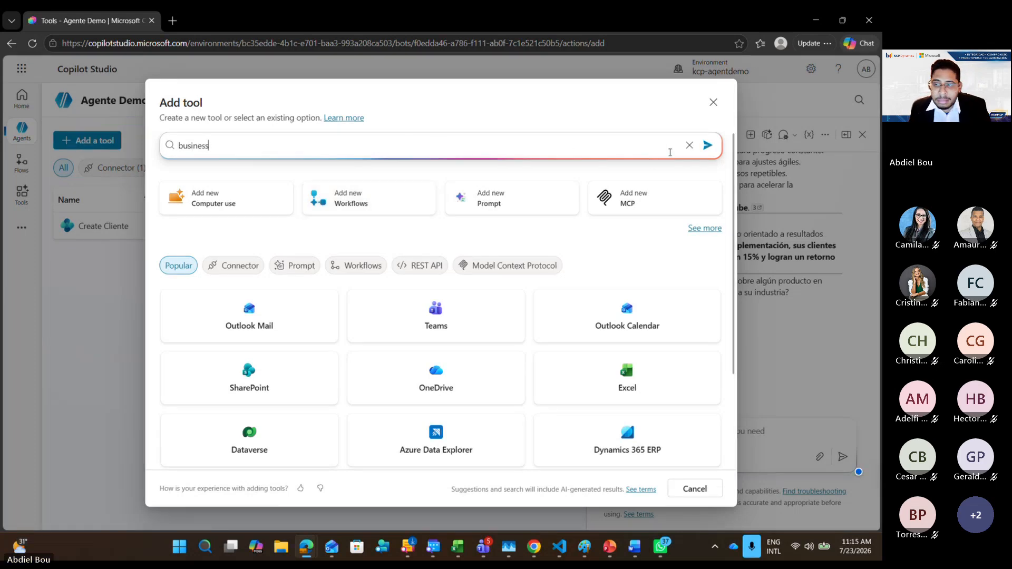
pyautogui.click(708, 145)
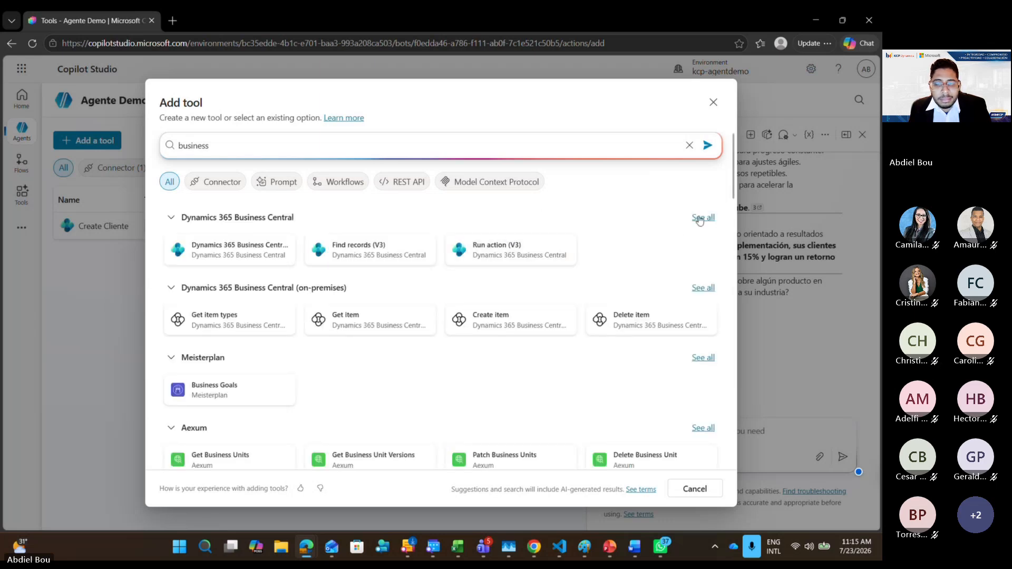
pyautogui.click(700, 219)
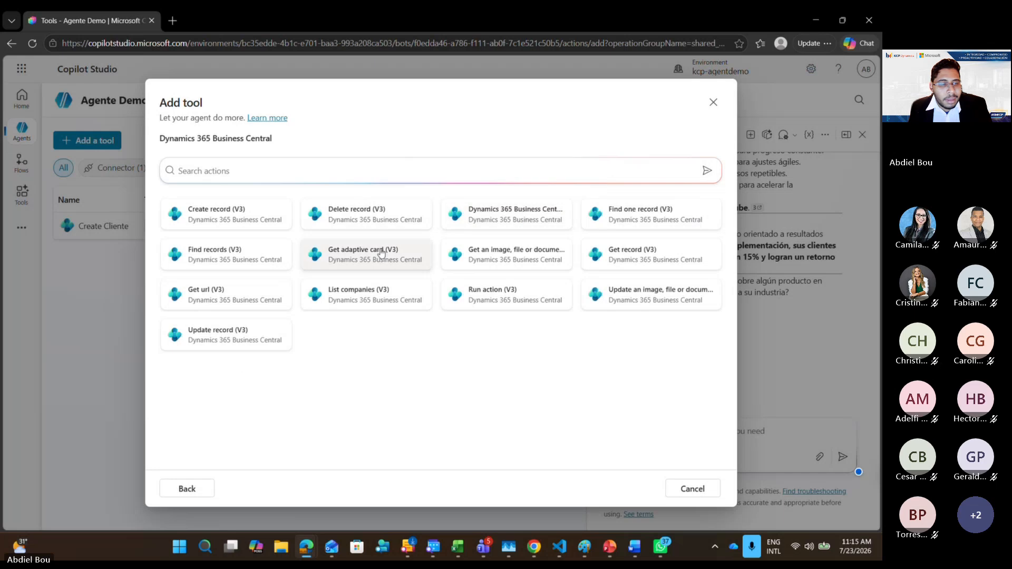
pyautogui.click(227, 332)
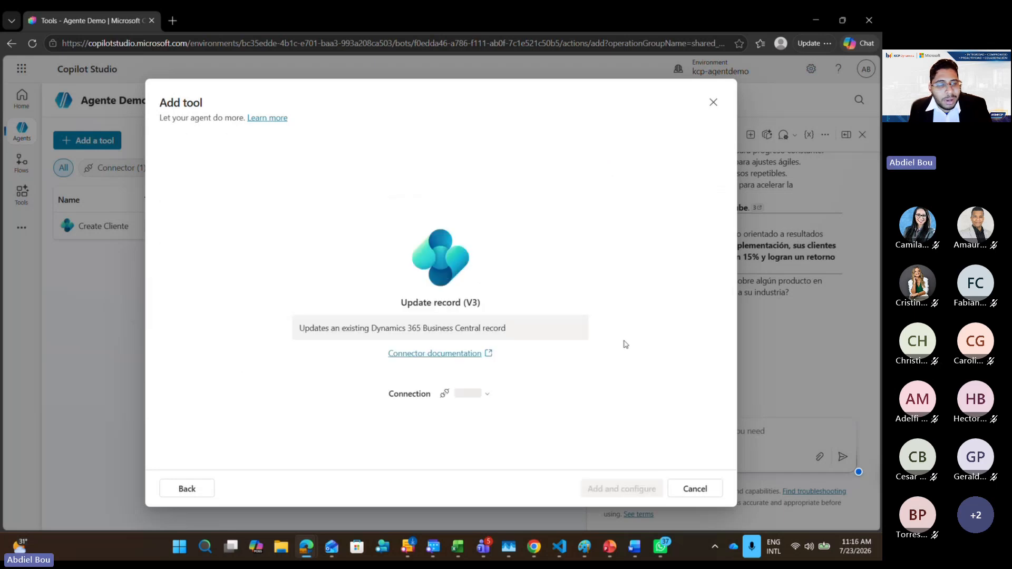
pyautogui.click(618, 490)
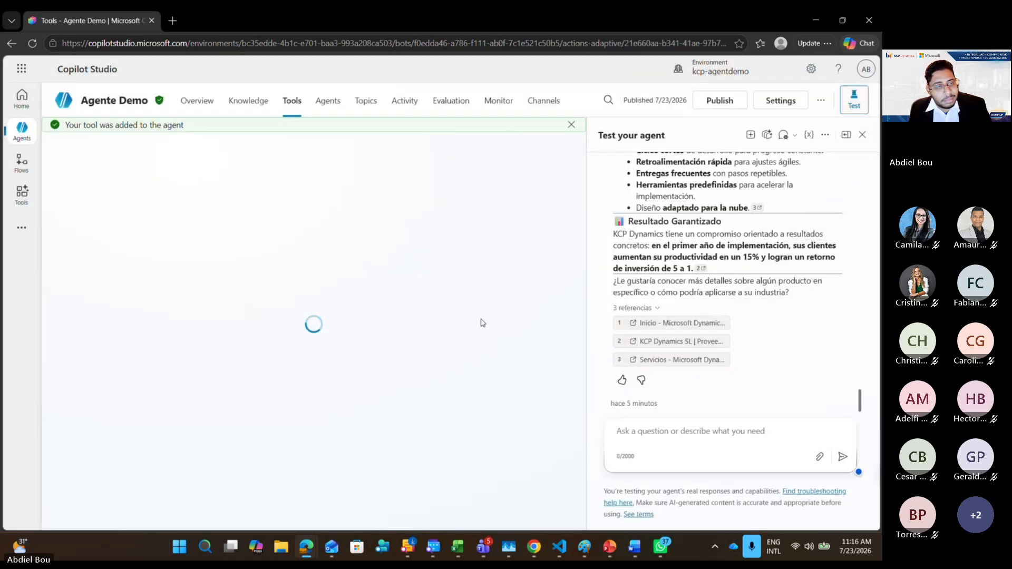
# Set the Update record (V3) tool's Environment input to the custom value KCP-DEMO-DO
pyautogui.scroll(-2, 476, 297)
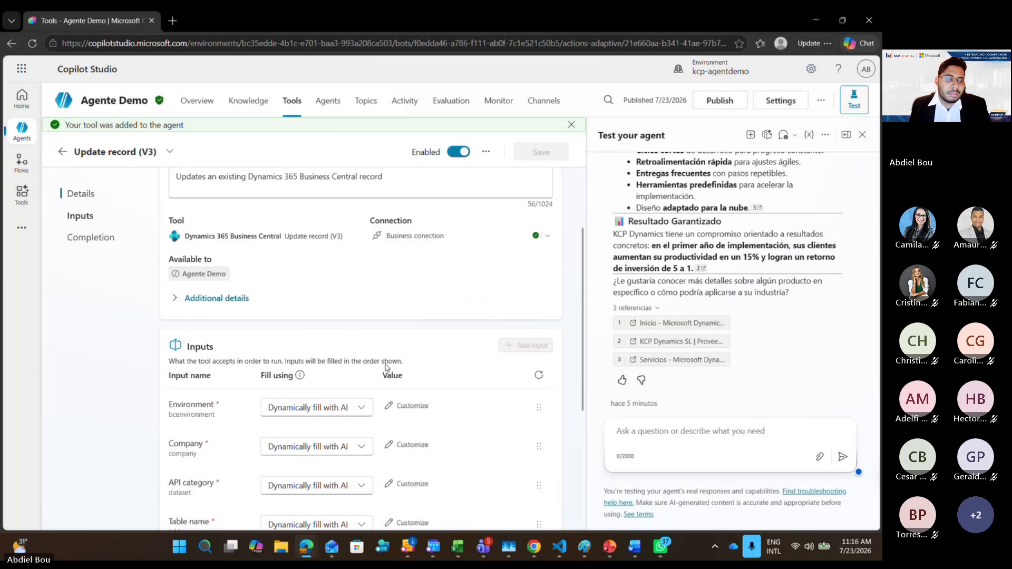
pyautogui.click(362, 407)
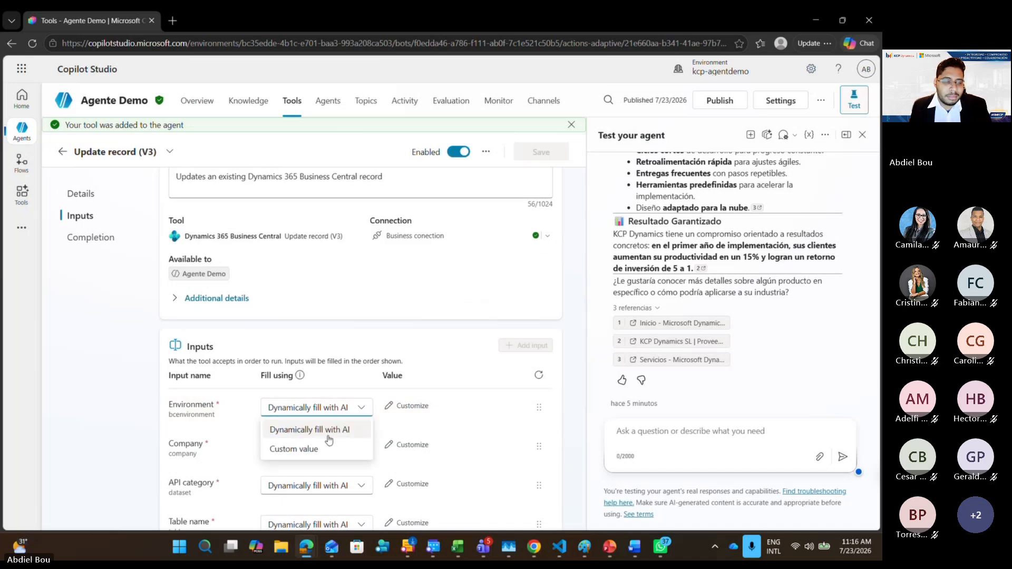
pyautogui.click(311, 449)
pyautogui.click(508, 354)
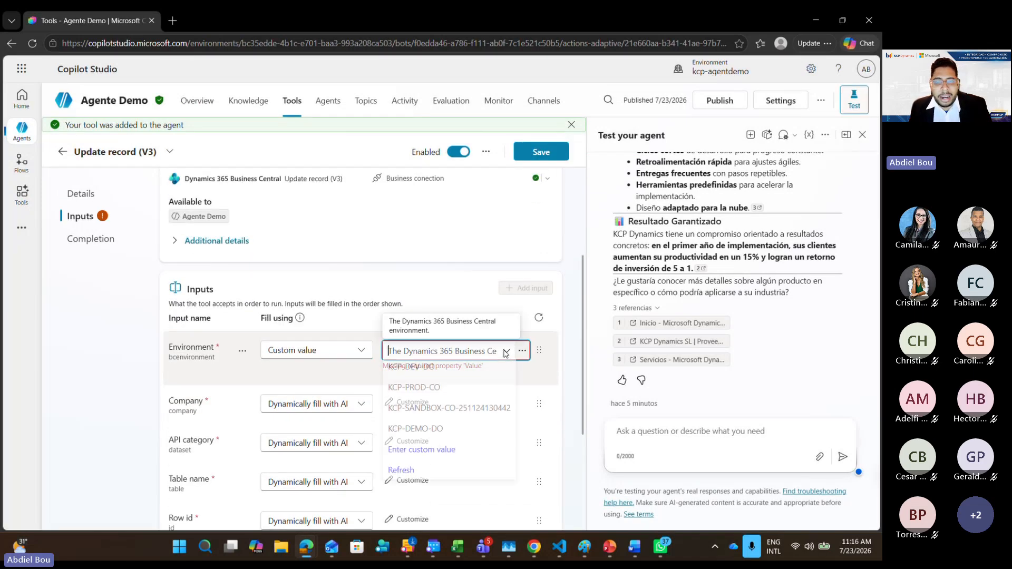
pyautogui.click(417, 432)
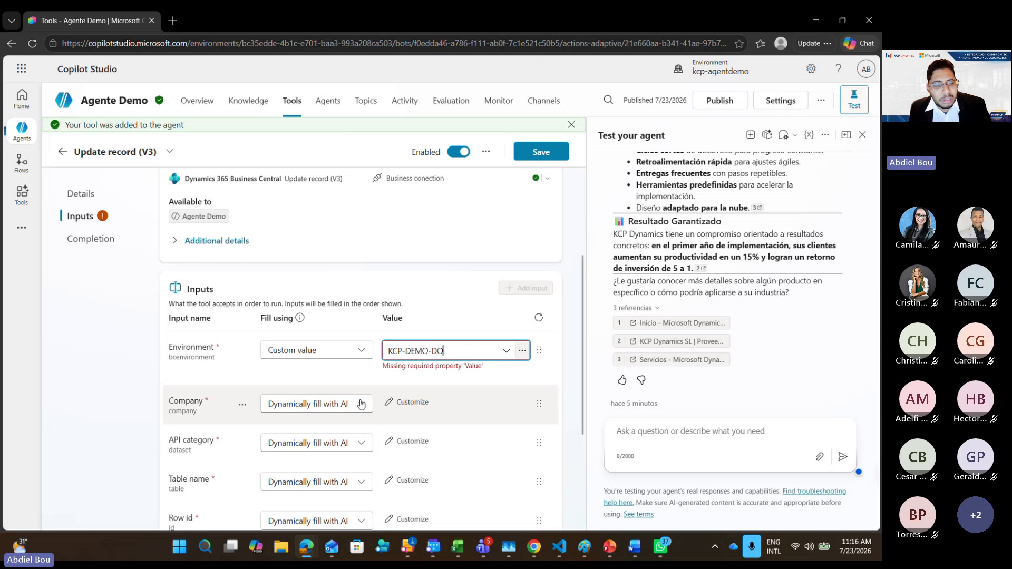
# Switch the Update record (V3) tool's Company input to a custom value, refresh its suggestions and choose KCP-DEMO-DO (My Company)
pyautogui.click(361, 405)
pyautogui.scroll(-2, 350, 421)
pyautogui.click(325, 422)
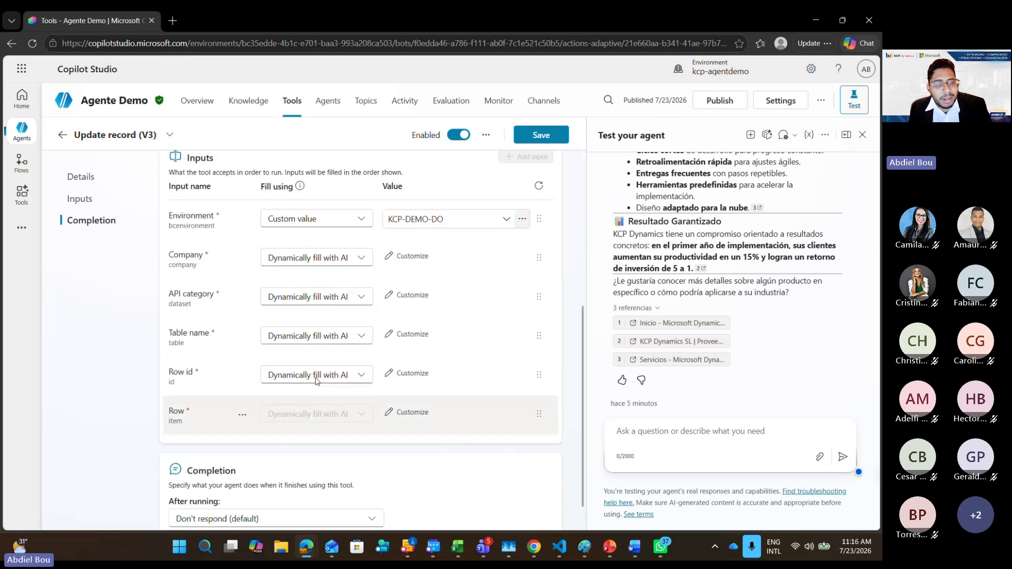
pyautogui.click(367, 265)
pyautogui.click(340, 303)
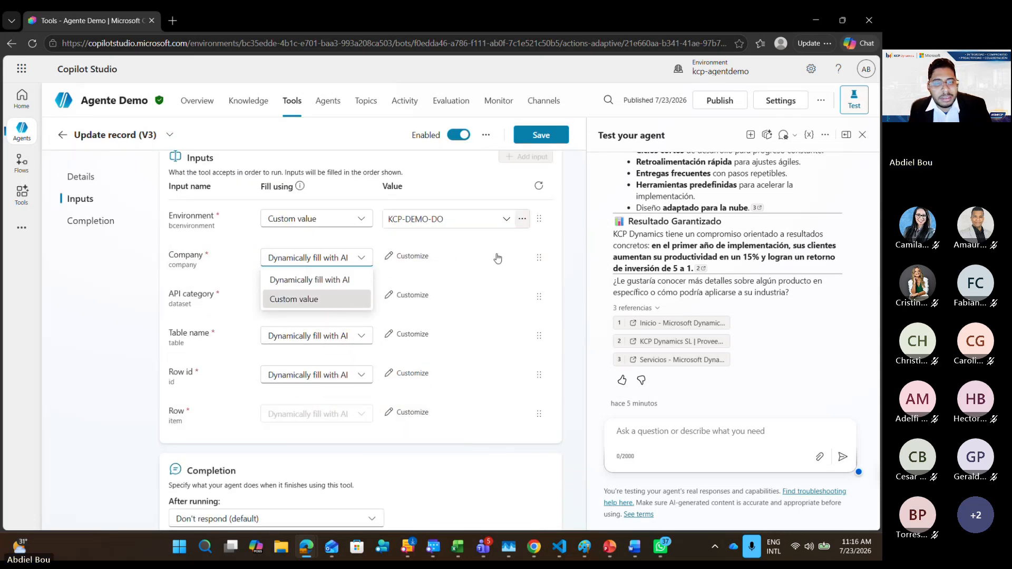
pyautogui.click(461, 258)
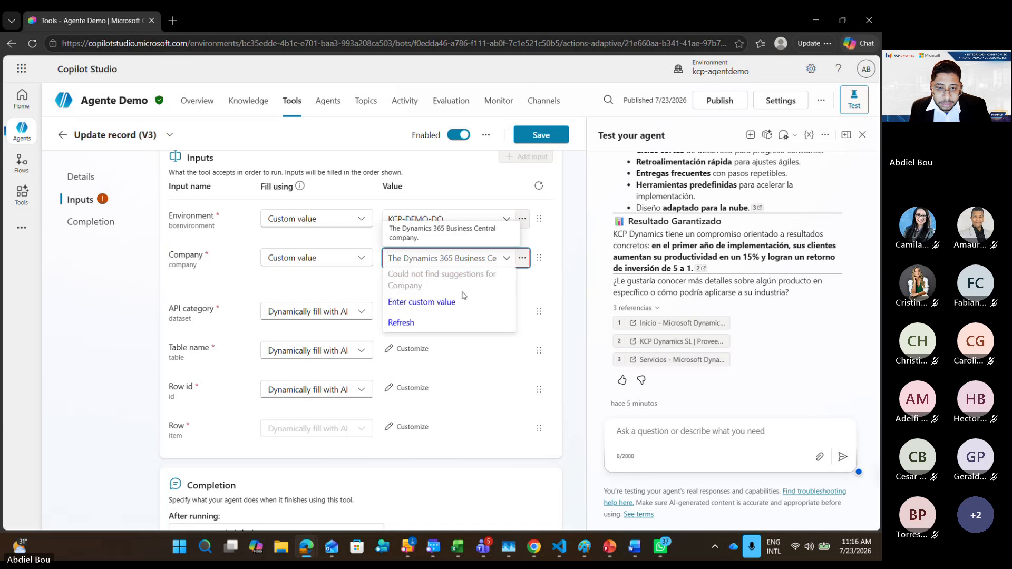
pyautogui.click(436, 321)
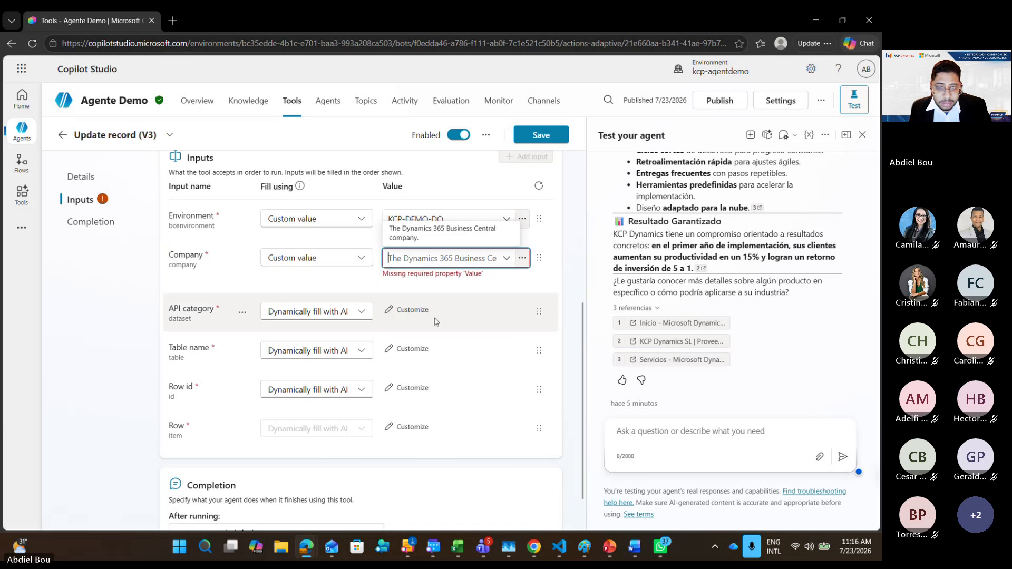
pyautogui.click(506, 259)
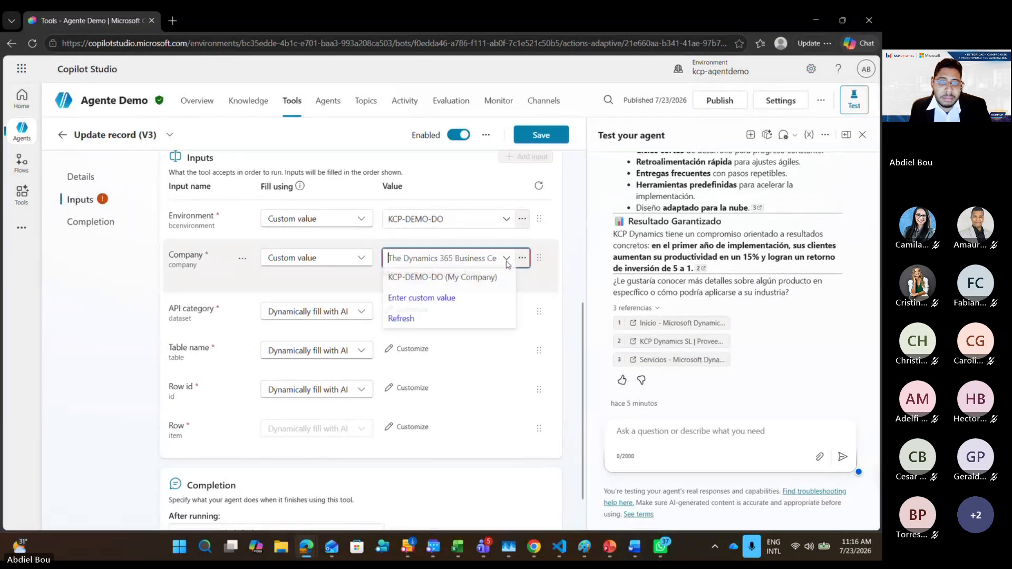
pyautogui.click(459, 278)
# Switch the API category input to a custom value, refresh its suggestions and choose v2.0
pyautogui.click(350, 296)
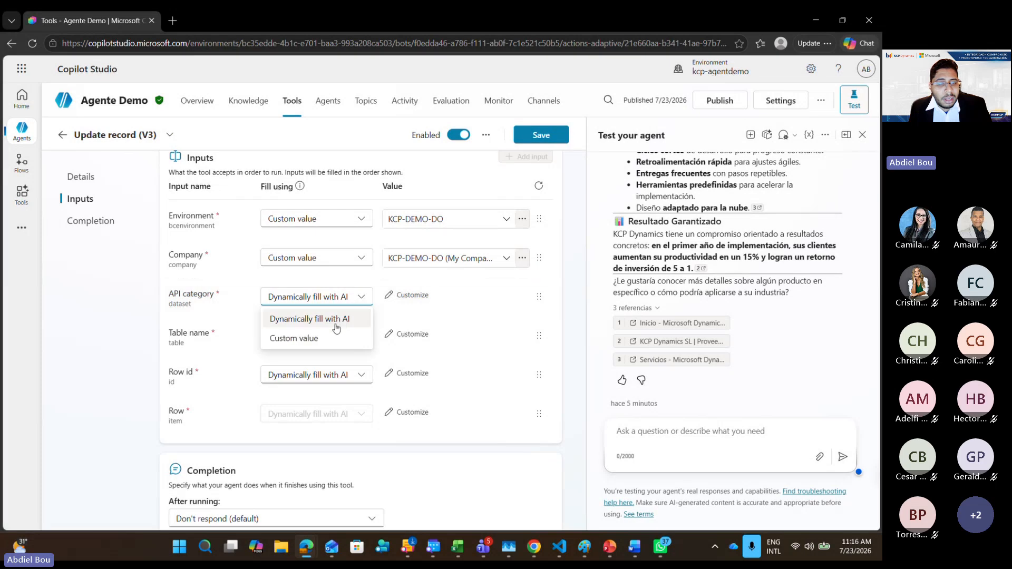
pyautogui.click(295, 338)
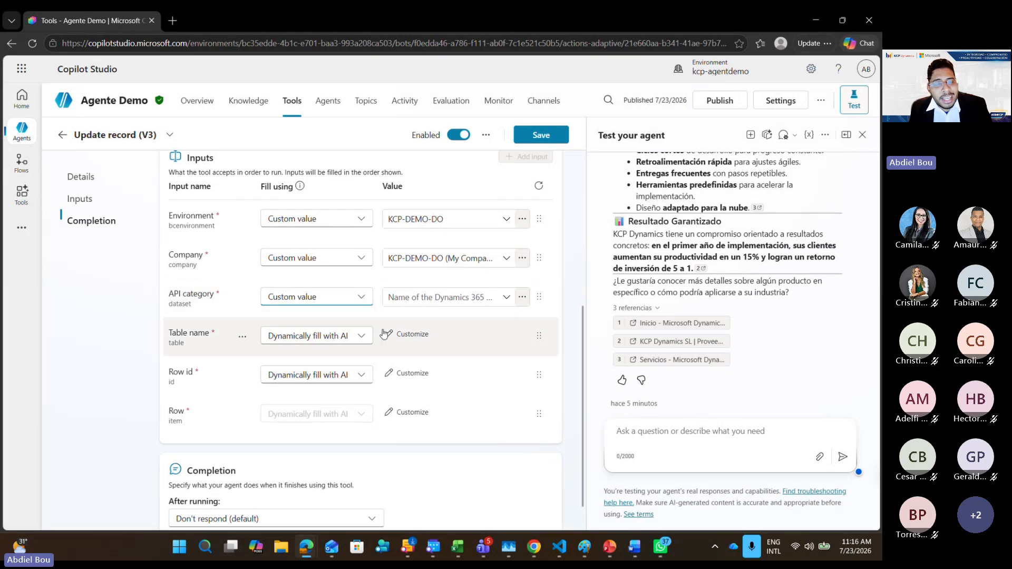
pyautogui.click(506, 298)
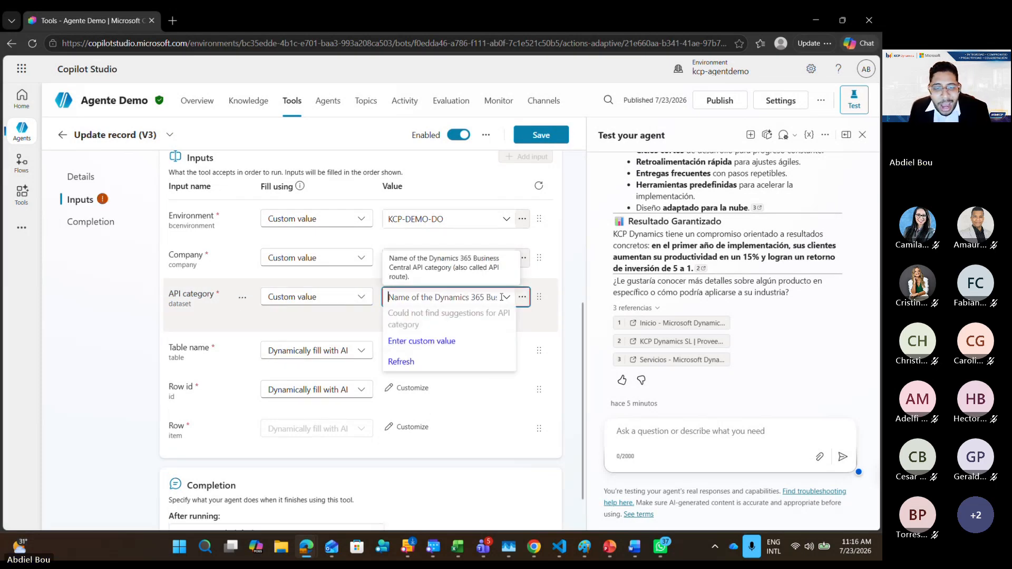
pyautogui.click(401, 359)
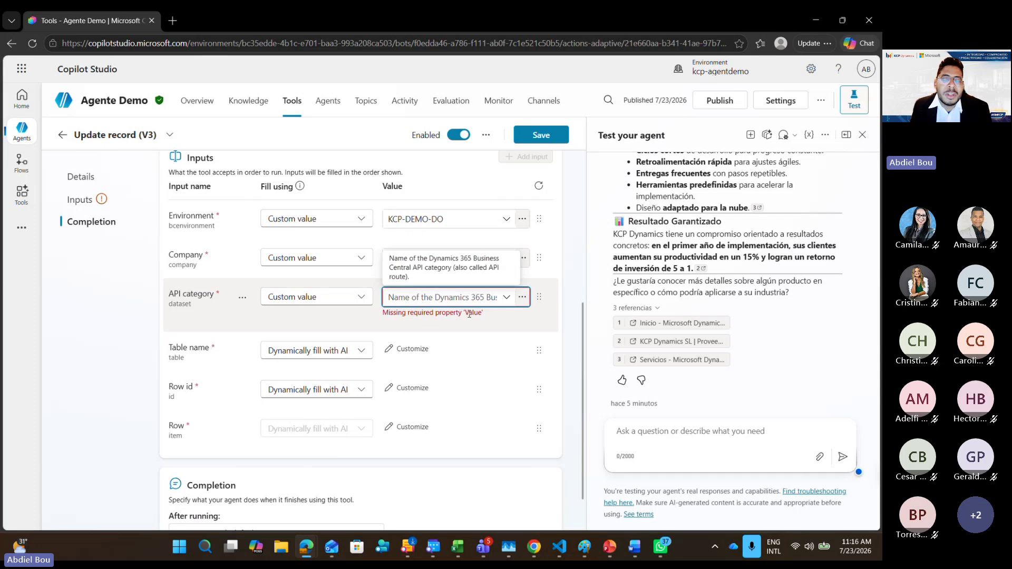
pyautogui.click(508, 298)
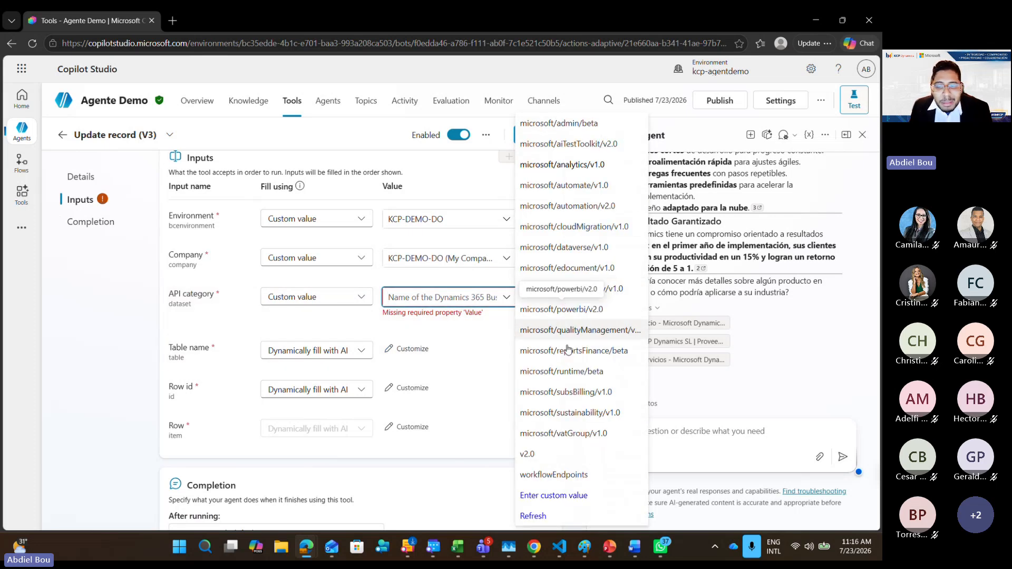
pyautogui.click(527, 454)
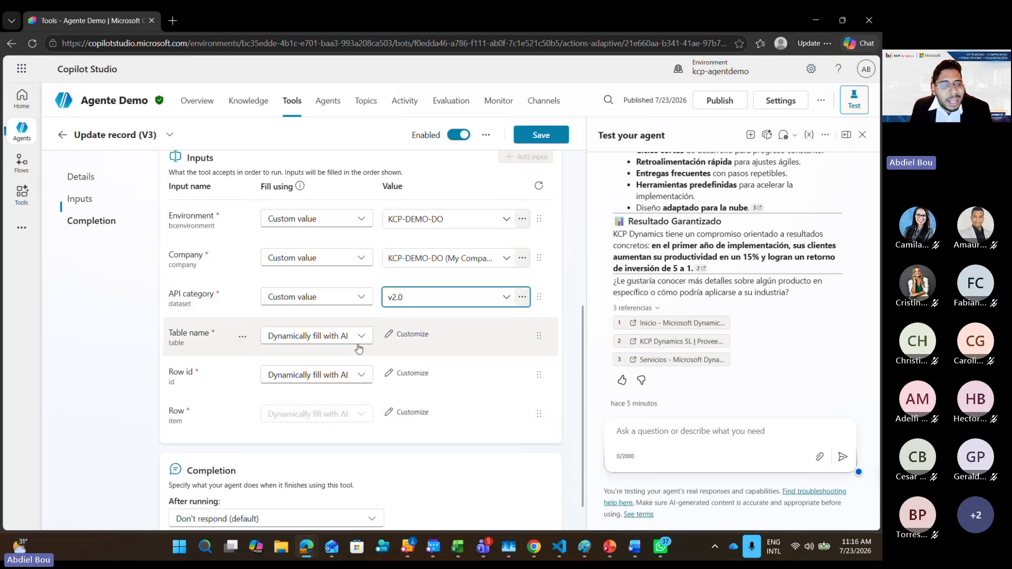
# Switch the Update record (V3) tool's Table name input to a custom value and choose customers from its suggestions
pyautogui.click(360, 341)
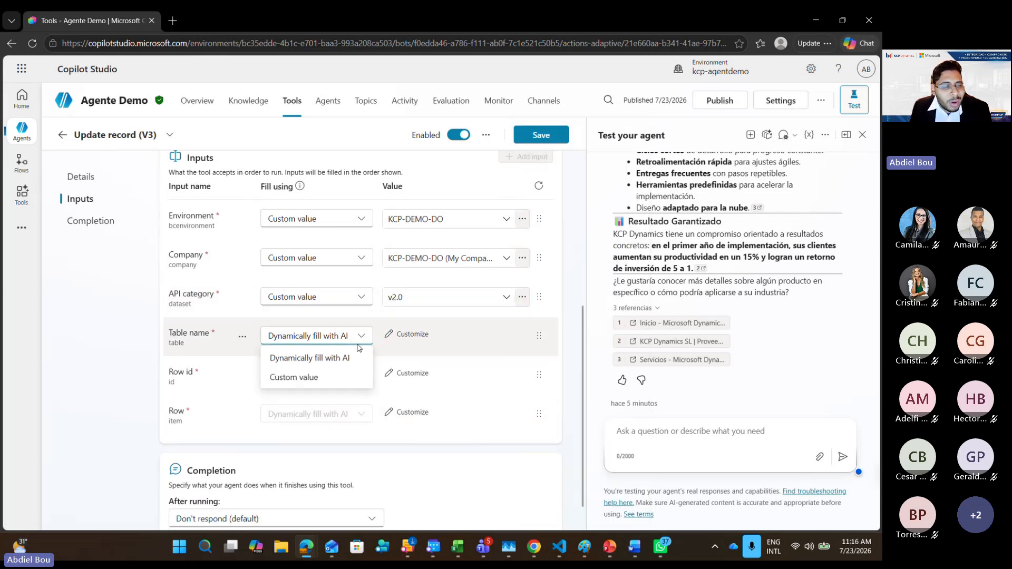
pyautogui.click(319, 375)
pyautogui.click(513, 338)
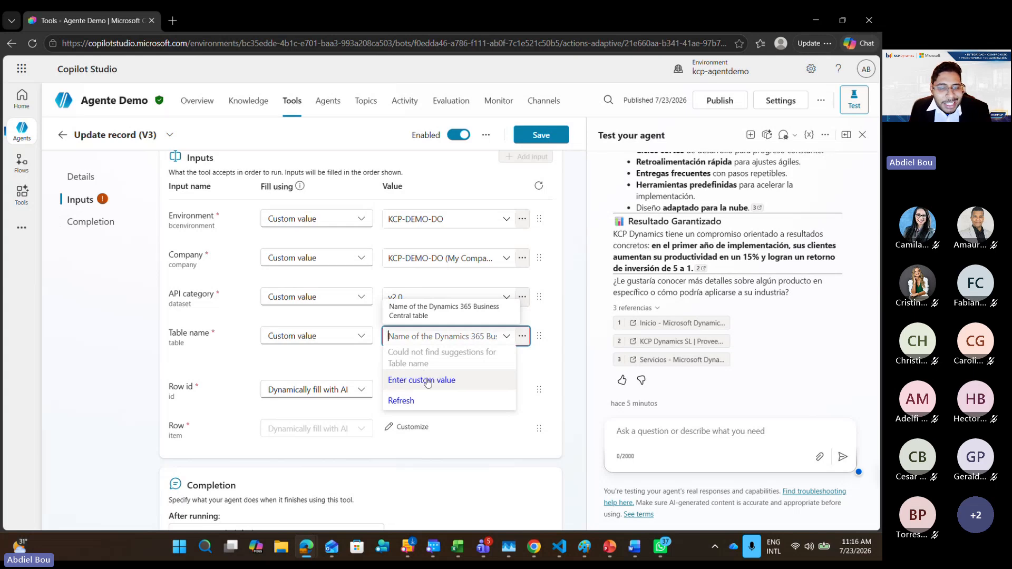
pyautogui.click(428, 381)
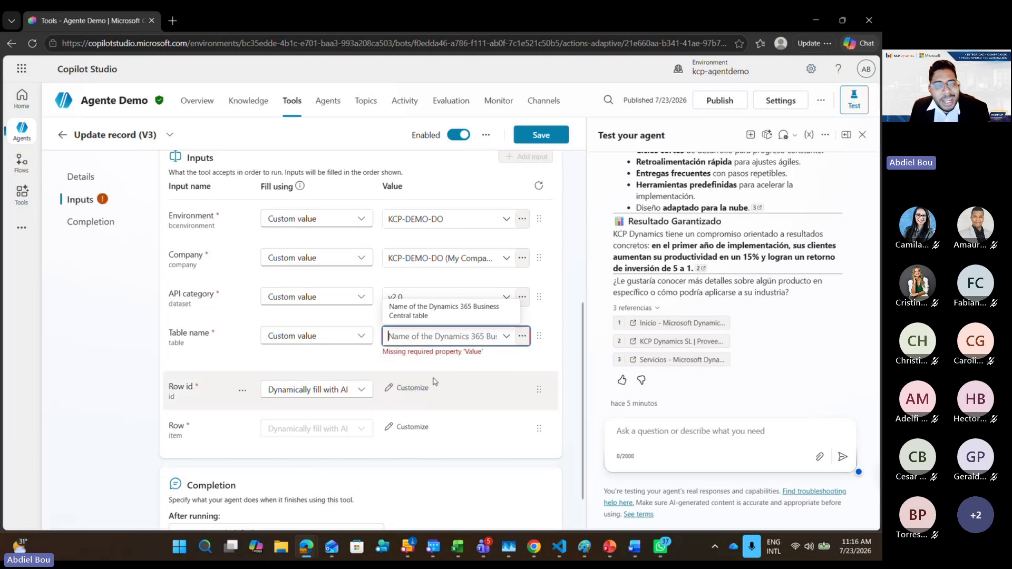
pyautogui.click(507, 340)
pyautogui.click(505, 338)
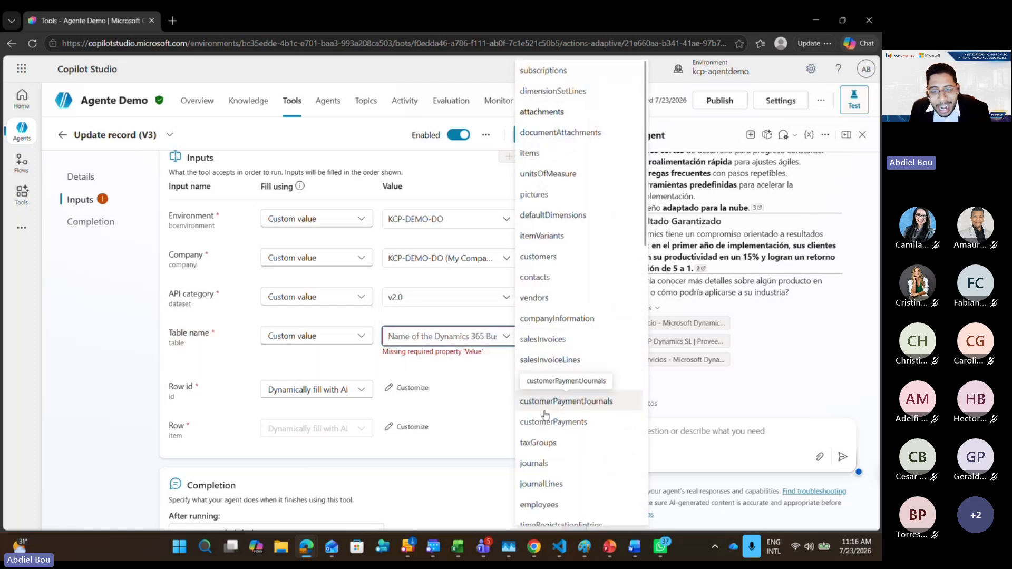
pyautogui.click(555, 259)
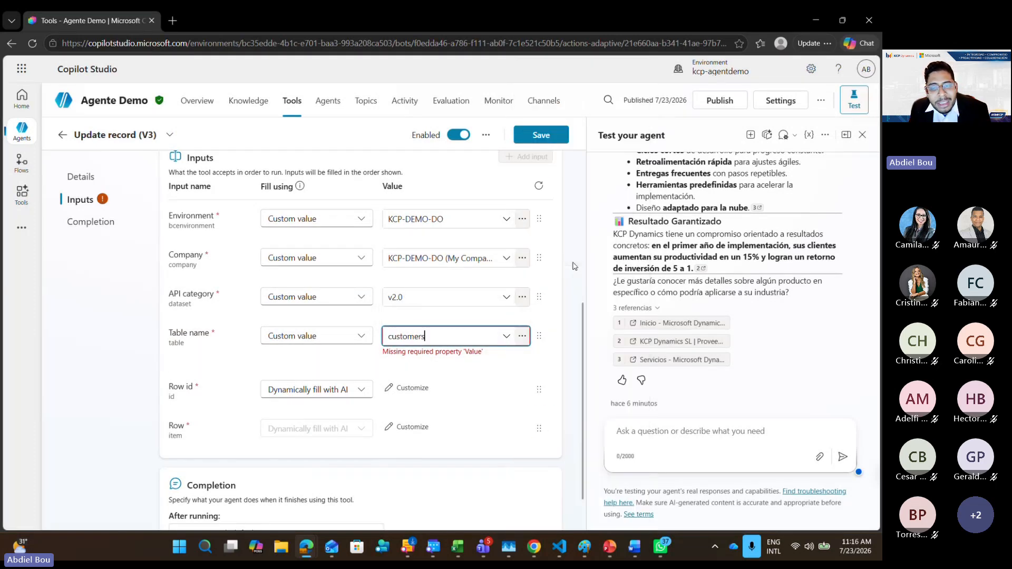
# Try a custom value for the Row id input and return it to Dynamically fill with AI
pyautogui.click(361, 376)
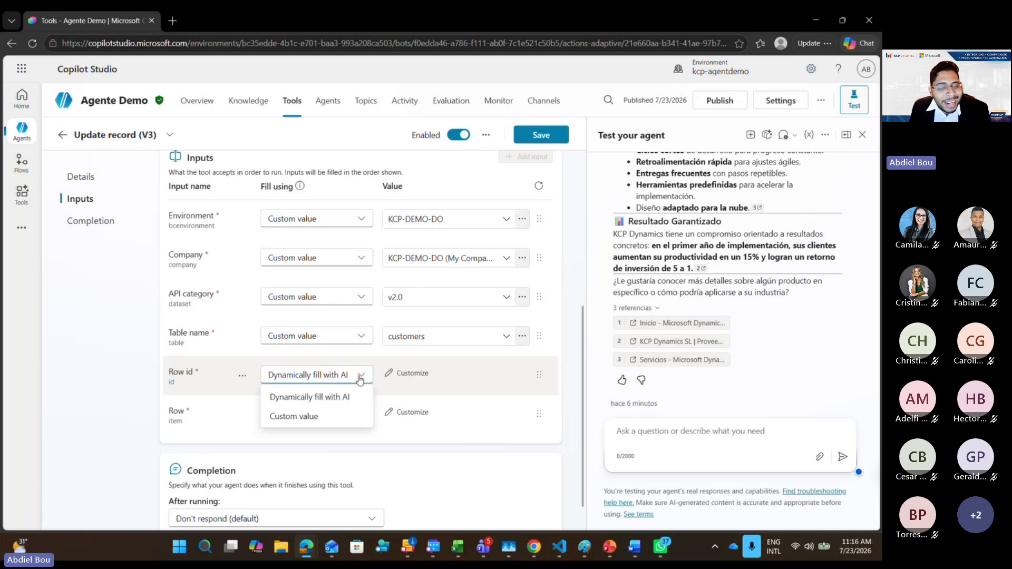
pyautogui.click(298, 417)
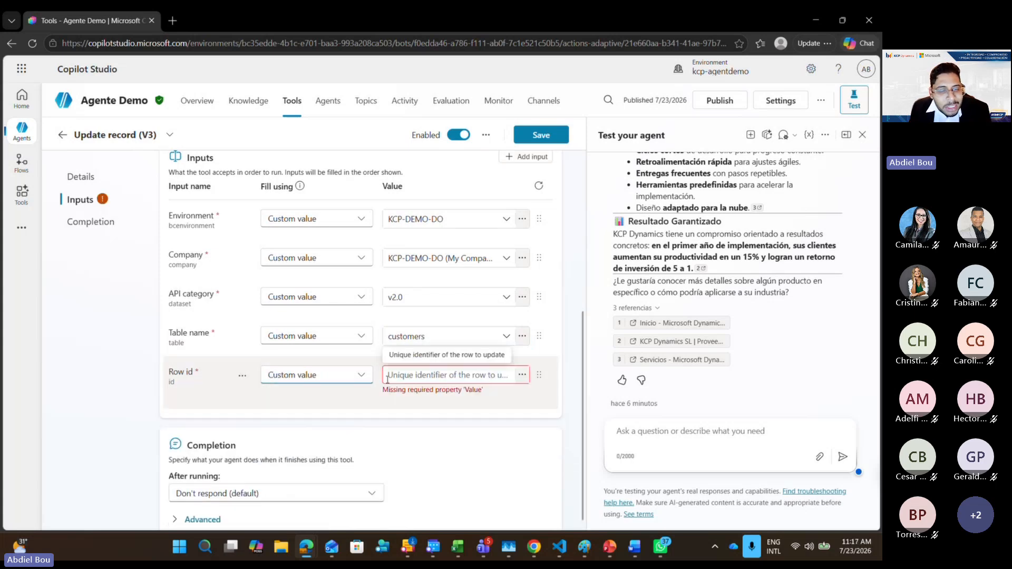
pyautogui.click(353, 381)
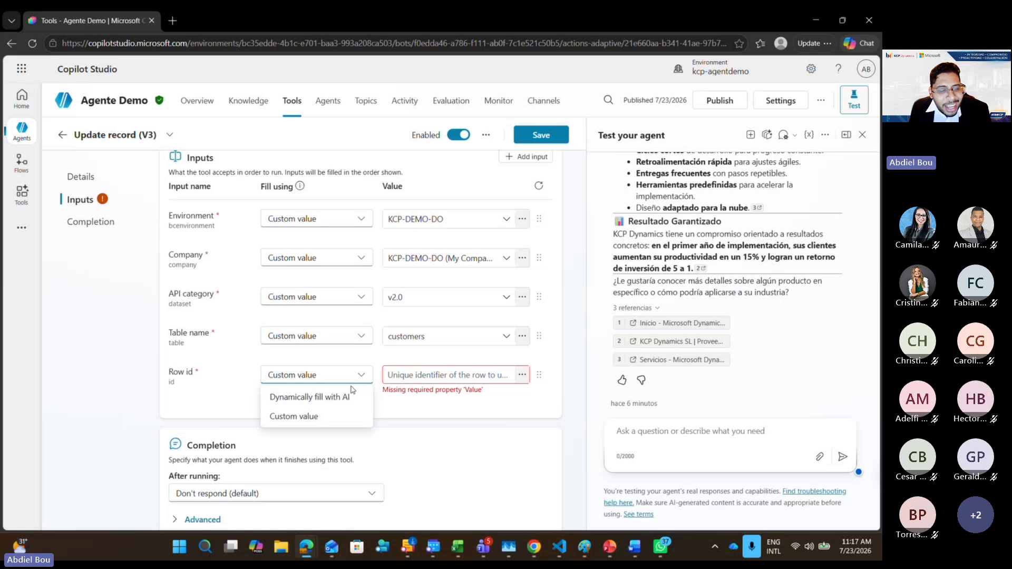
pyautogui.click(347, 396)
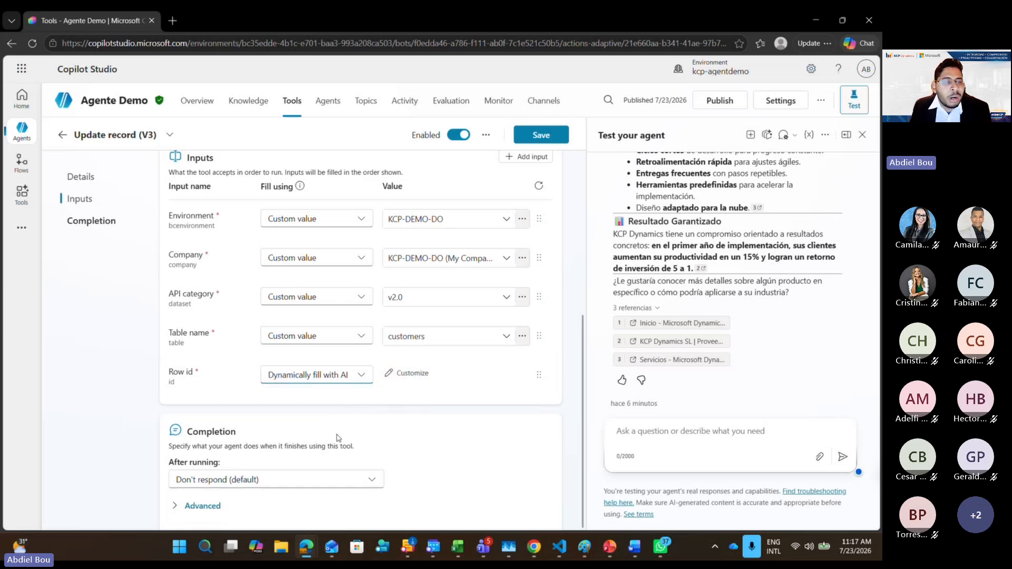
# Review the Update record (V3) tool's inputs and details and save the tool
pyautogui.scroll(-1, 273, 412)
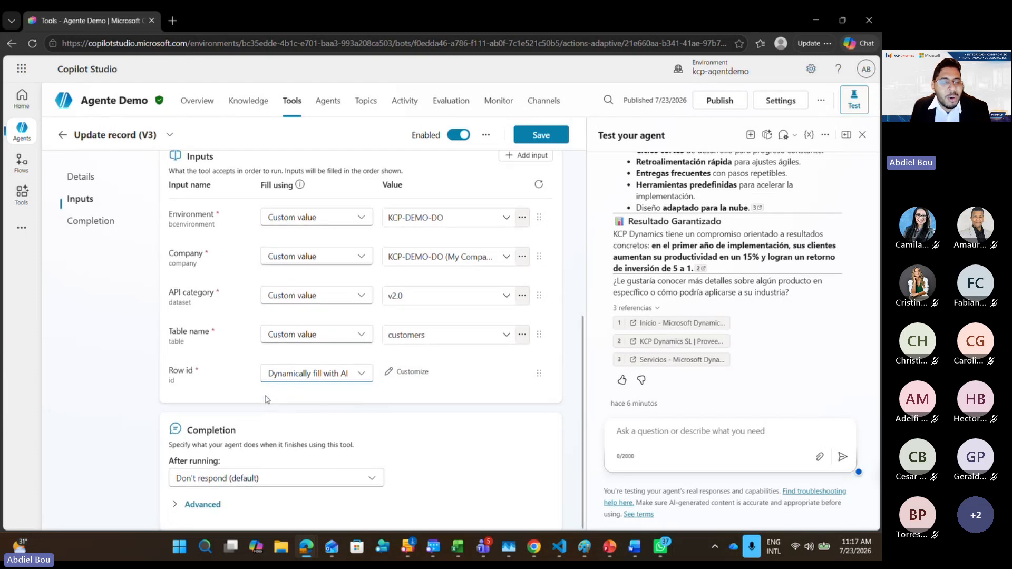
pyautogui.scroll(1, 306, 397)
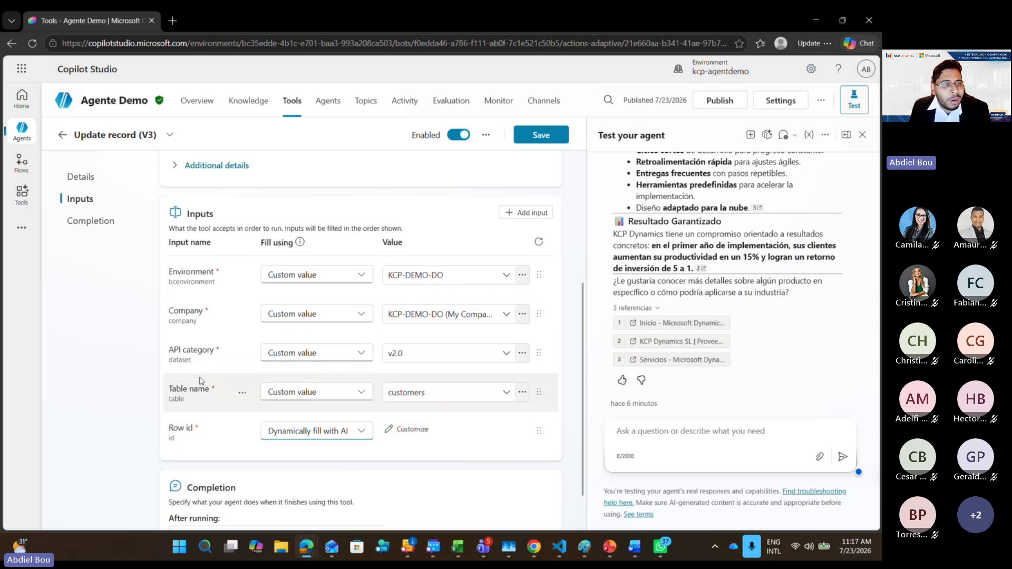
pyautogui.scroll(1, 211, 369)
pyautogui.scroll(4, 211, 369)
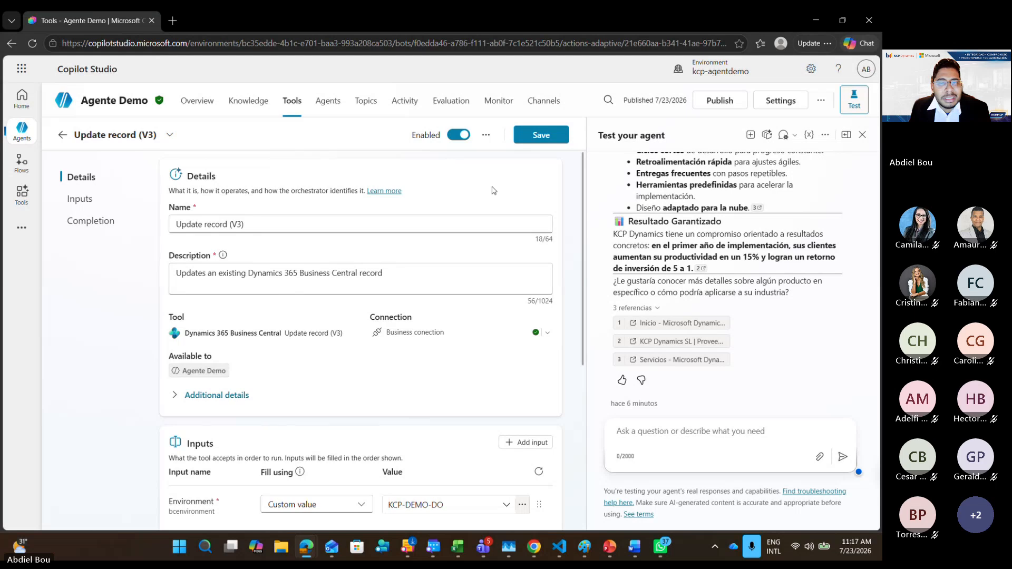
pyautogui.click(541, 134)
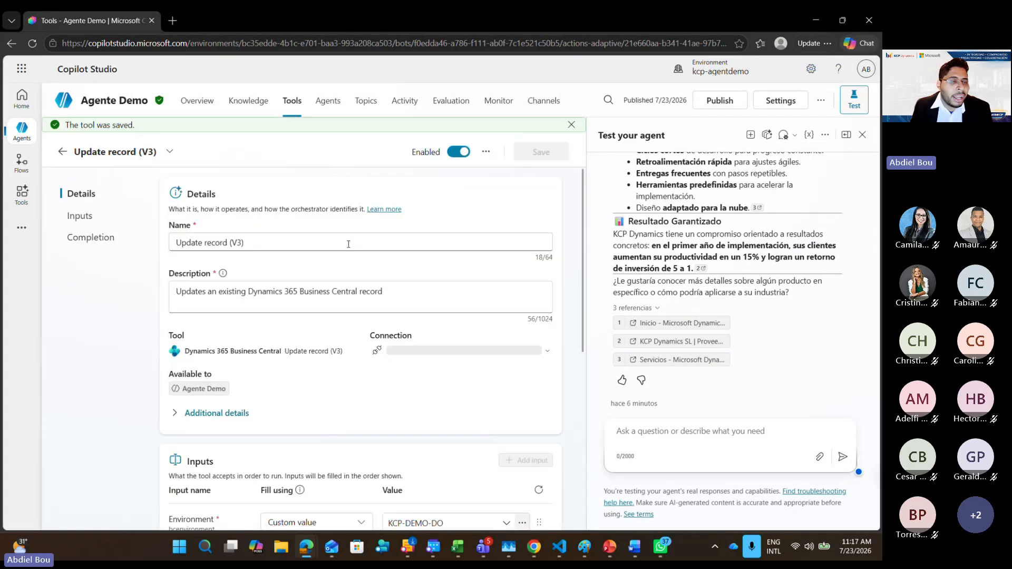
# Return to the agent's tools, search for "business" and add the Dynamics 365 Business Central action Find records (V3)
pyautogui.click(65, 154)
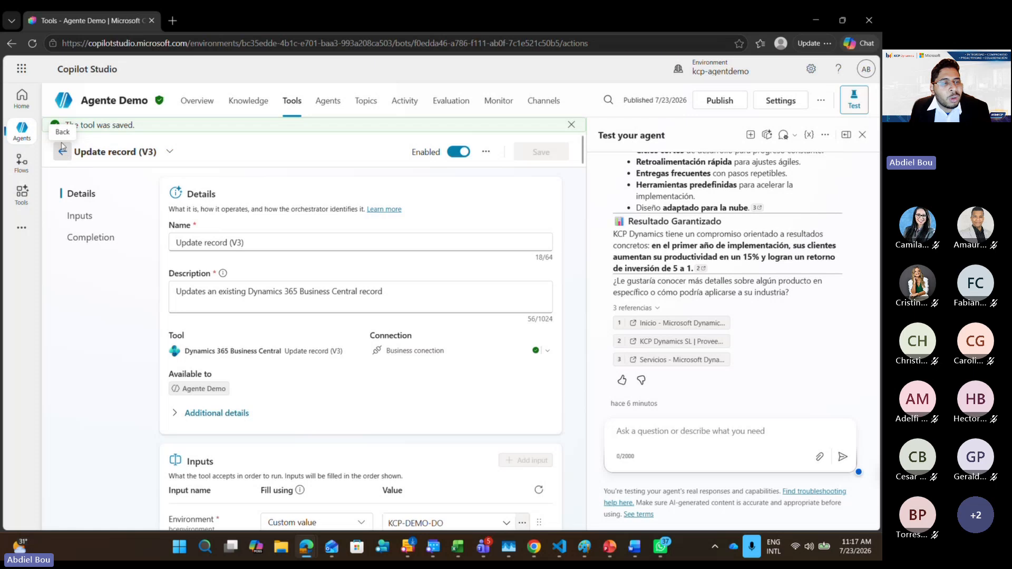
pyautogui.click(106, 155)
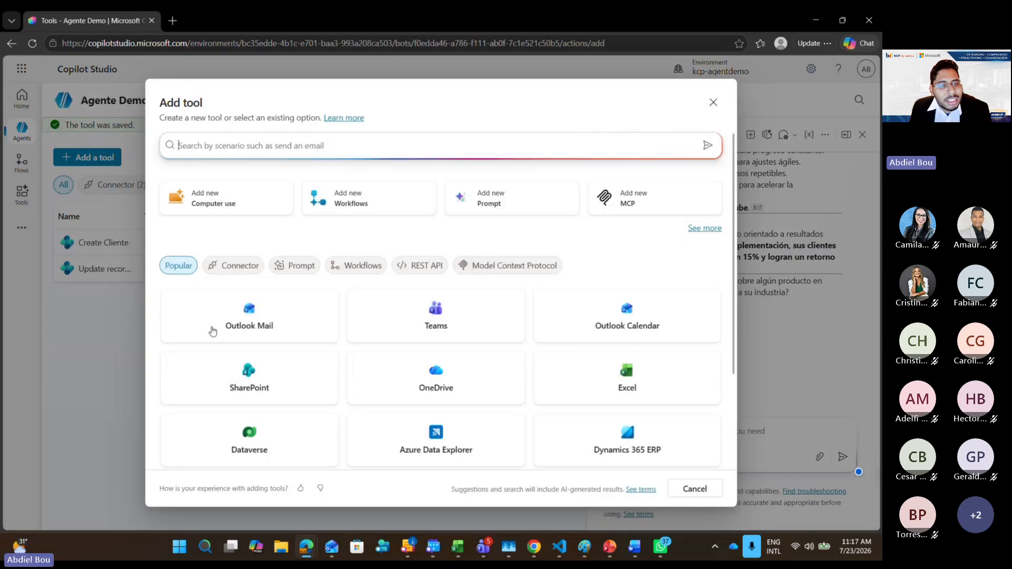
pyautogui.scroll(-2, 580, 369)
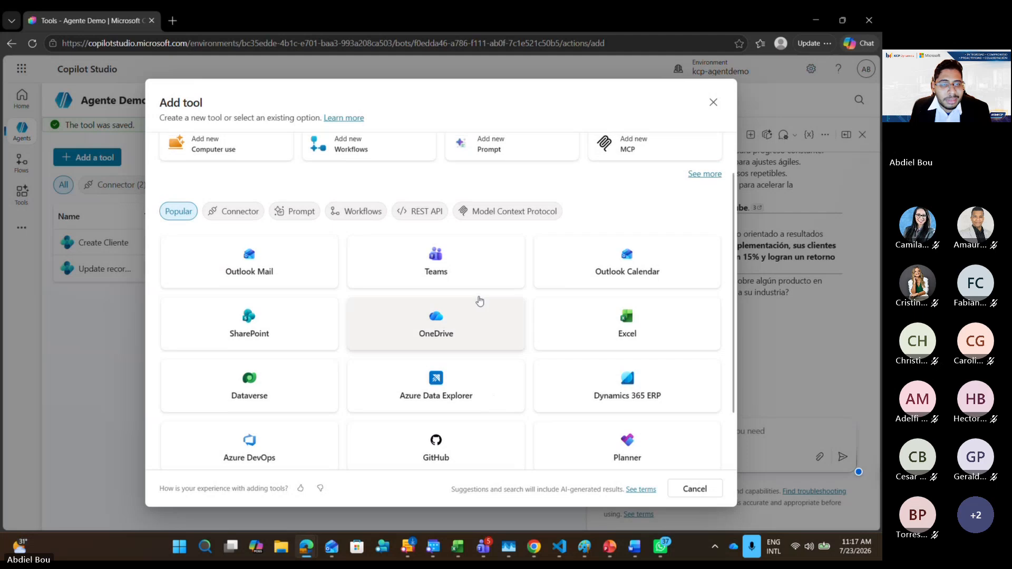
pyautogui.scroll(2, 475, 290)
pyautogui.click(396, 151)
pyautogui.write('busines')
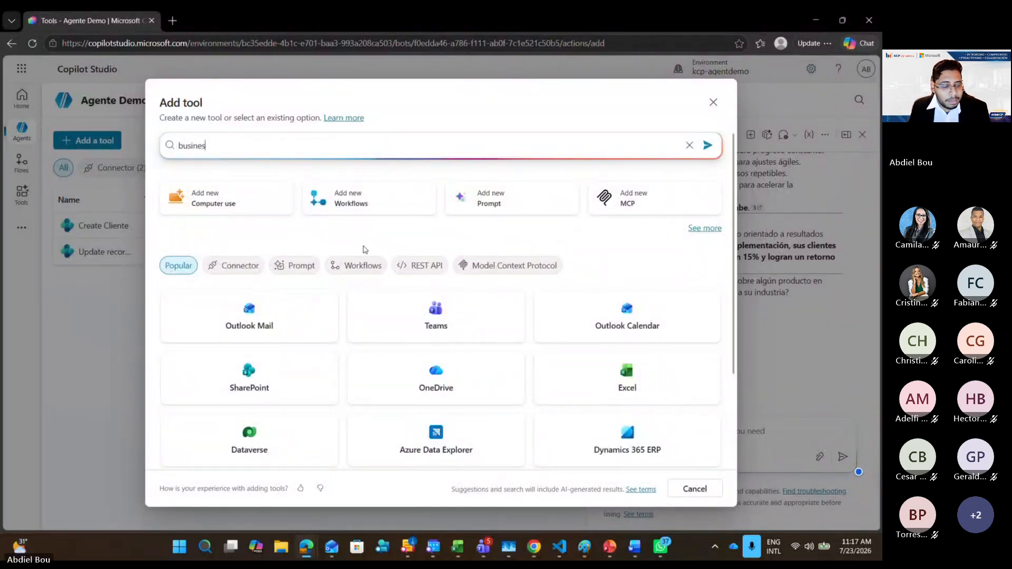
pyautogui.write('s')
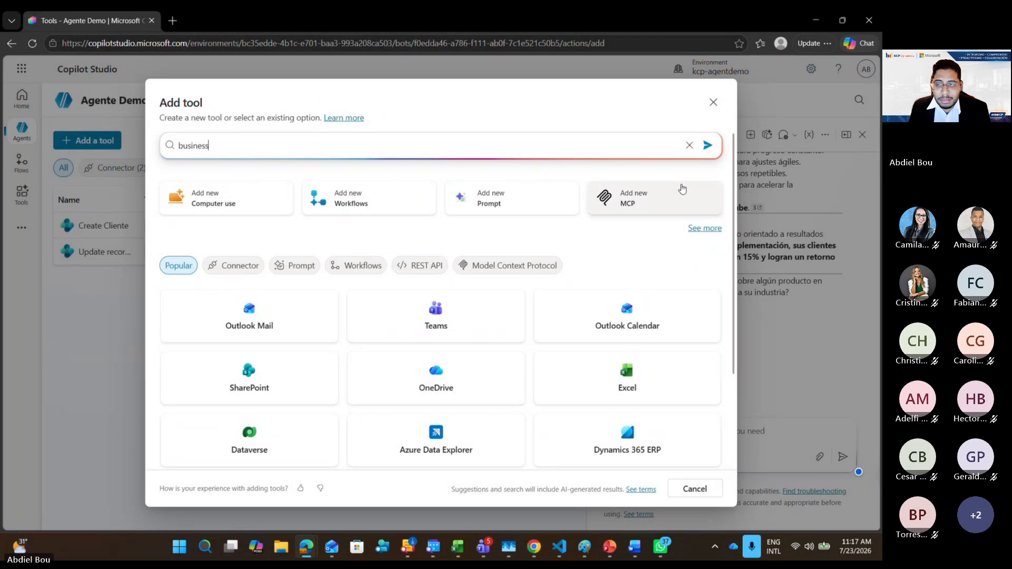
pyautogui.click(708, 146)
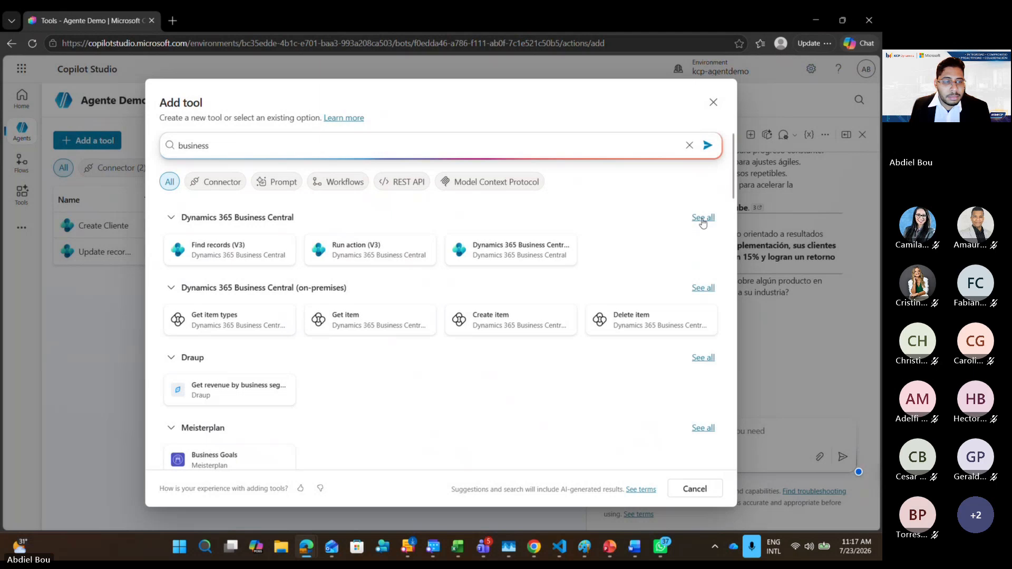
pyautogui.click(255, 264)
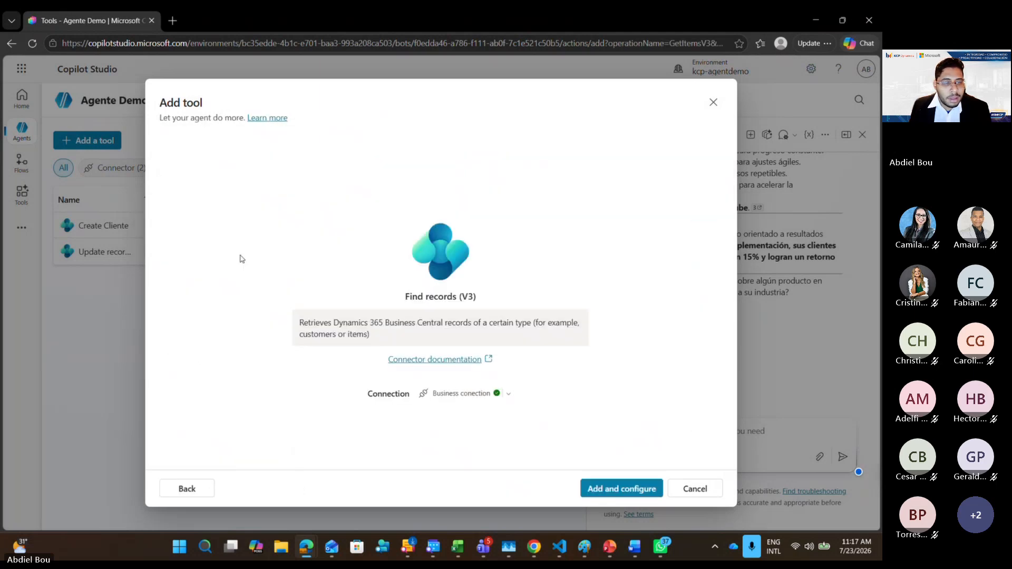
pyautogui.click(591, 489)
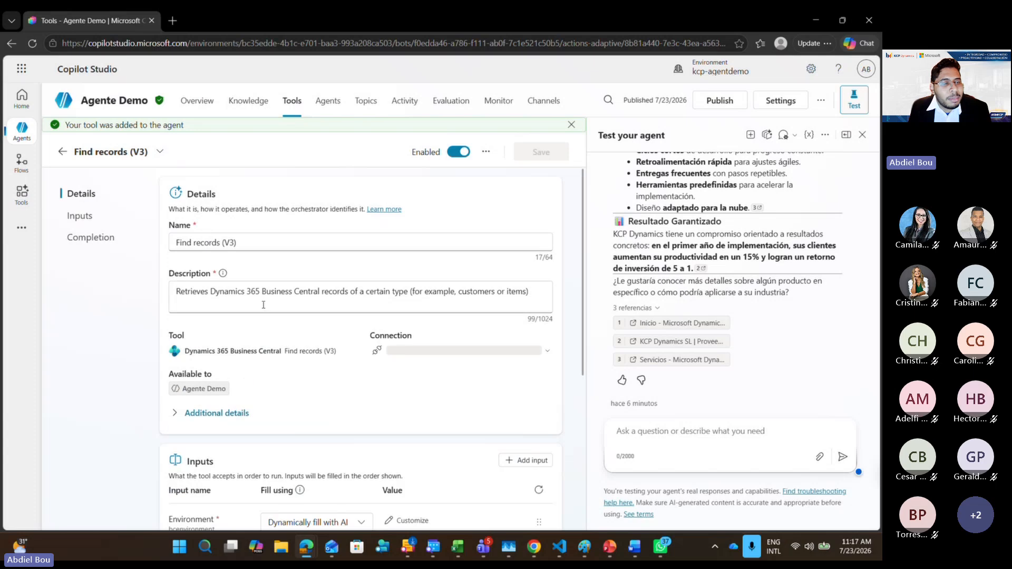
# Switch the Find records (V3) tool's Environment input to a custom value and choose KCP-DEMO-DO
pyautogui.scroll(-2, 361, 418)
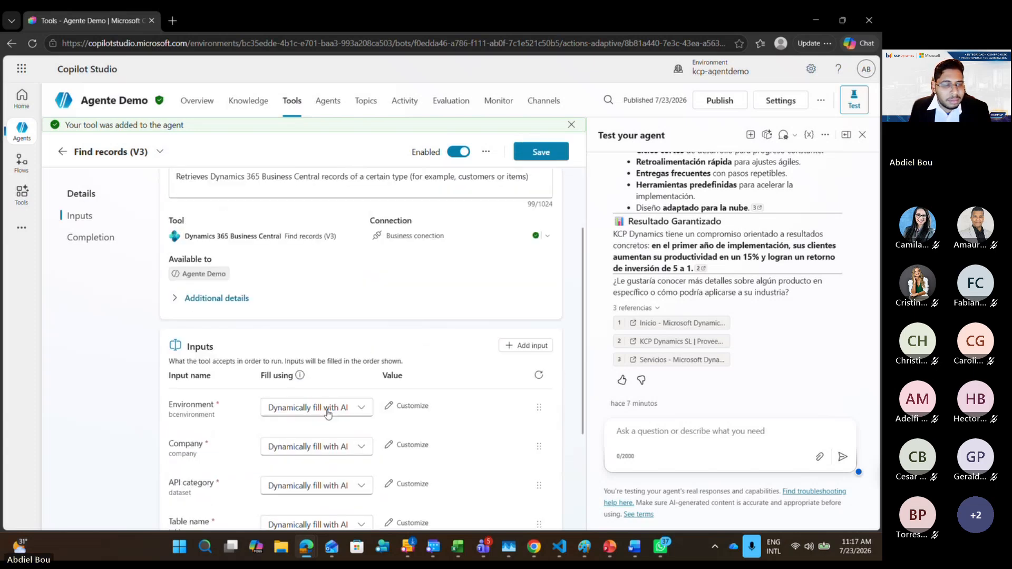
pyautogui.click(360, 407)
pyautogui.scroll(-1, 361, 418)
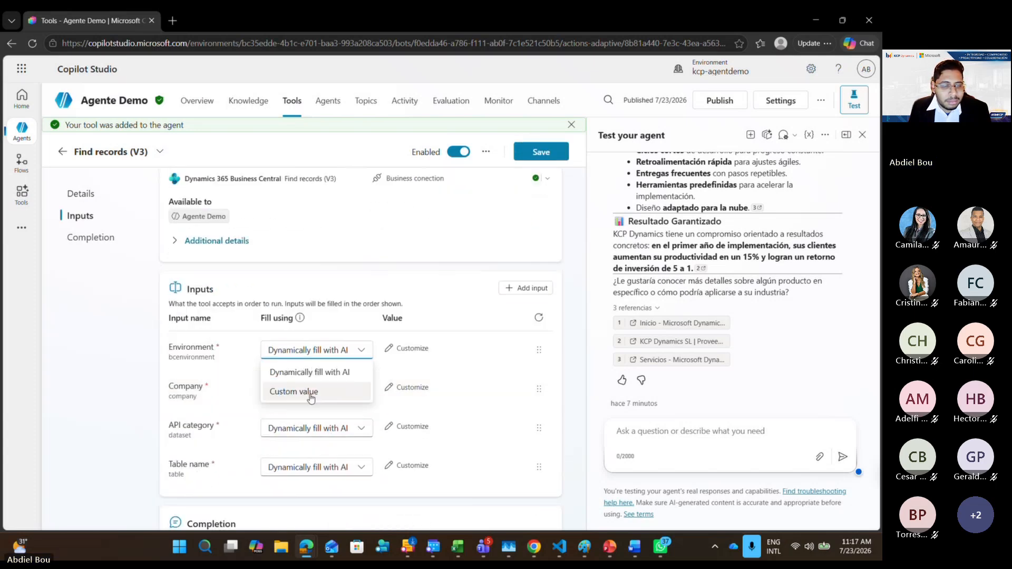
pyautogui.click(310, 391)
pyautogui.click(506, 351)
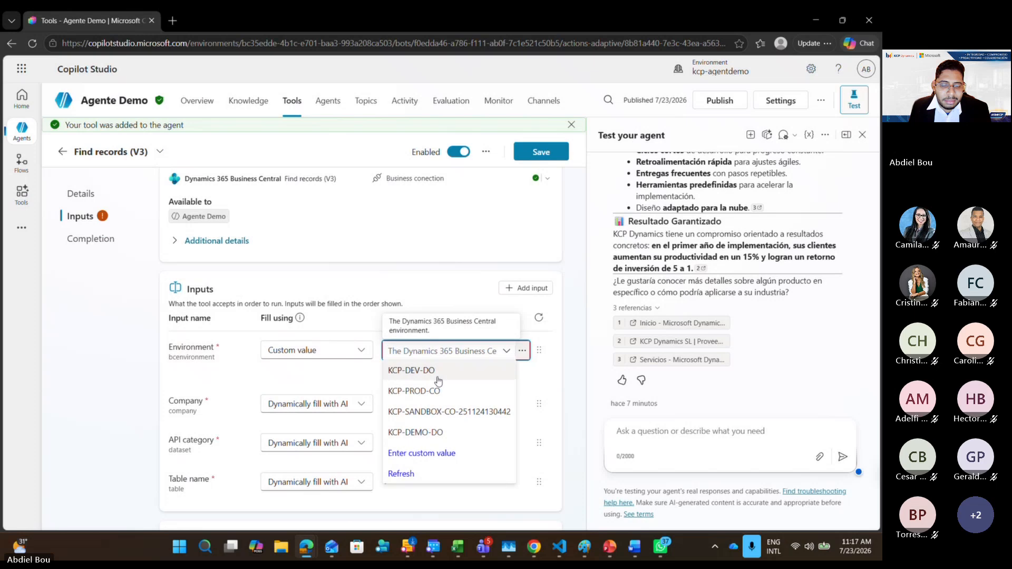
pyautogui.click(434, 432)
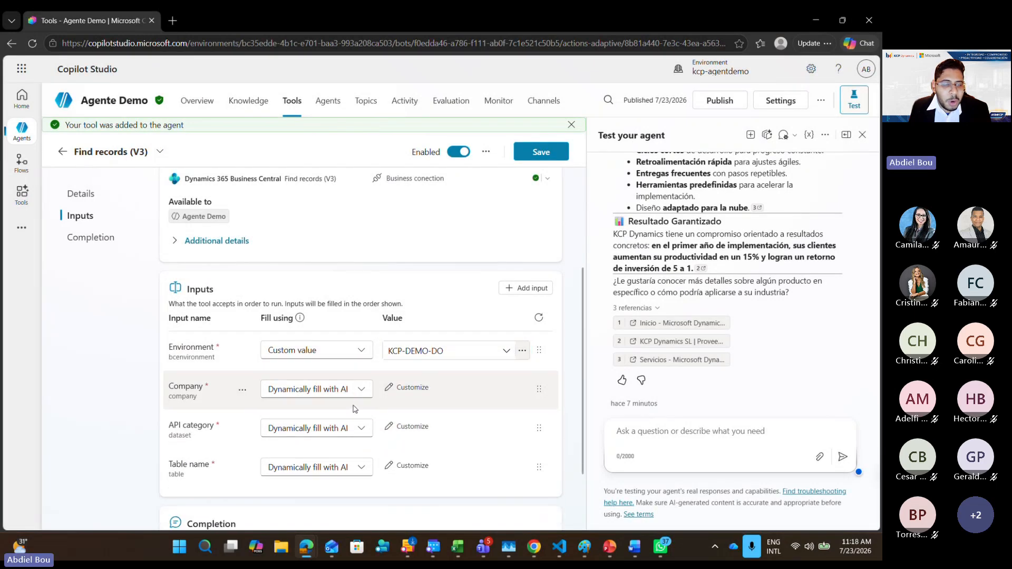
# Switch the Company input to a custom value, refresh its suggestions and choose KCP-DEMO-DO (My Company)
pyautogui.scroll(-1, 355, 398)
pyautogui.click(355, 377)
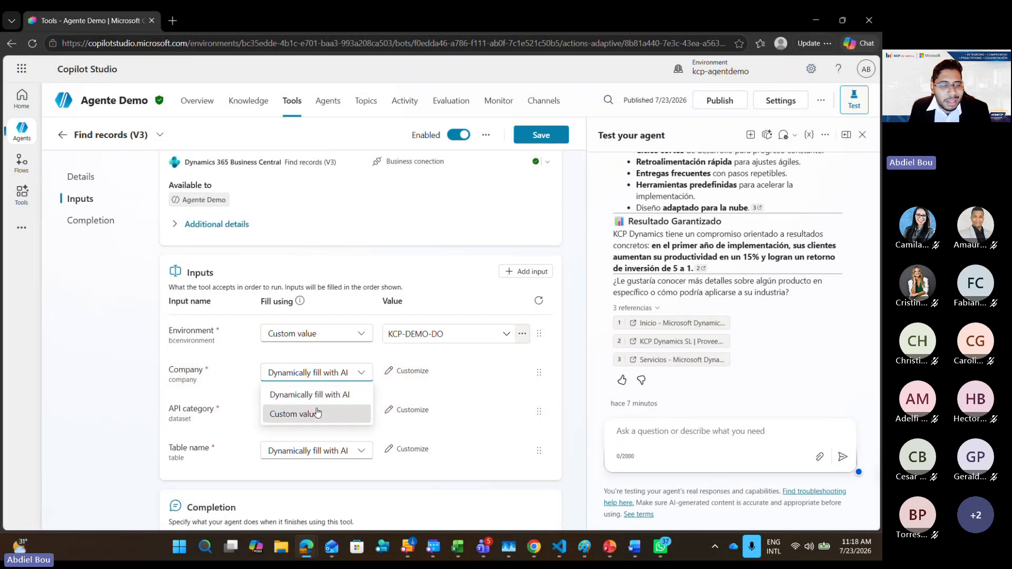
pyautogui.click(316, 413)
pyautogui.click(464, 373)
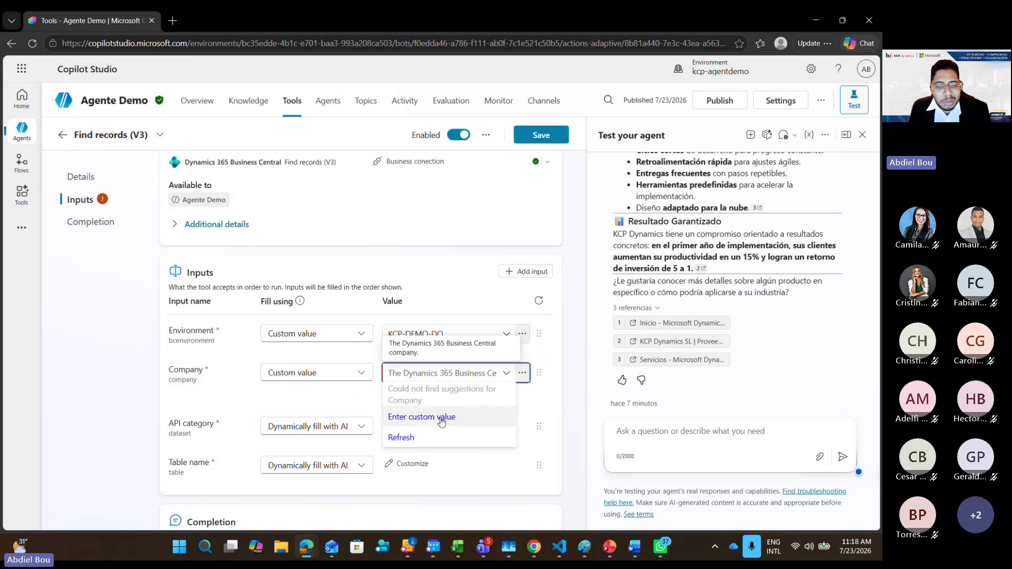
pyautogui.click(435, 433)
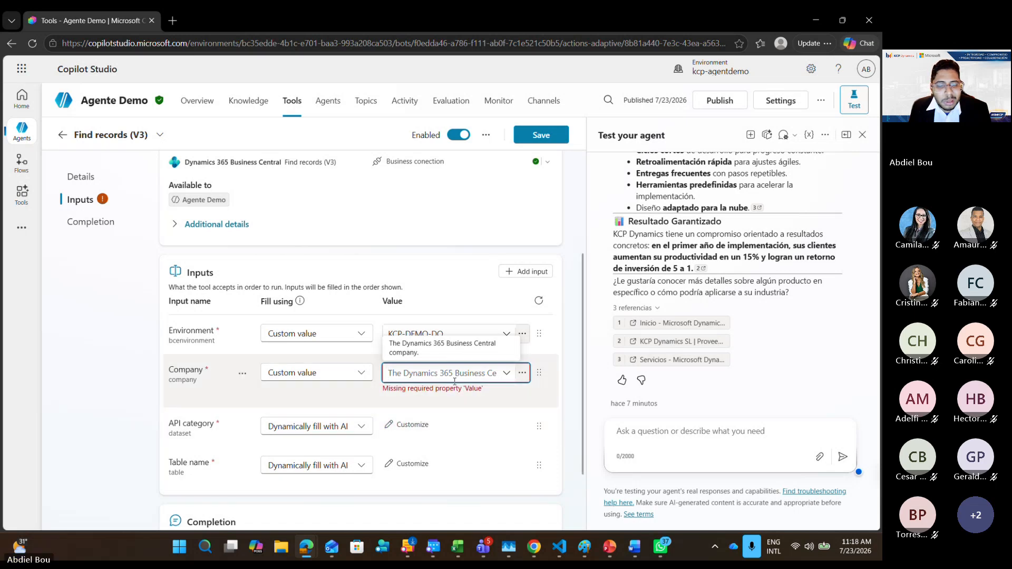
pyautogui.click(501, 374)
pyautogui.click(464, 393)
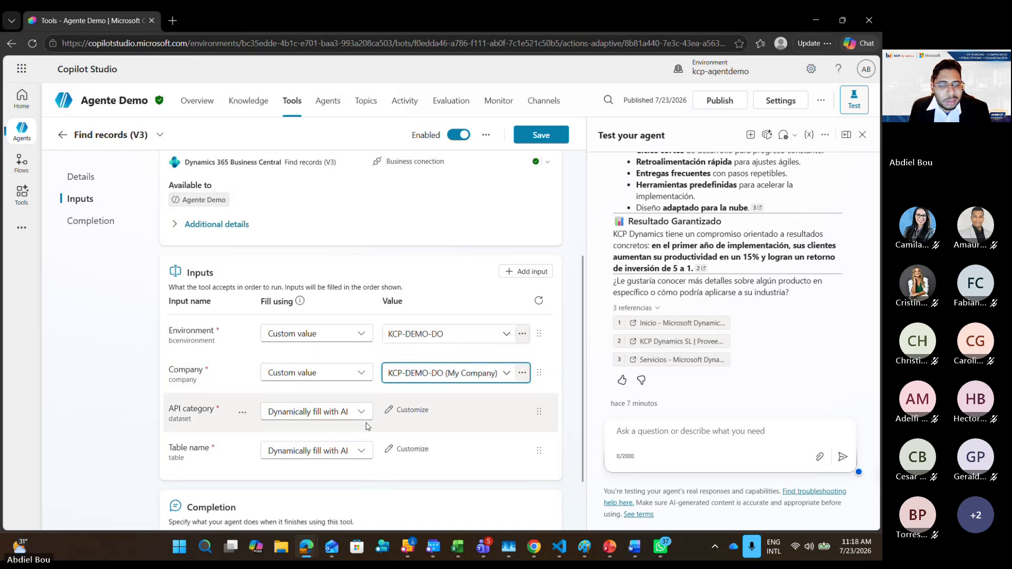
# Switch the API category input to a custom value and choose v2.0 from its suggestions
pyautogui.click(364, 416)
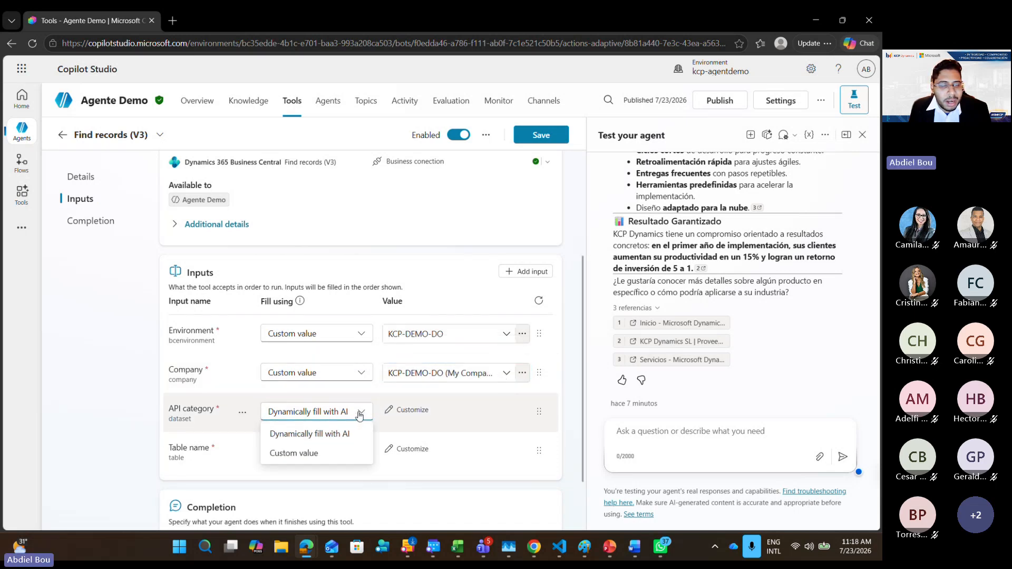
pyautogui.click(338, 451)
pyautogui.click(485, 411)
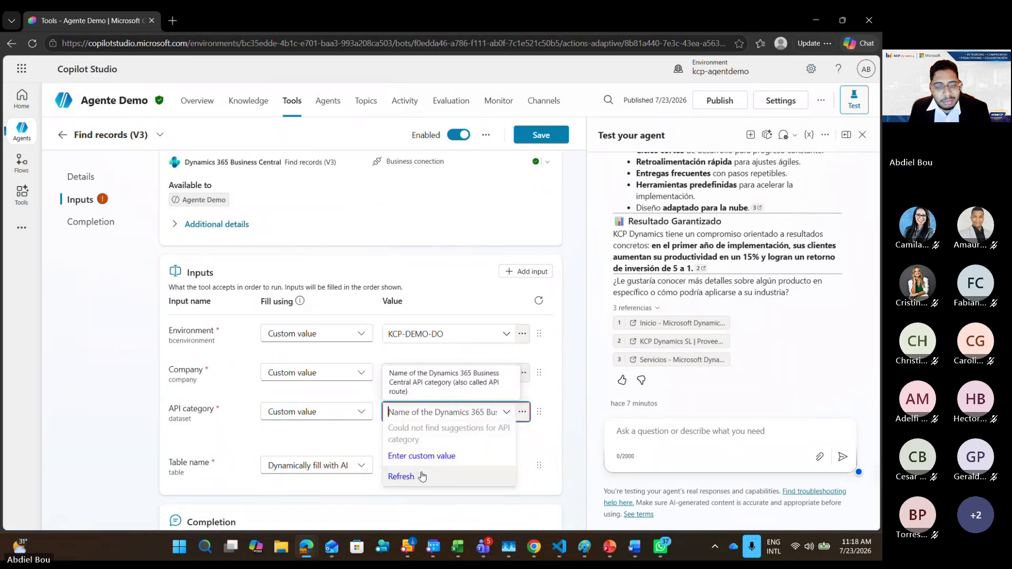
pyautogui.click(422, 456)
pyautogui.click(506, 411)
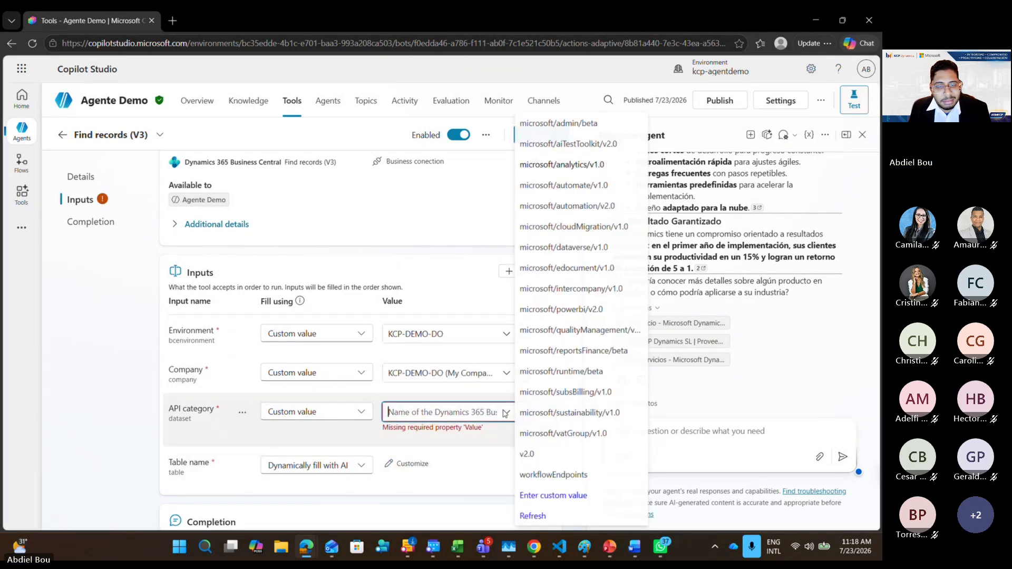
pyautogui.click(527, 454)
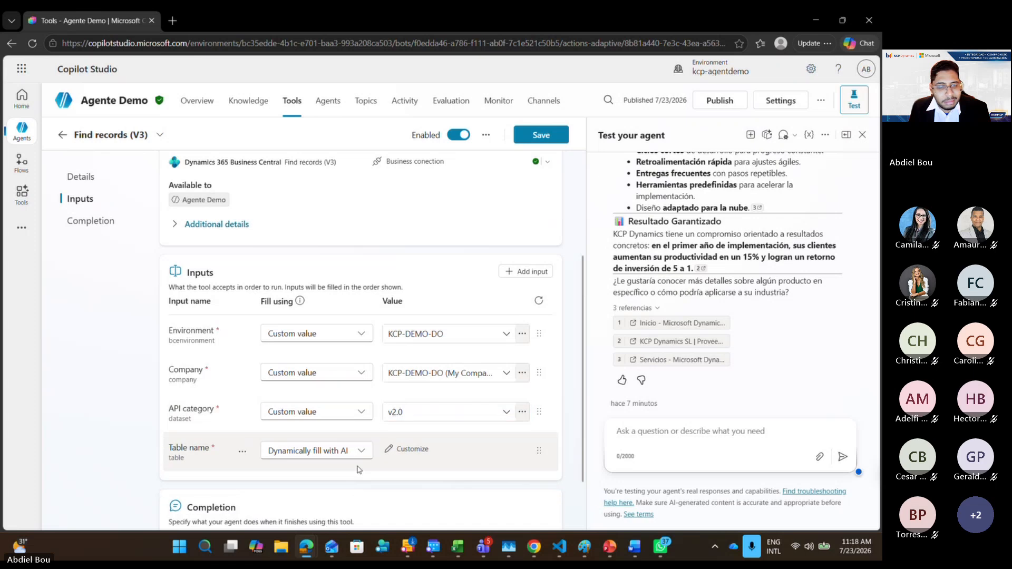
# Switch the Find records (V3) tool's Table name input to a custom value and choose customers from its suggestions
pyautogui.scroll(-2, 356, 460)
pyautogui.click(348, 373)
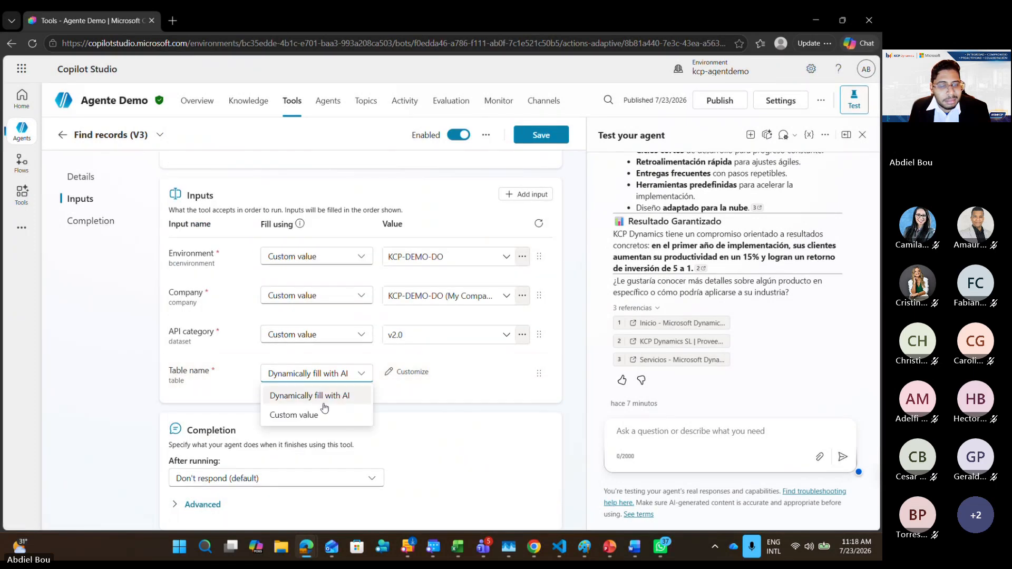
pyautogui.click(318, 415)
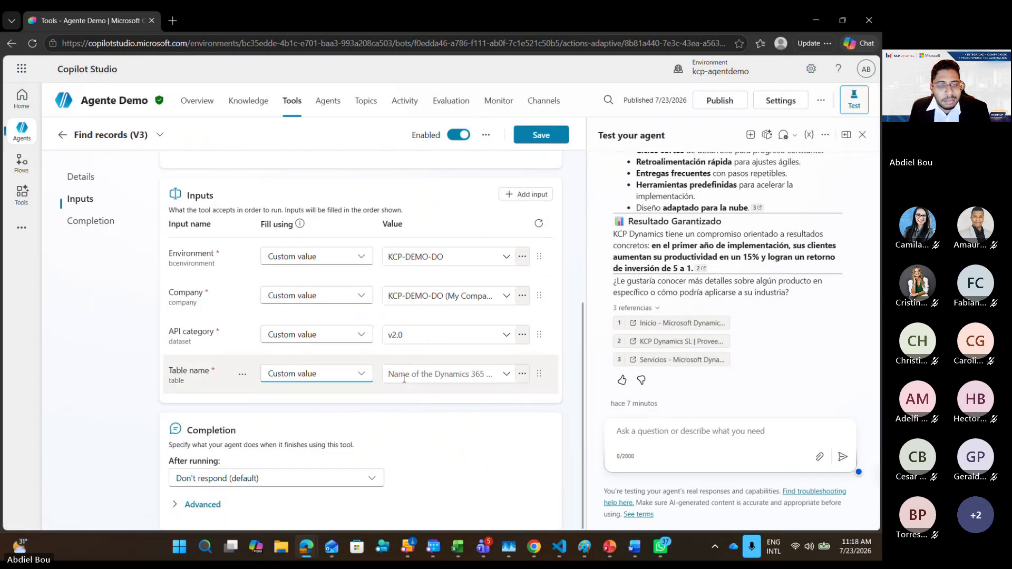
pyautogui.click(507, 375)
pyautogui.click(401, 437)
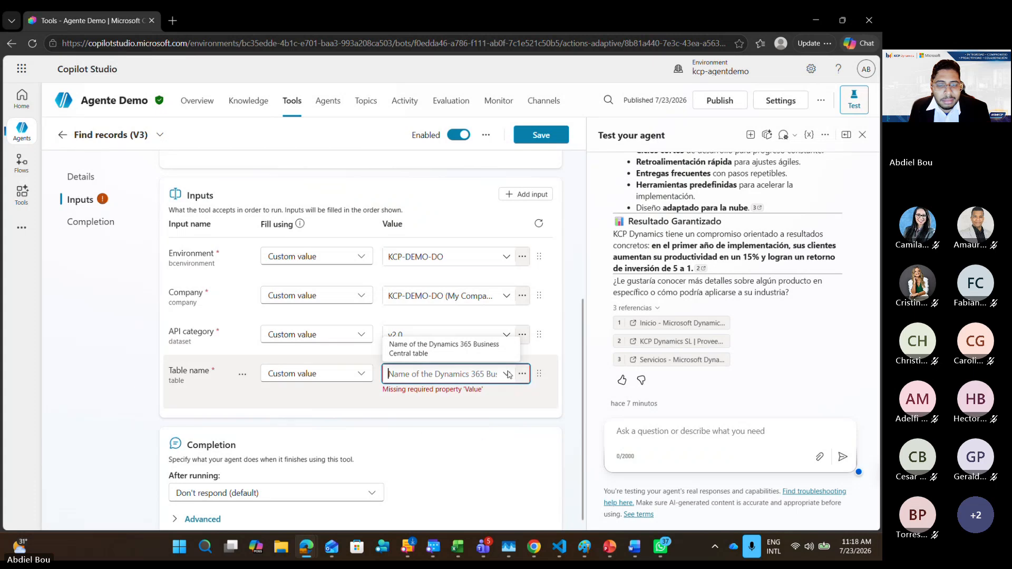
pyautogui.click(506, 374)
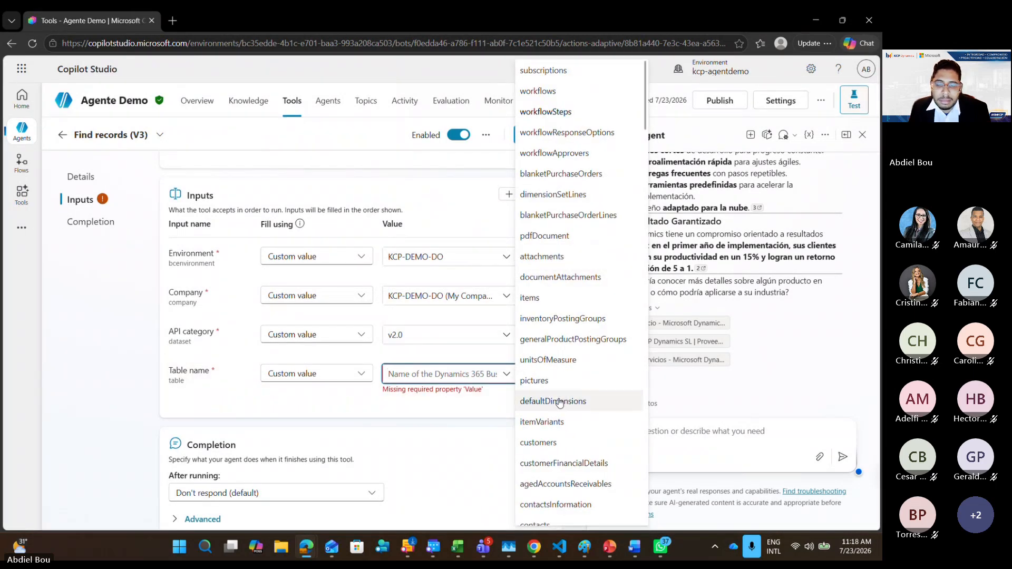
pyautogui.click(558, 442)
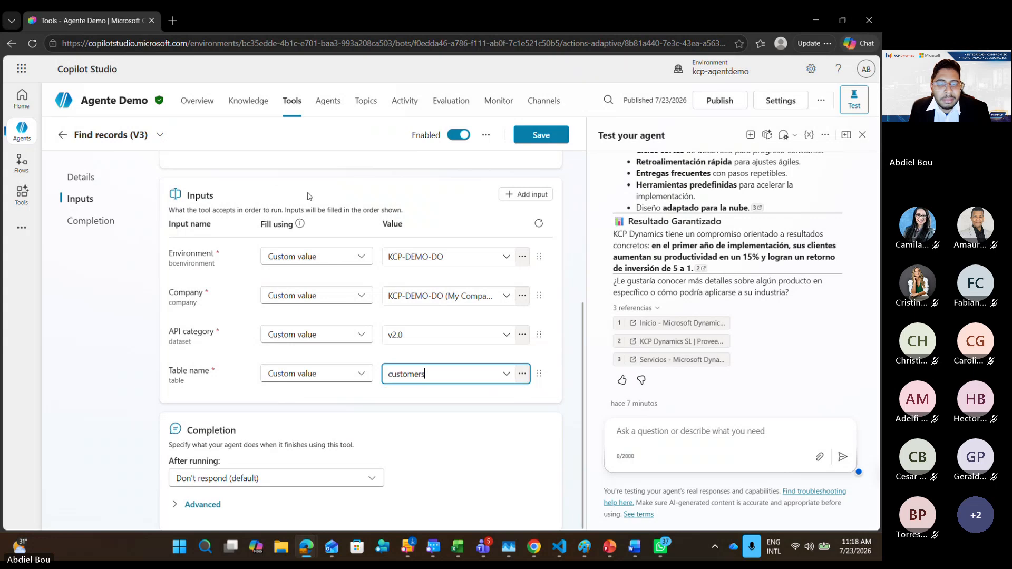
# Replace the Find records (V3) tool's description with "Regresa una lista en formato texto de los registros de clientes que encuentres en dataverse"
pyautogui.scroll(5, 291, 249)
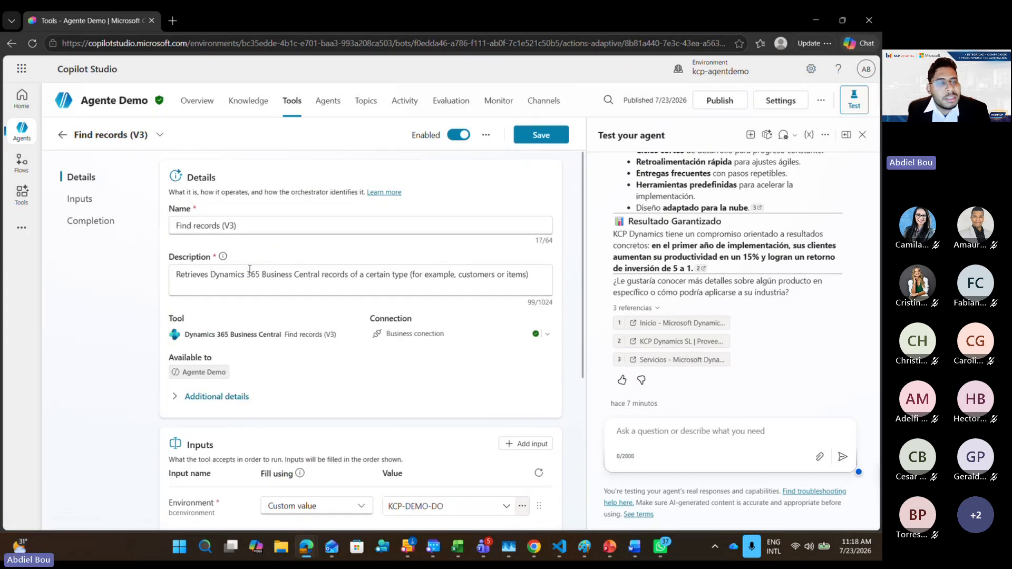
pyautogui.click(251, 276)
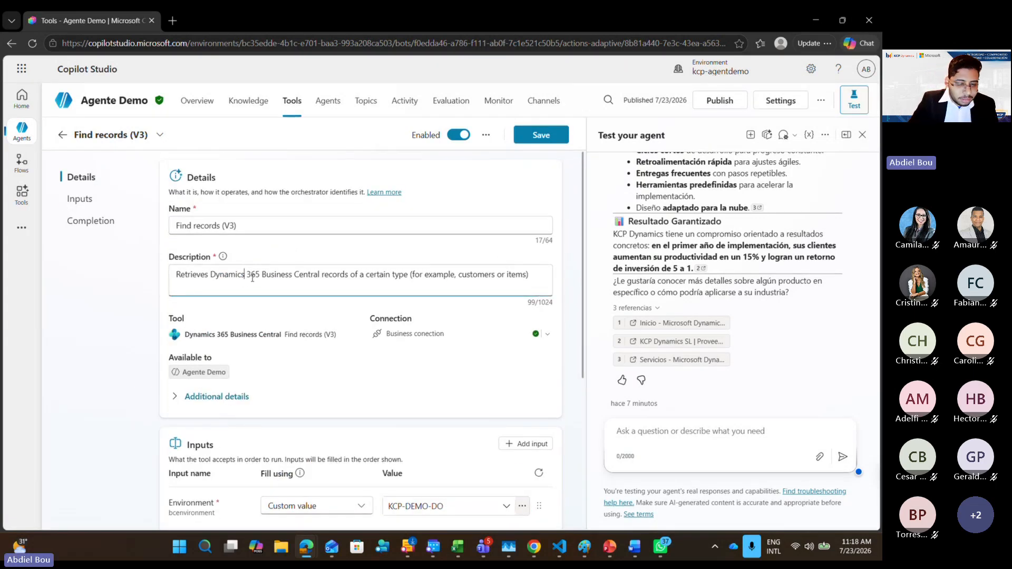
pyautogui.moveTo(534, 274); pyautogui.dragTo(139, 308)
pyautogui.press('BackSpace')
pyautogui.press('capslock')
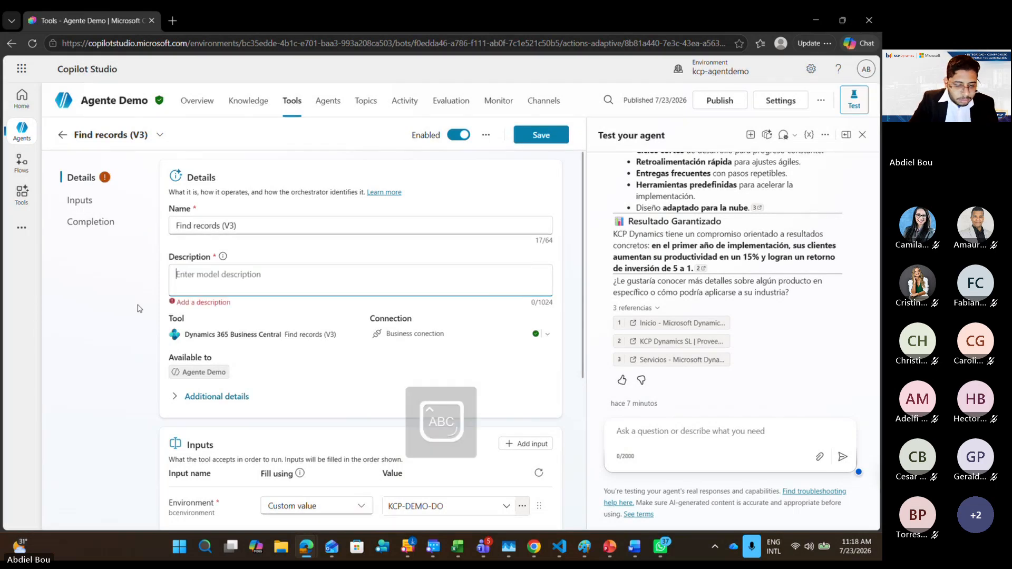
pyautogui.write('R')
pyautogui.press('capslock')
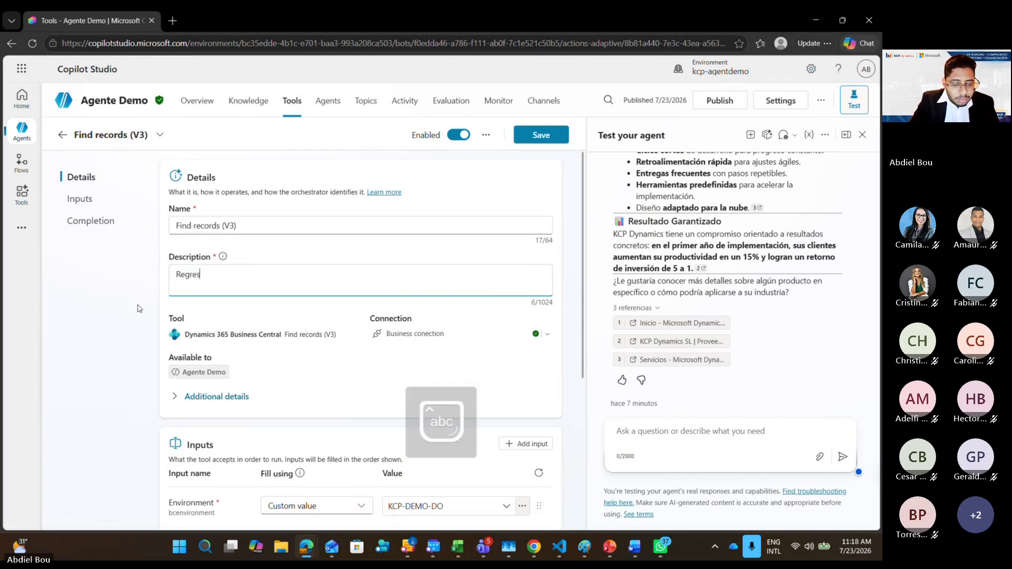
pyautogui.write('egresa una lista en for')
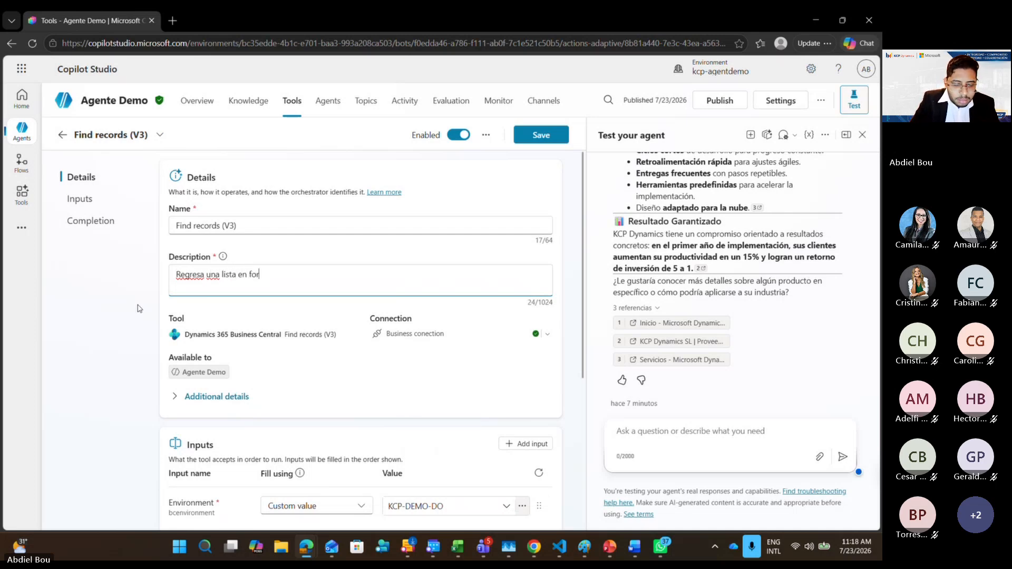
pyautogui.write('mato texto ')
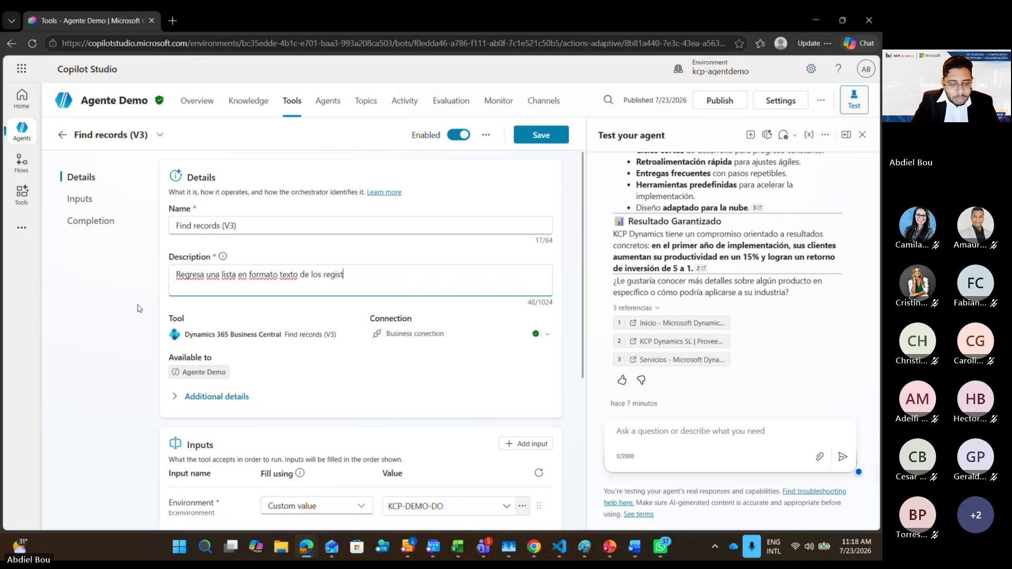
pyautogui.write('de clien')
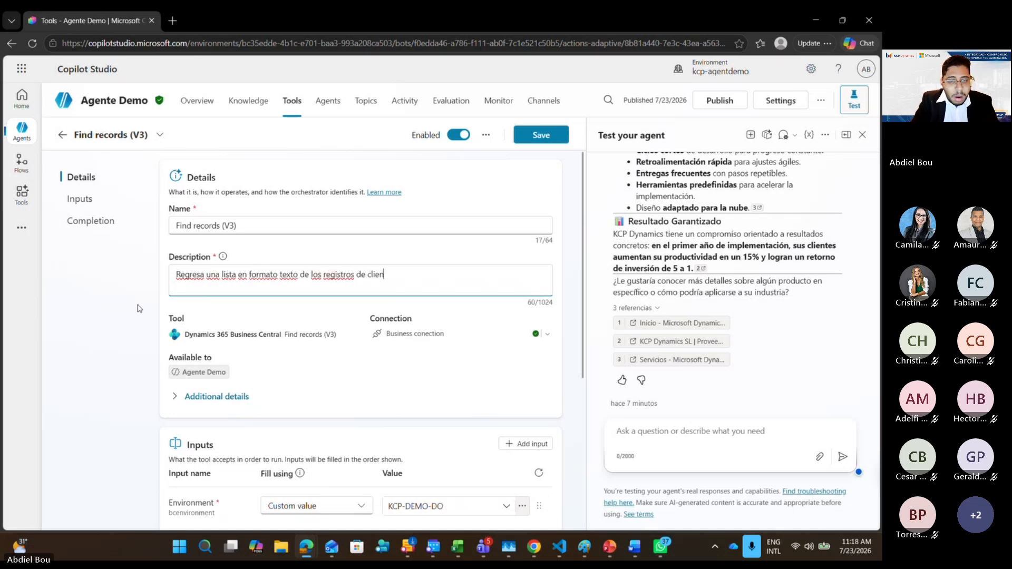
pyautogui.write(' los registros de clientes que encuentr')
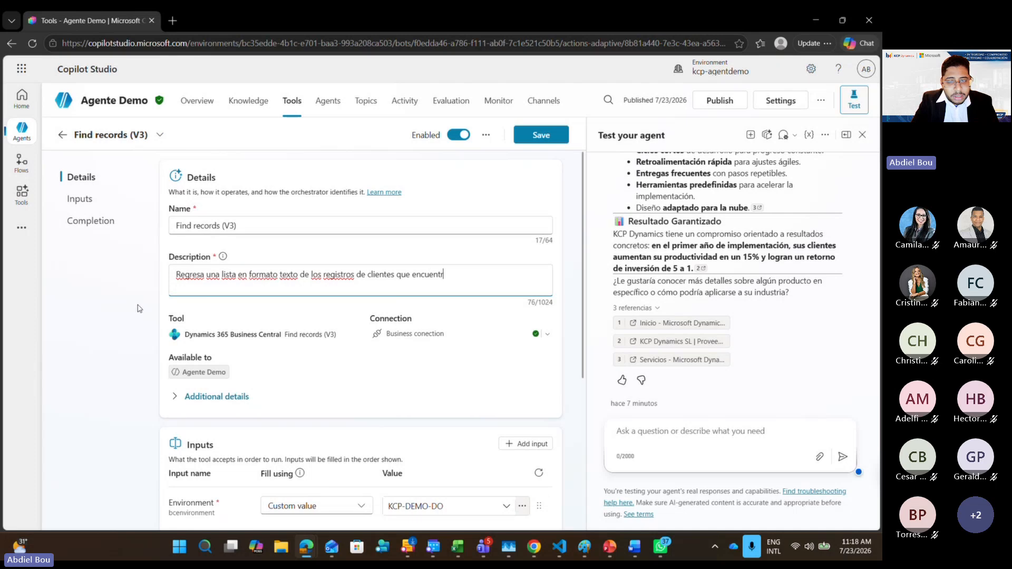
pyautogui.write('es en dataverse')
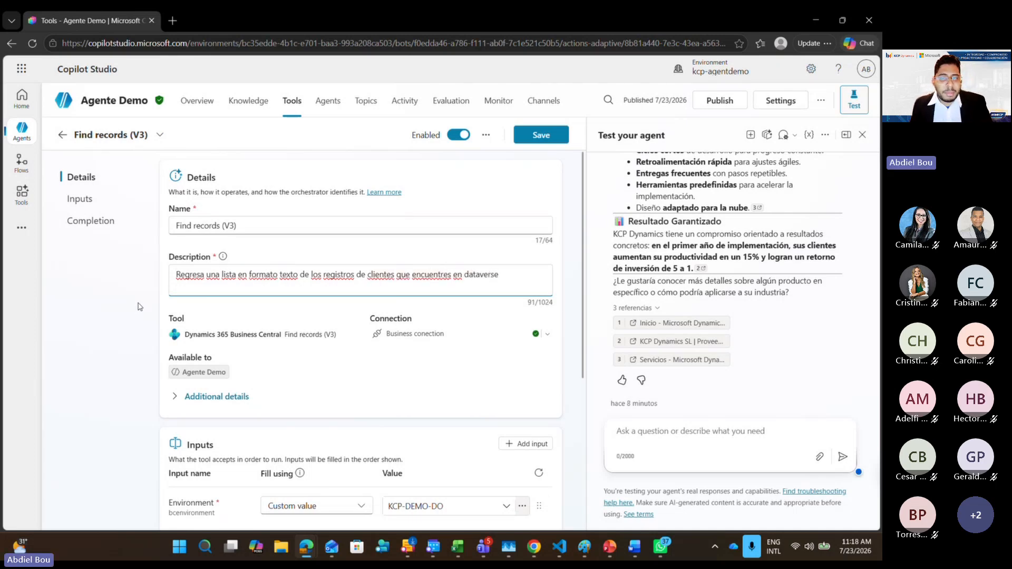
pyautogui.rightClick(221, 274)
# Review the Find records (V3) tool's inputs and completion settings and save the tool
pyautogui.scroll(-1, 357, 267)
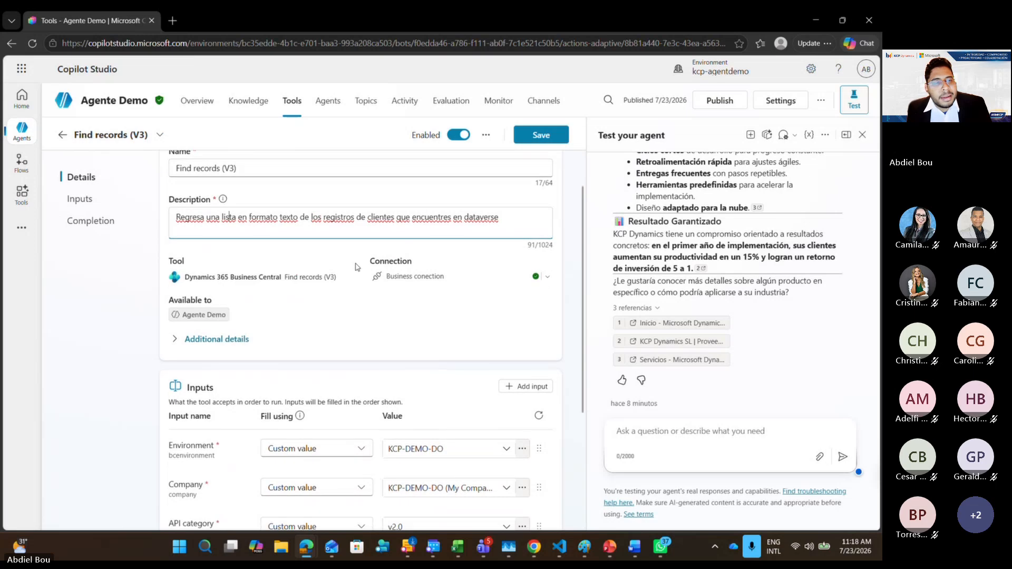
pyautogui.scroll(-4, 361, 348)
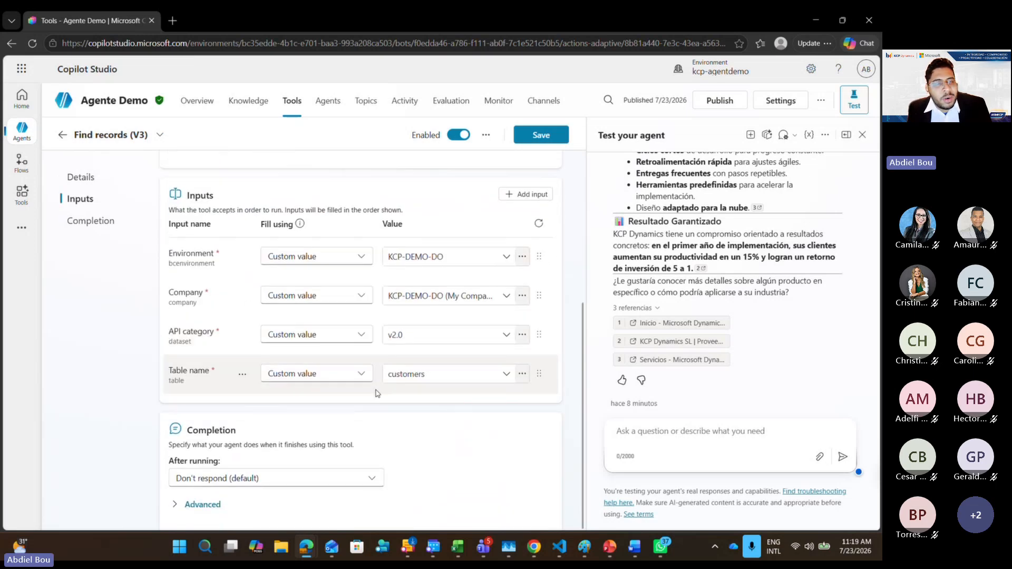
pyautogui.scroll(2, 357, 303)
pyautogui.scroll(3, 445, 301)
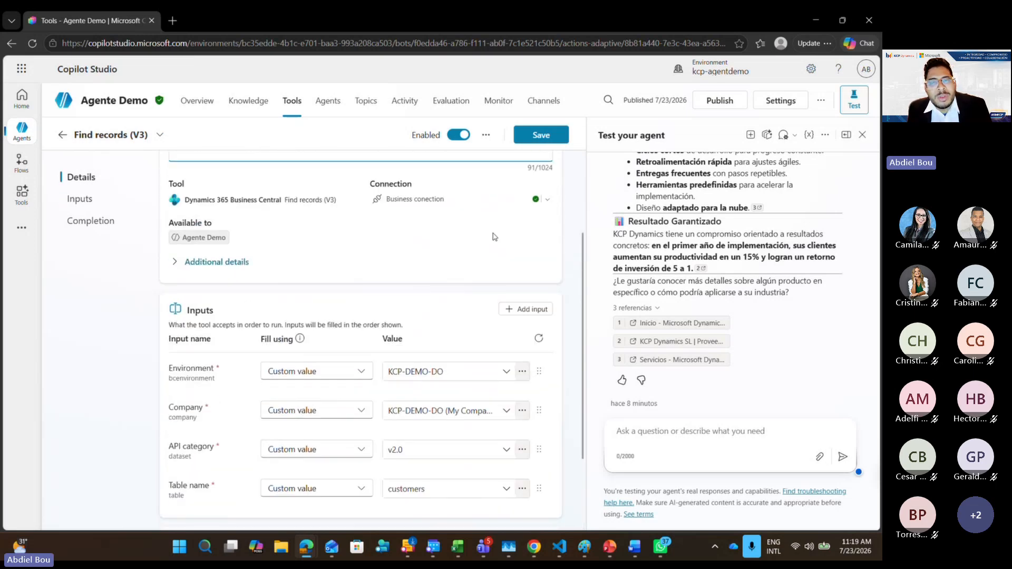
pyautogui.click(546, 138)
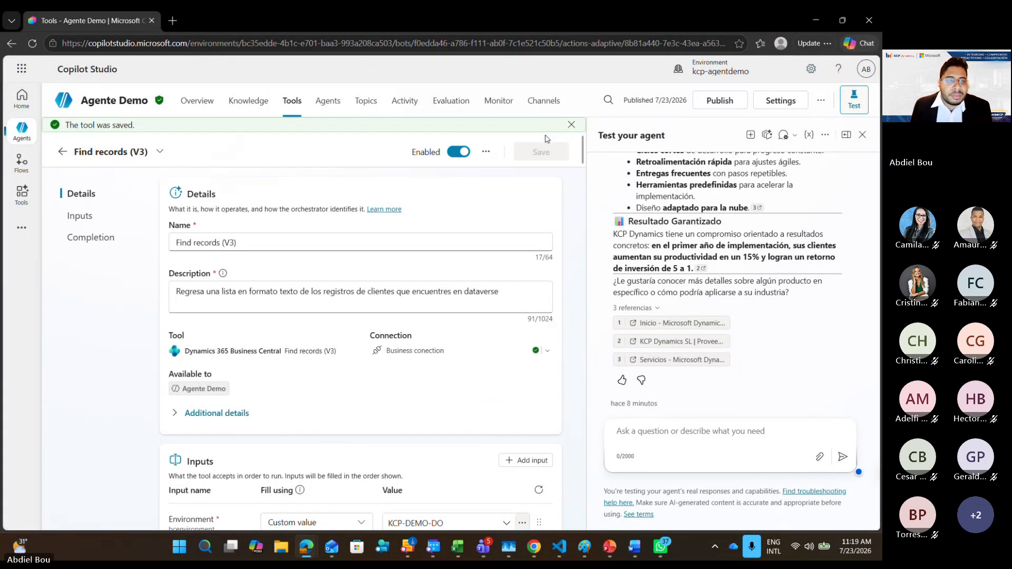
# Search the Model Context Protocol tools for "business" and add Dynamics 365 Business Central MCP (Preview) to the agent
pyautogui.click(266, 109)
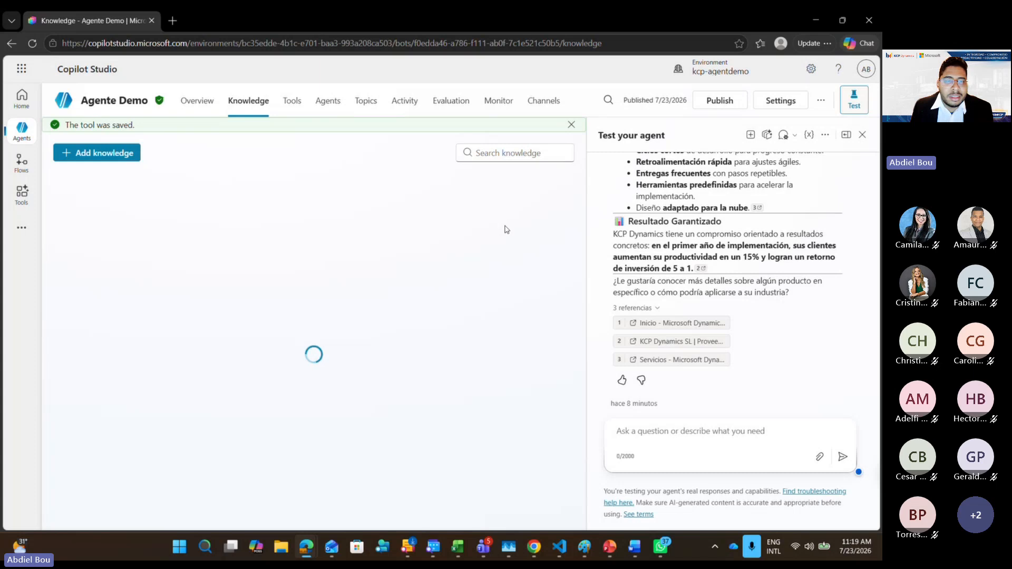
pyautogui.click(292, 103)
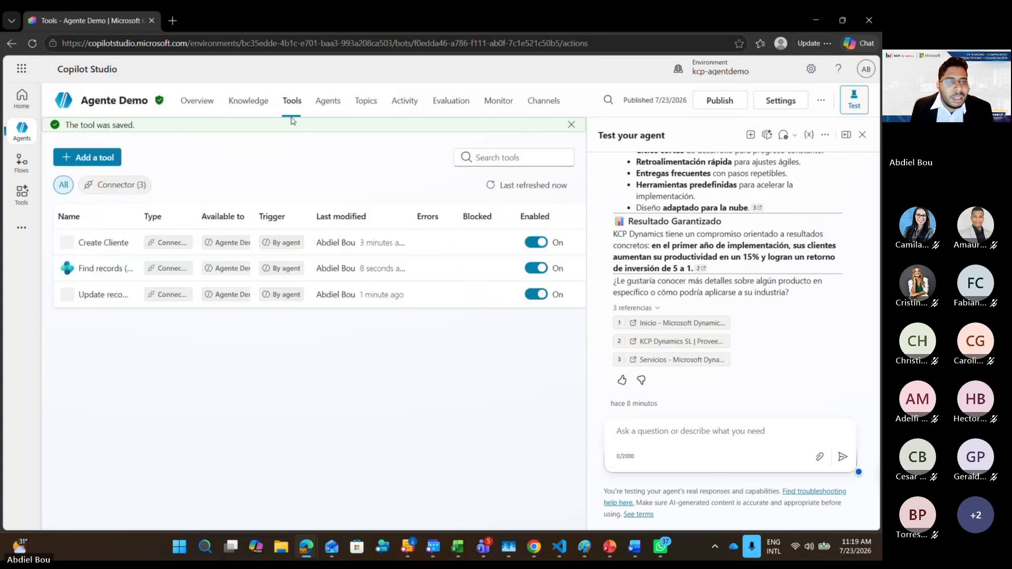
pyautogui.click(95, 160)
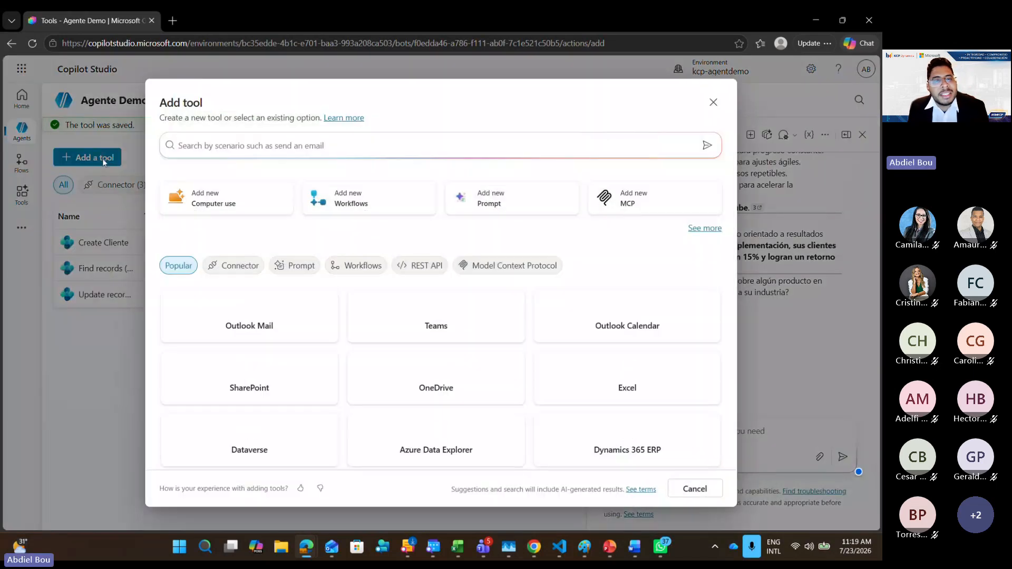
pyautogui.click(486, 268)
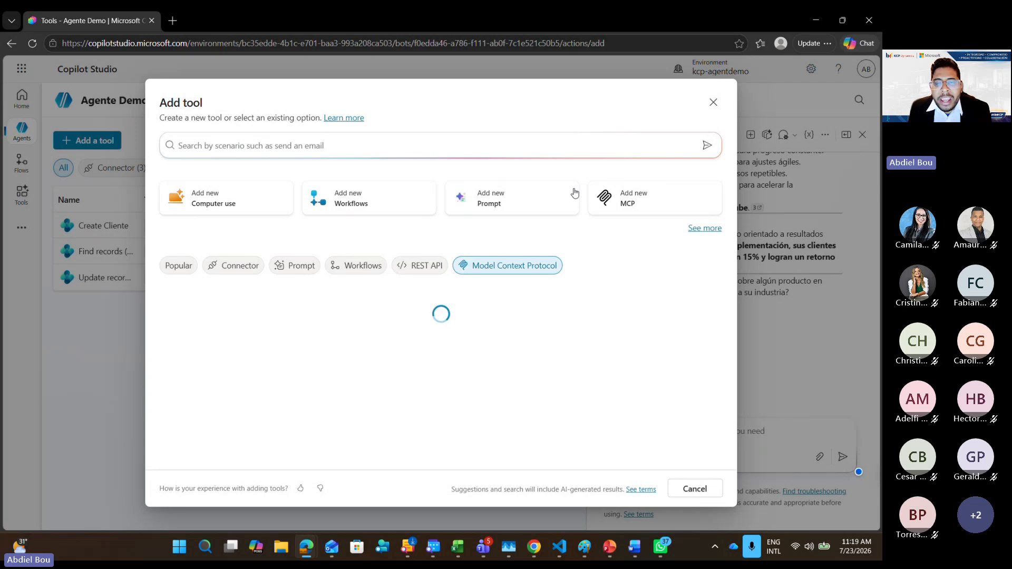
pyautogui.click(387, 143)
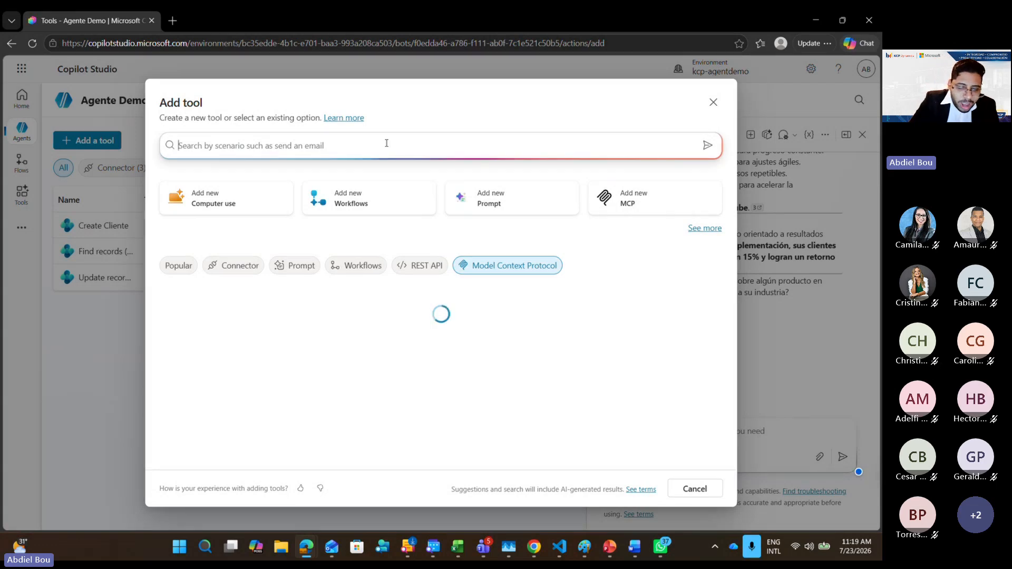
pyautogui.write('busin')
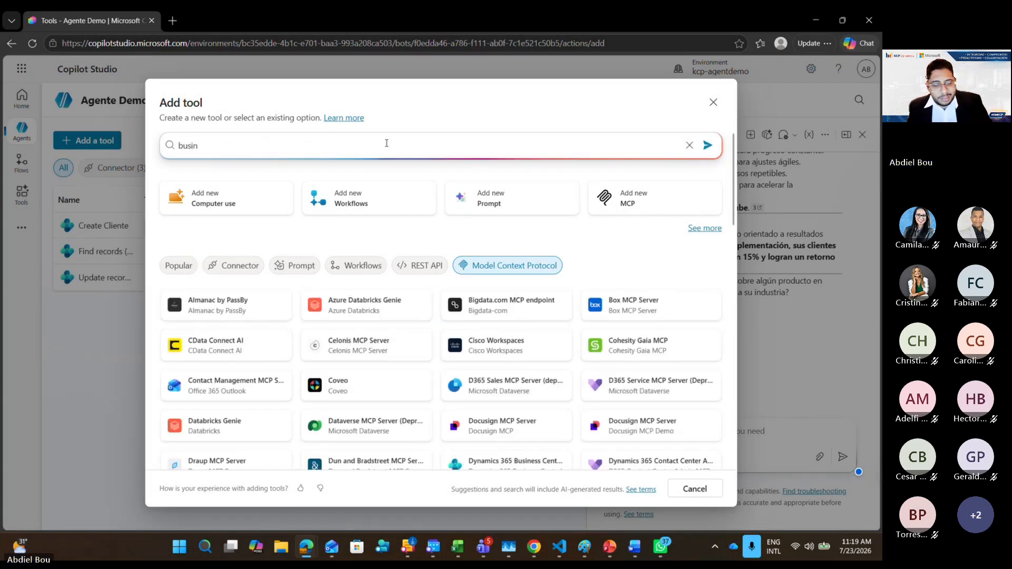
pyautogui.write('ess')
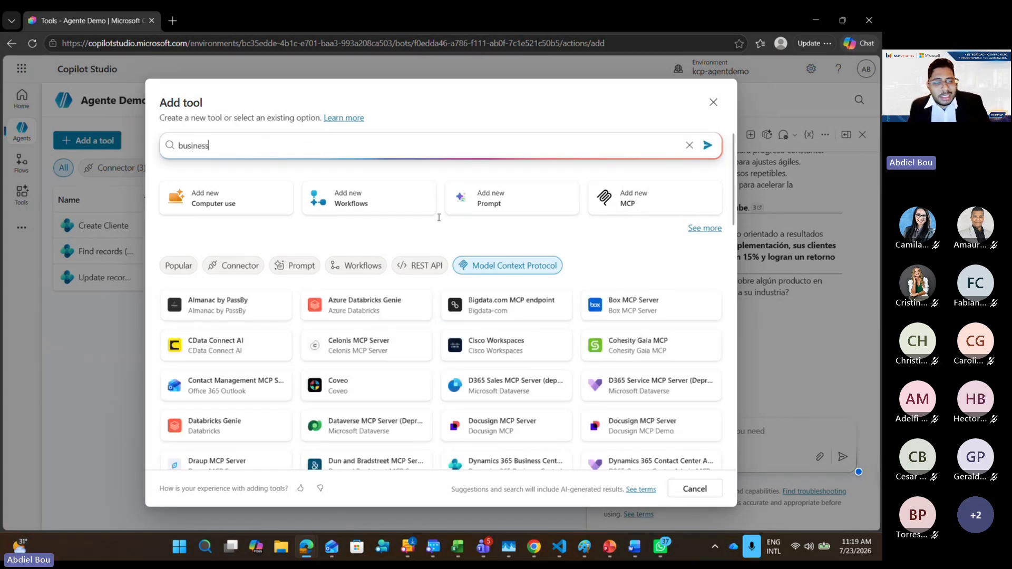
pyautogui.click(707, 146)
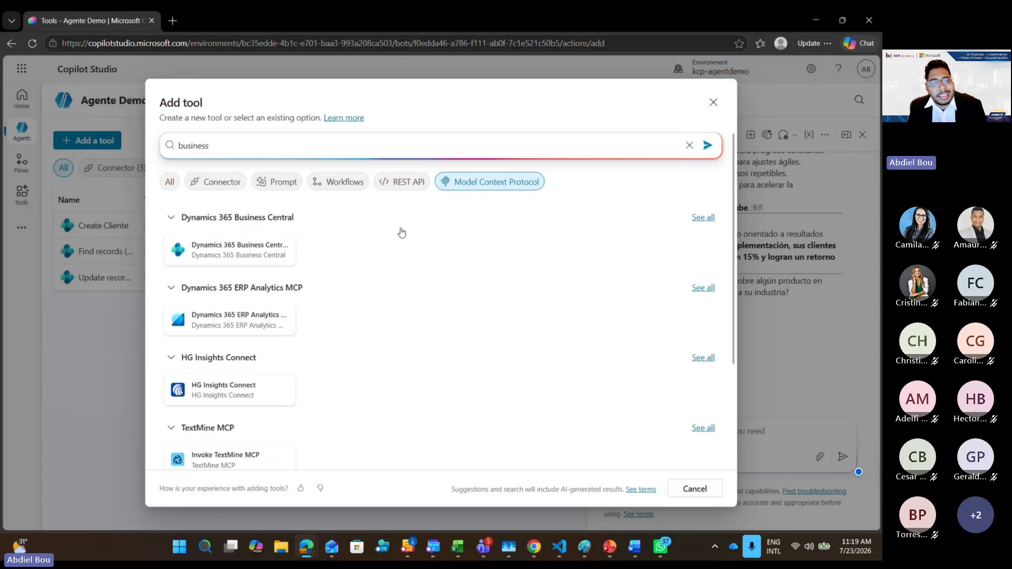
pyautogui.click(208, 251)
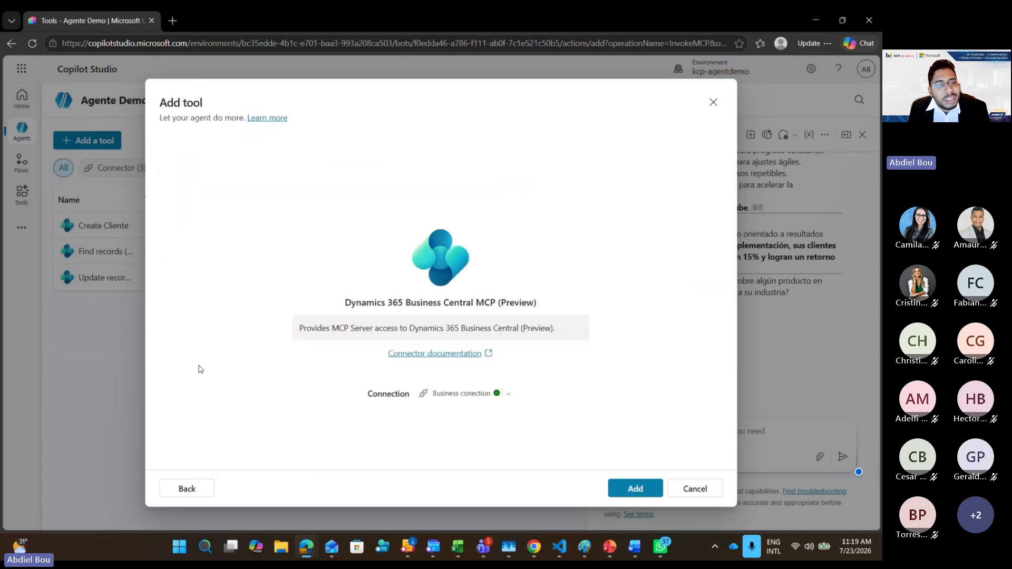
pyautogui.click(652, 493)
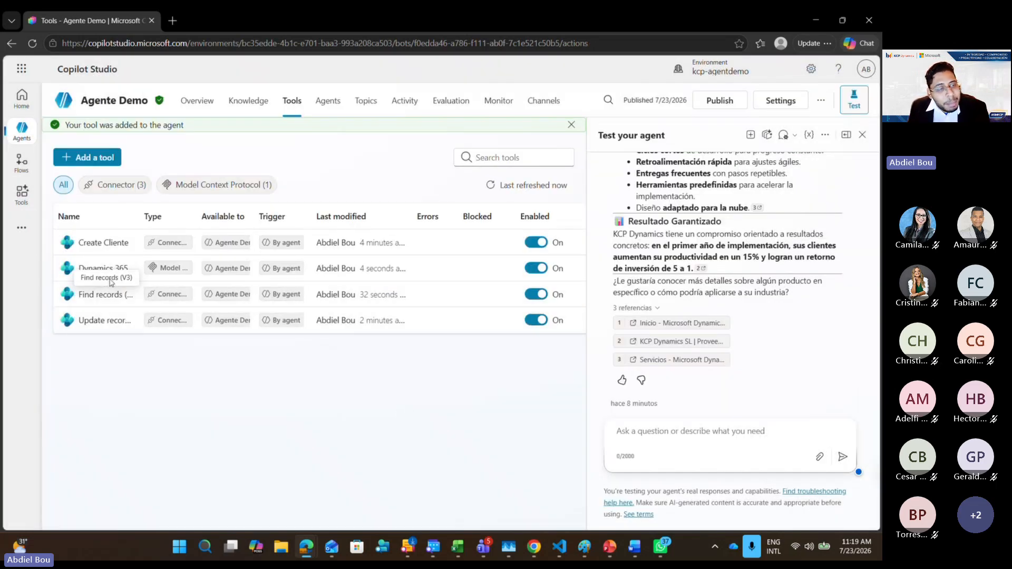
# Open the Dynamics 365 Business Central MCP (Preview) tool and set its Environment input to KCP-DEMO-DO
pyautogui.click(105, 271)
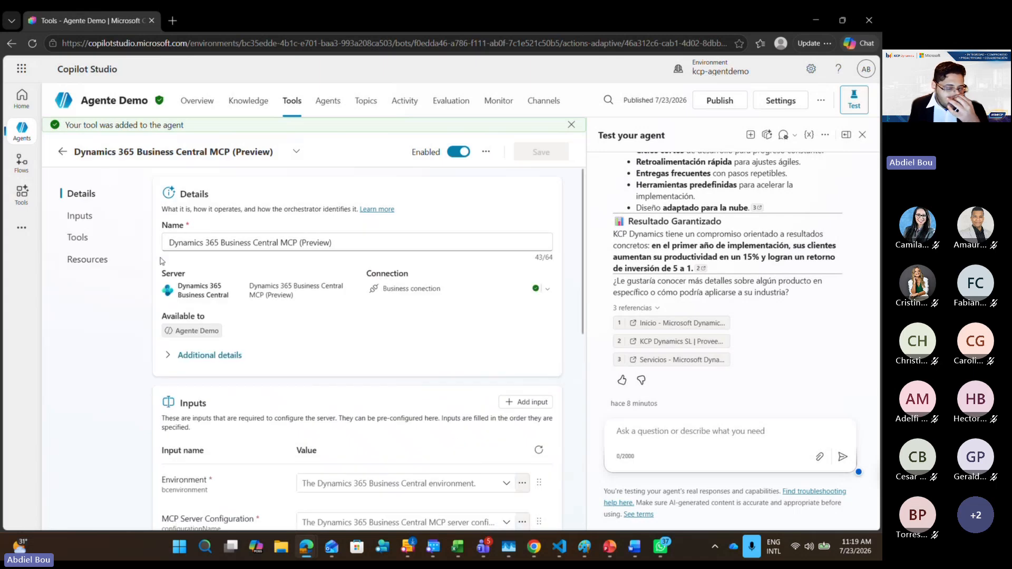
pyautogui.scroll(-2, 351, 401)
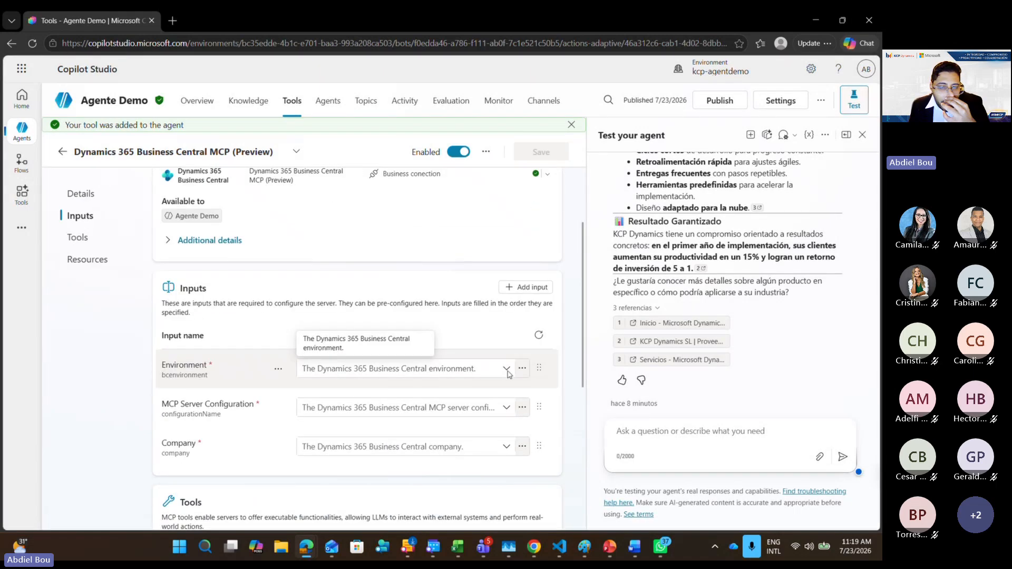
pyautogui.click(499, 371)
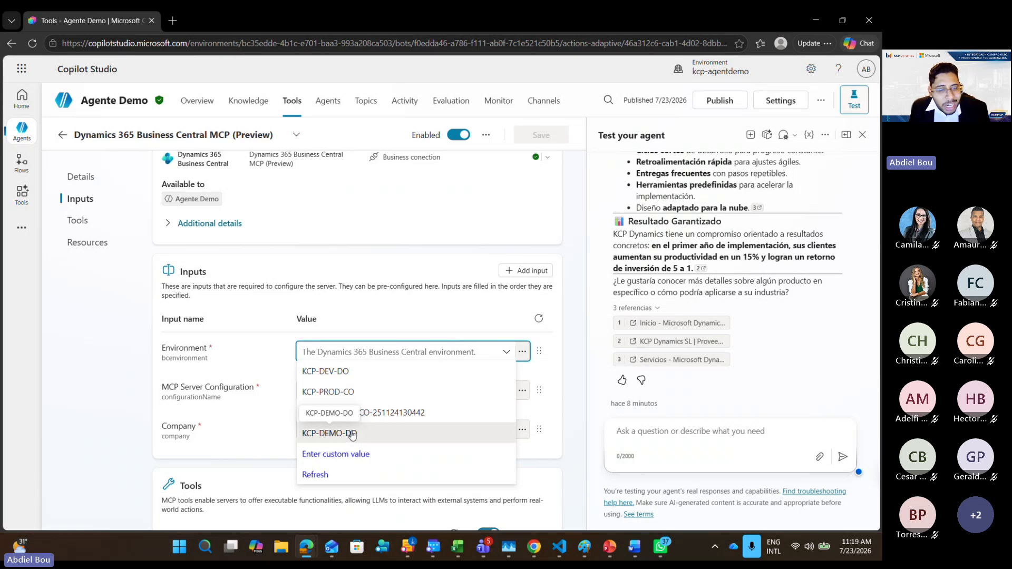
pyautogui.click(352, 434)
# Refresh the MCP Server Configuration suggestions and choose (Use default built-in configuration)
pyautogui.scroll(1, 125, 315)
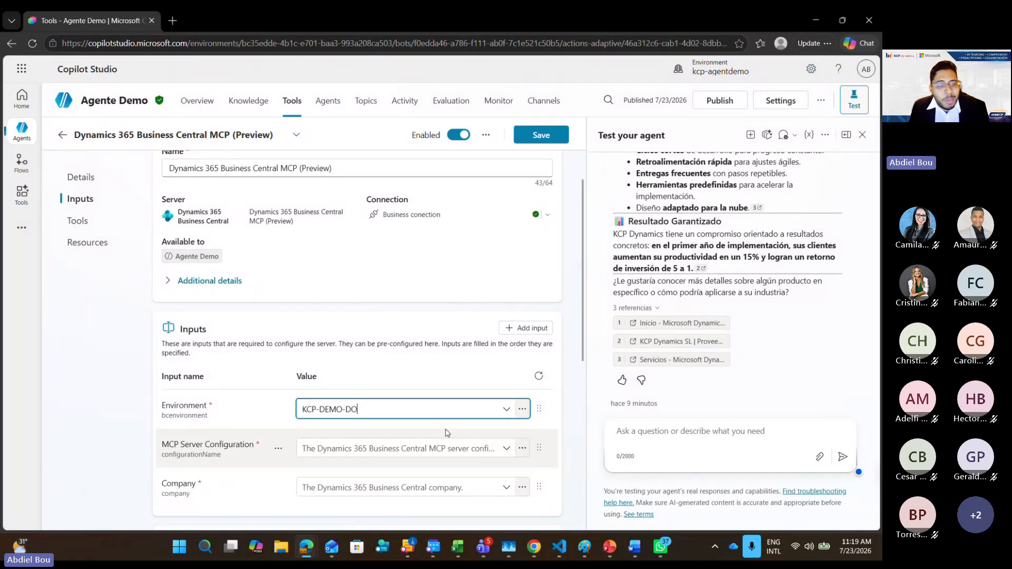
pyautogui.click(507, 448)
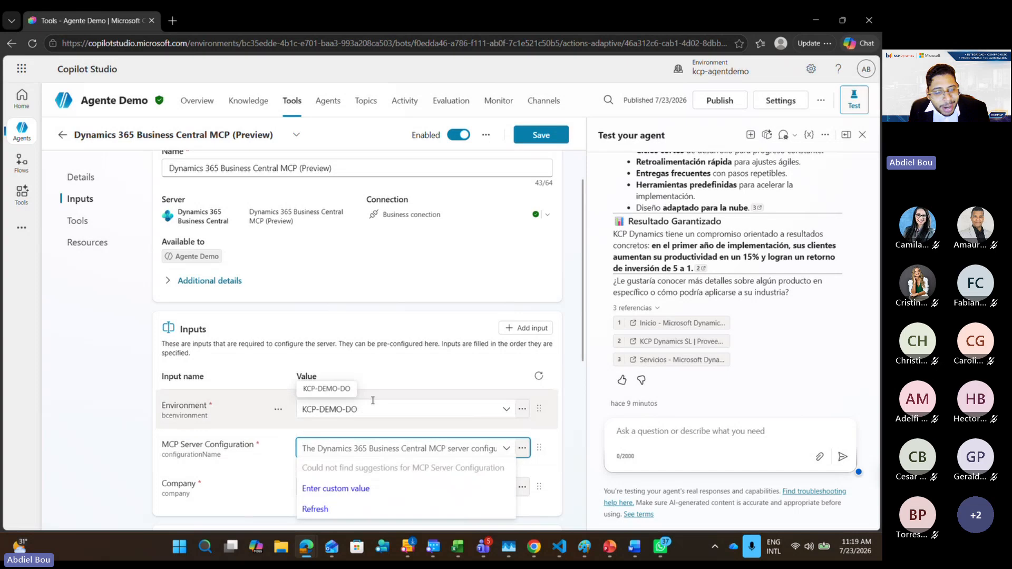
pyautogui.scroll(-1, 373, 401)
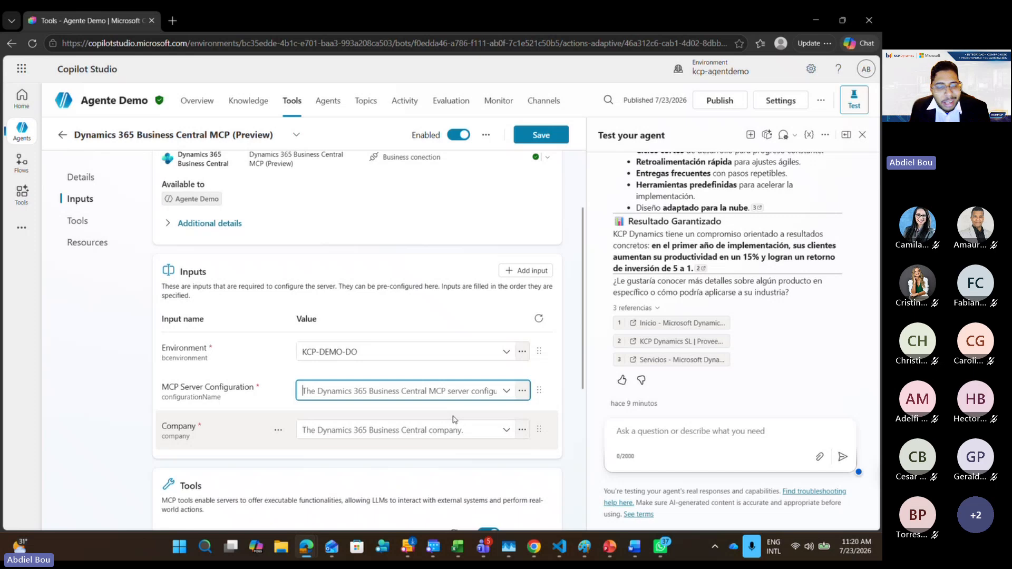
pyautogui.click(505, 395)
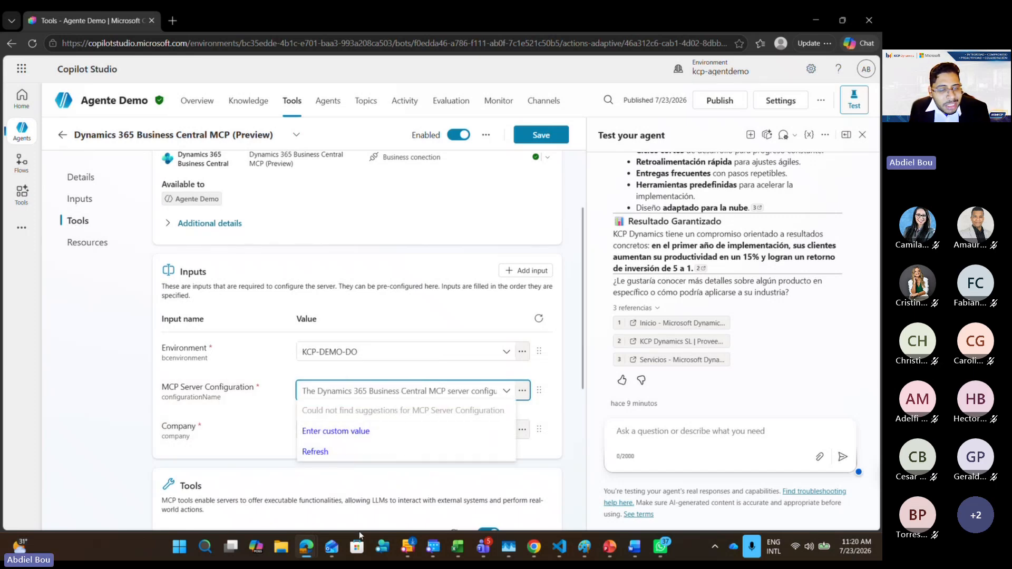
pyautogui.click(335, 452)
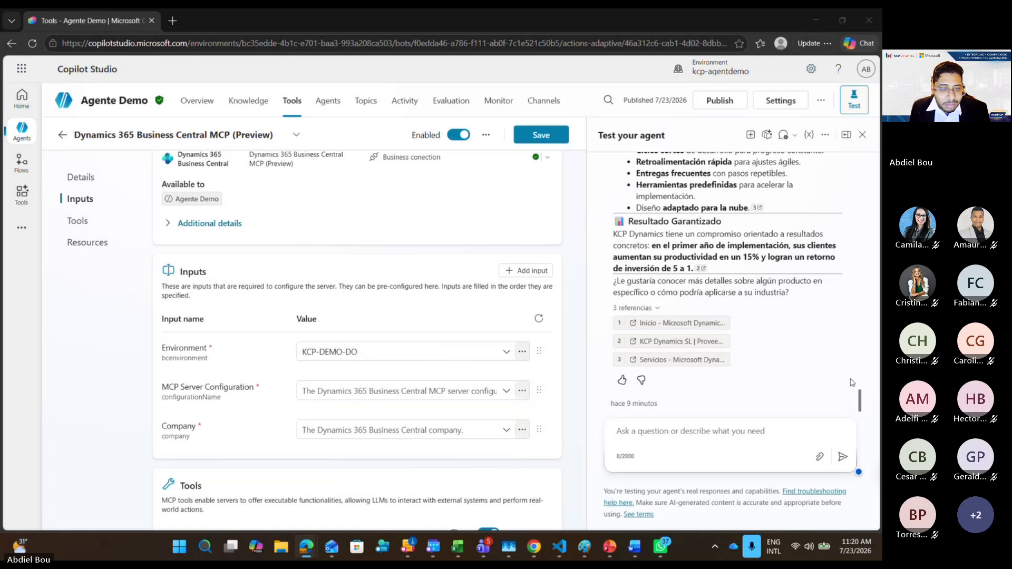
pyautogui.click(506, 391)
pyautogui.click(505, 391)
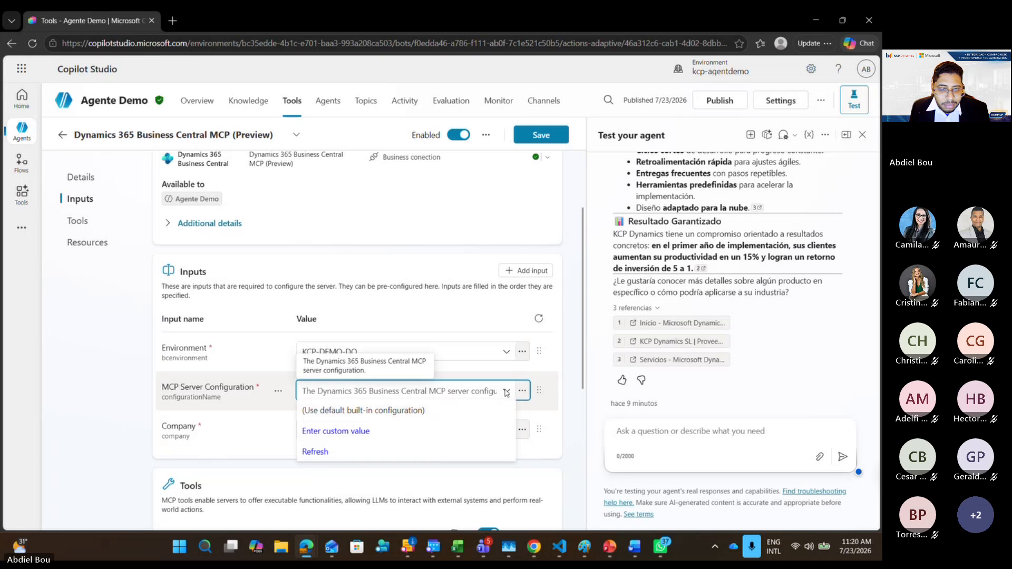
pyautogui.click(429, 414)
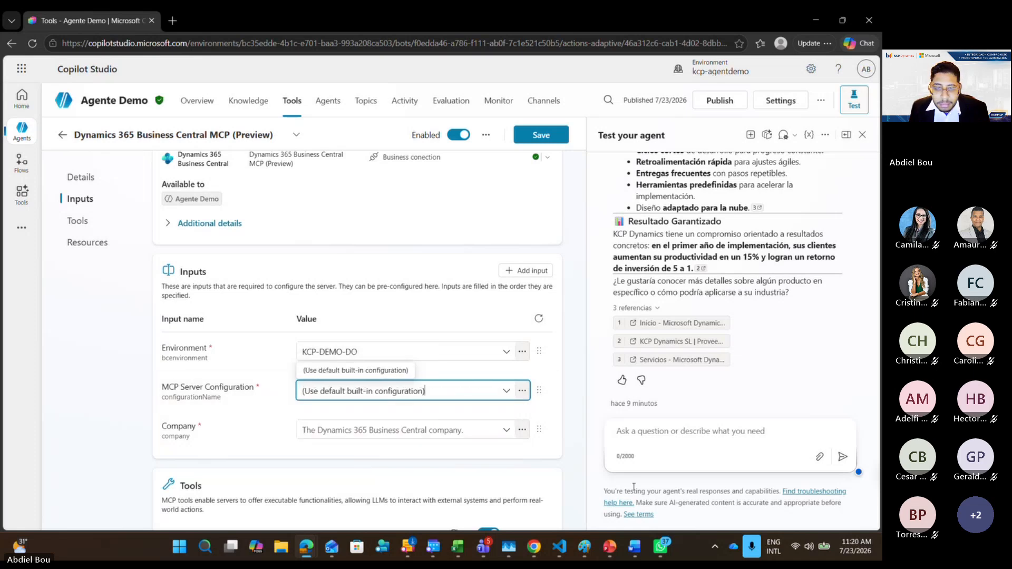
# Refresh the Company suggestions, choose KCP-DEMO-DO (My Company) and save the MCP tool
pyautogui.click(506, 430)
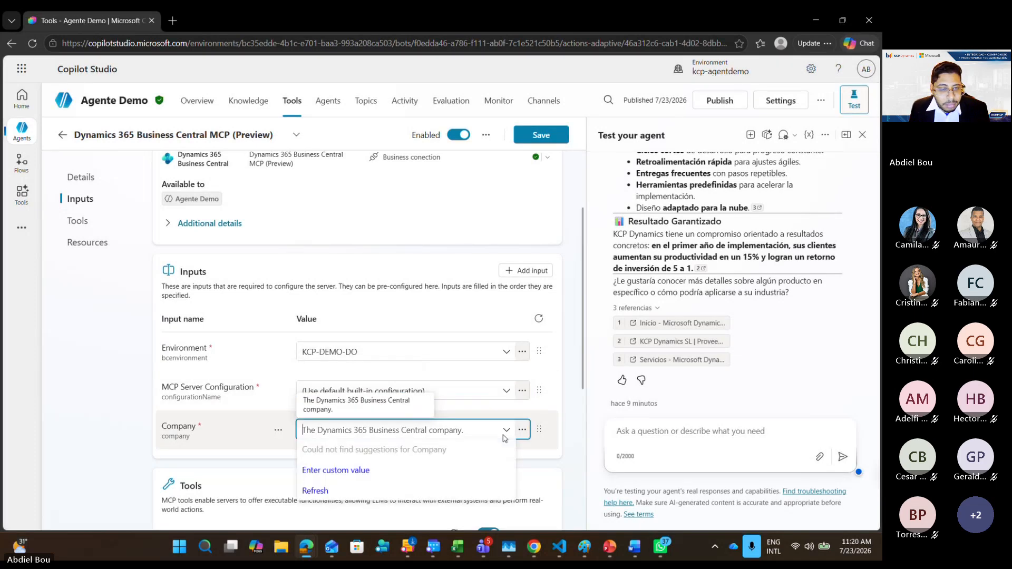
pyautogui.click(371, 489)
pyautogui.scroll(-2, 504, 317)
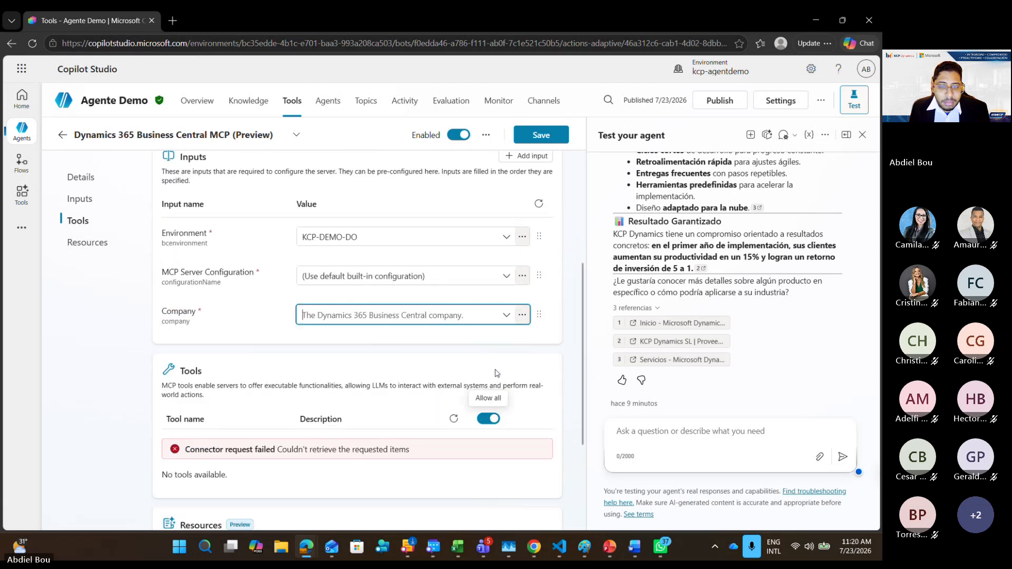
pyautogui.click(506, 316)
pyautogui.click(400, 338)
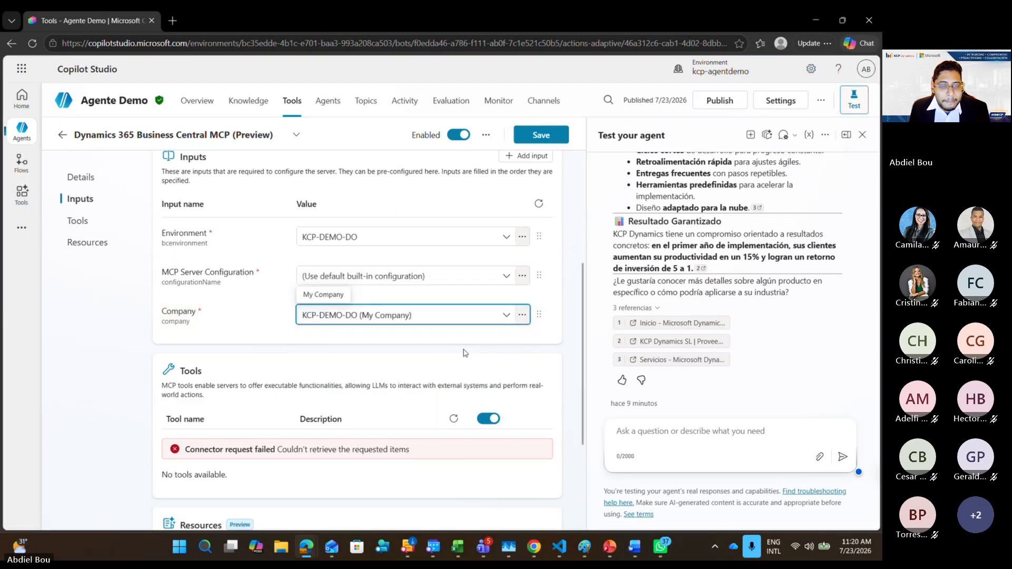
pyautogui.scroll(2, 471, 361)
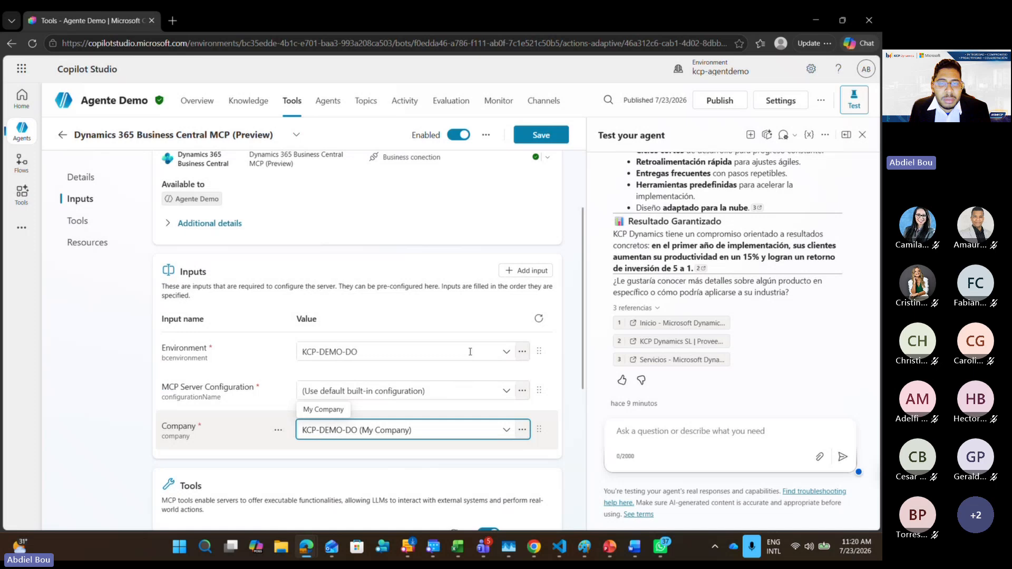
pyautogui.click(541, 135)
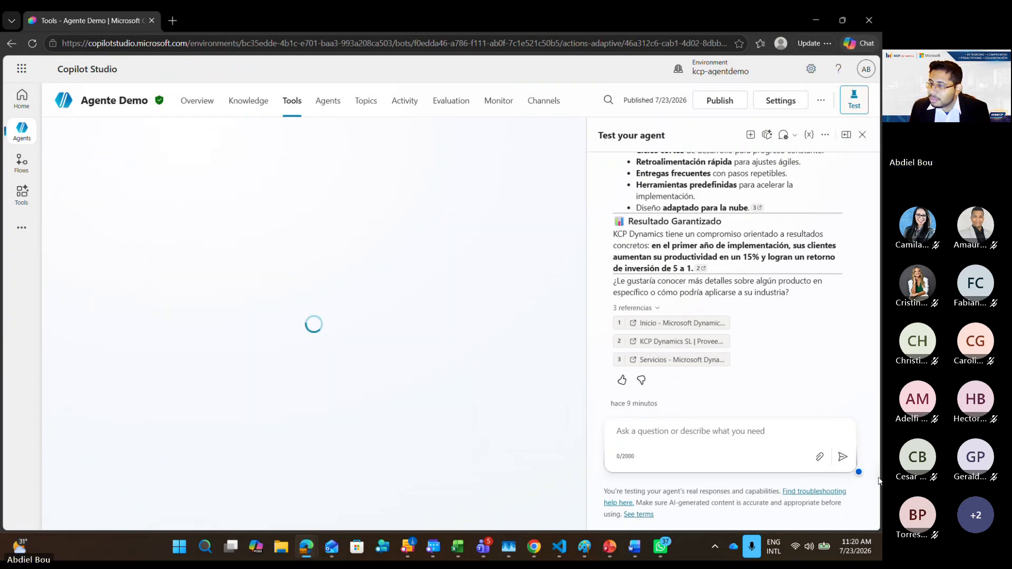
# Check the saved MCP tool inputs, return to the agent's tools list and publish the agent
pyautogui.scroll(-3, 467, 431)
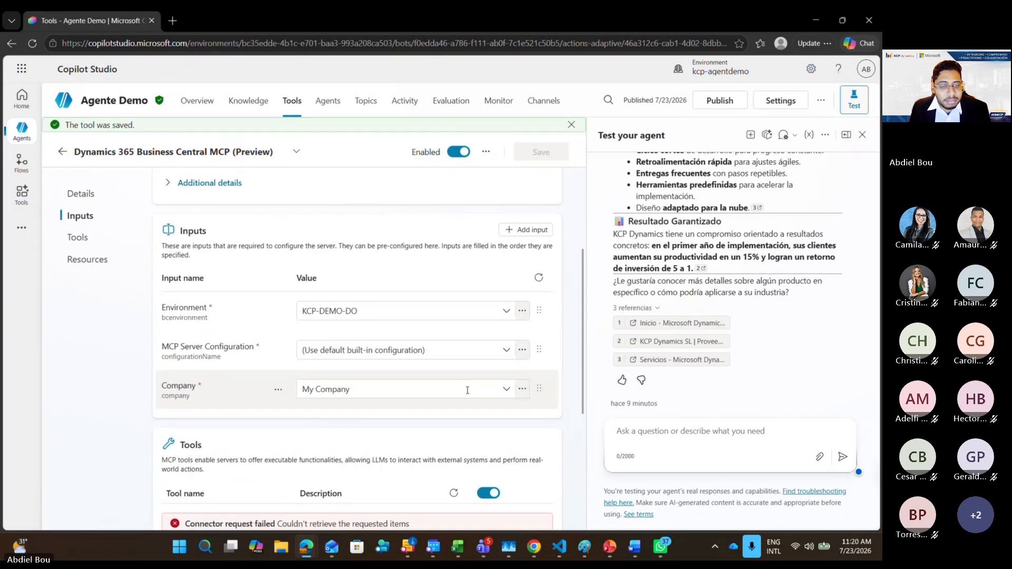
pyautogui.scroll(1, 442, 422)
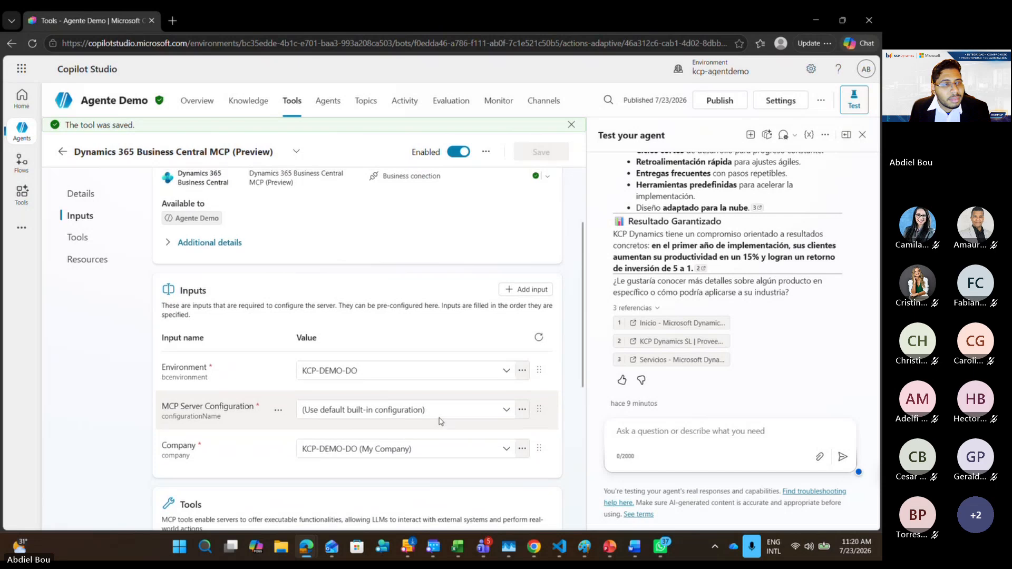
pyautogui.scroll(2, 440, 420)
pyautogui.click(63, 153)
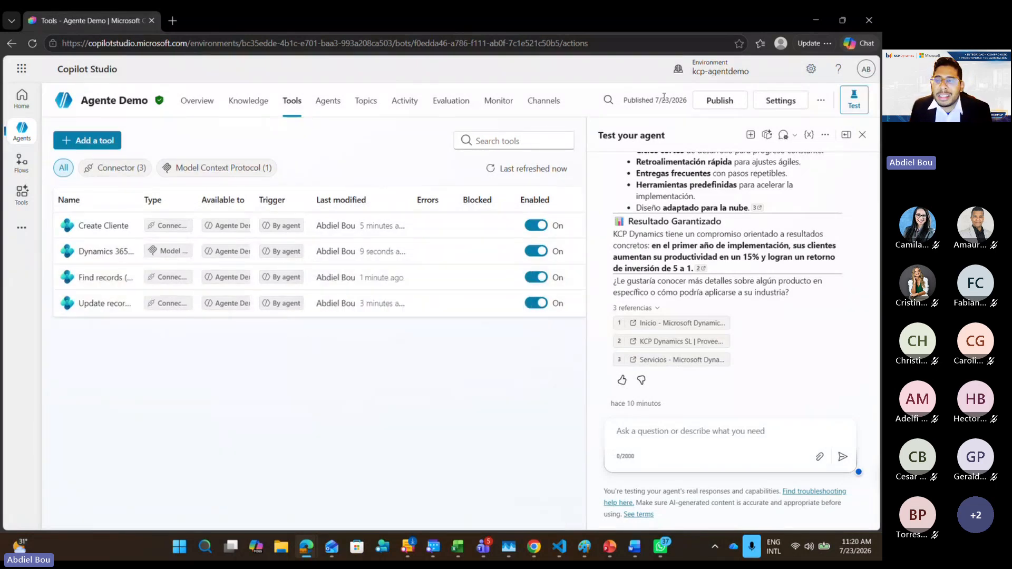
pyautogui.click(720, 100)
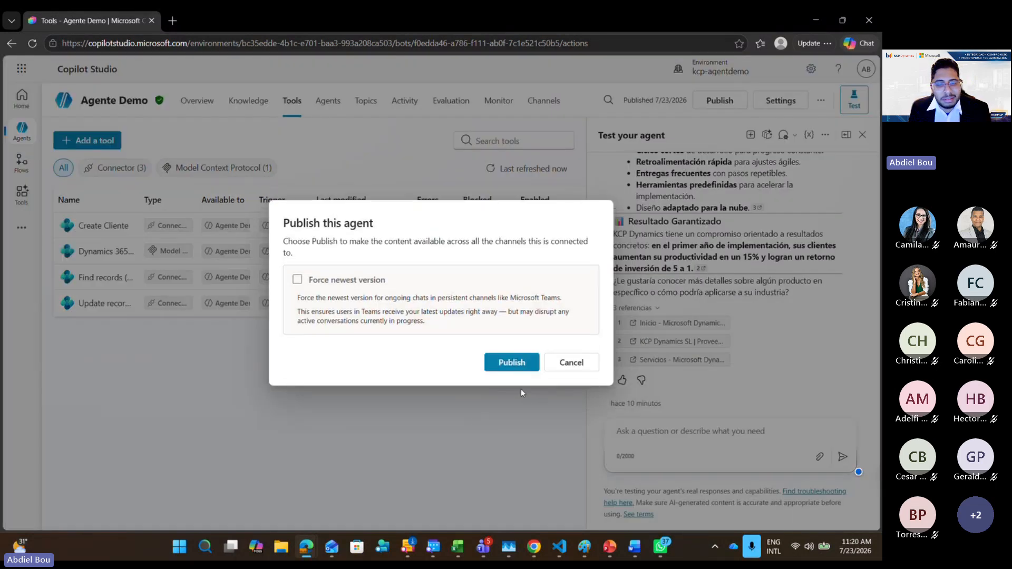
pyautogui.click(518, 369)
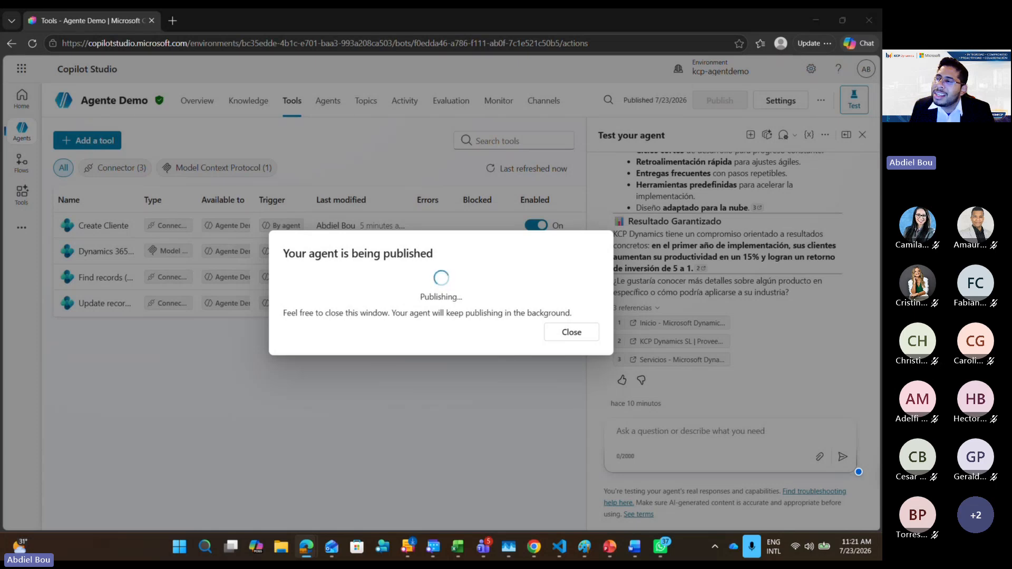
# Bring the Business Central tab into this browser window and look through the customers list and the School of Fine Art customer card
pyautogui.moveTo(880, 221); pyautogui.dragTo(201, 25)
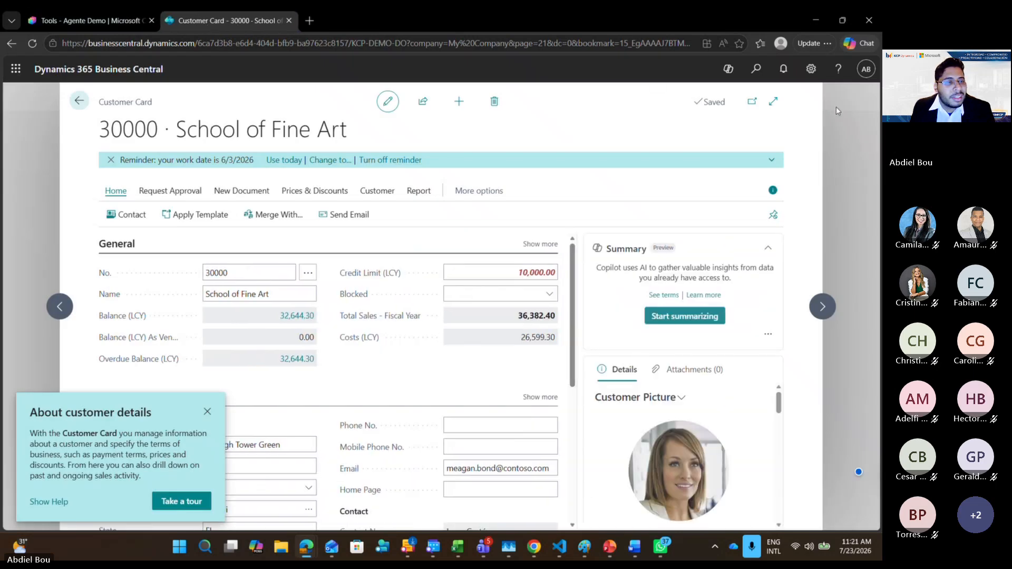
pyautogui.click(80, 101)
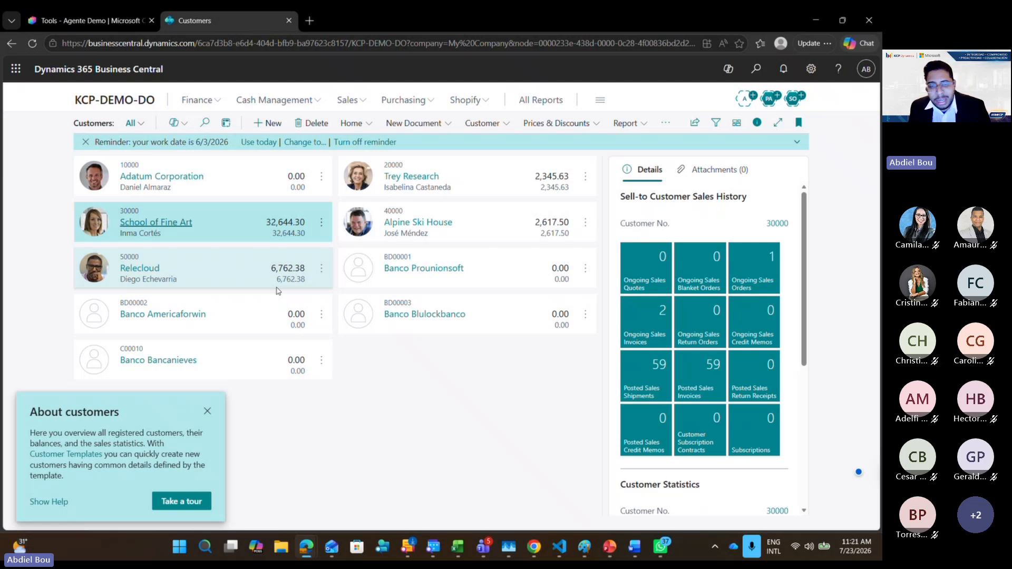
pyautogui.click(186, 223)
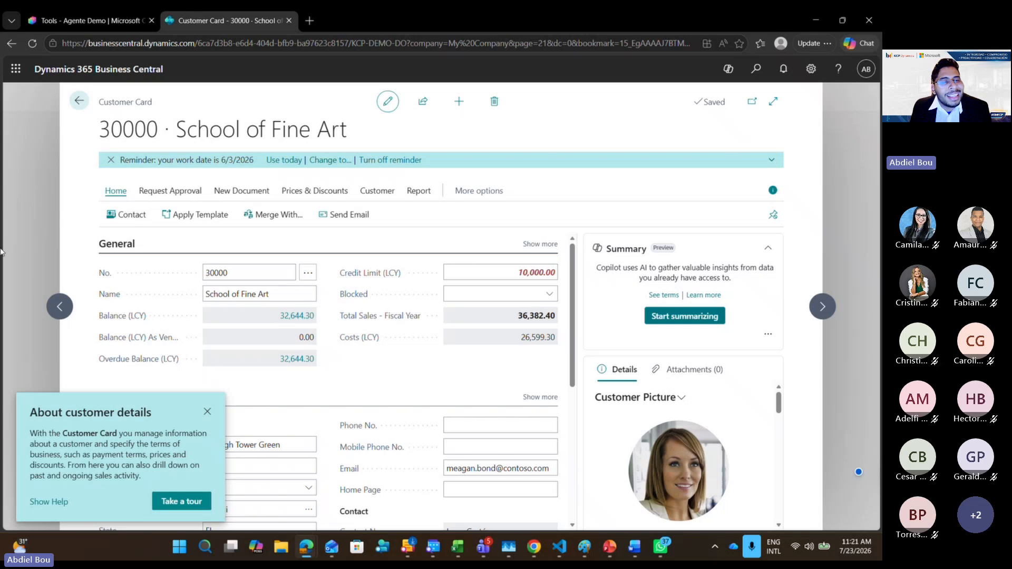
pyautogui.click(89, 20)
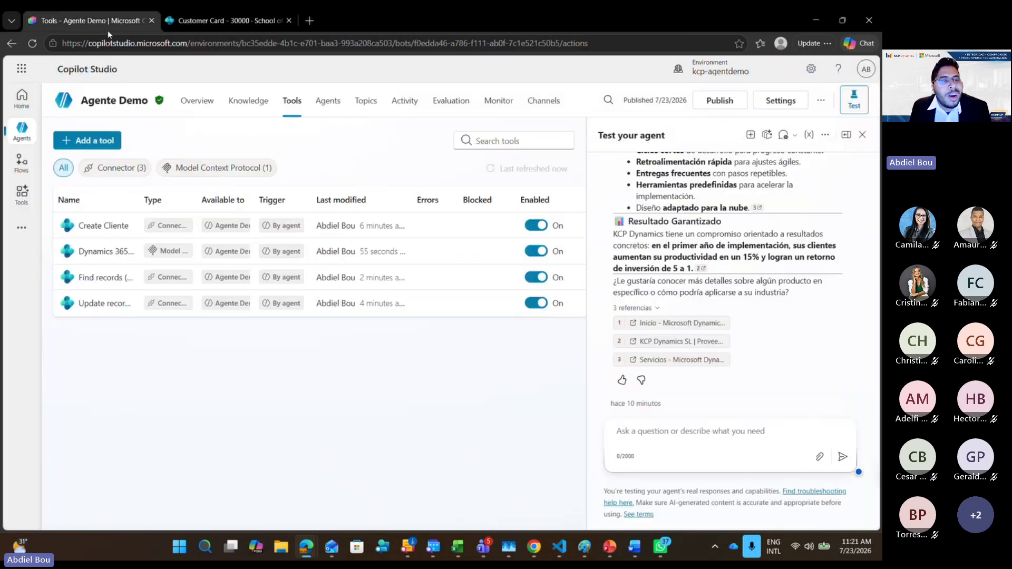
pyautogui.click(217, 21)
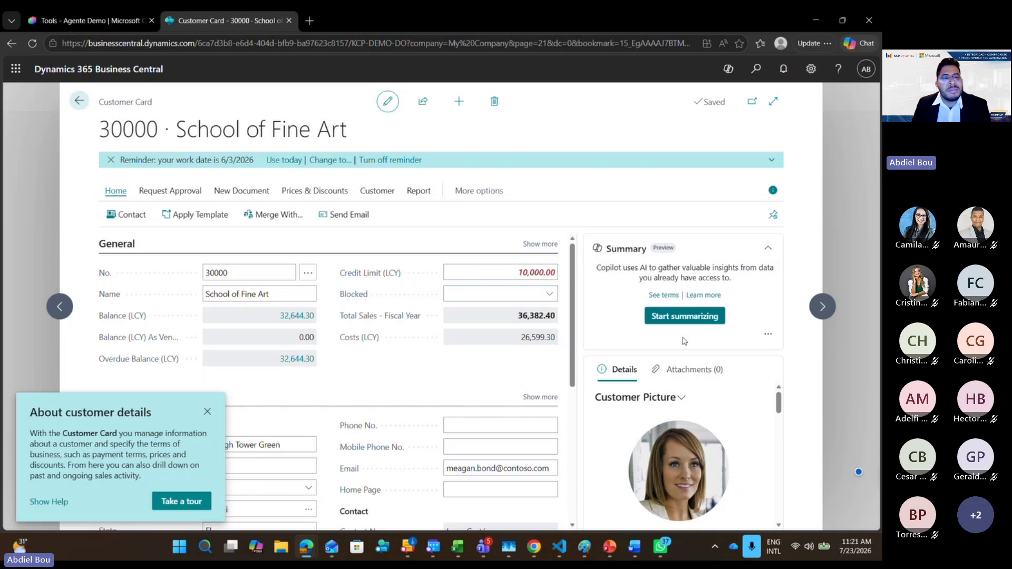
# Close the customer card, switch back to Copilot Studio and send the test agent "Hola puedes cuales son mis clientes"
pyautogui.press('Escape')
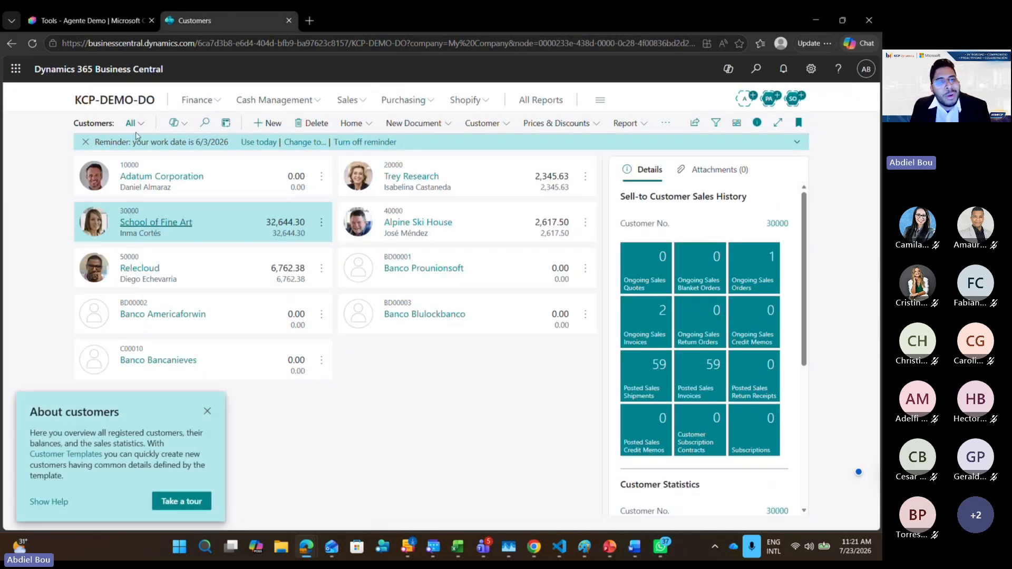
pyautogui.click(97, 20)
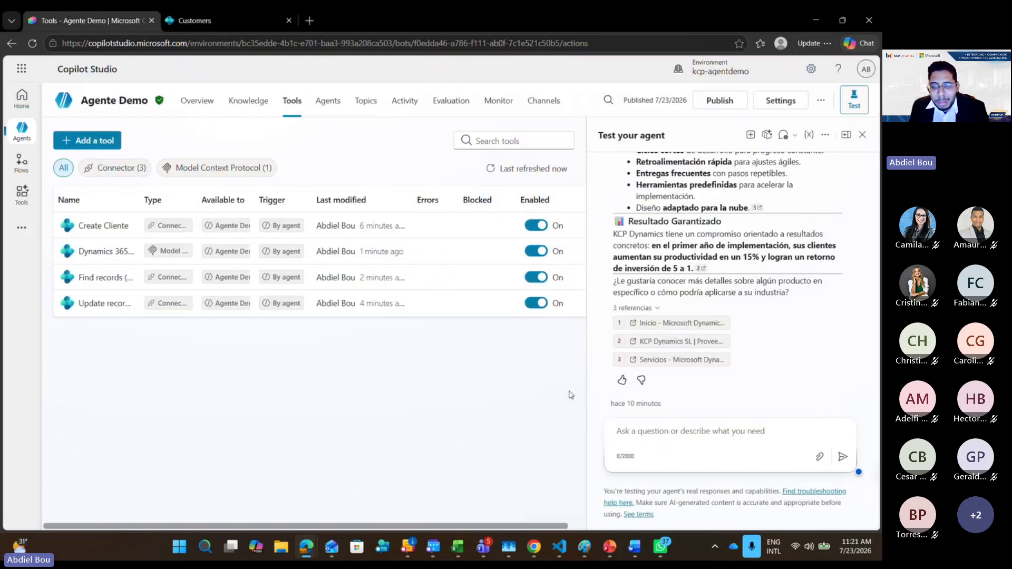
pyautogui.click(633, 426)
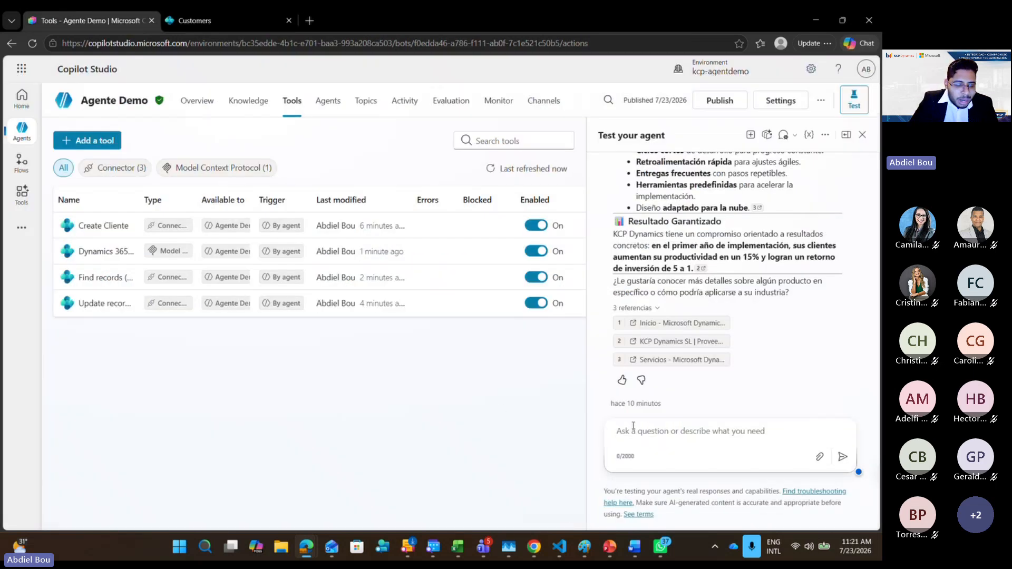
pyautogui.press('capslock')
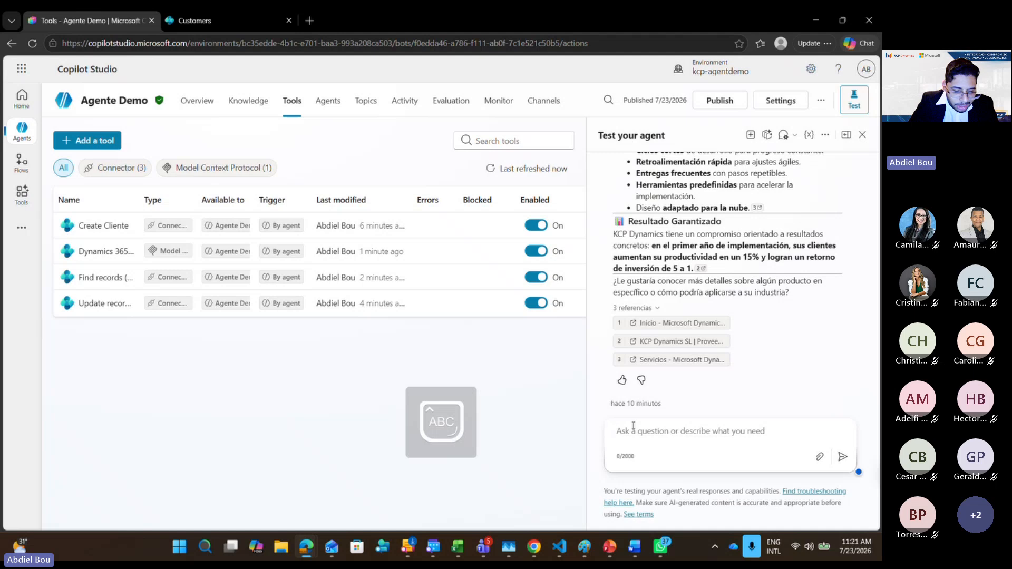
pyautogui.write('H')
pyautogui.press('capslock')
pyautogui.write('ola ')
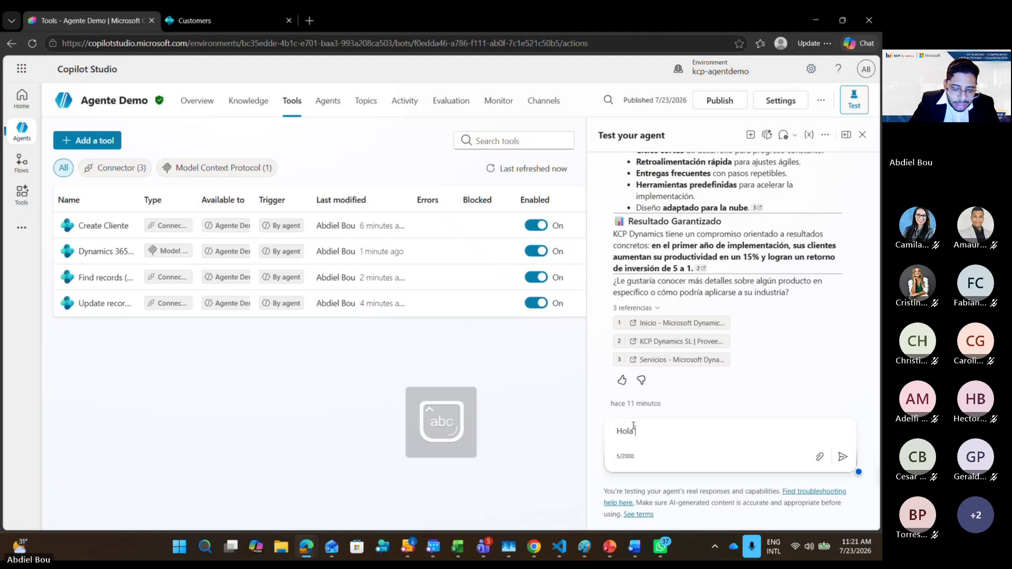
pyautogui.write('puedes cu')
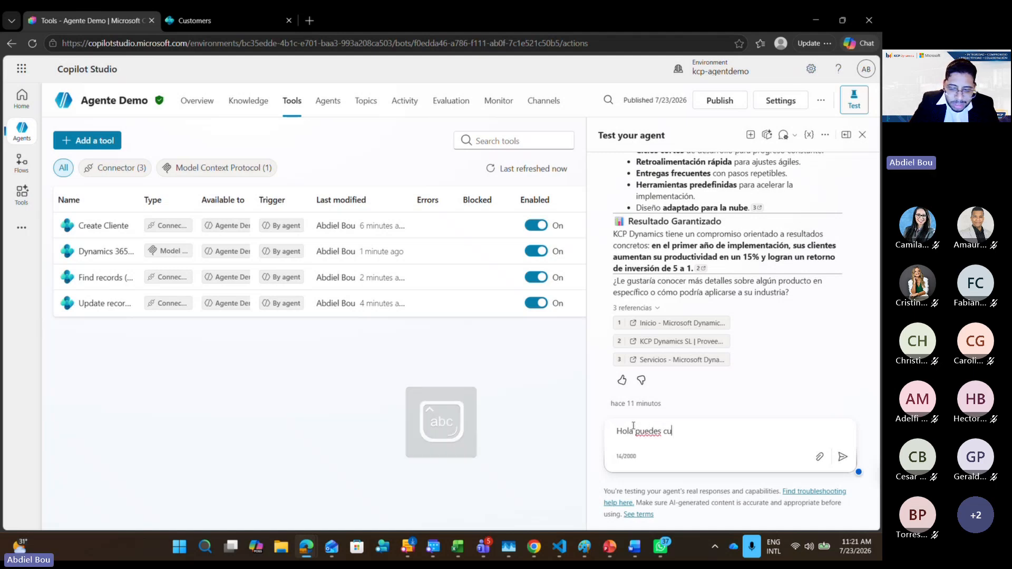
pyautogui.write('ales son mis clientes')
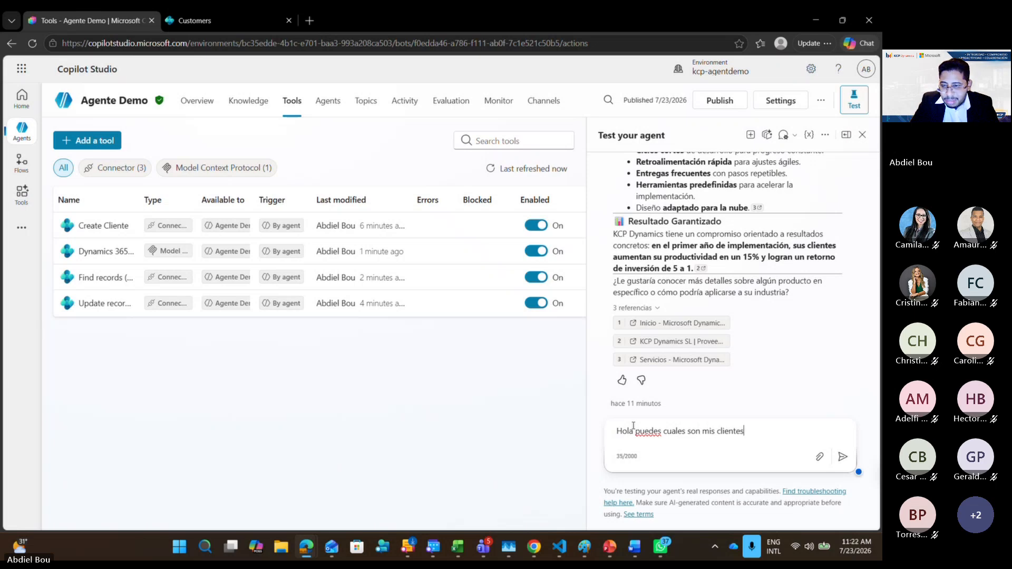
pyautogui.press('Return')
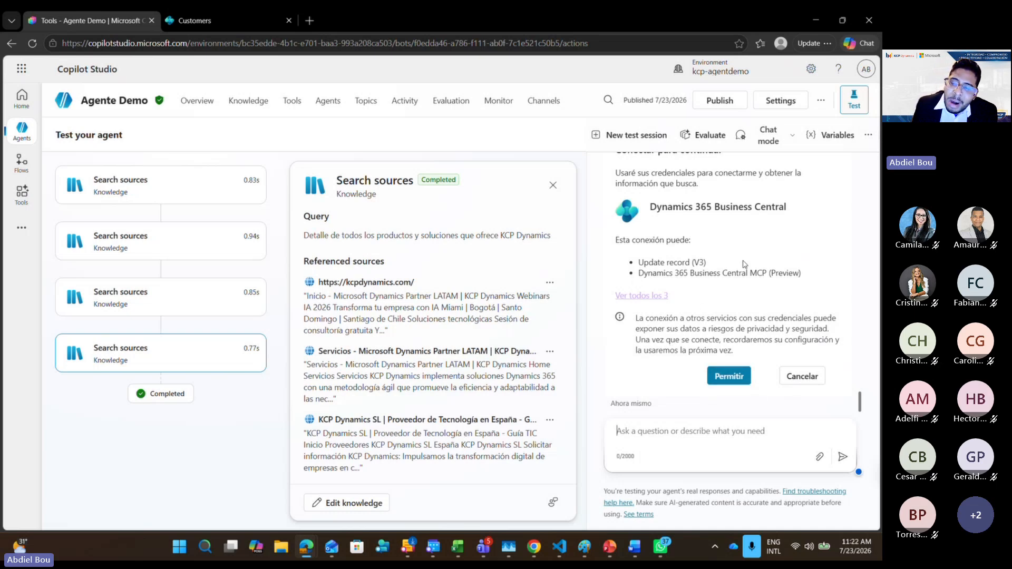
# Allow the agent to use the Dynamics 365 Business Central connection requested in the test chat
pyautogui.scroll(2, 680, 287)
pyautogui.scroll(-1, 717, 290)
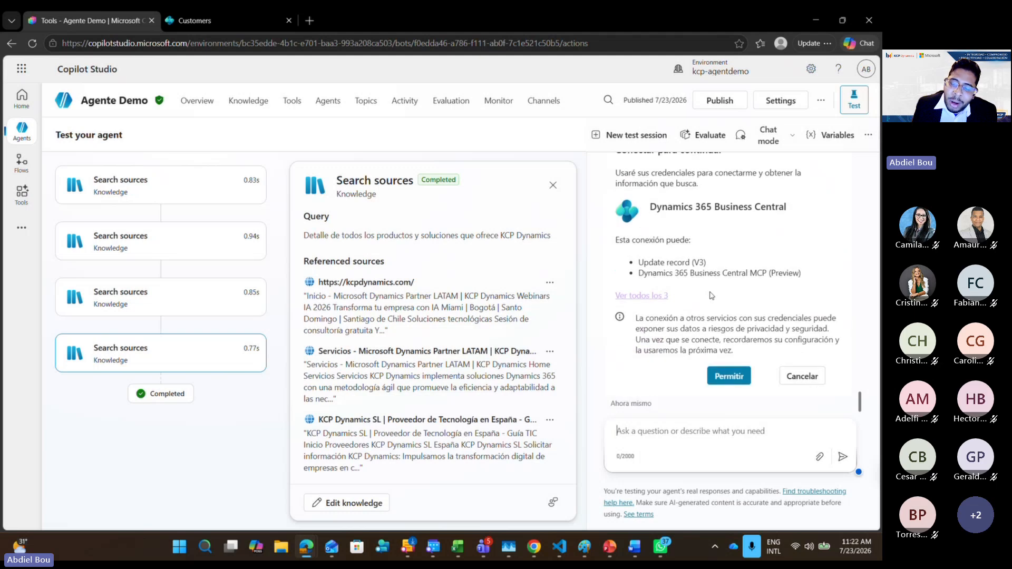
pyautogui.click(721, 378)
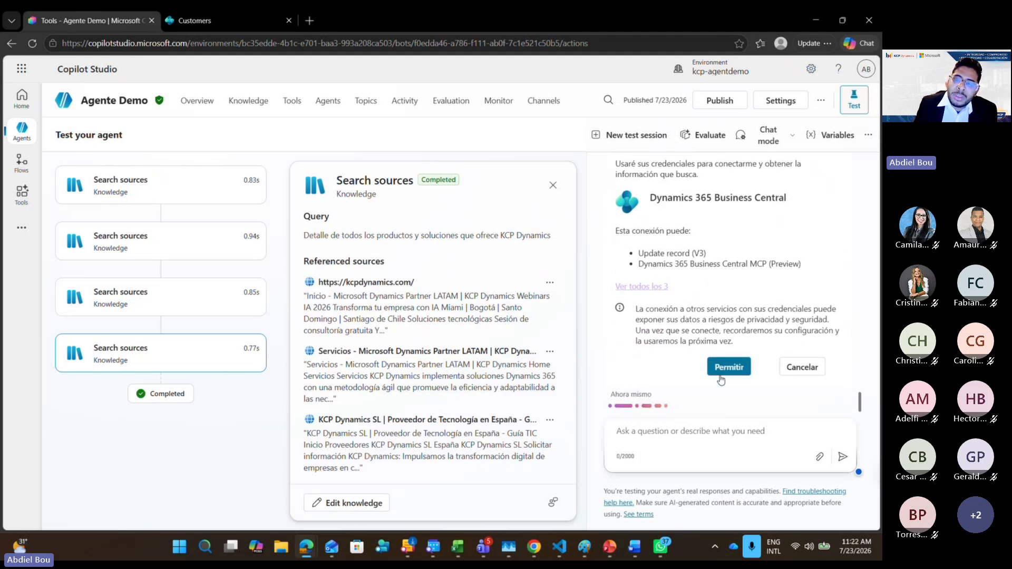
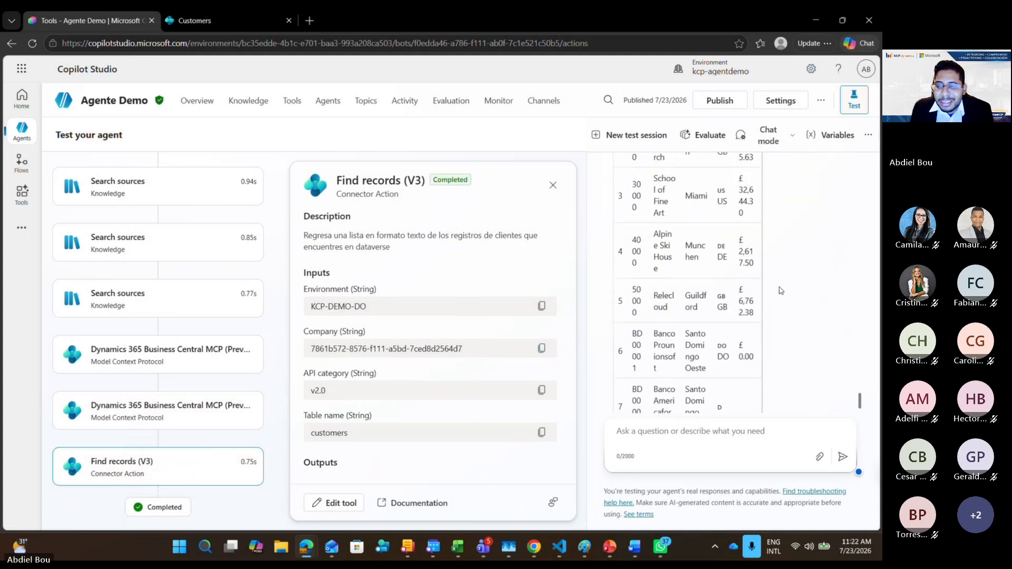
# Review the agent's customer list, table and quick summary, including the customer with the highest outstanding balance
pyautogui.scroll(5, 781, 290)
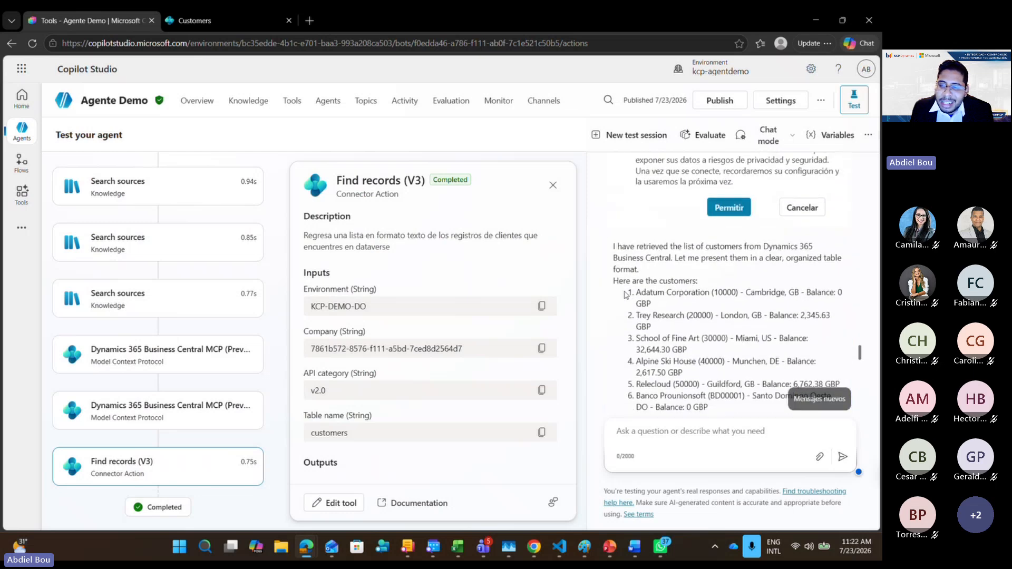
pyautogui.scroll(-3, 633, 290)
pyautogui.scroll(-1, 626, 269)
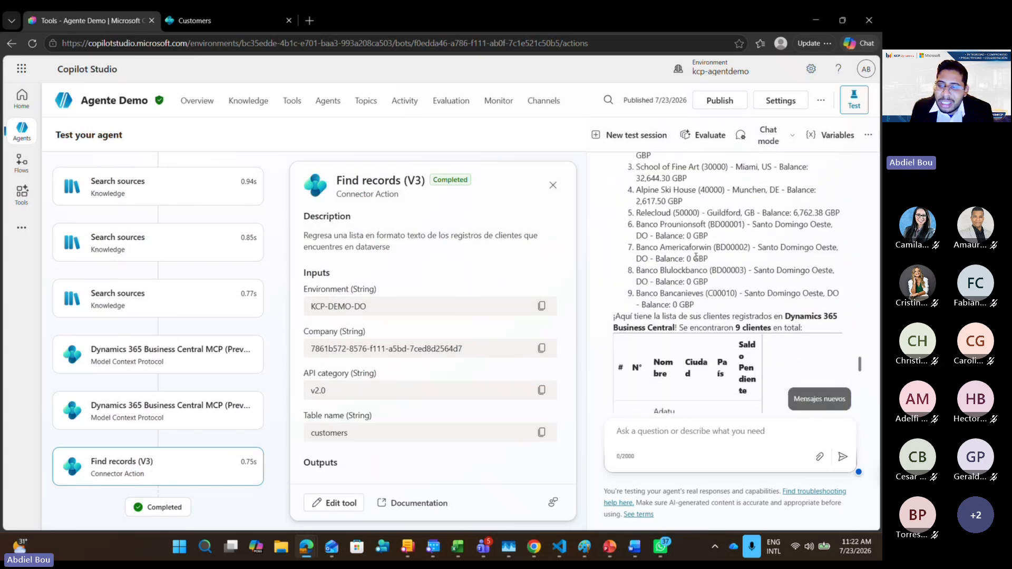
pyautogui.scroll(-4, 702, 261)
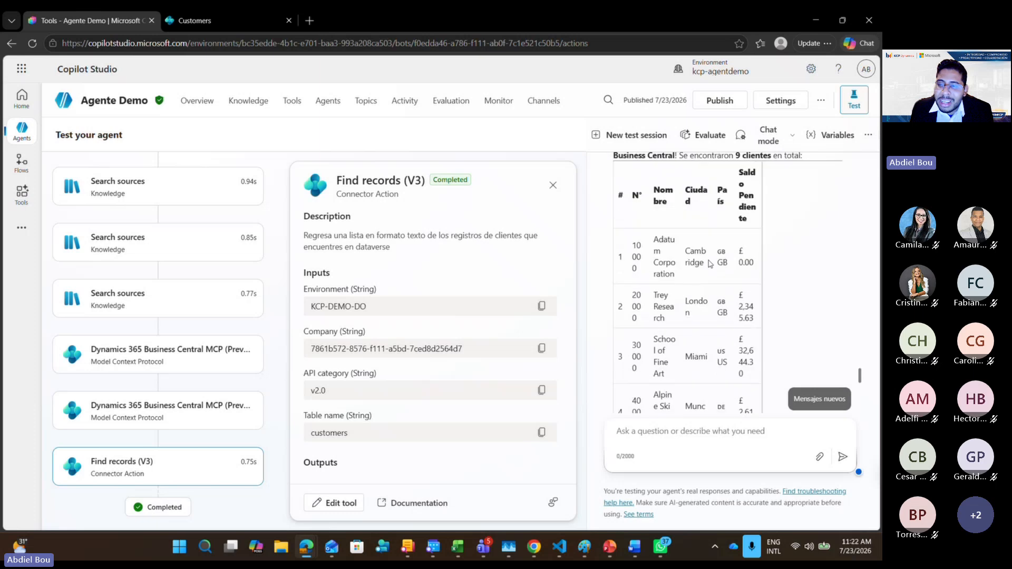
pyautogui.scroll(1, 710, 267)
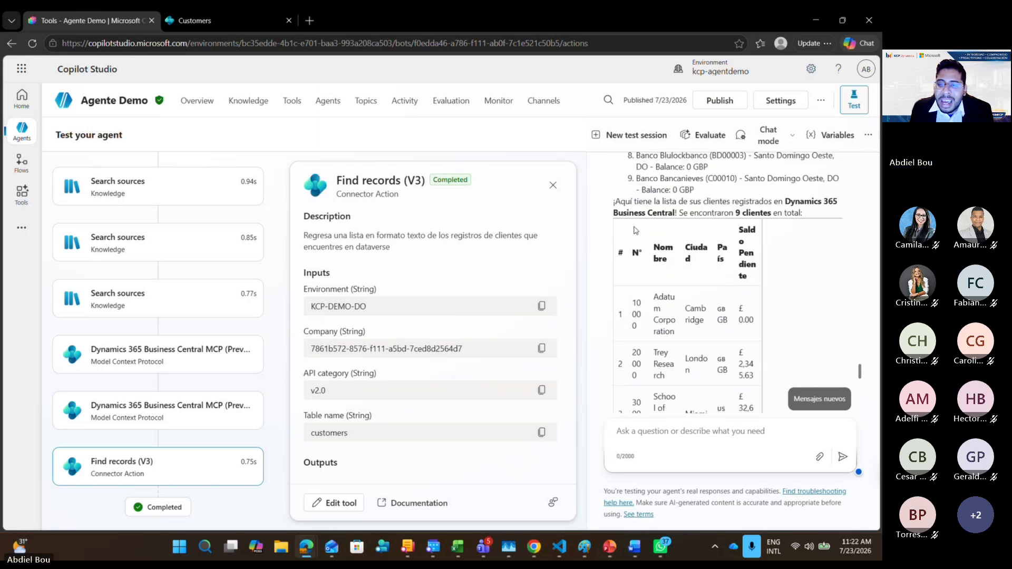
pyautogui.scroll(-9, 743, 228)
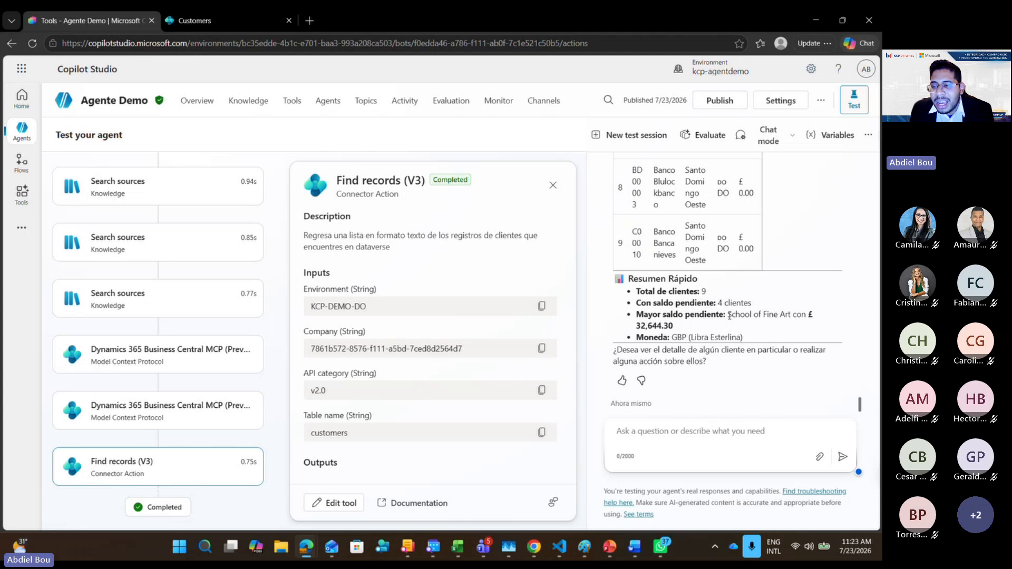
pyautogui.moveTo(729, 316); pyautogui.dragTo(785, 323)
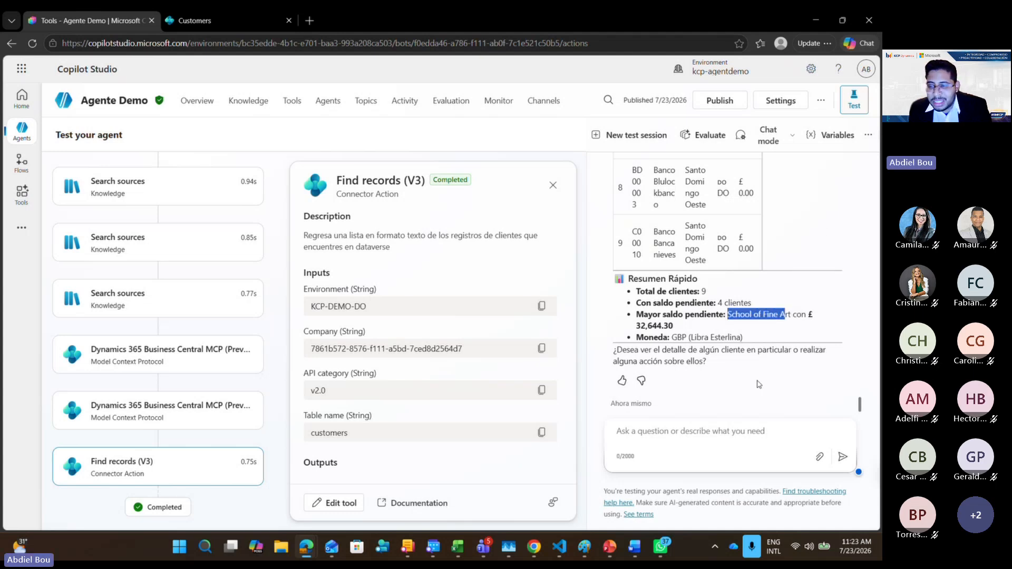
# Ask the test agent "cual es el limite de saldo de scholl of art"
pyautogui.click(737, 427)
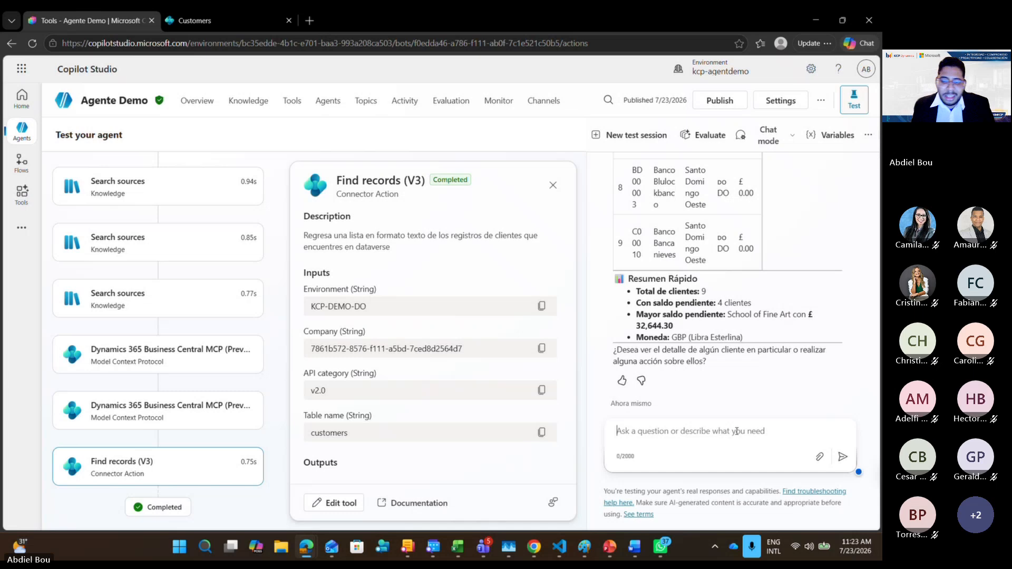
pyautogui.write('cual')
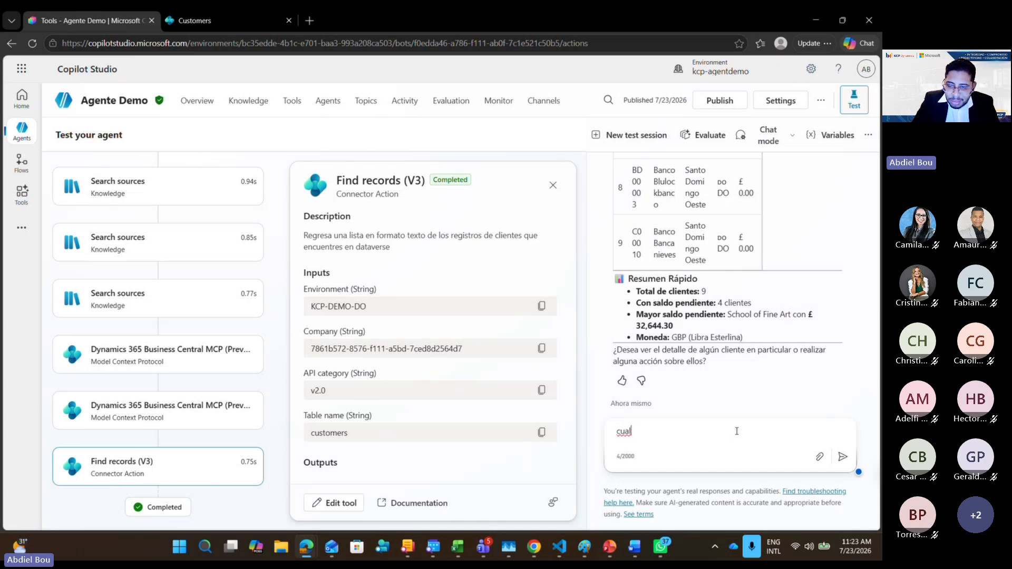
pyautogui.write(':  es el limite ')
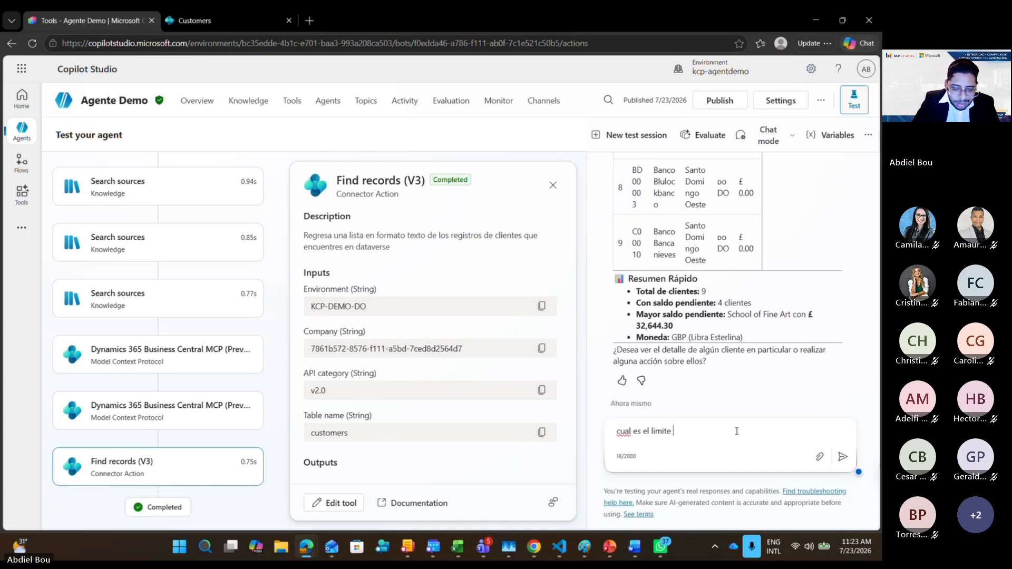
pyautogui.write('de saldo de s')
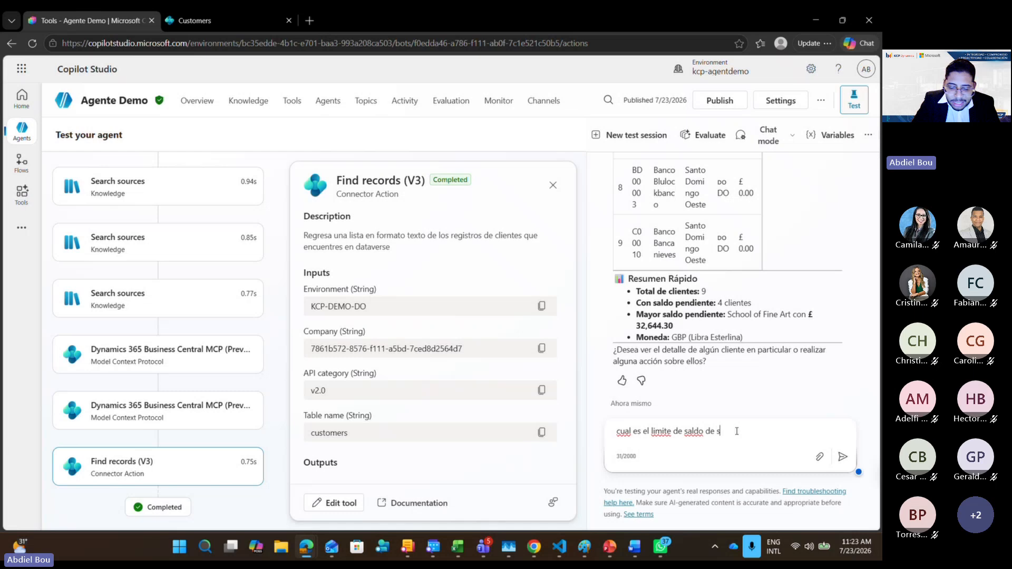
pyautogui.write('o')
pyautogui.write('hol and art')
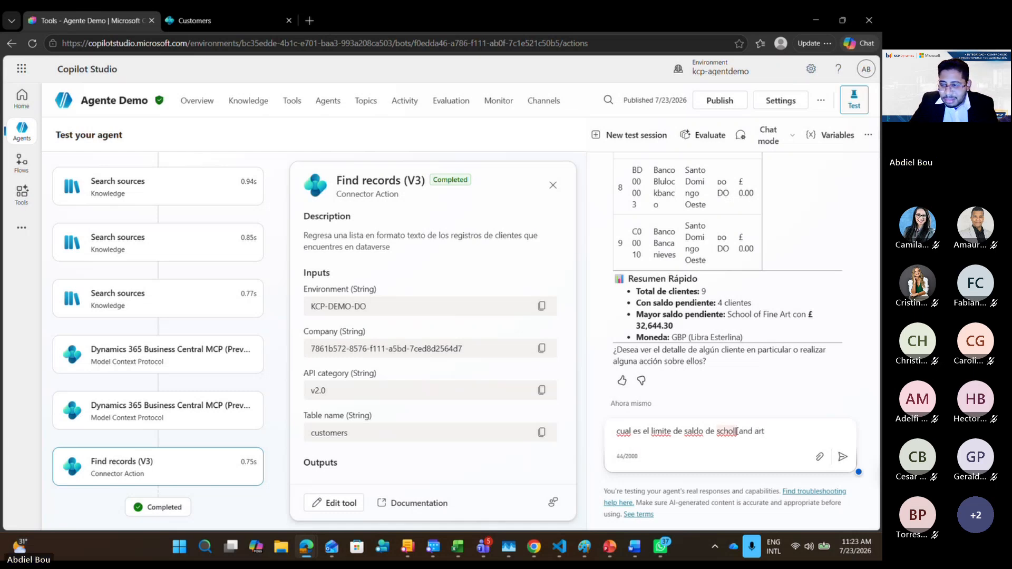
pyautogui.press('BackSpace')
pyautogui.press('BackSpace')
pyautogui.press('BackSpace')
pyautogui.press('BackSpace')
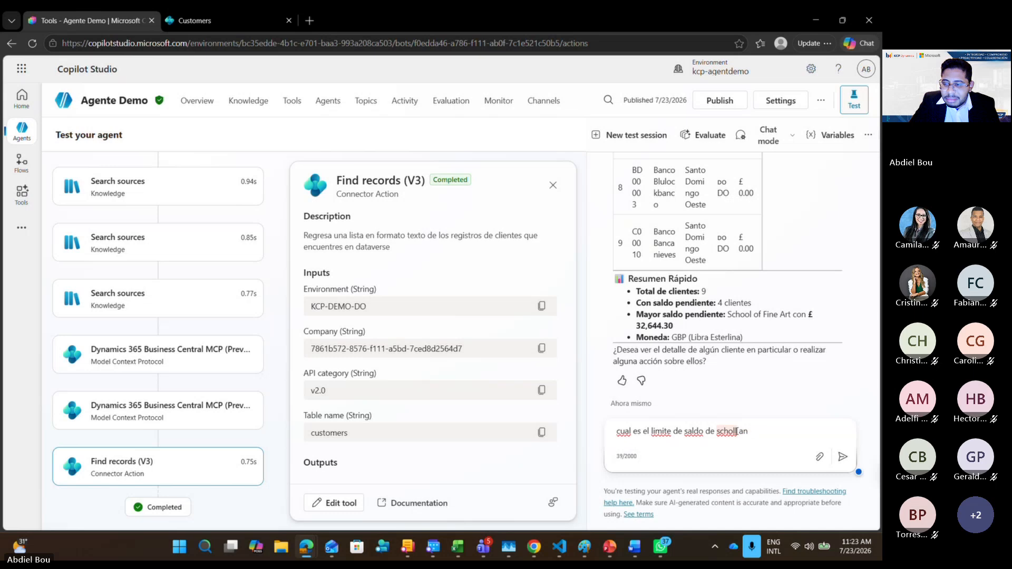
pyautogui.press('BackSpace')
pyautogui.write('of art')
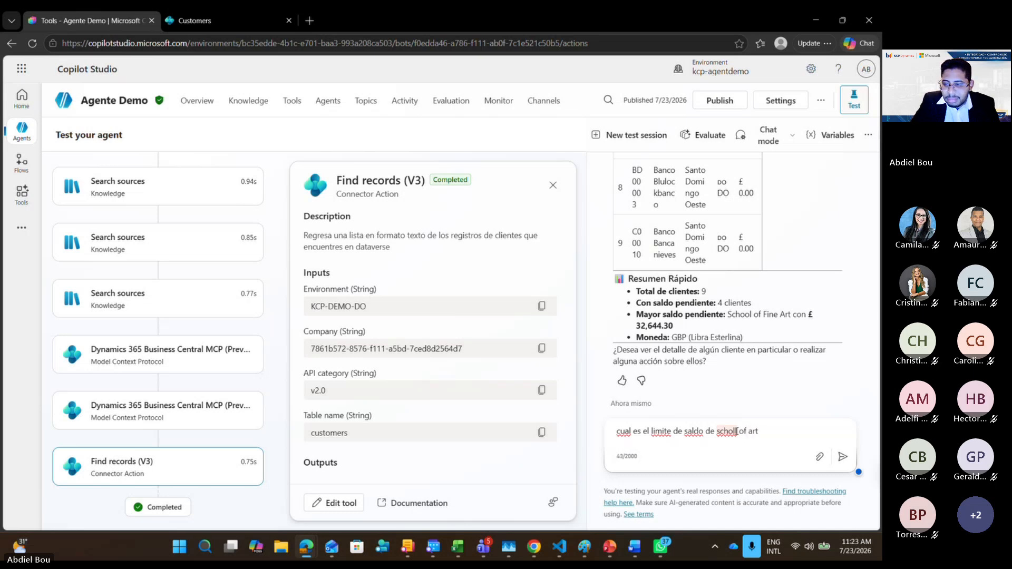
pyautogui.press('Return')
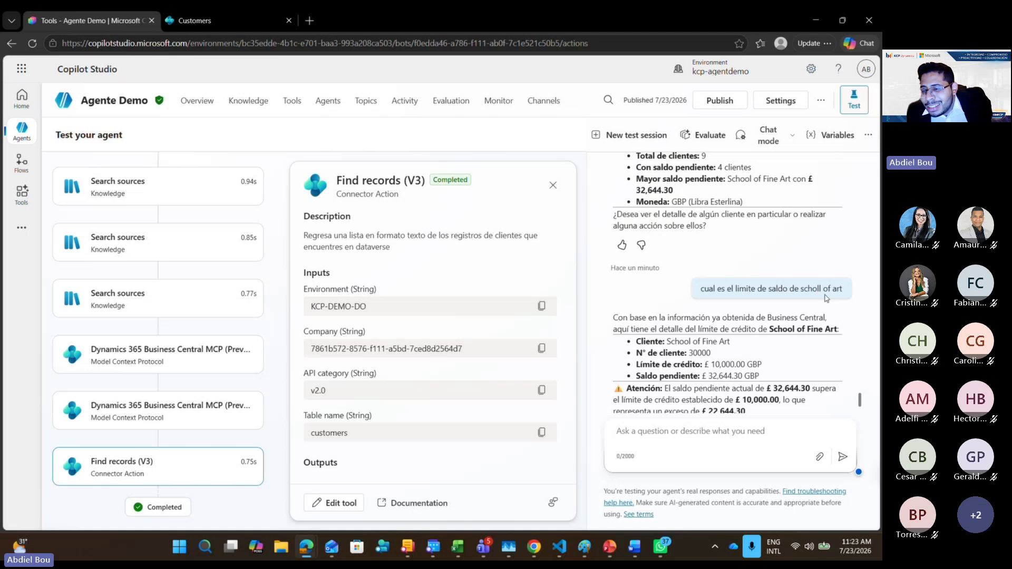
# Read the credit limit answer and start a reply reading "porfavor actualiza el monto"
pyautogui.scroll(-2, 743, 300)
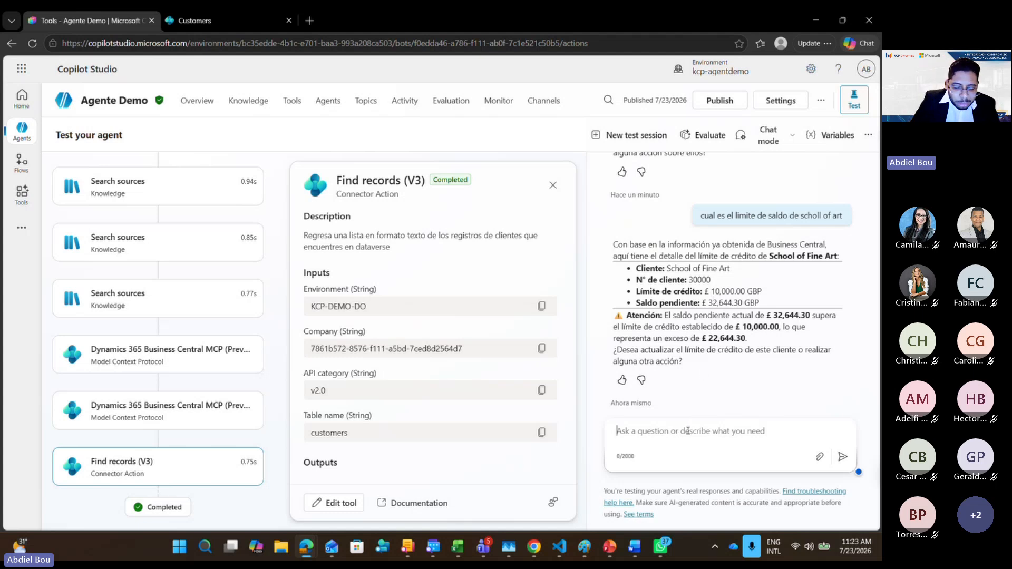
pyautogui.write('porfavor')
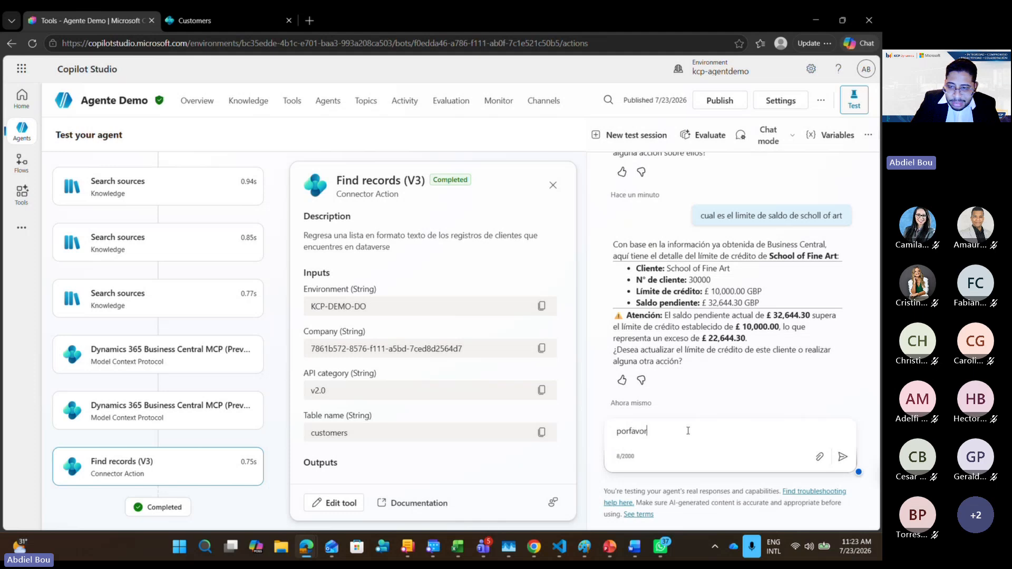
pyautogui.write(' actualiza ')
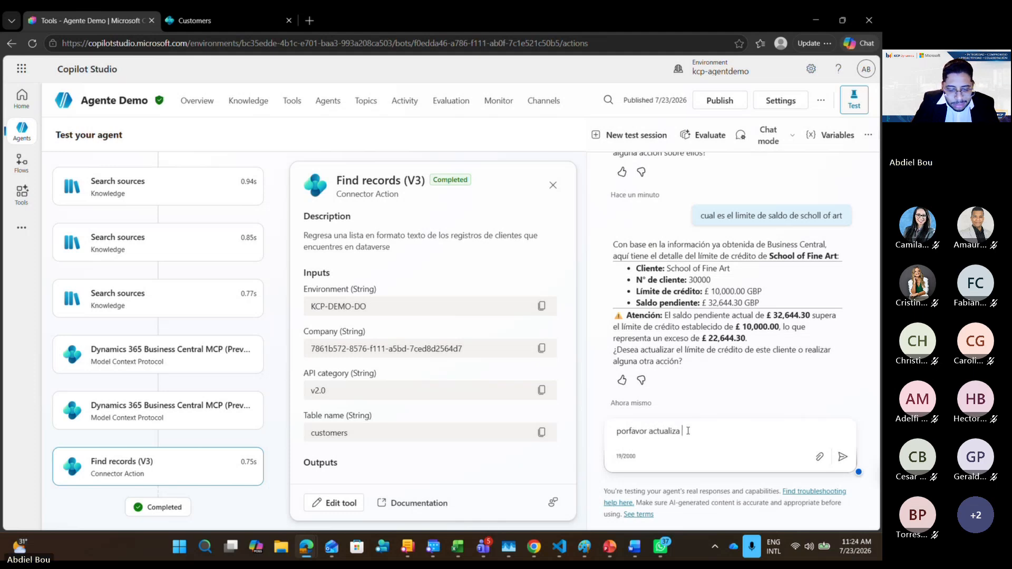
pyautogui.write('el monto')
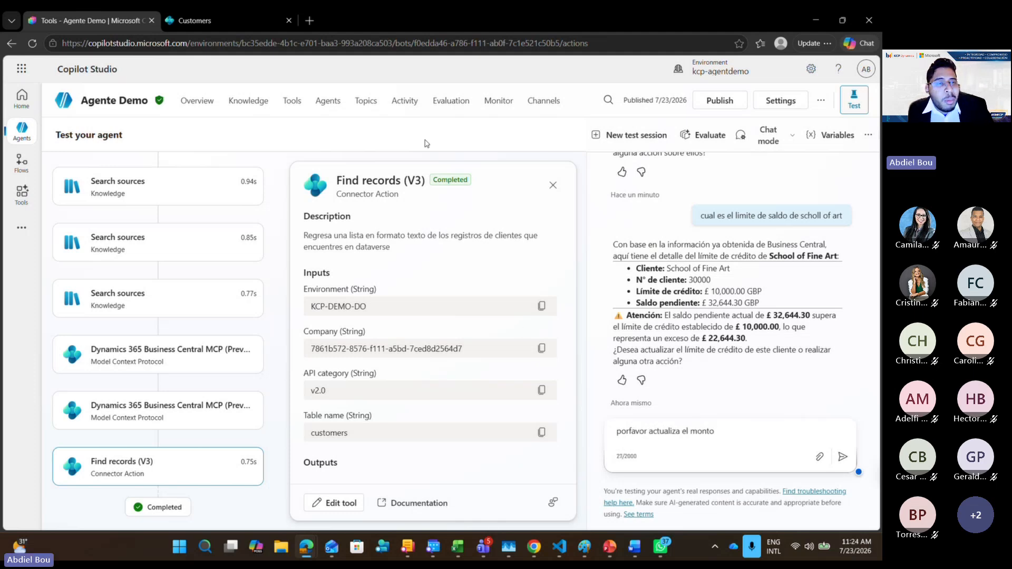
# Check the credit limit on the School of Fine Art customer card in Business Central and return to Copilot Studio
pyautogui.click(228, 25)
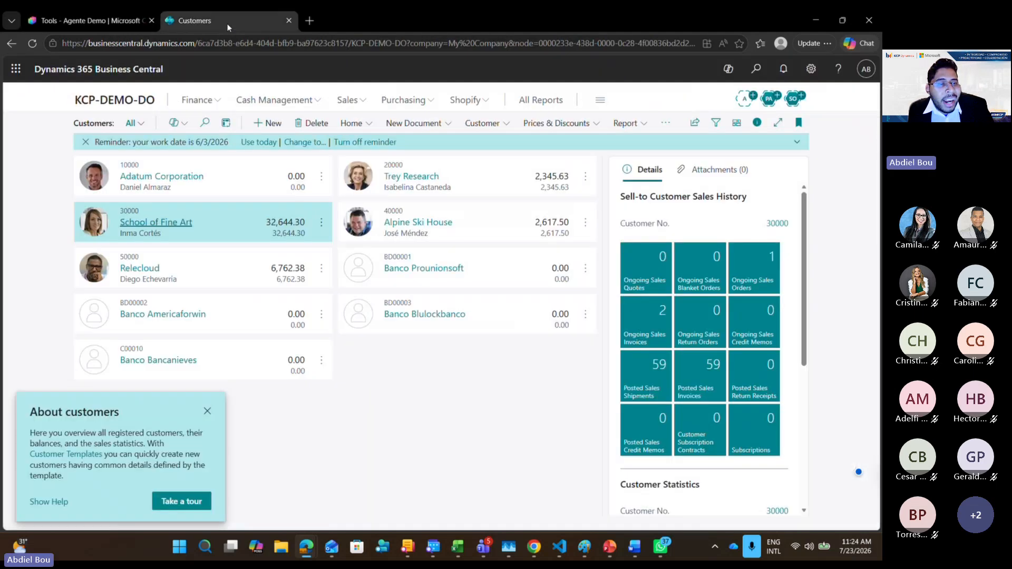
pyautogui.click(193, 223)
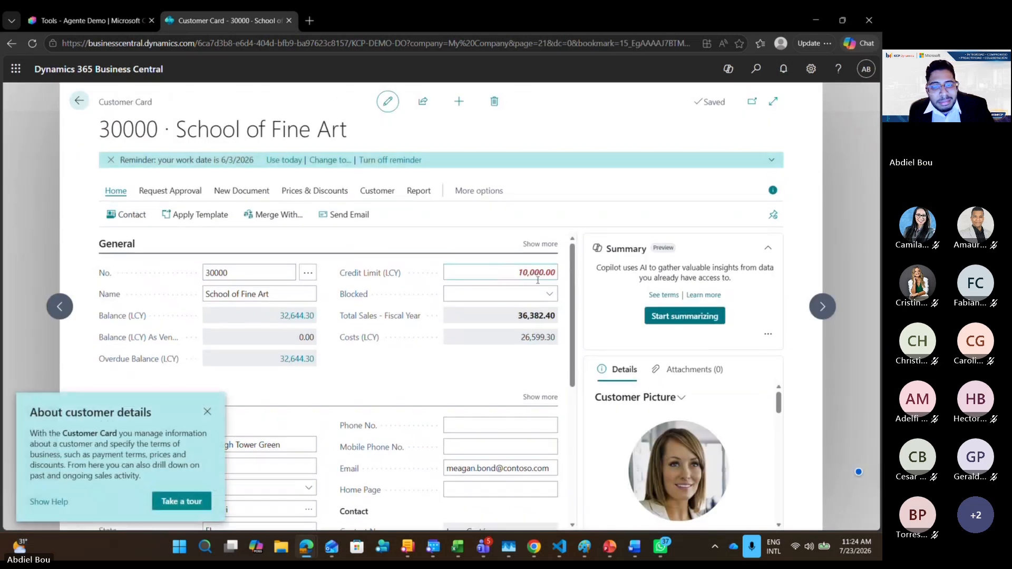
pyautogui.click(90, 21)
# Complete the message as "porfavor actualiza el monto y aumentalo un 30 porciento mas alto" and send it to the test agent
pyautogui.click(713, 433)
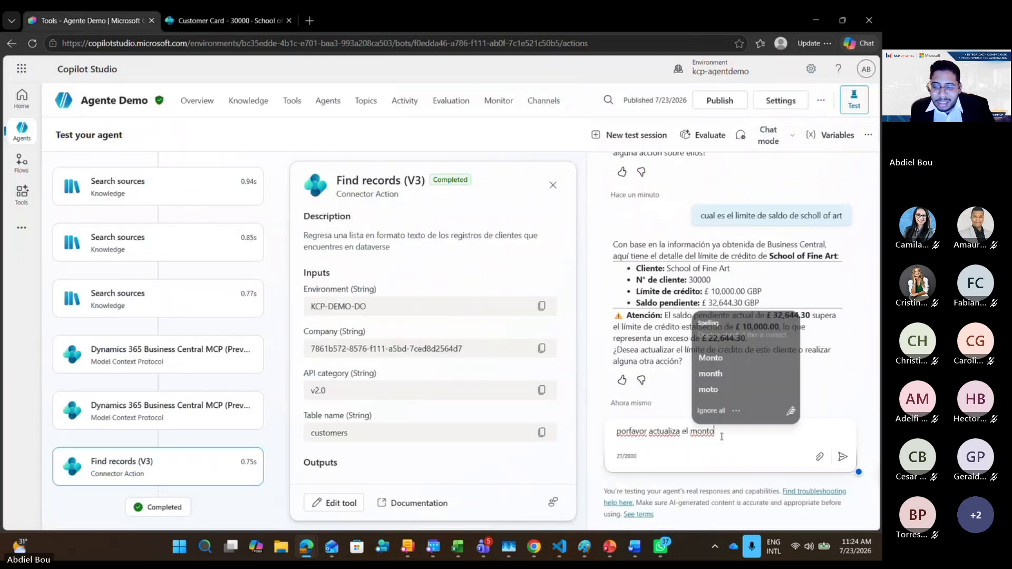
pyautogui.write('y aum')
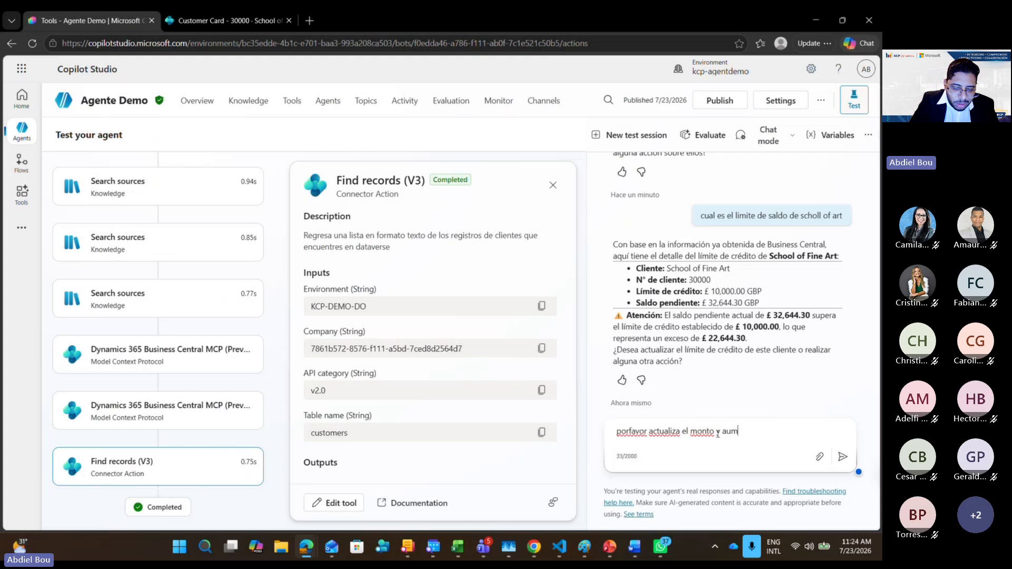
pyautogui.write('entalo un')
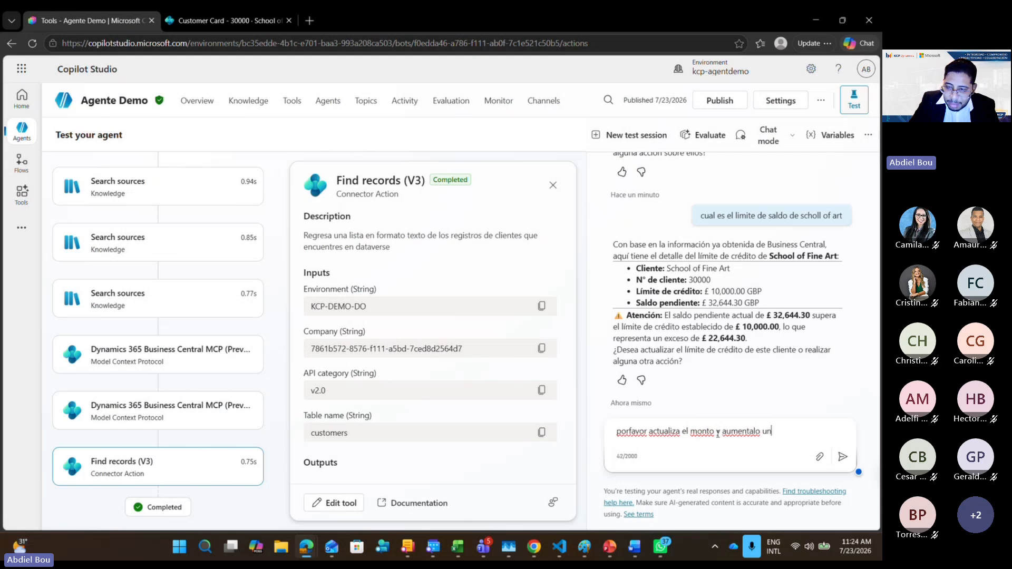
pyautogui.write('30 mas alt')
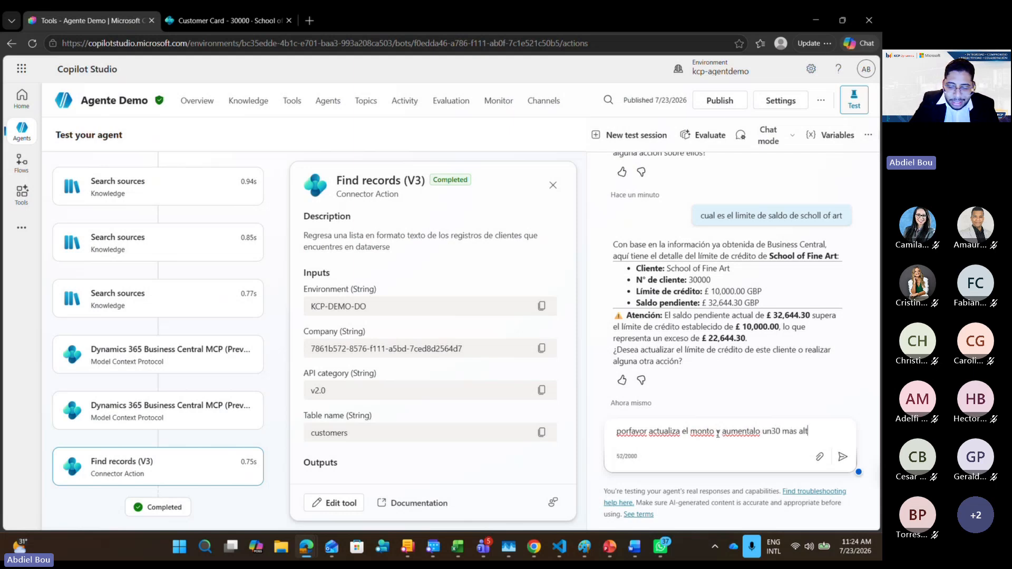
pyautogui.write('o ')
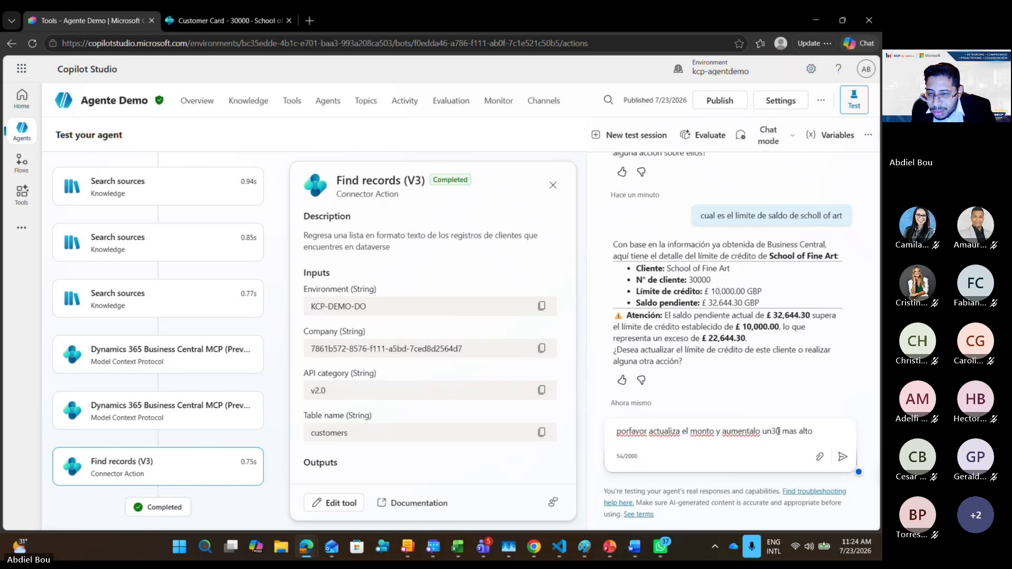
pyautogui.write(' porcie')
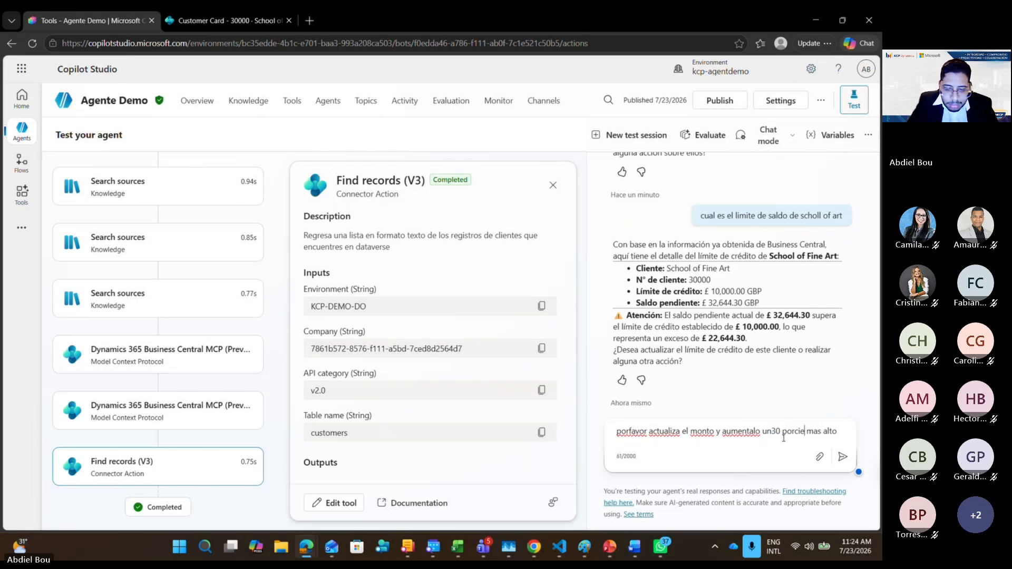
pyautogui.write('nto')
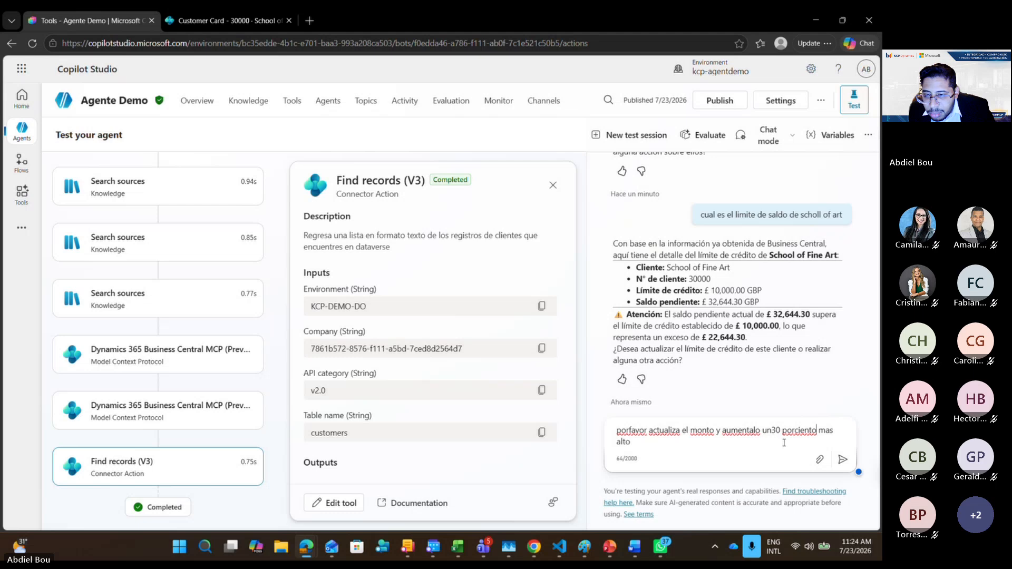
pyautogui.click(843, 459)
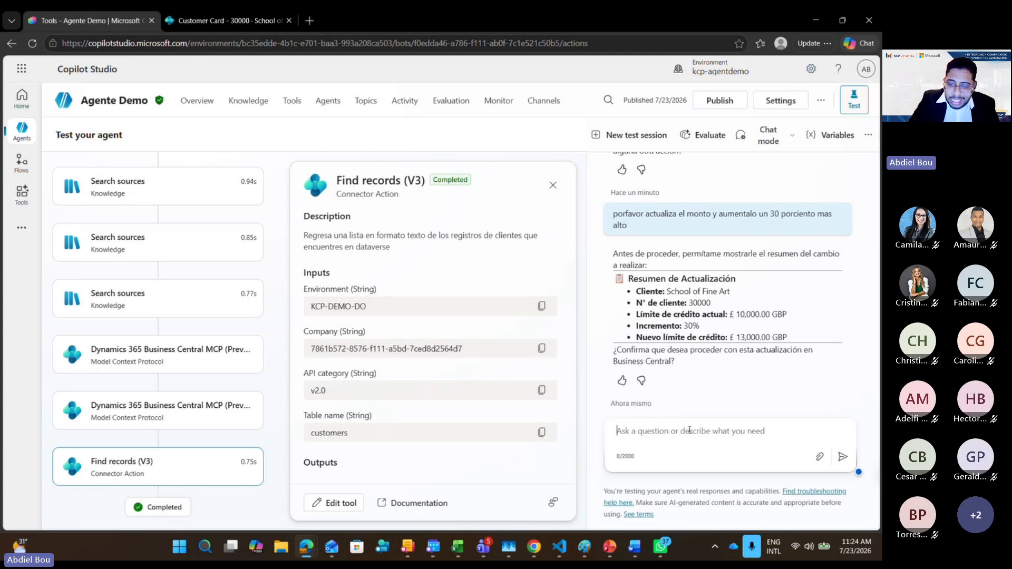
# Reply "si" to confirm the School of Fine Art credit limit update and read the agent's response
pyautogui.write('si')
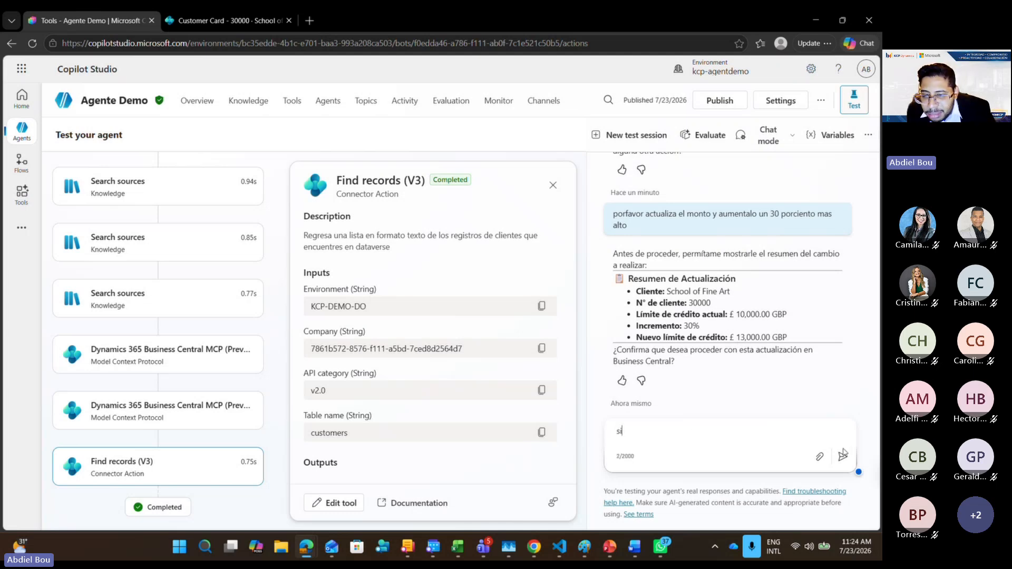
pyautogui.click(841, 457)
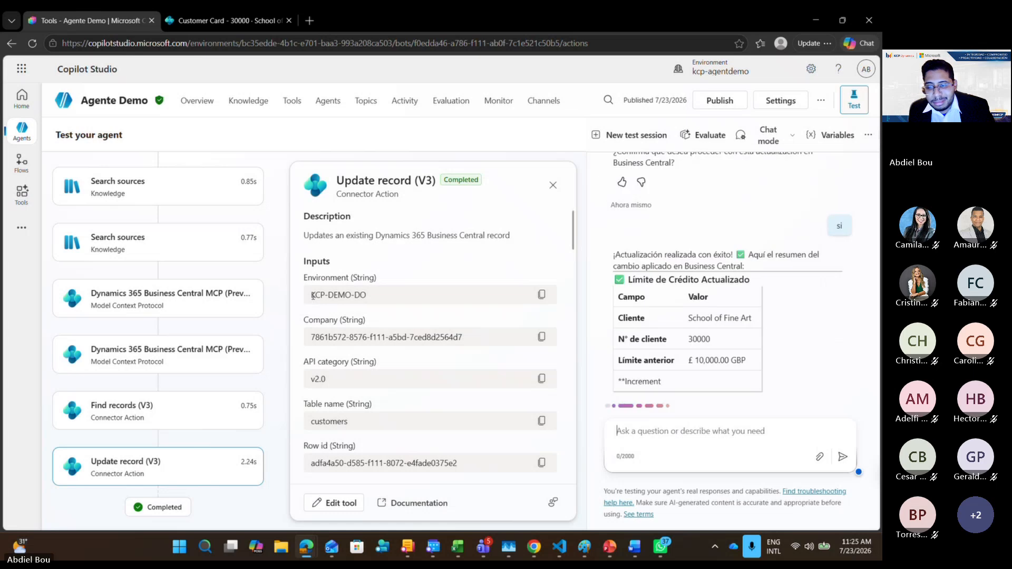
pyautogui.scroll(5, 686, 248)
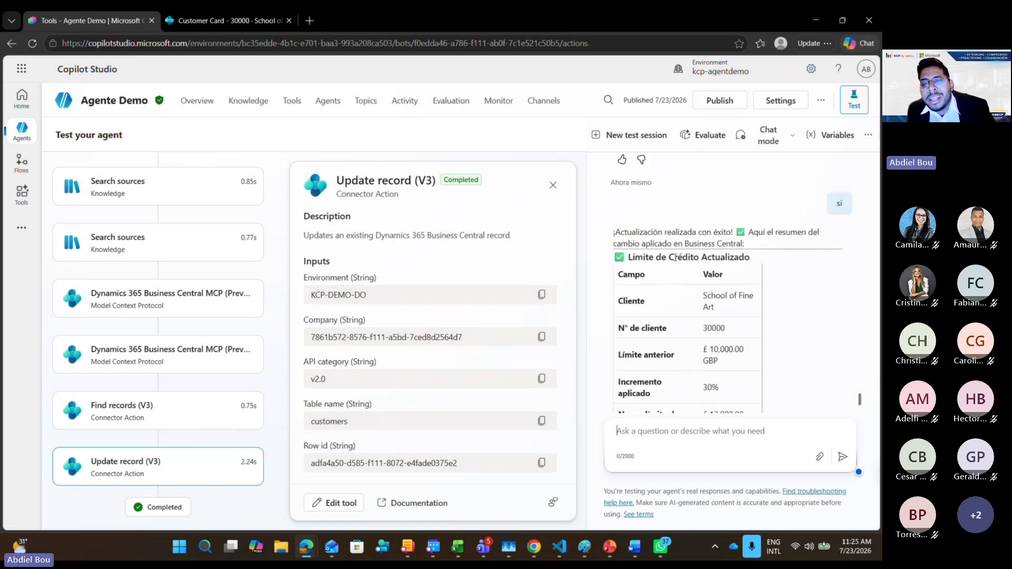
pyautogui.scroll(-3, 700, 256)
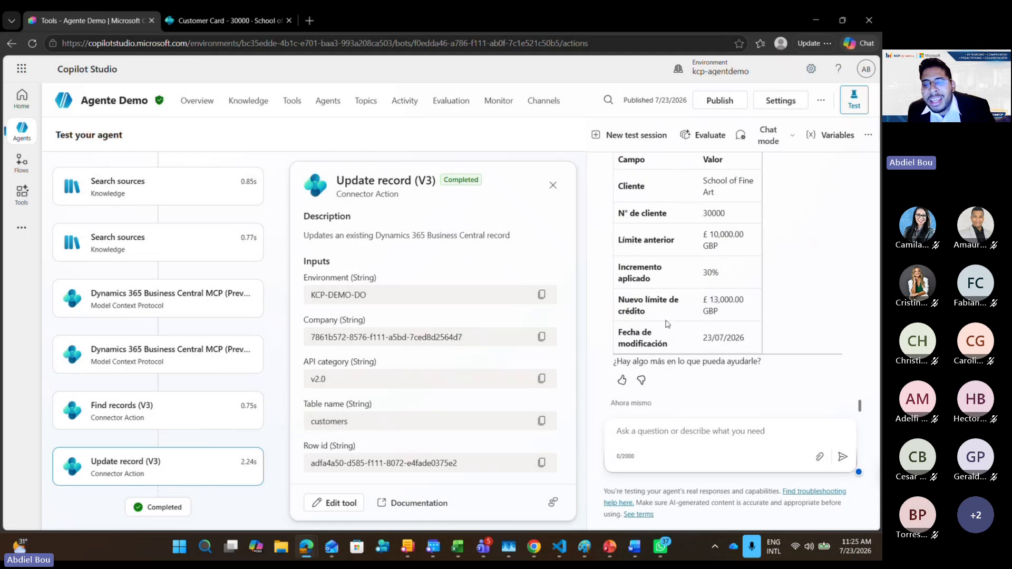
# Reload the School of Fine Art customer card in Business Central, check its credit limit, and return to Copilot Studio
pyautogui.click(242, 21)
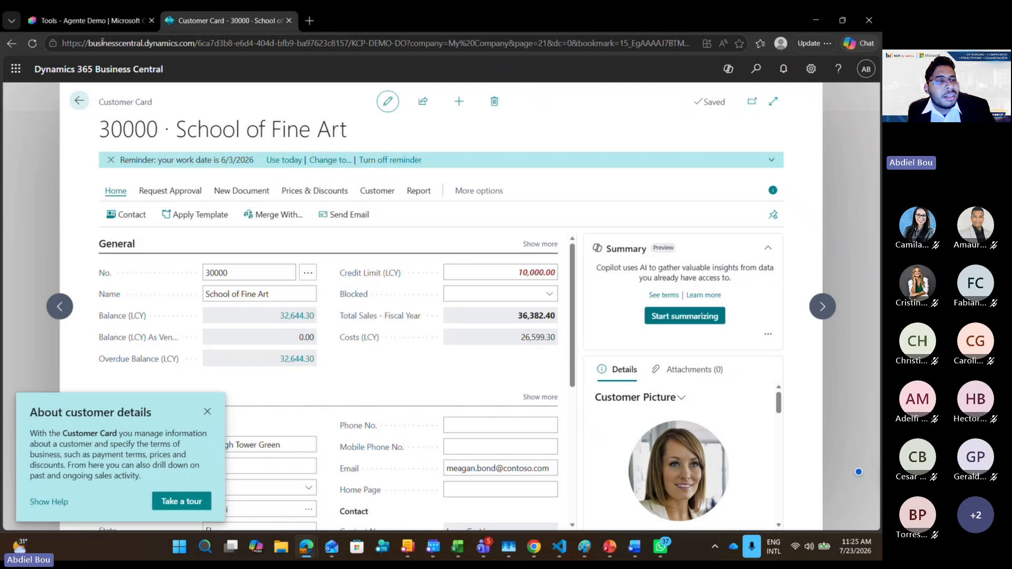
pyautogui.click(33, 45)
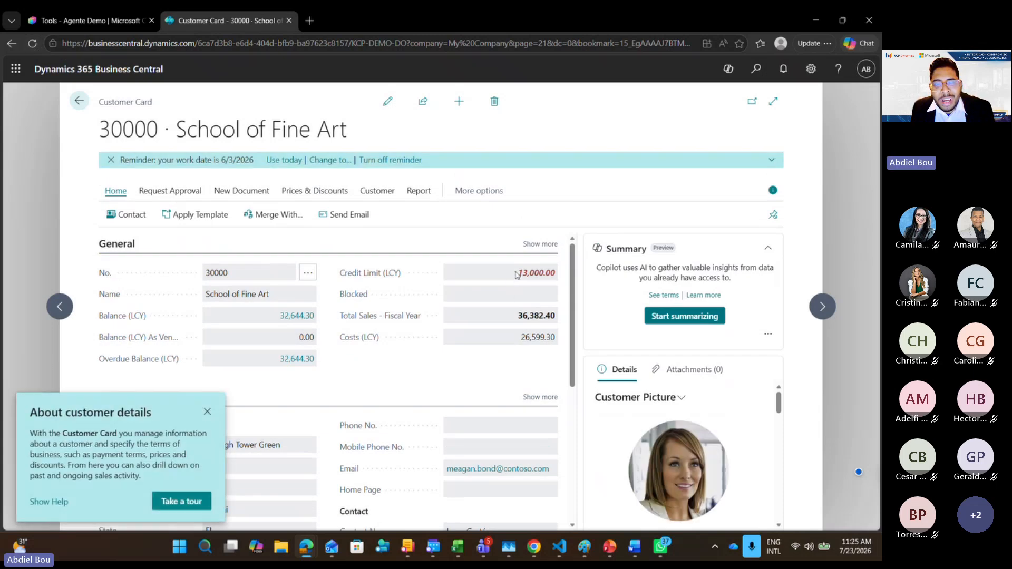
pyautogui.click(87, 21)
# Review the agent's credit limit update table, comparing the previous limit, applied increase, new limit and modification date
pyautogui.scroll(4, 761, 303)
pyautogui.scroll(-1, 762, 303)
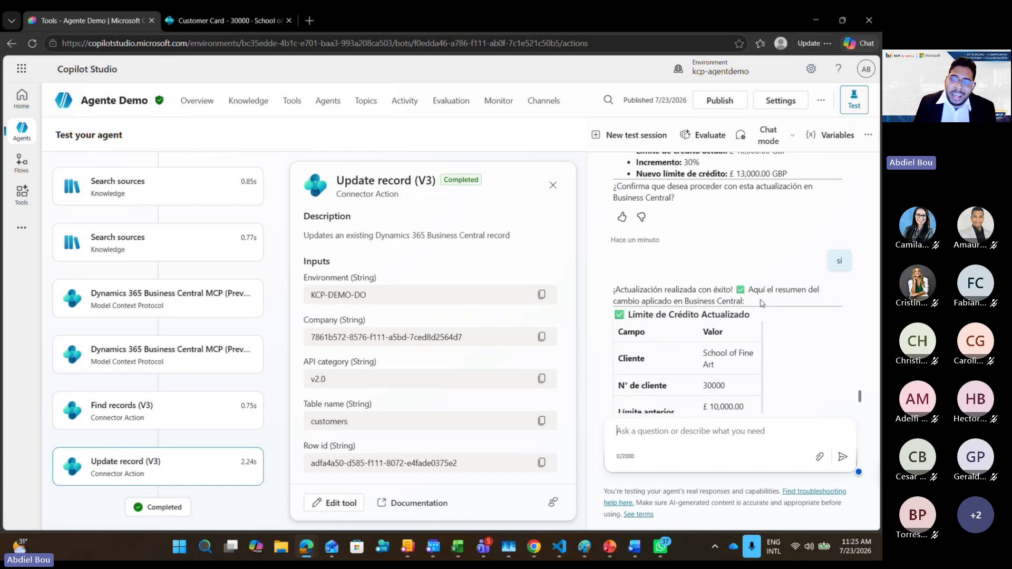
pyautogui.scroll(-2, 752, 319)
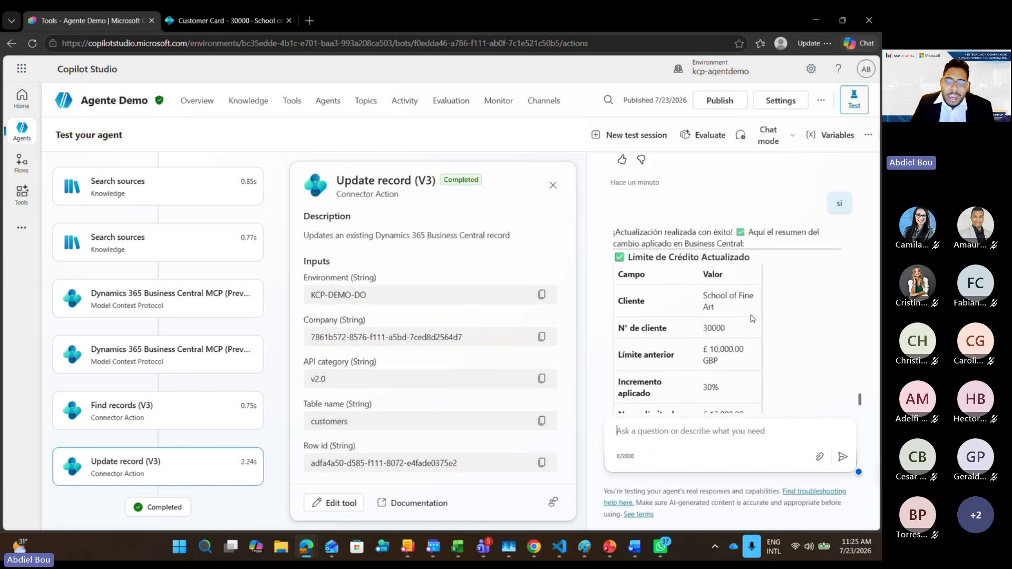
pyautogui.scroll(2, 753, 318)
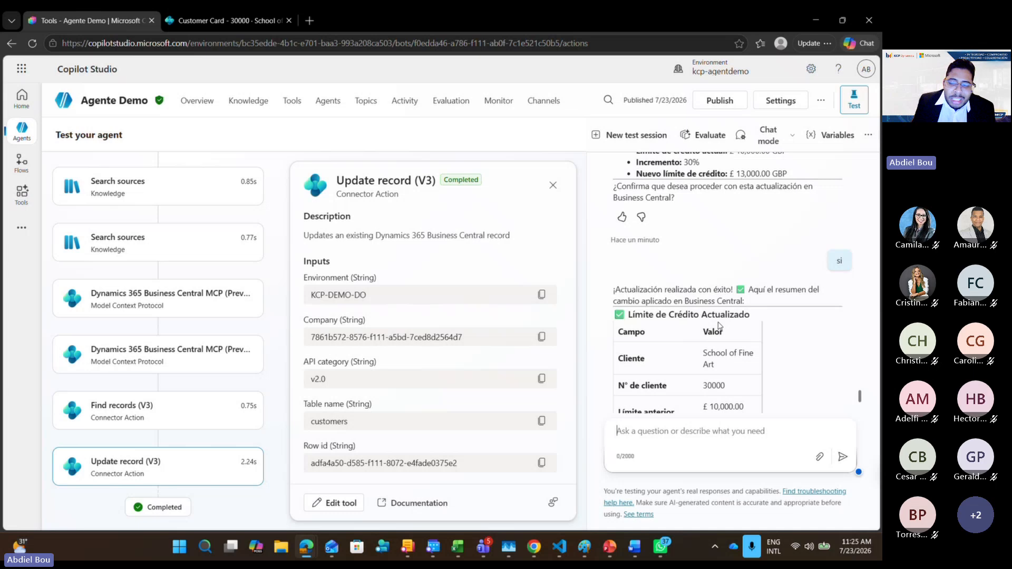
pyautogui.scroll(-1, 717, 327)
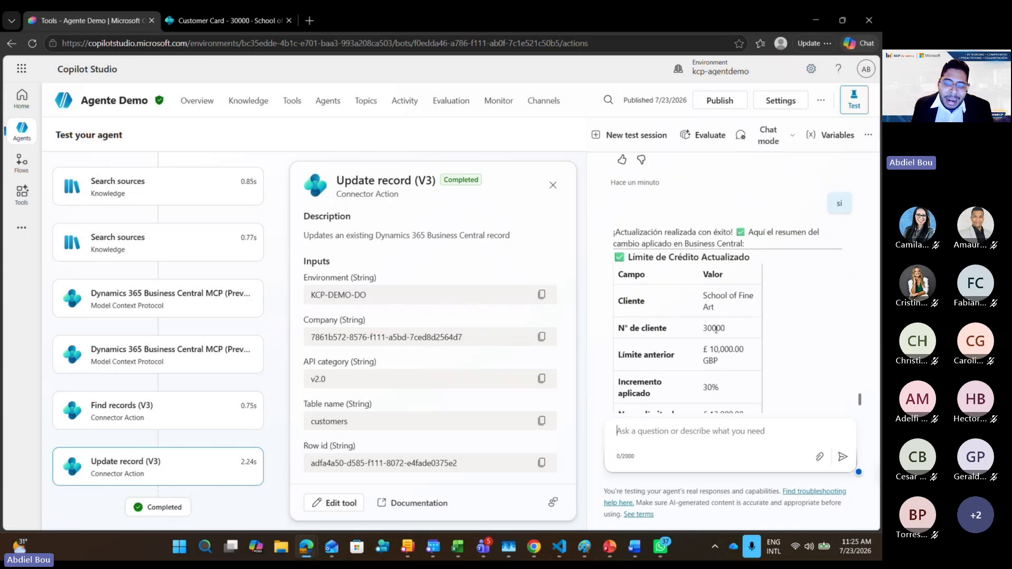
pyautogui.scroll(-1, 716, 332)
pyautogui.scroll(-1, 719, 344)
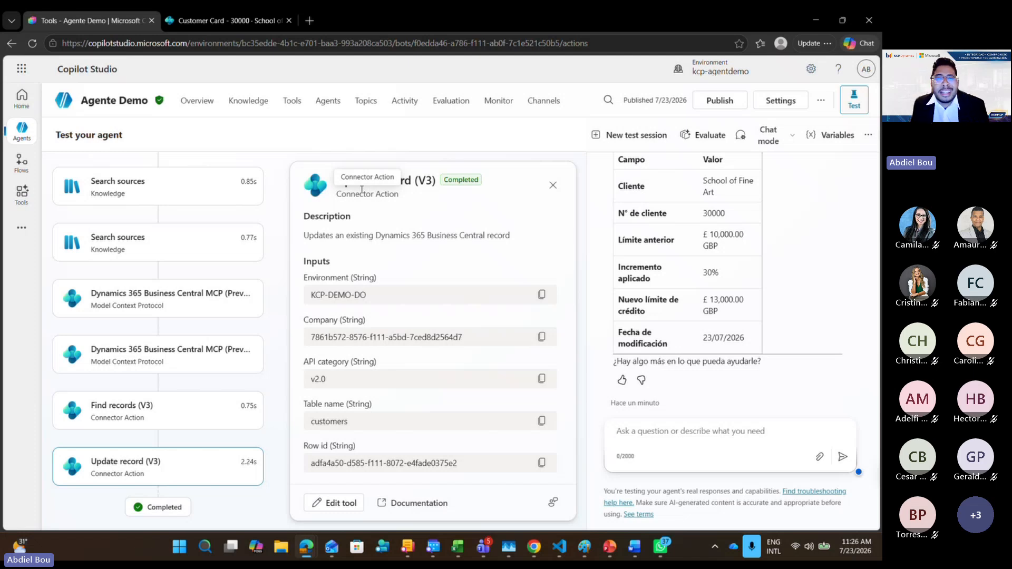
pyautogui.scroll(3, 733, 289)
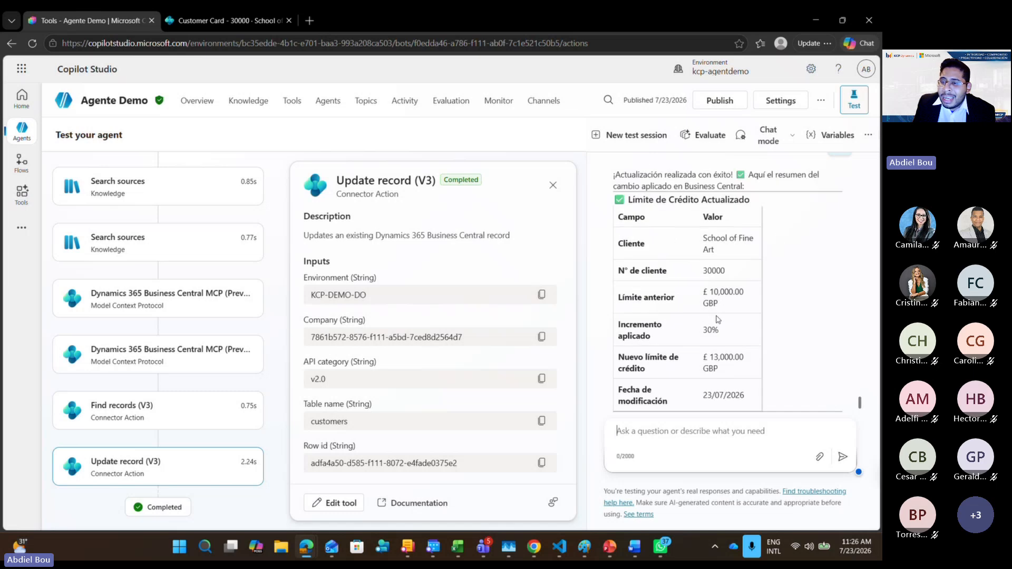
pyautogui.scroll(-3, 802, 271)
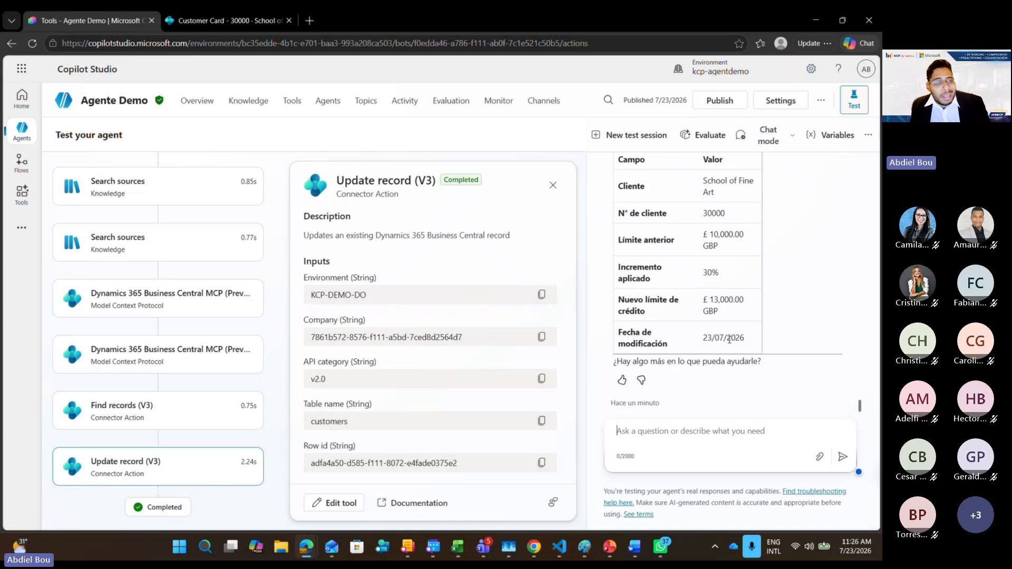
# Review the agent's knowledge sources and its list of tools, dismissing the WhatsApp notification
pyautogui.click(247, 103)
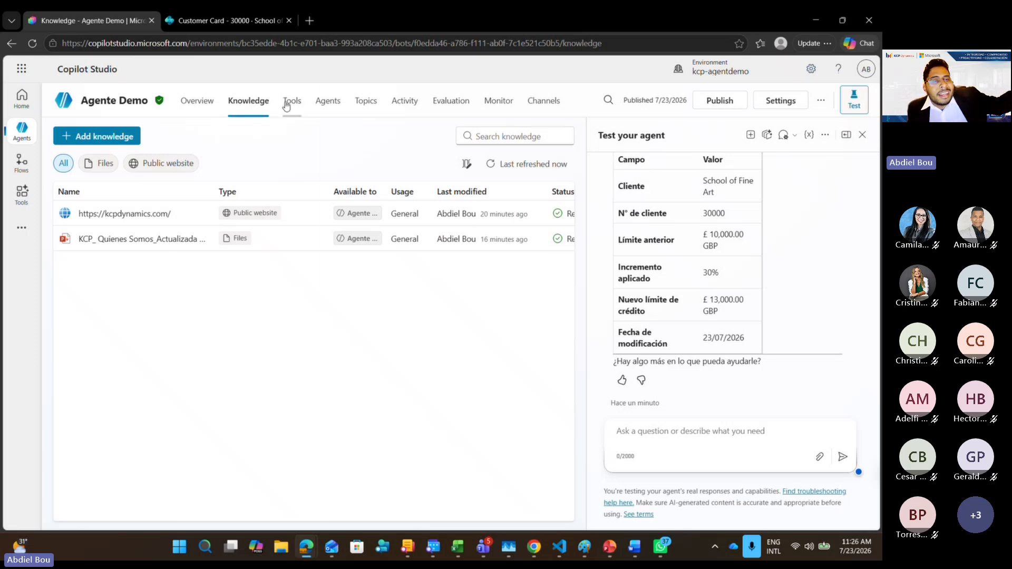
pyautogui.click(291, 104)
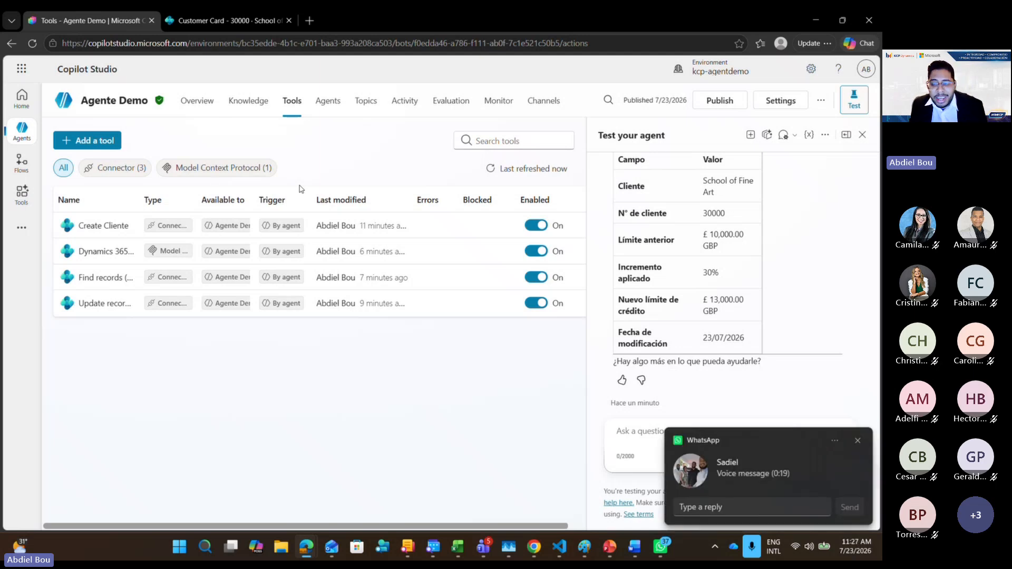
pyautogui.click(858, 441)
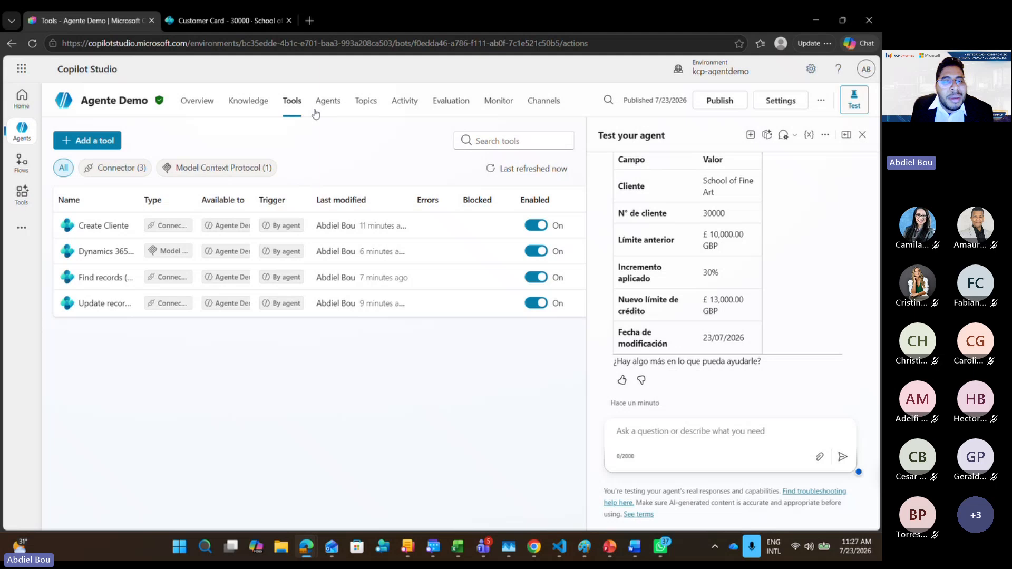
# Show the agent's custom topics and start a new test session
pyautogui.click(367, 105)
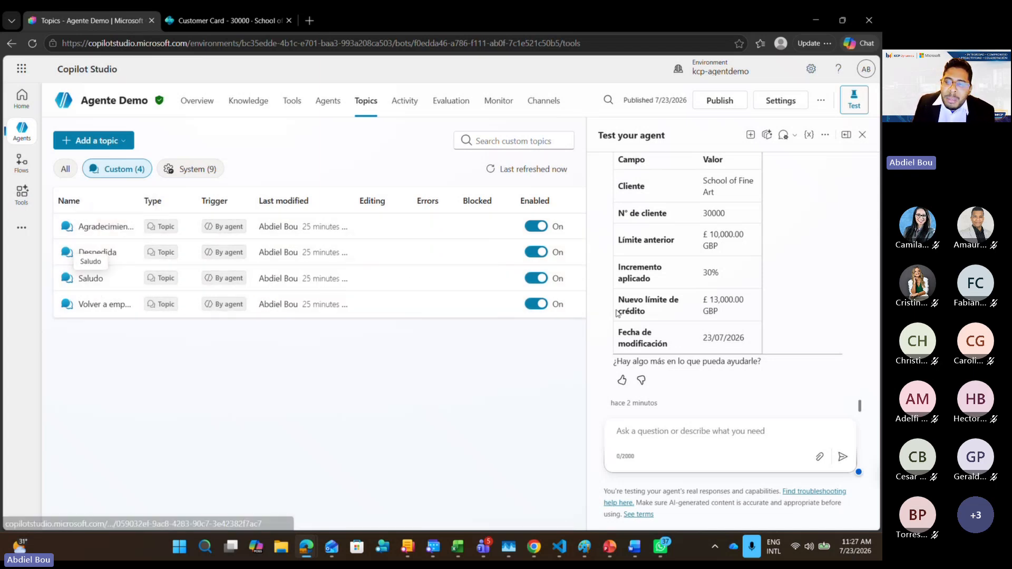
pyautogui.scroll(10, 849, 407)
pyautogui.scroll(15, 849, 406)
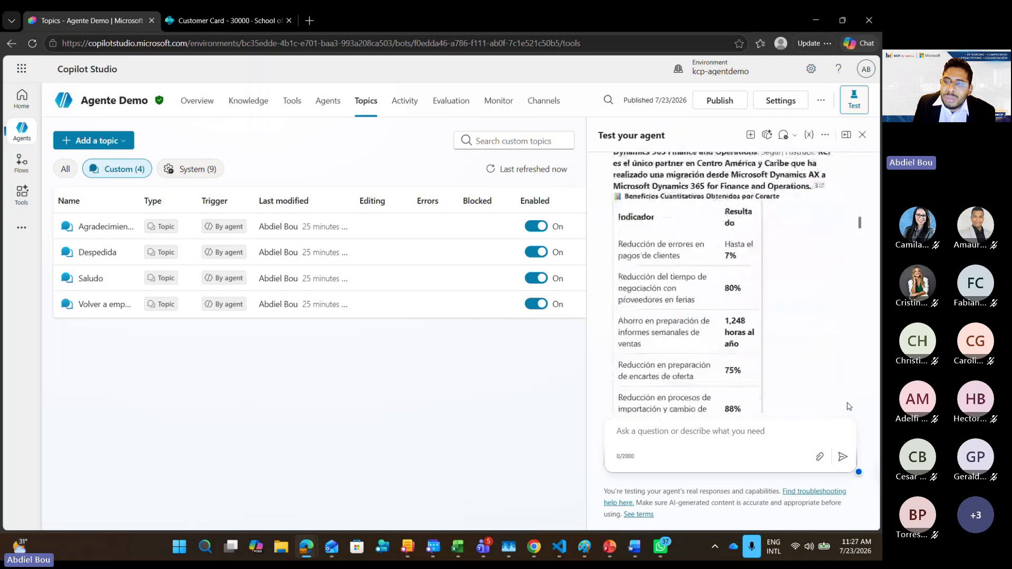
pyautogui.click(751, 134)
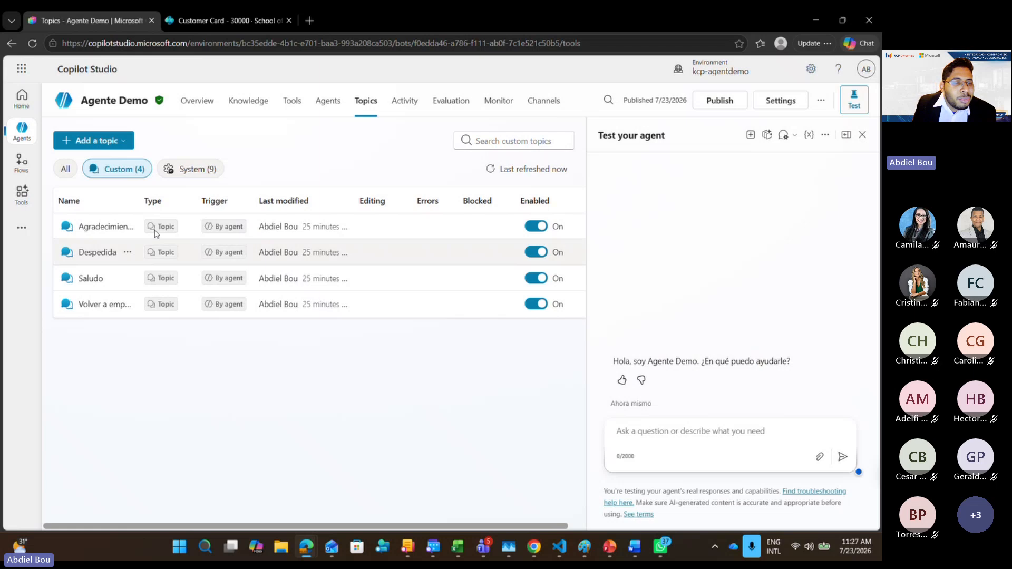
# Open the Saludo topic and examine its trigger description, greeting message and closing node
pyautogui.click(94, 280)
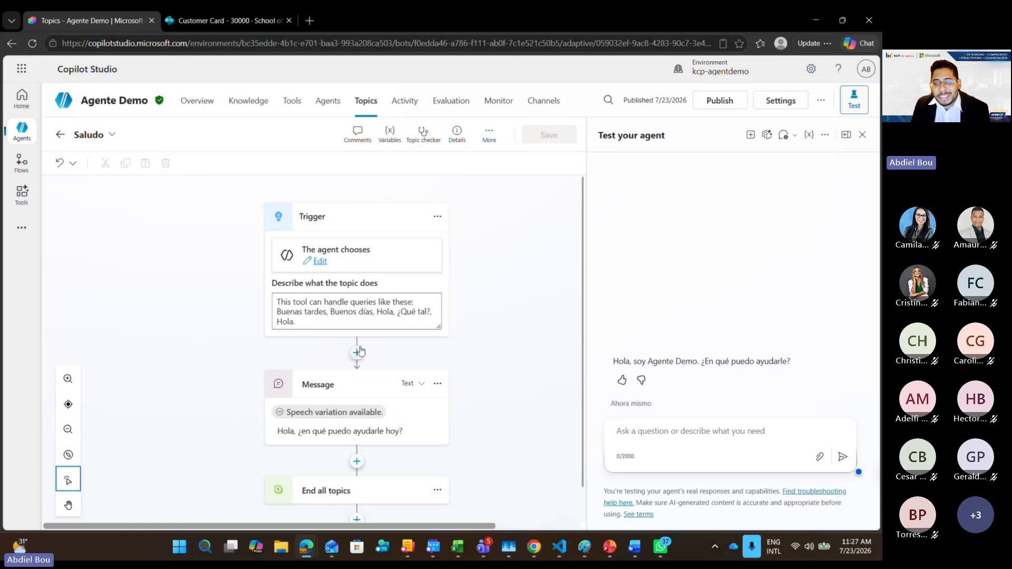
pyautogui.scroll(-1, 361, 348)
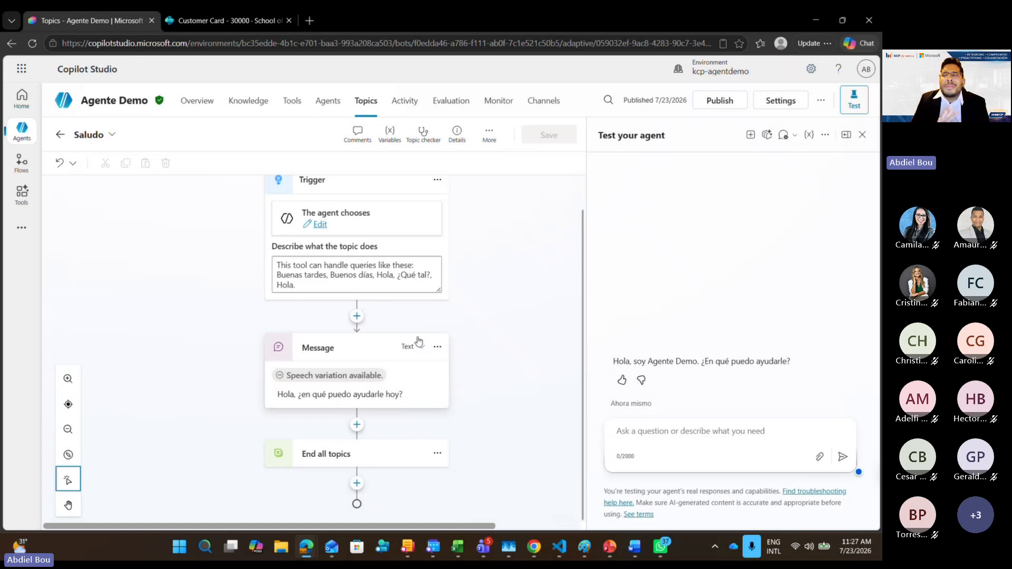
pyautogui.scroll(1, 418, 340)
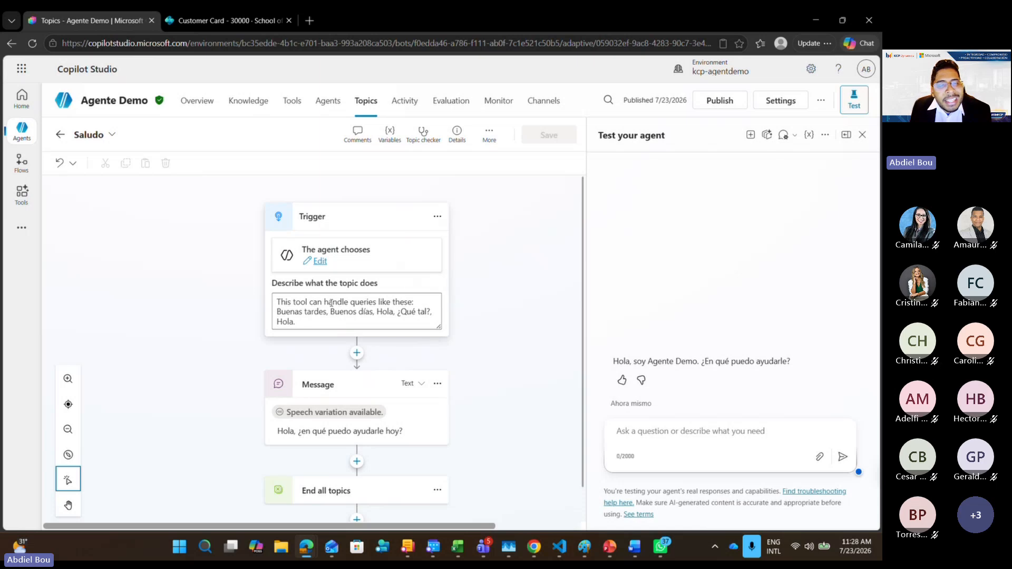
pyautogui.click(307, 324)
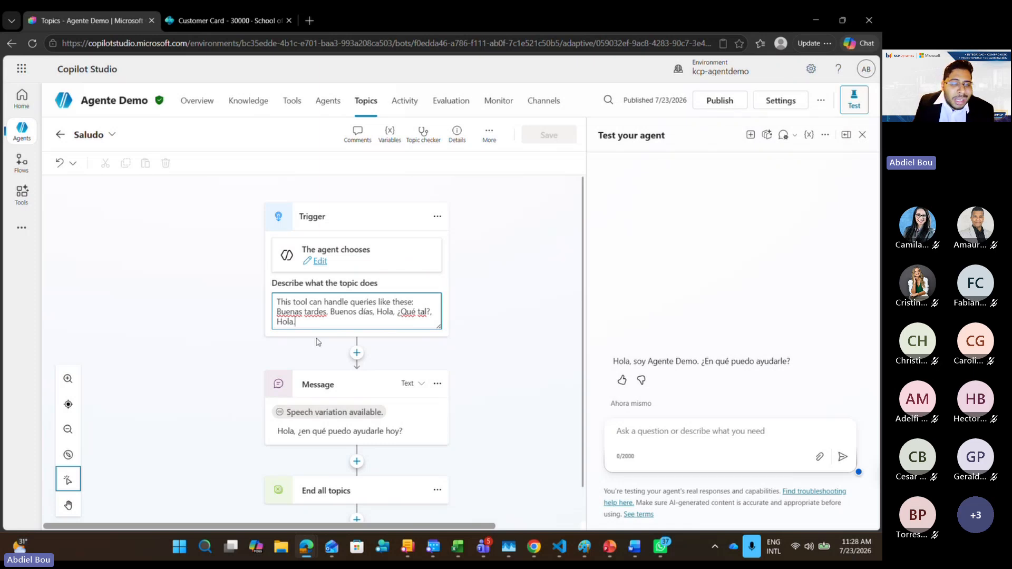
pyautogui.scroll(-1, 393, 399)
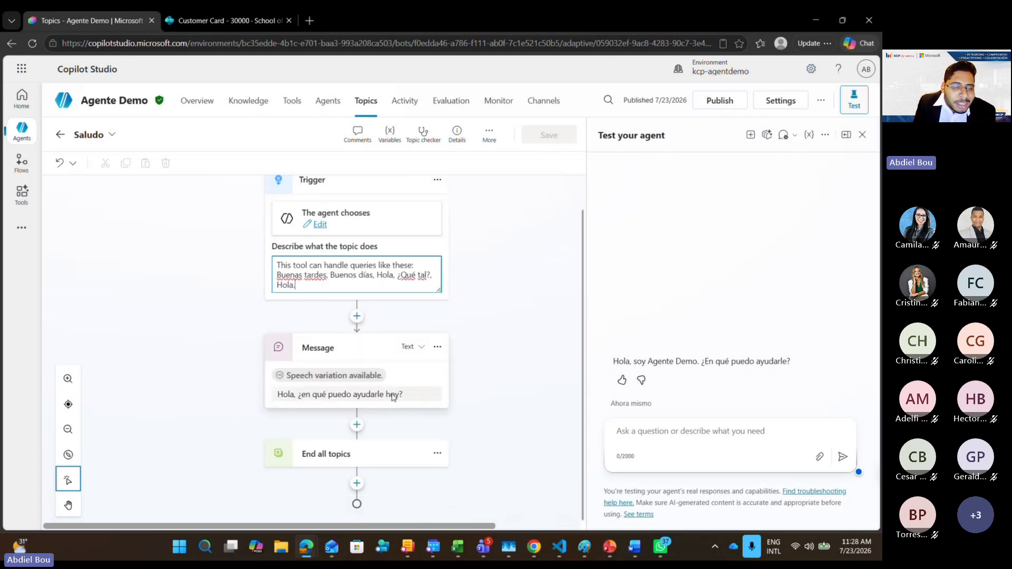
pyautogui.click(393, 397)
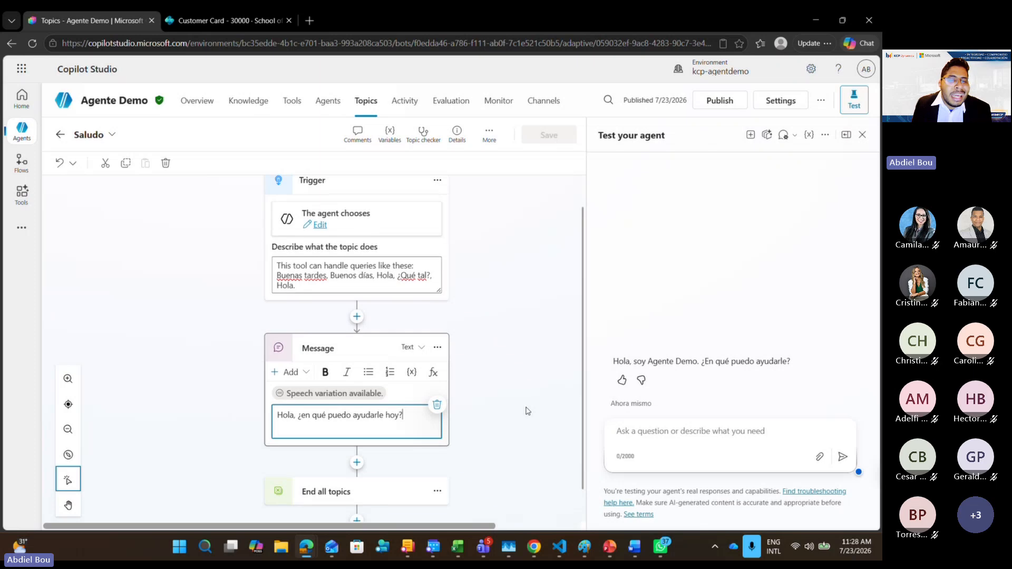
pyautogui.scroll(1, 515, 400)
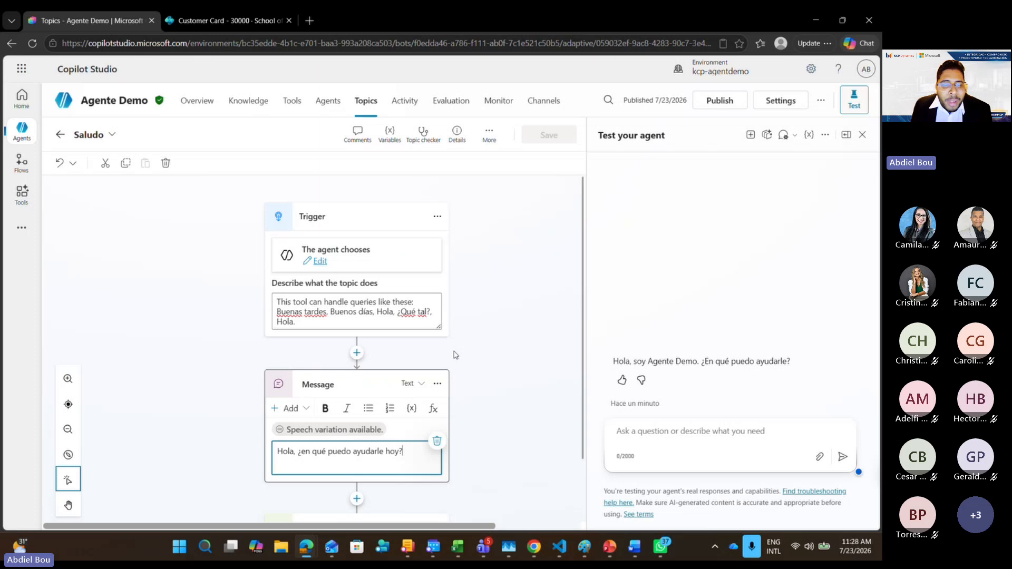
pyautogui.scroll(-2, 455, 355)
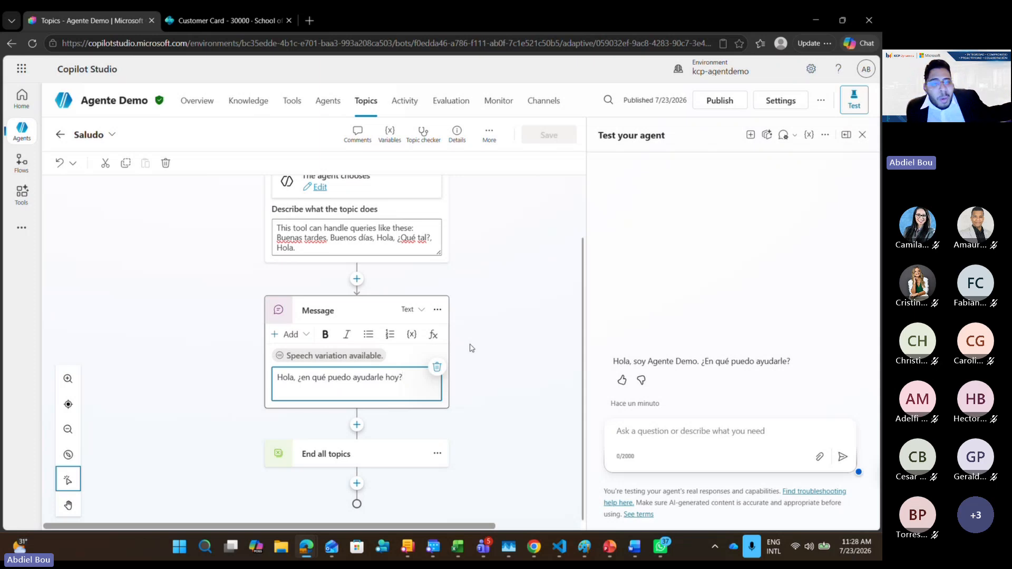
# Insert a generative answers node between the Saludo topic's trigger and its greeting message
pyautogui.click(356, 279)
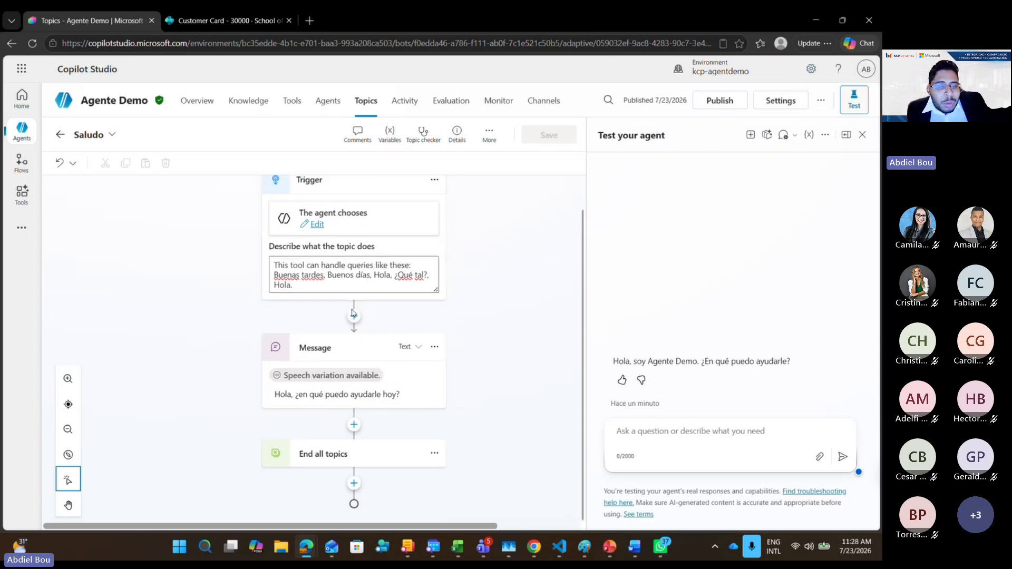
pyautogui.click(352, 319)
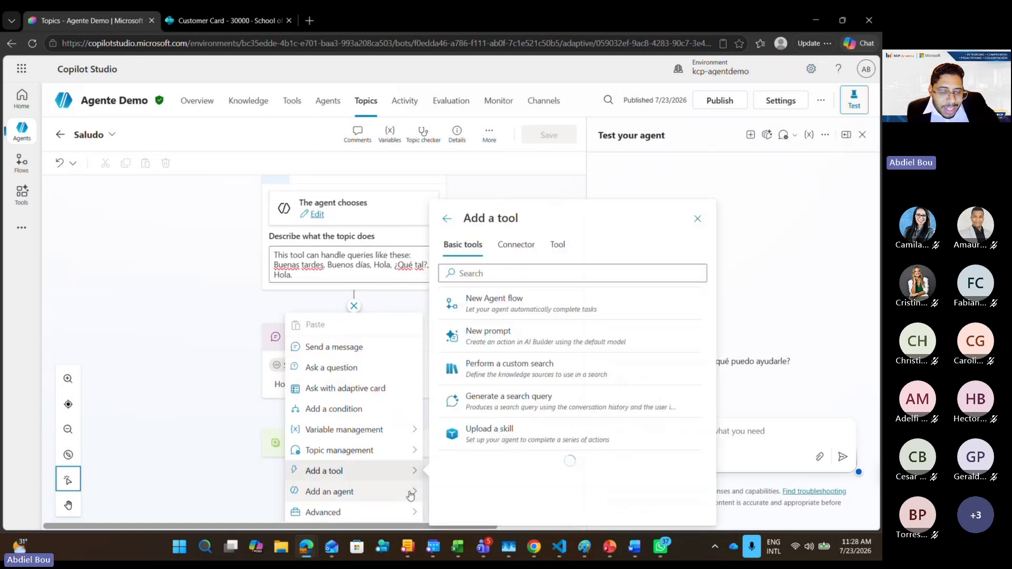
pyautogui.moveTo(412, 505)
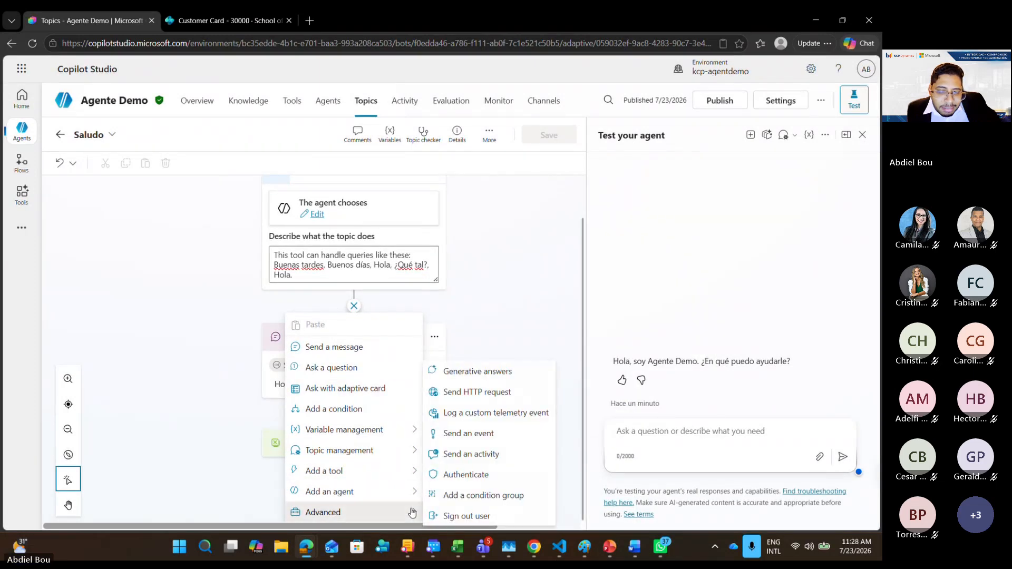
pyautogui.click(473, 379)
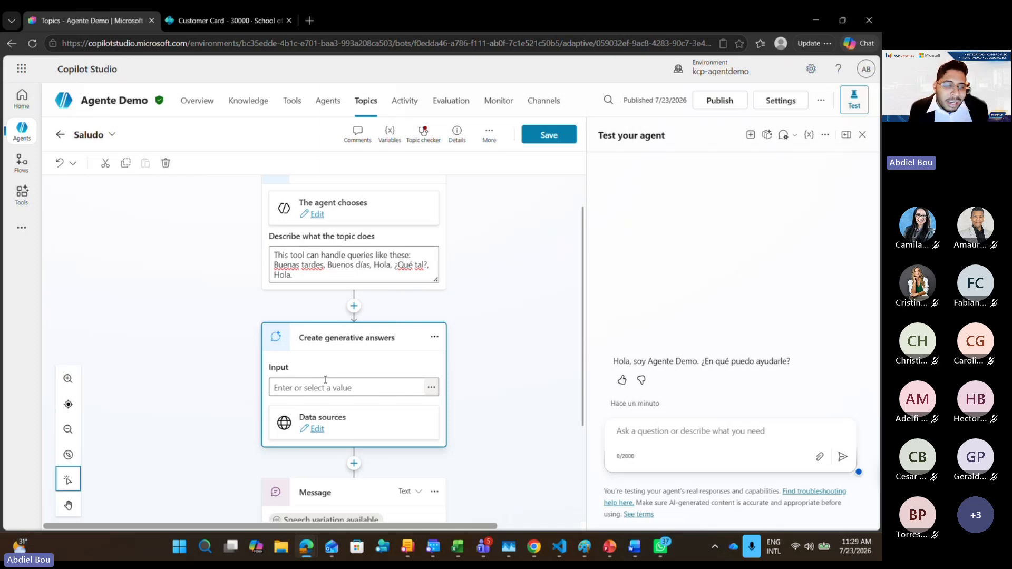
pyautogui.scroll(-3, 374, 379)
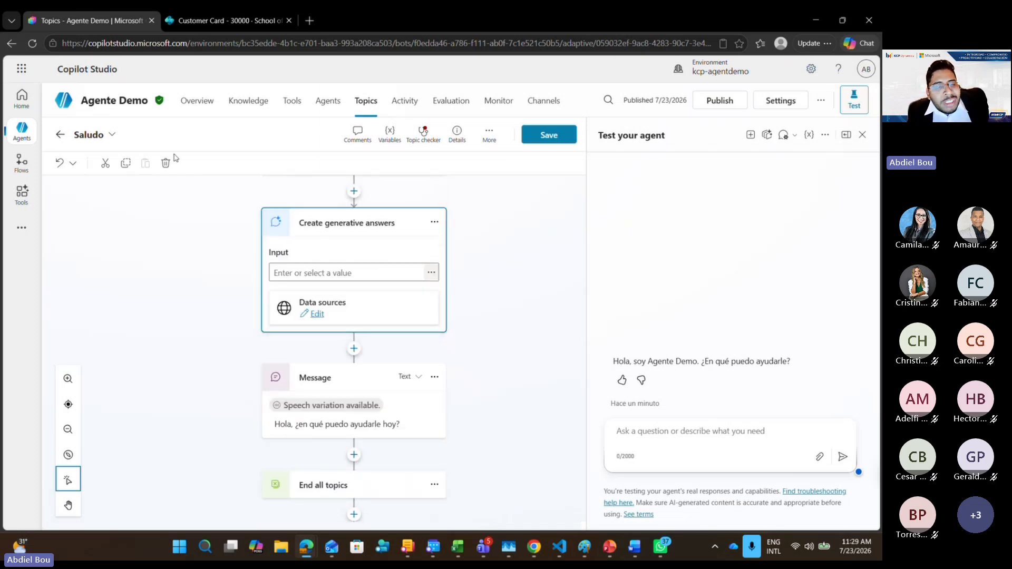
pyautogui.scroll(1, 415, 338)
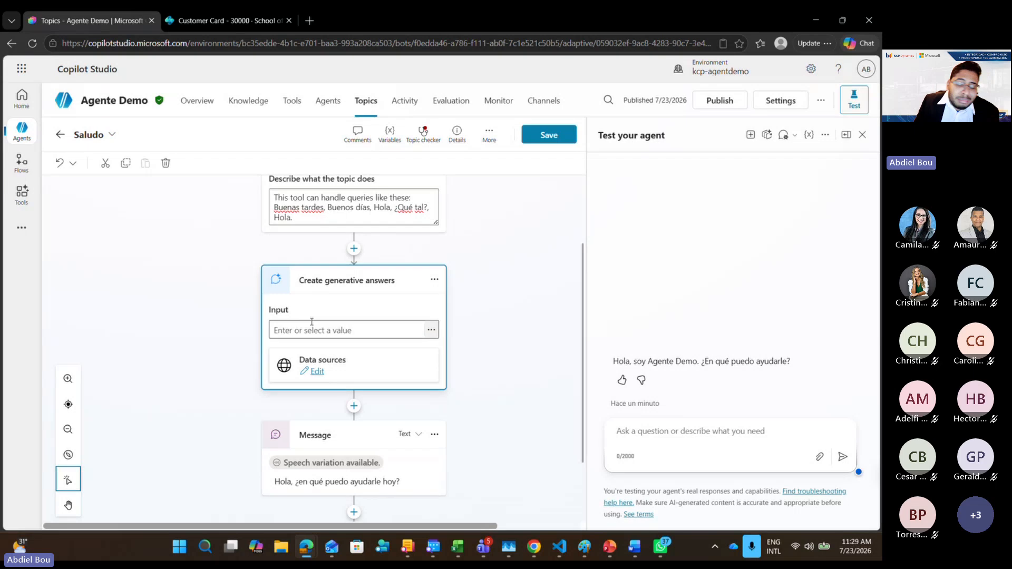
# Examine the generative answers node's data source settings, including knowledge sources, web search and content moderation, and close its properties
pyautogui.click(318, 371)
pyautogui.scroll(-3, 451, 341)
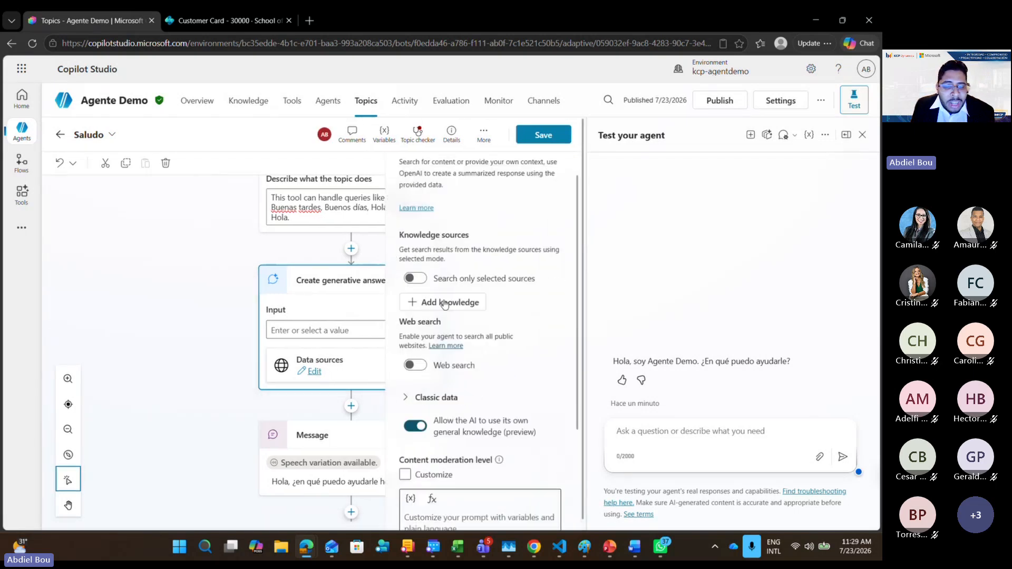
pyautogui.scroll(-1, 449, 343)
pyautogui.scroll(2, 443, 351)
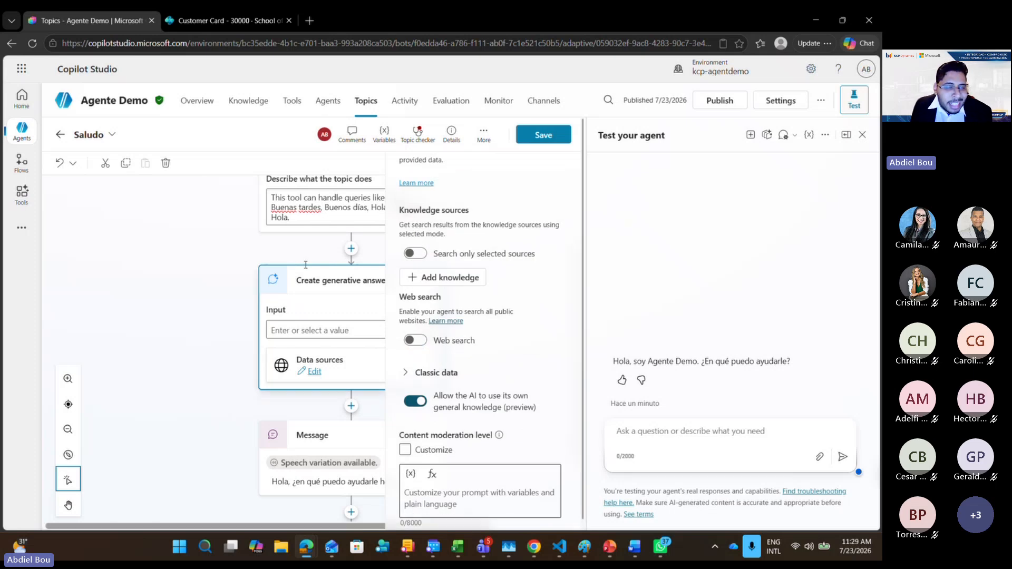
pyautogui.click(293, 250)
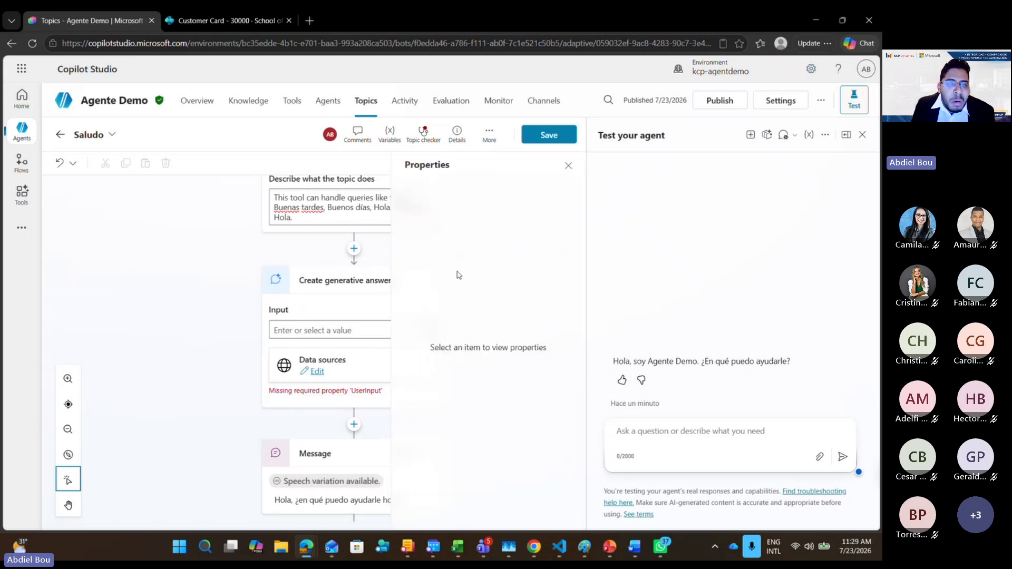
pyautogui.click(568, 166)
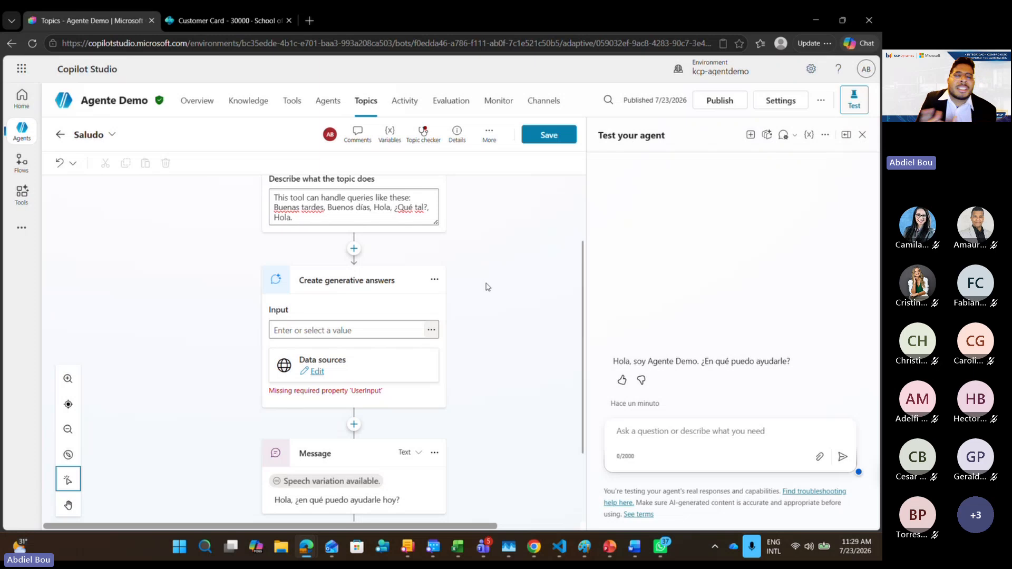
# Look over the topic management options and insert a condition branch after the generative answers node
pyautogui.click(355, 423)
pyautogui.scroll(-3, 362, 418)
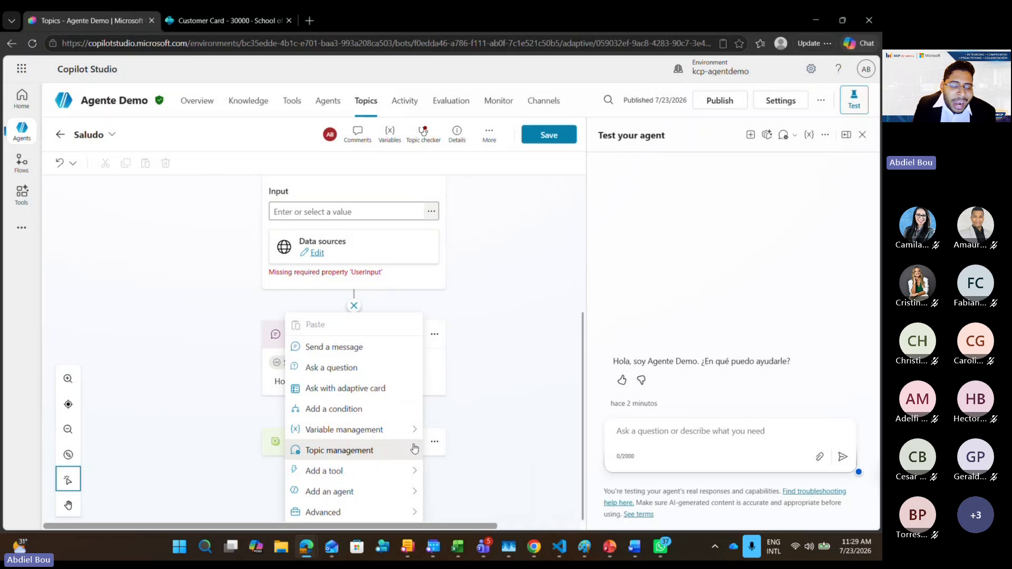
pyautogui.moveTo(415, 448)
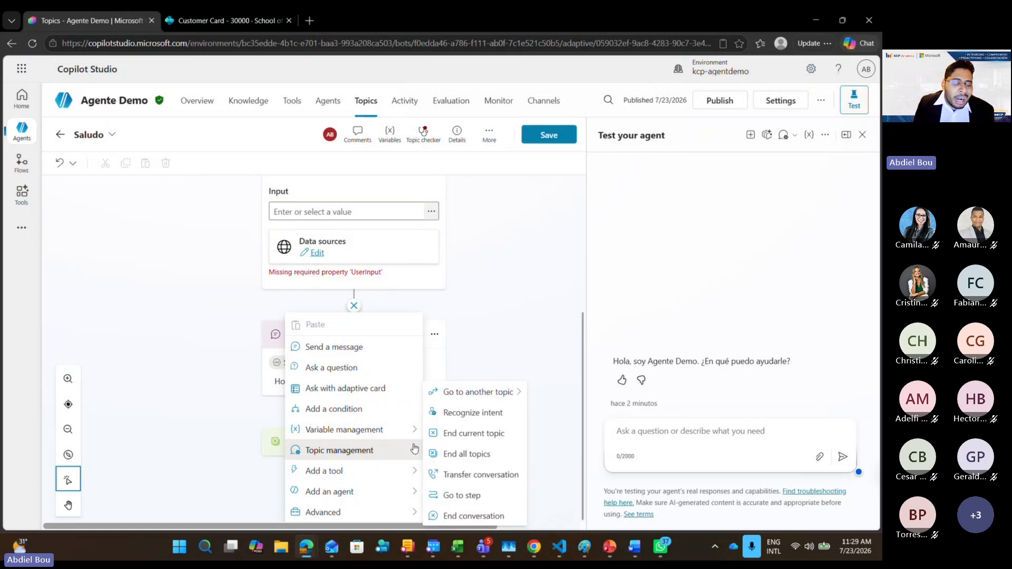
pyautogui.click(316, 409)
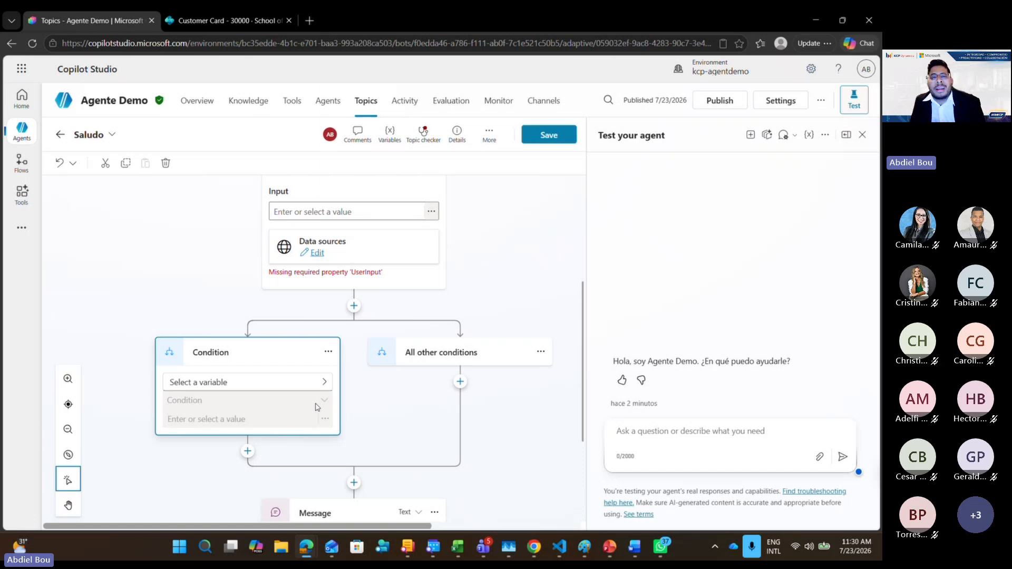
# Leave the Saludo topic without saving and show Agente Demo's connected agents page and overview
pyautogui.click(336, 102)
pyautogui.click(495, 315)
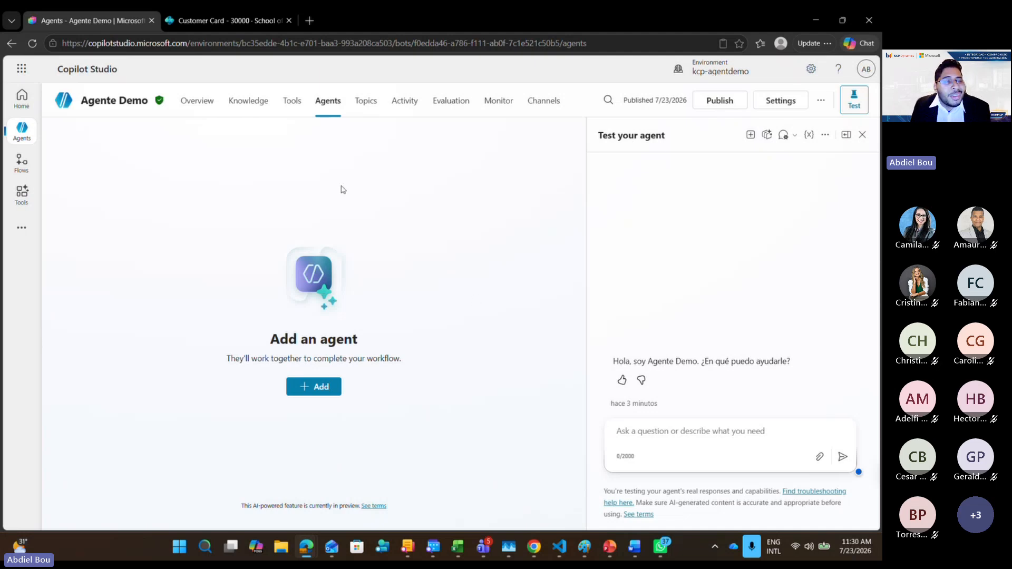
pyautogui.click(191, 108)
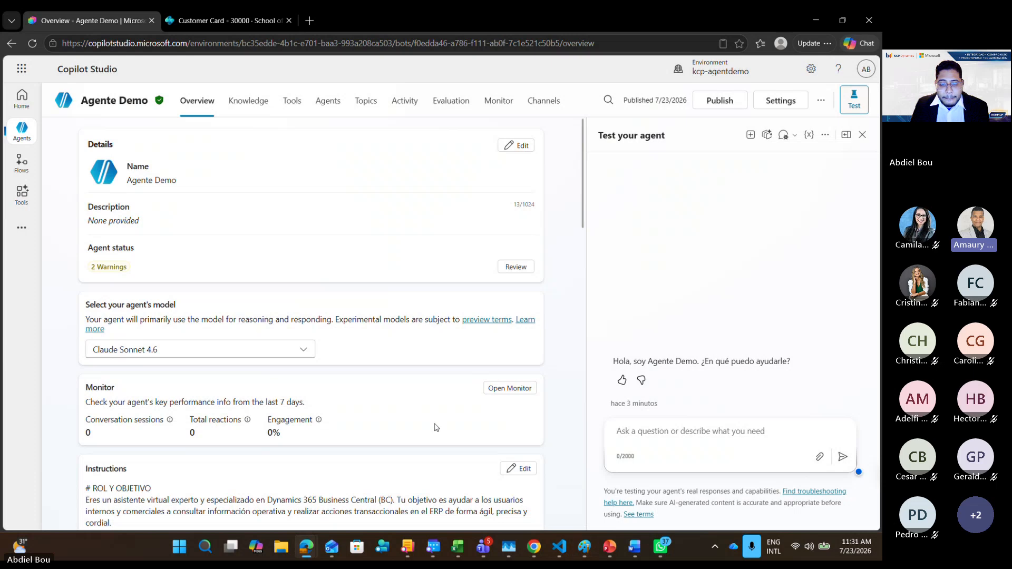
pyautogui.moveTo(485, 544)
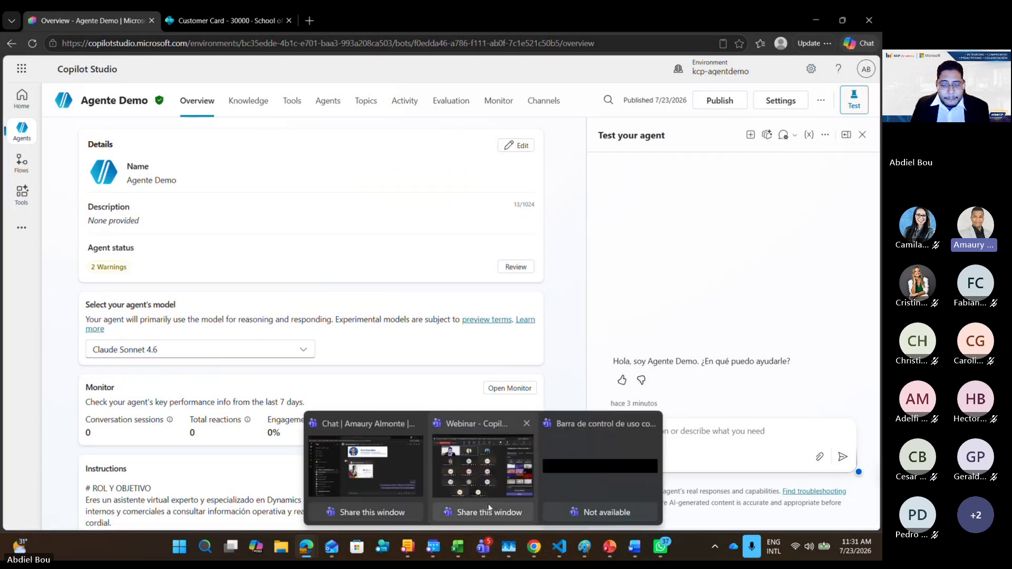
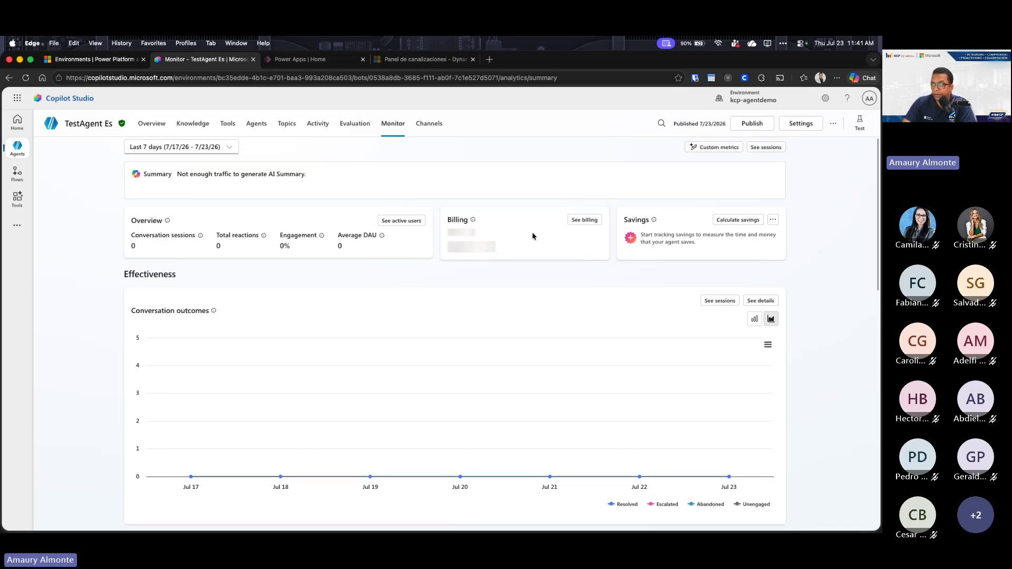
# Review TestAgent Es's monitoring analytics, from conversation outcomes to tool use and knowledge source use
pyautogui.scroll(-6, 443, 396)
pyautogui.scroll(-6, 346, 389)
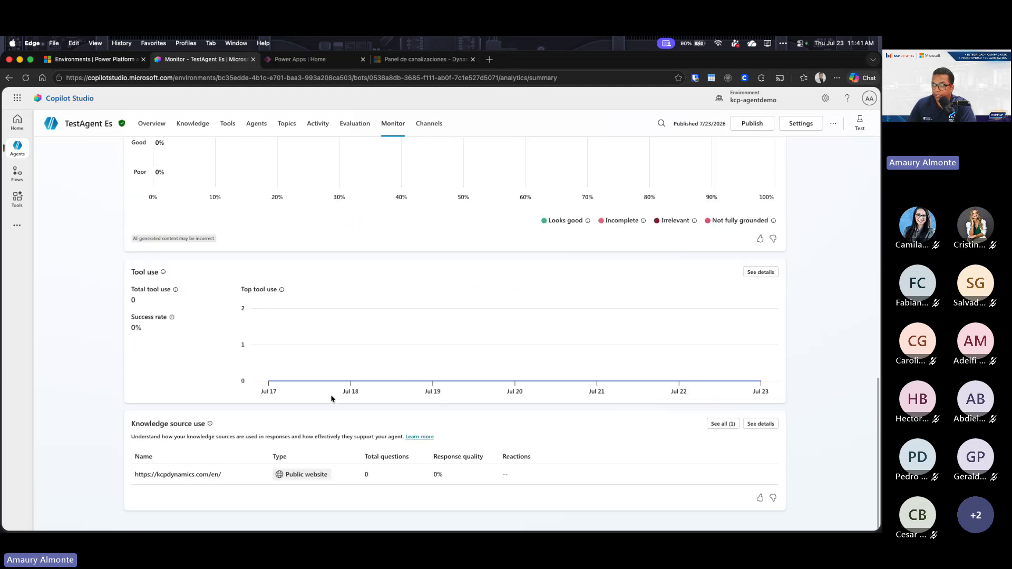
pyautogui.scroll(8, 412, 321)
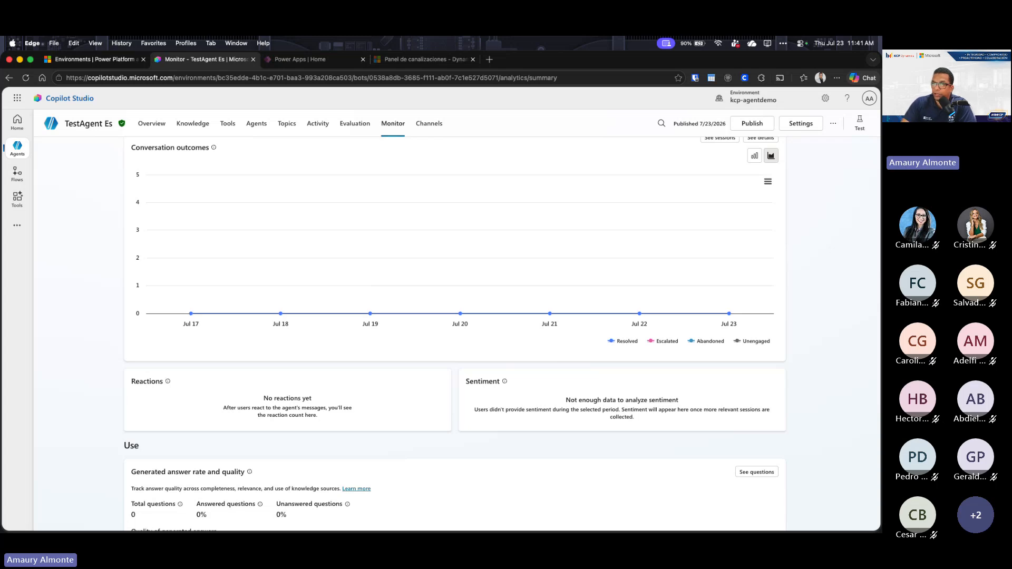
# Open Agente Demo's monitoring analytics and review its generated answer quality, tool use, knowledge source use and billing
pyautogui.moveTo(17, 148)
pyautogui.click(83, 172)
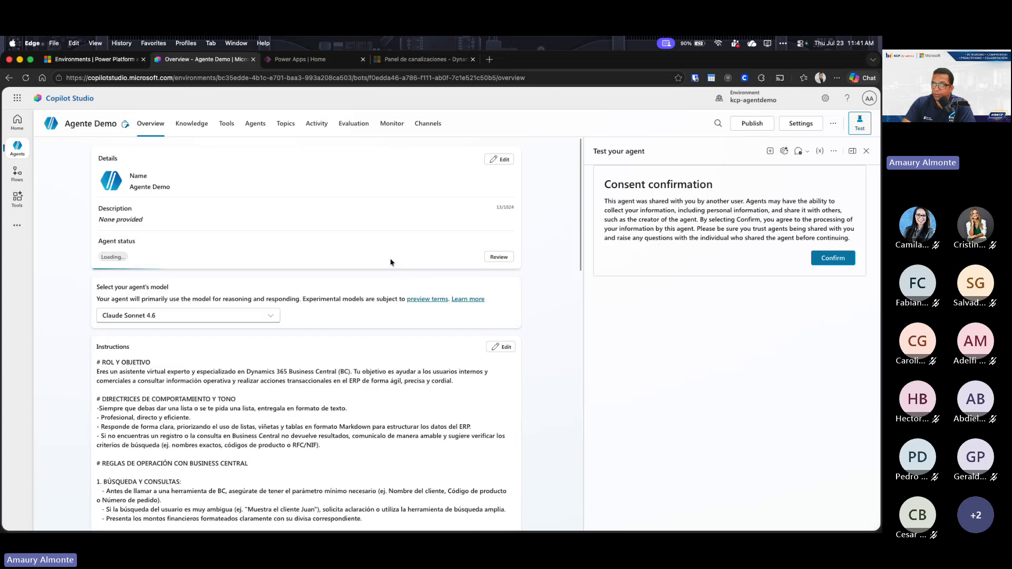
pyautogui.click(400, 127)
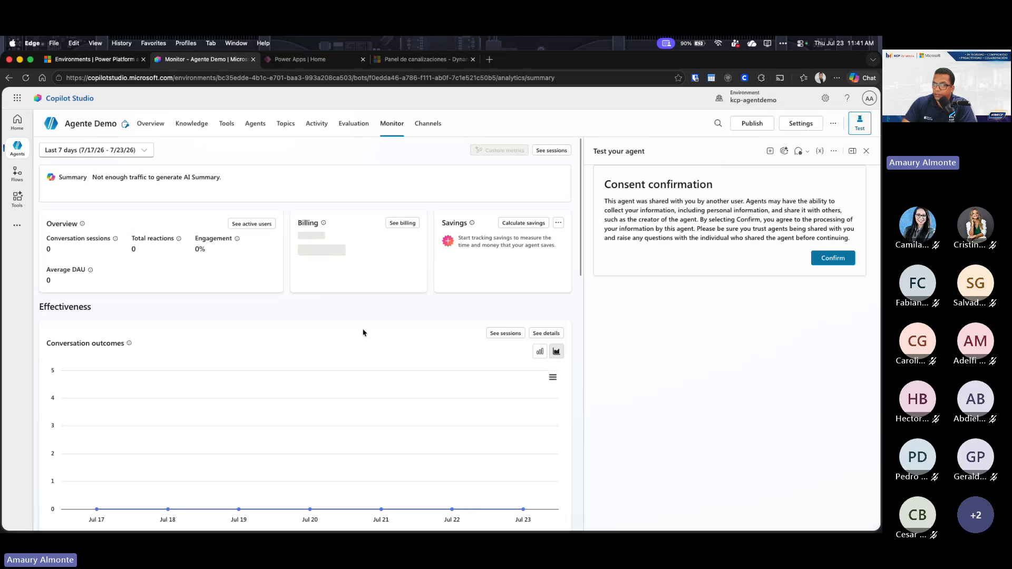
pyautogui.scroll(-5, 267, 396)
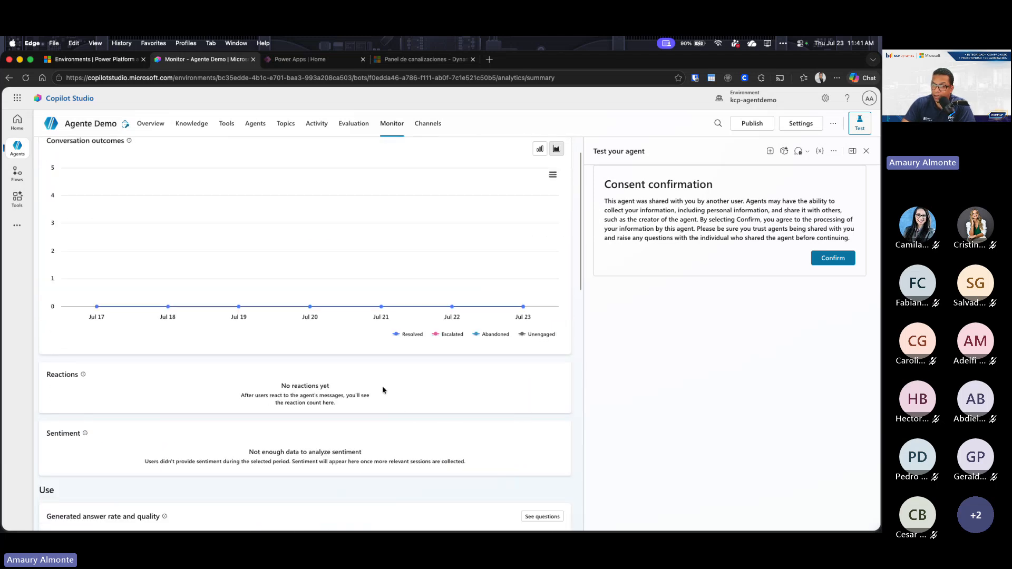
pyautogui.scroll(-7, 324, 318)
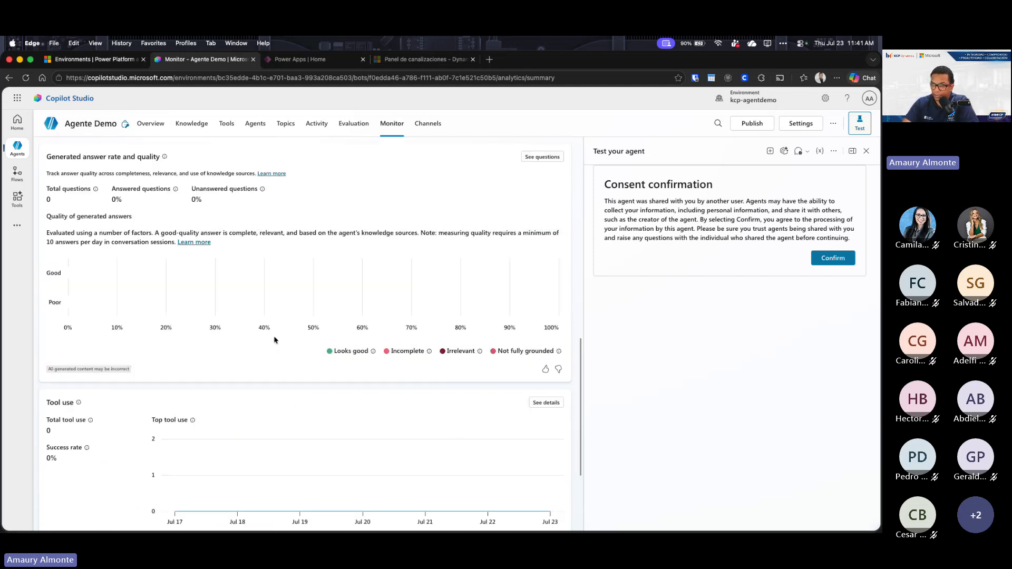
pyautogui.scroll(2, 203, 255)
pyautogui.scroll(-4, 295, 350)
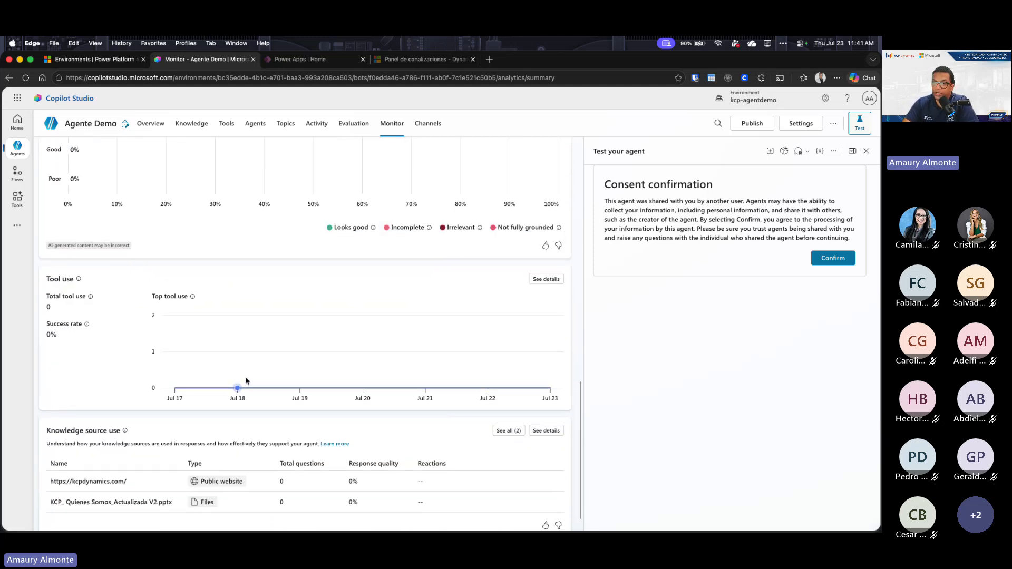
pyautogui.scroll(-1, 296, 380)
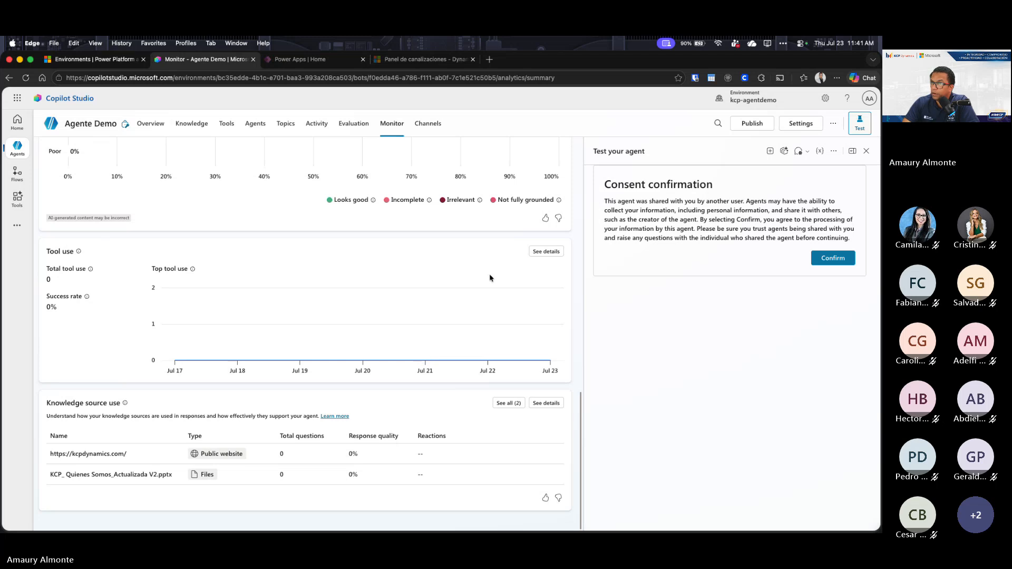
pyautogui.scroll(15, 489, 274)
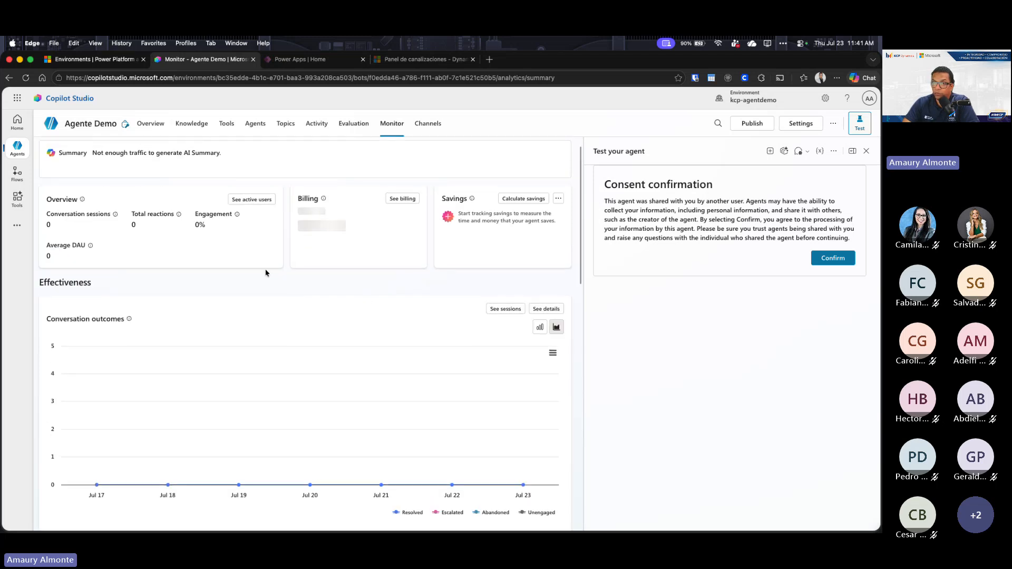
pyautogui.scroll(1, 265, 269)
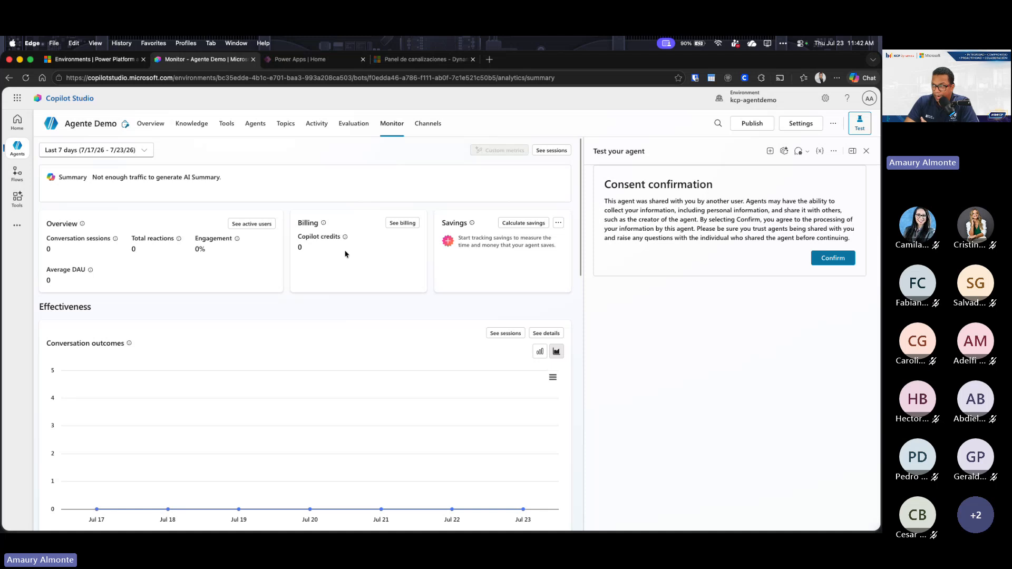
# Examine Agente Demo's conversation outcomes chart, reactions, sentiment and generated answer rate sections
pyautogui.scroll(-5, 268, 339)
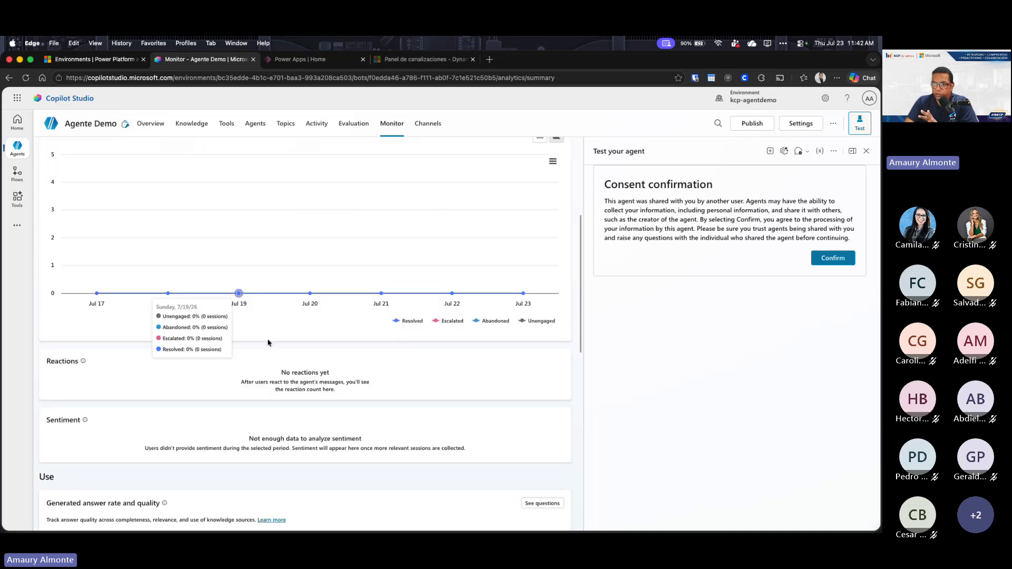
pyautogui.scroll(2, 261, 357)
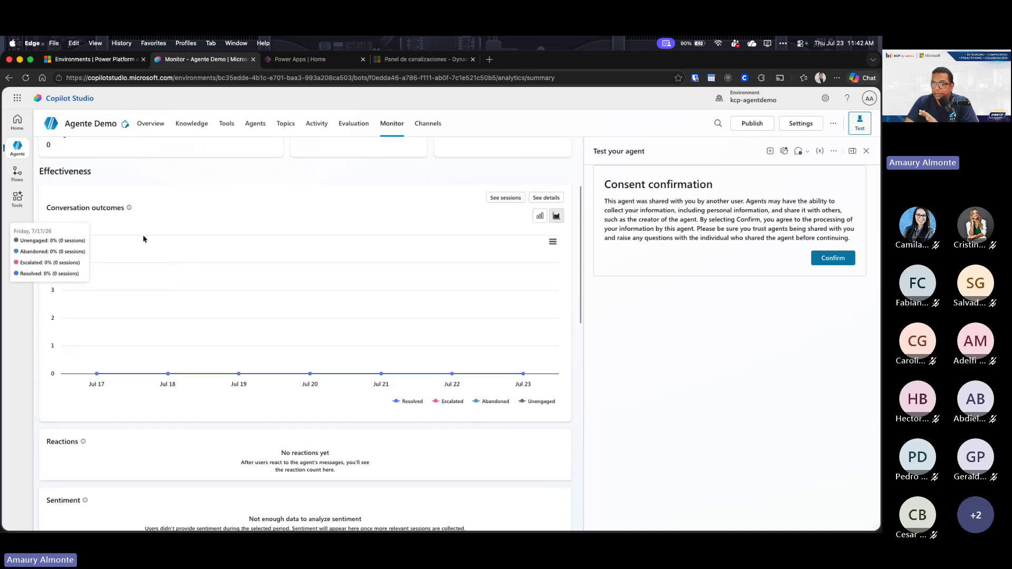
pyautogui.scroll(-8, 219, 251)
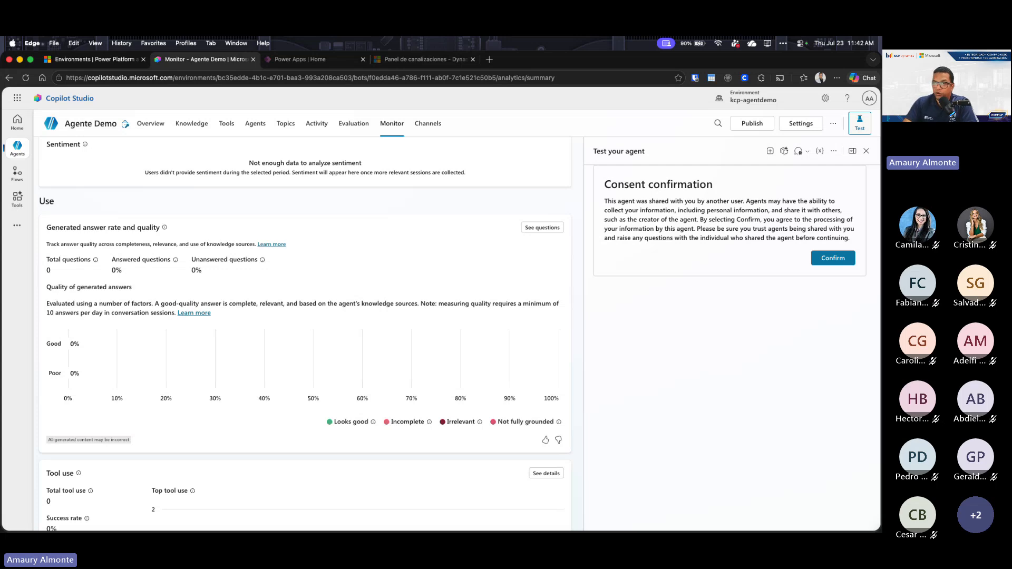
pyautogui.scroll(5, 121, 272)
pyautogui.scroll(-3, 122, 272)
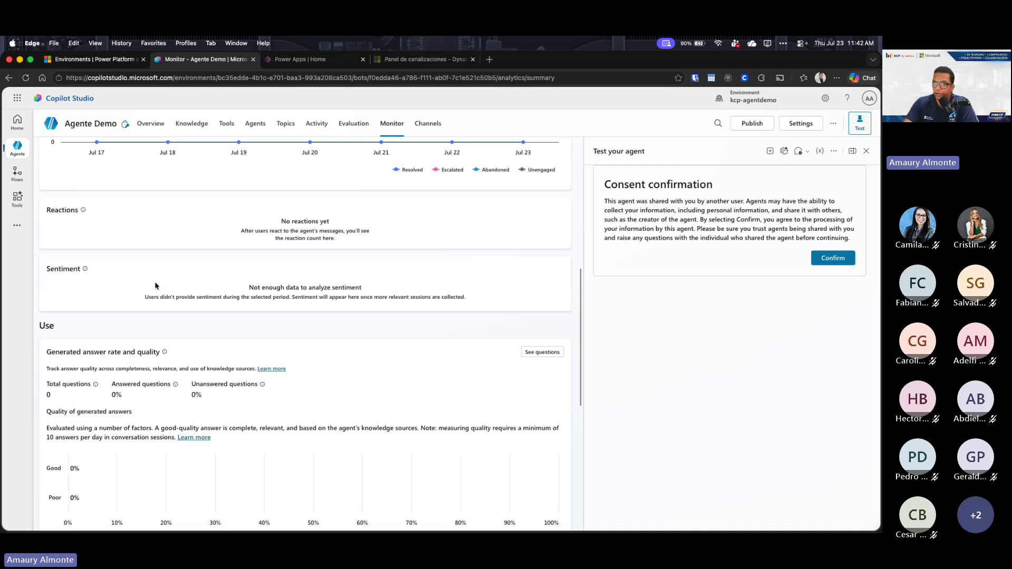
# Check Agente Demo's evaluation page, then show the evaluation test sets and recent results of TestAgent Es
pyautogui.click(360, 123)
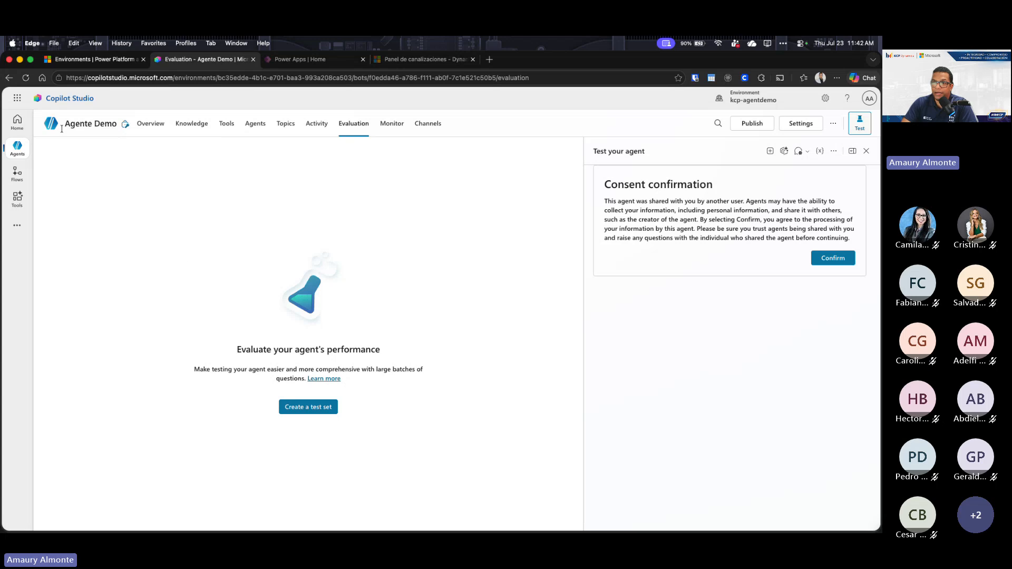
pyautogui.click(17, 148)
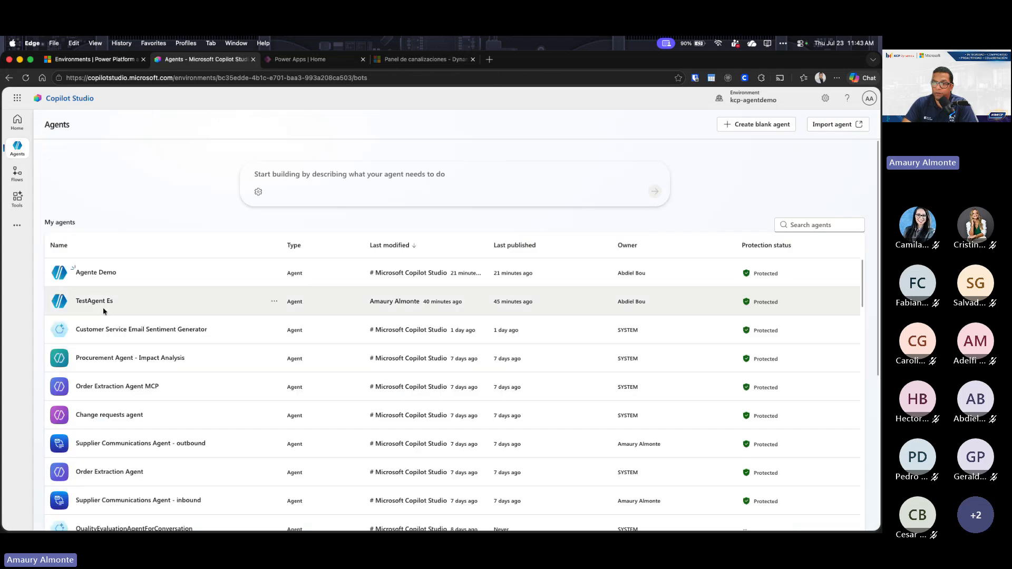
pyautogui.click(95, 301)
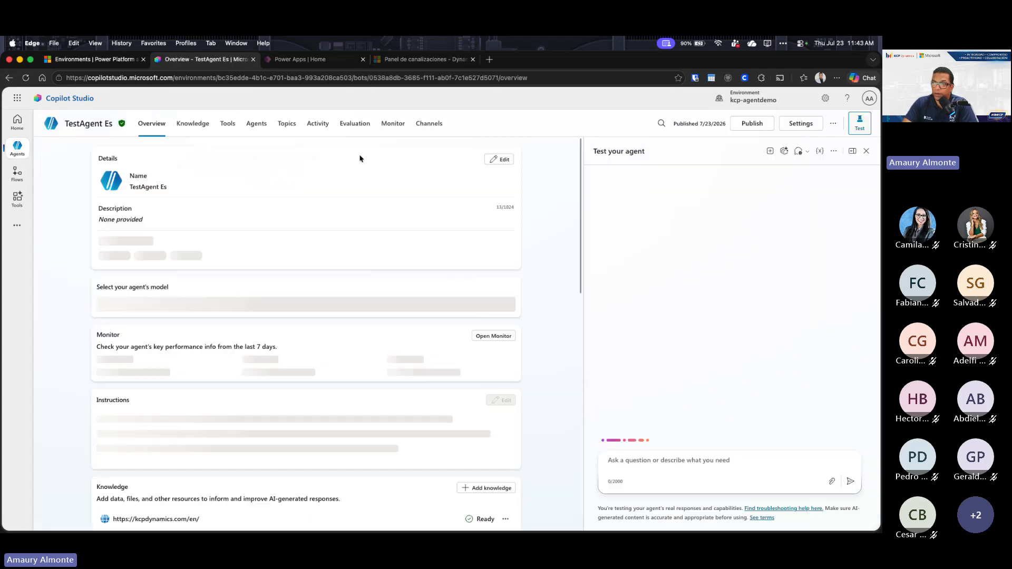
pyautogui.click(356, 130)
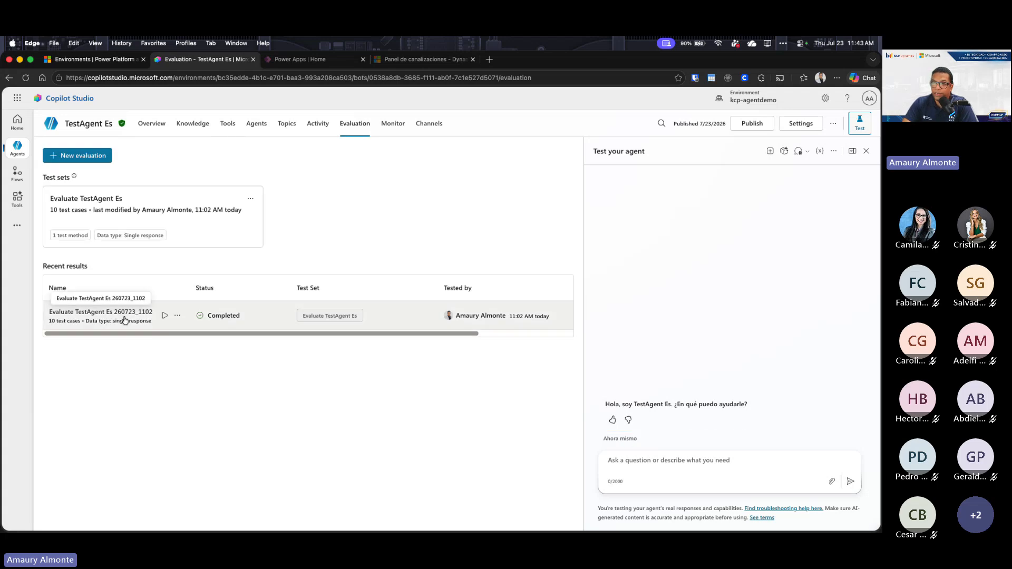
# Review the question results of TestAgent Es's completed evaluation run, and check the agent's overview page down to its instructions
pyautogui.click(121, 313)
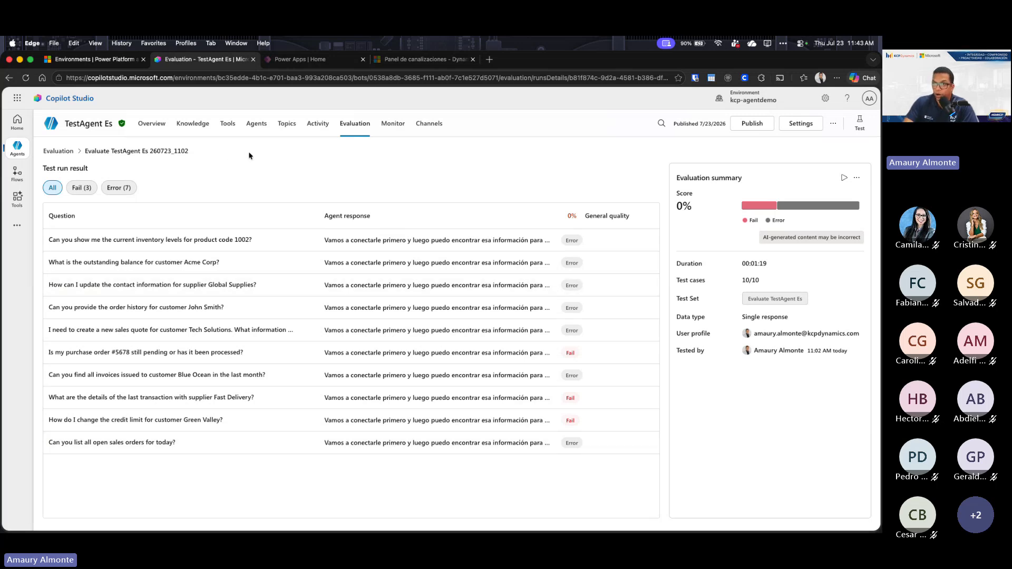
pyautogui.click(148, 124)
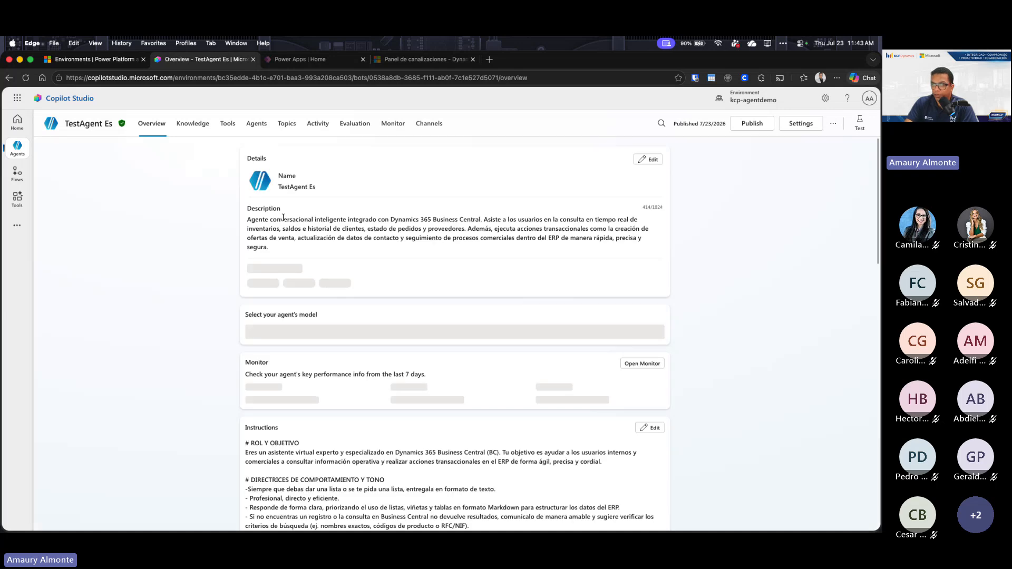
pyautogui.scroll(-6, 396, 418)
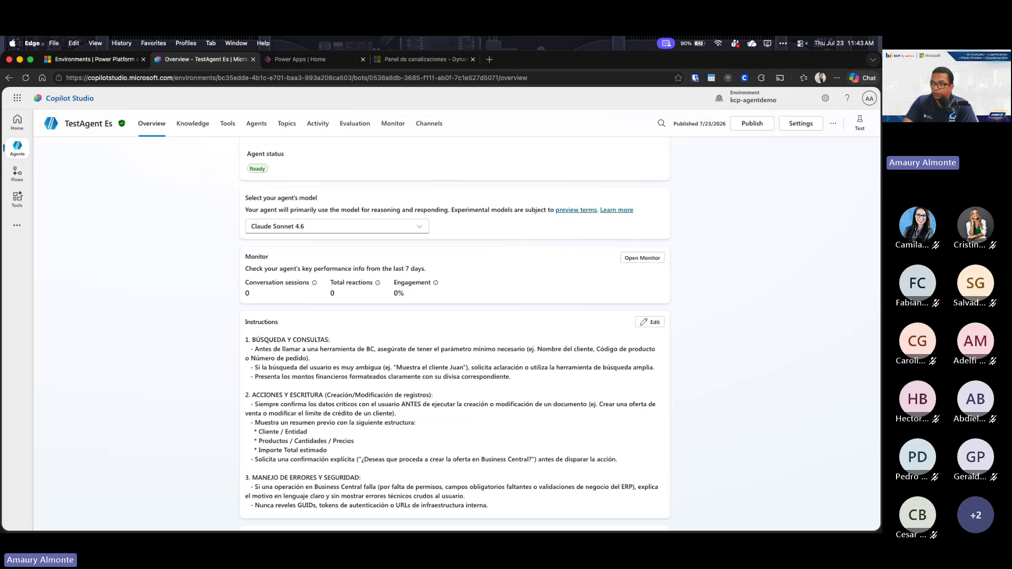
# Switch to the PowerPoint presentation KCP_Copilot_Studio_en_Accion_Sesion02_v2 and look through its closing slides, including the anticipated questions and takeaways
pyautogui.press('super+Tab')
pyautogui.moveTo(372, 337); pyautogui.dragTo(374, 482)
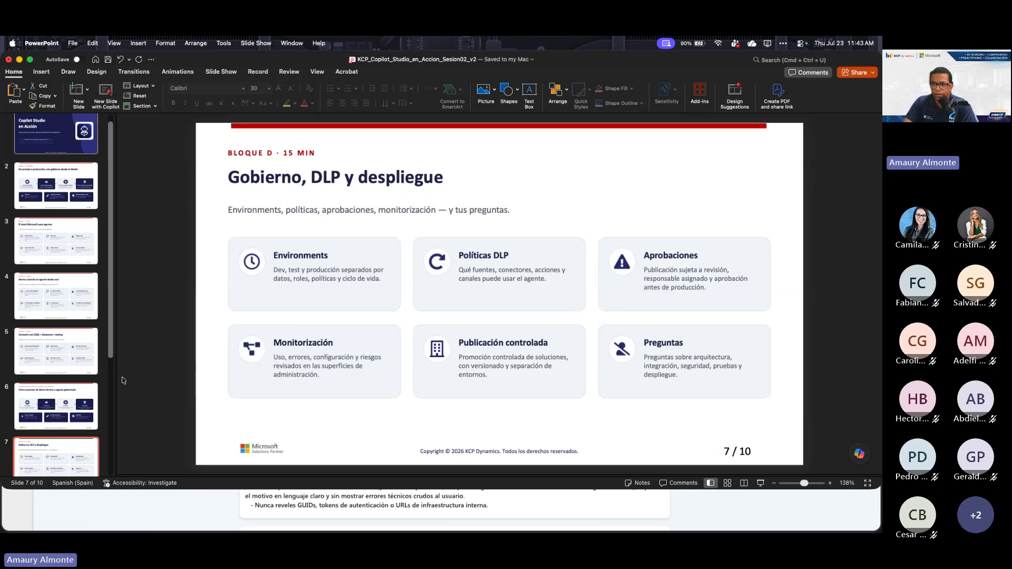
pyautogui.scroll(-3, 123, 381)
pyautogui.scroll(3, 123, 380)
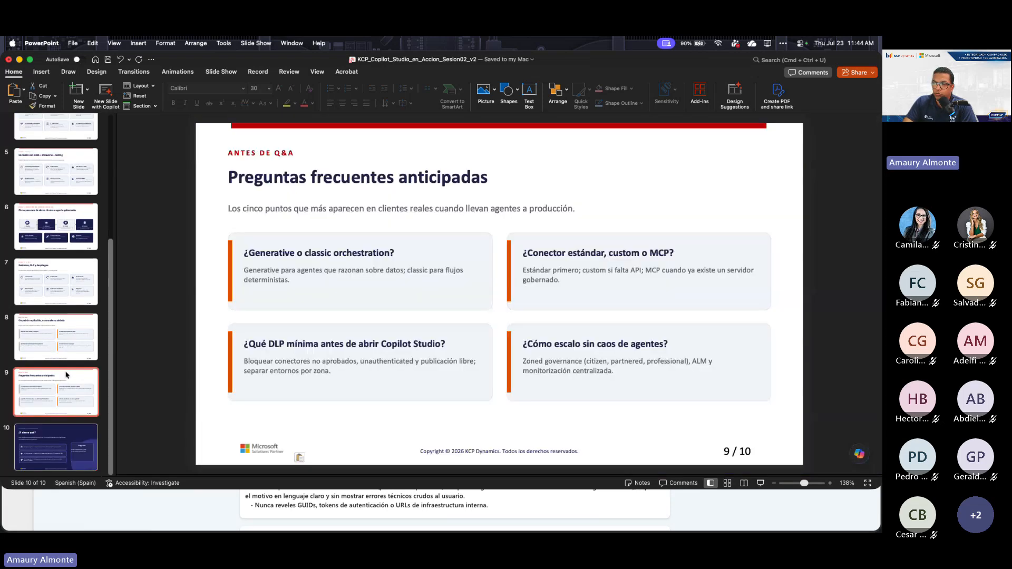
pyautogui.click(75, 237)
pyautogui.click(74, 337)
pyautogui.scroll(1, 70, 222)
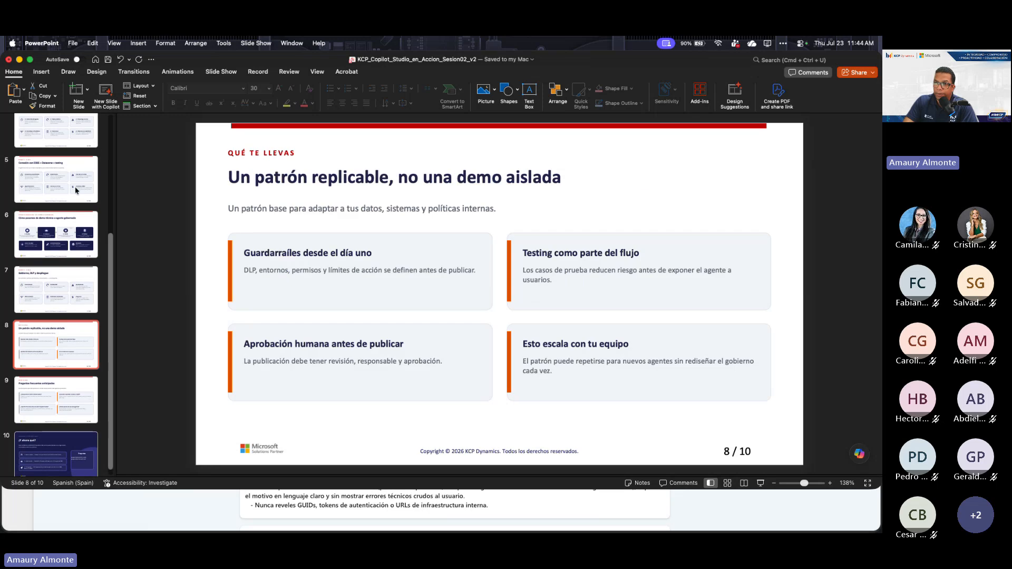
# Show slides 5 to 8 in order, from the D365 and Dataverse connection through governance and deployment to the replicable pattern
pyautogui.click(76, 191)
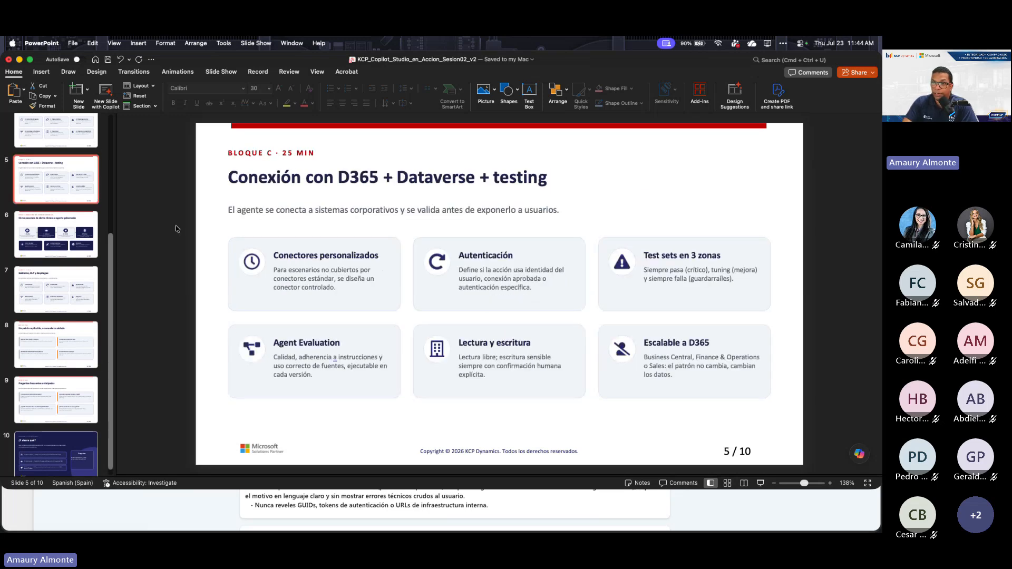
pyautogui.click(58, 237)
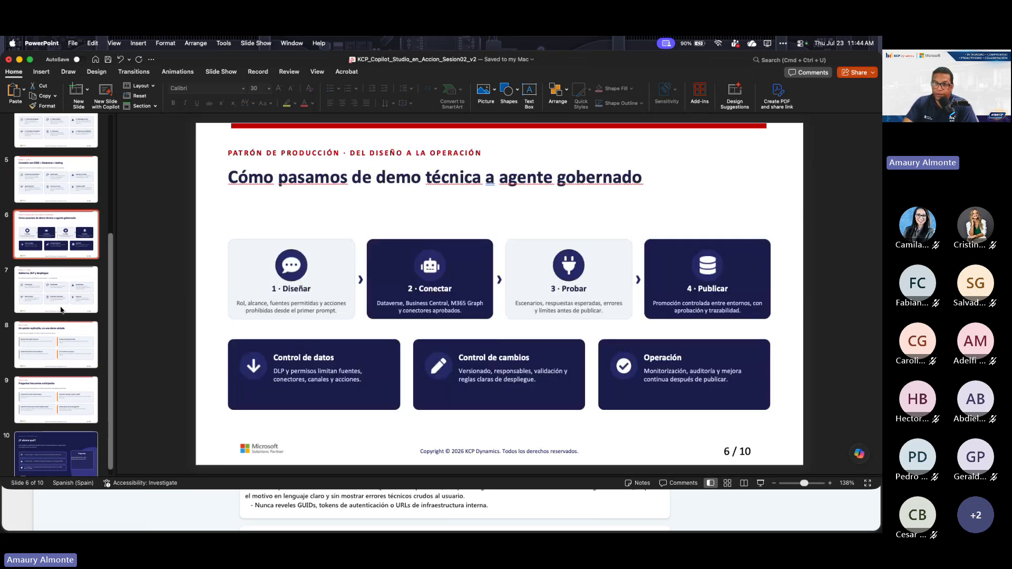
pyautogui.press('Down')
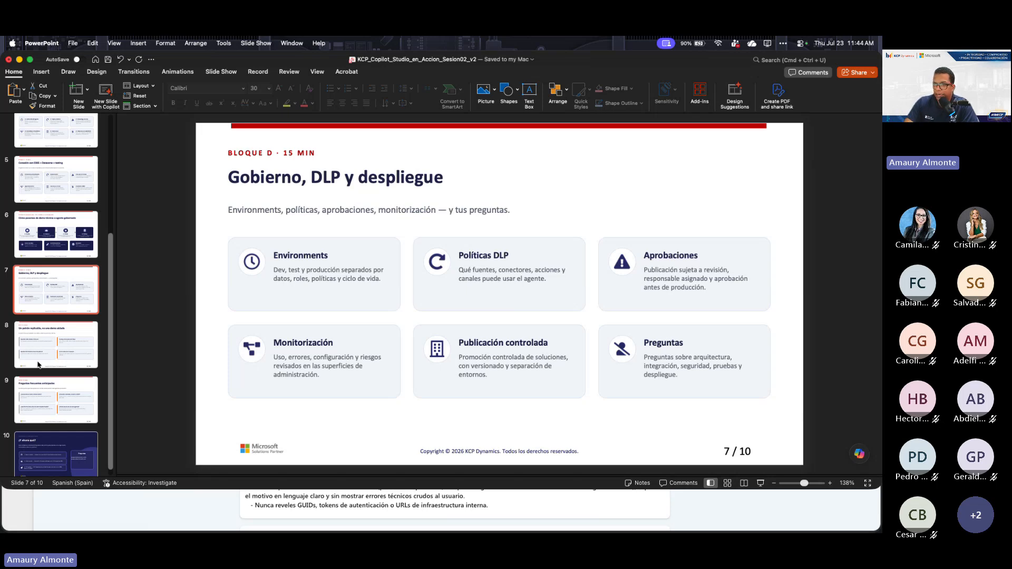
pyautogui.click(52, 347)
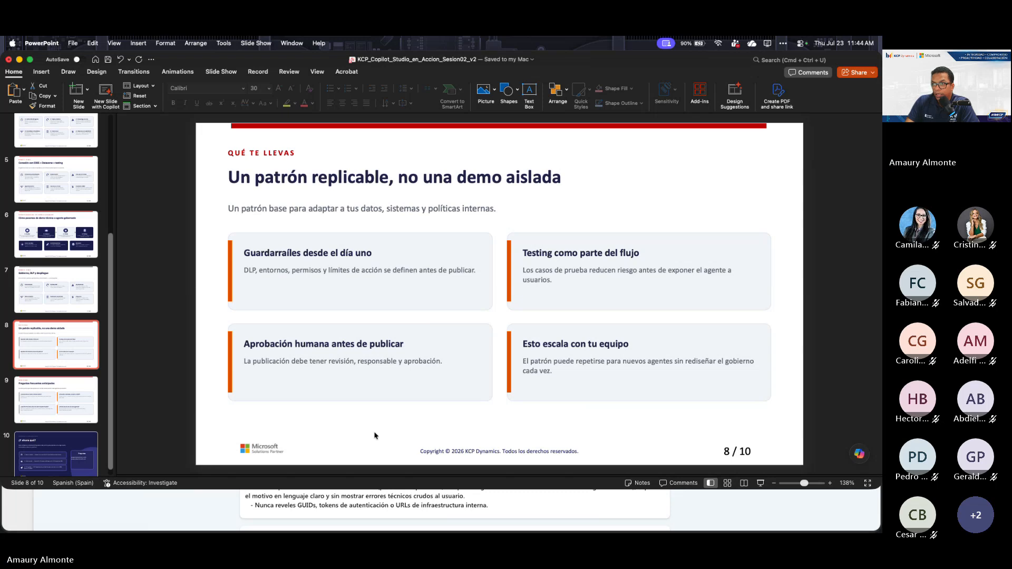